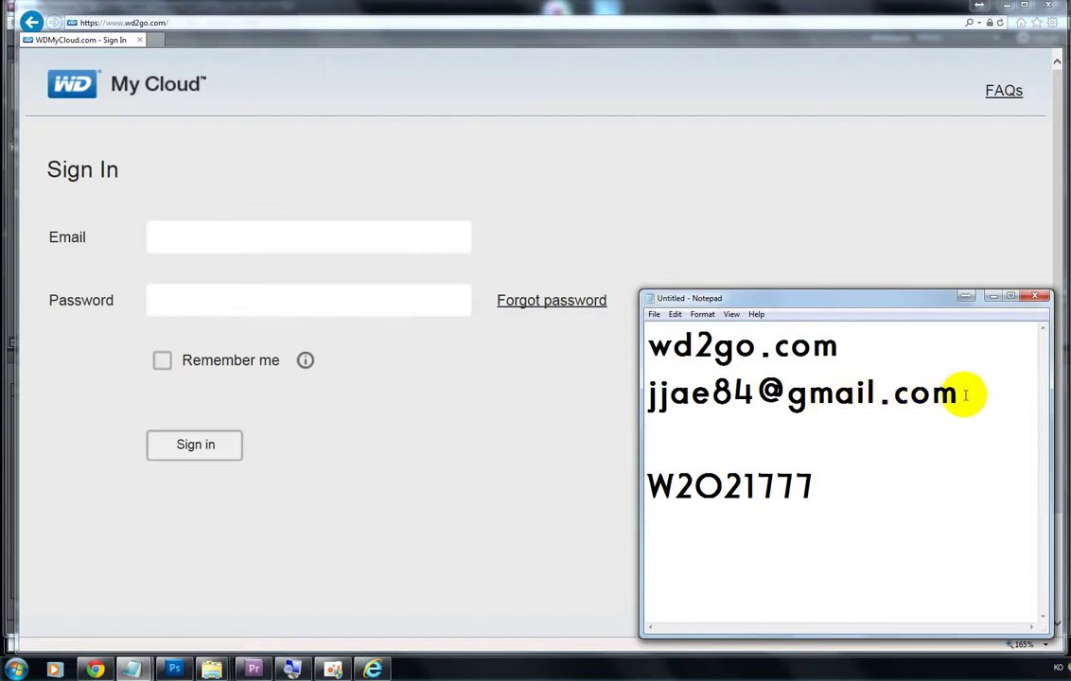
Step: Sign in to wd2go.com with the account e-mail and the password copied from the notes
{"action": "left_click_drag", "start_coordinate": [819, 497], "coordinate": [651, 487]}
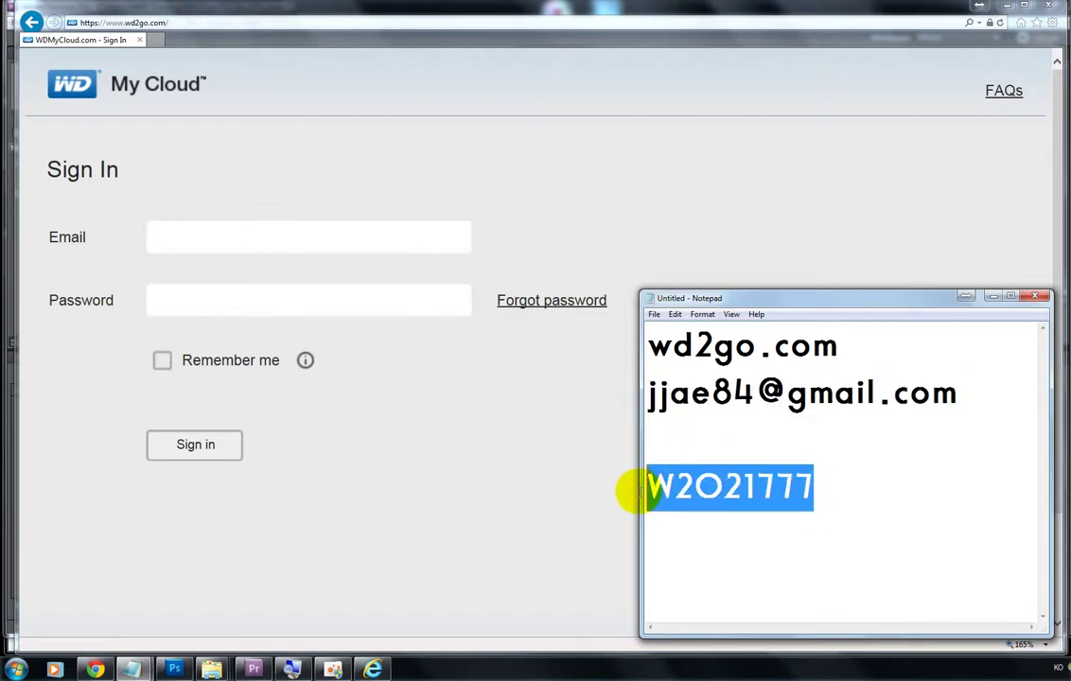
{"action": "left_click", "coordinate": [227, 244]}
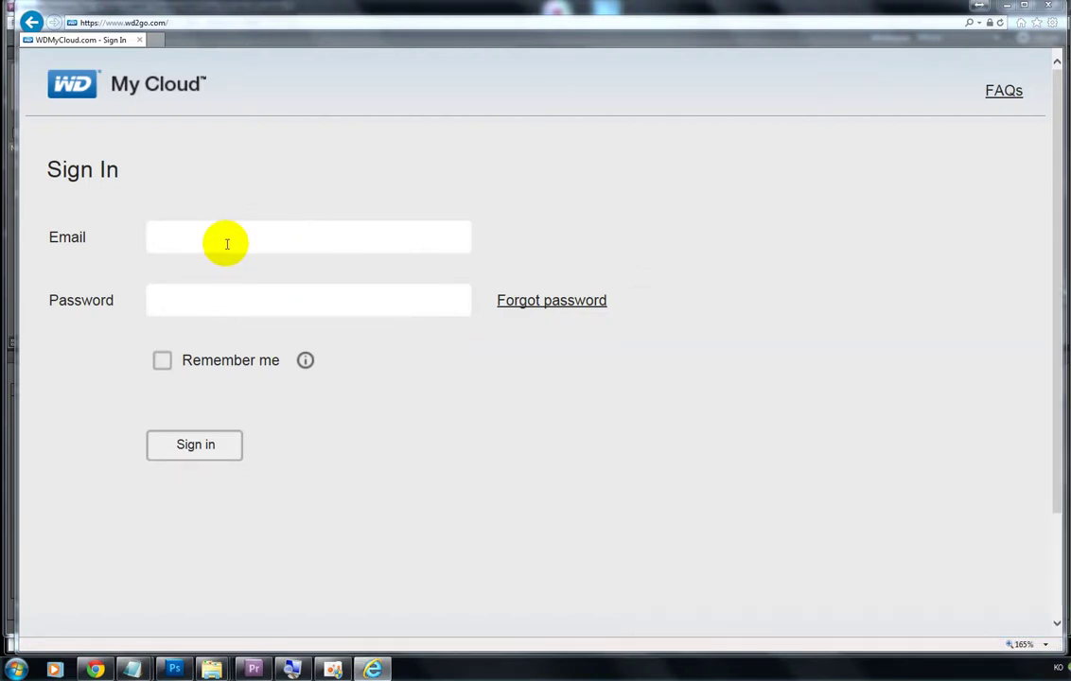
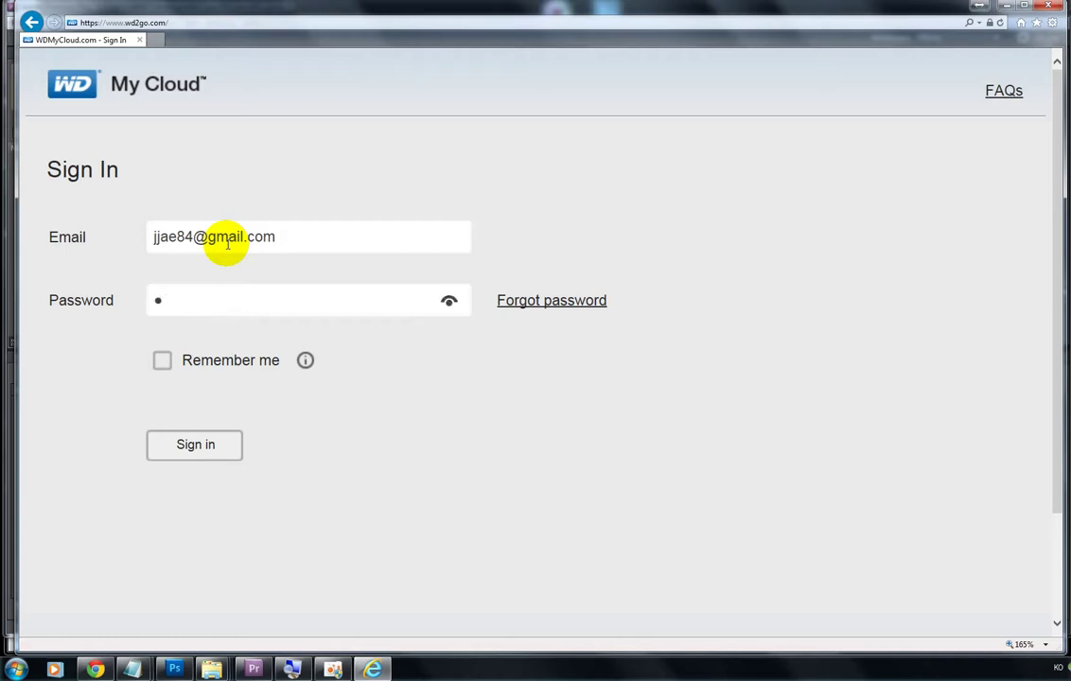
{"action": "key", "text": "Return"}
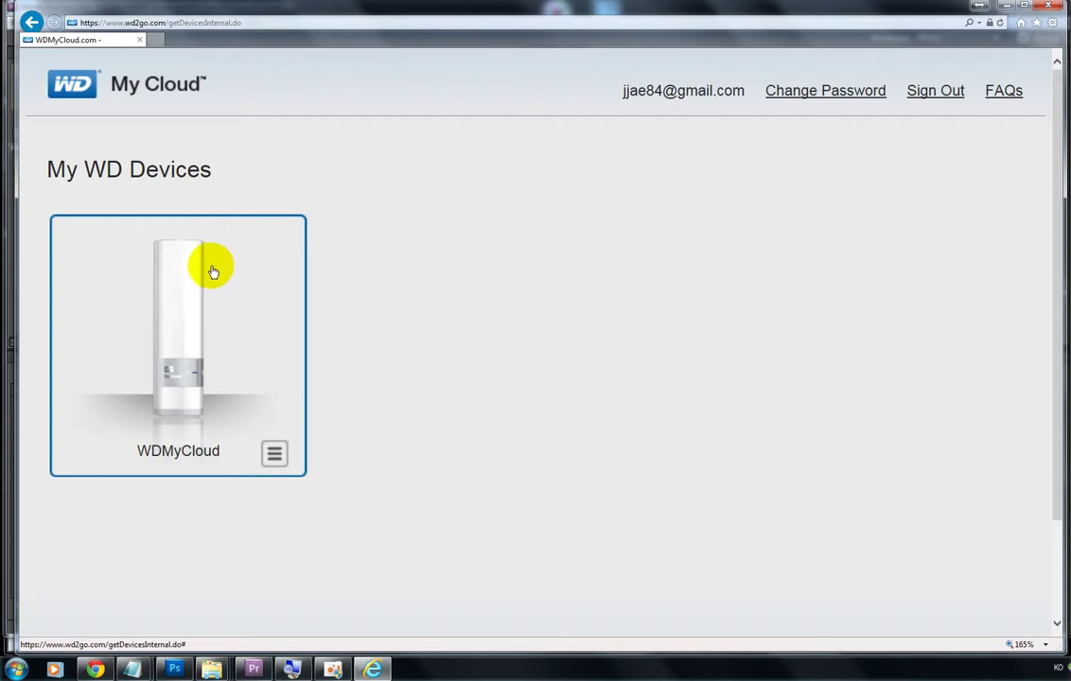
Step: Open the WDMyCloud device and unlock it with the network drive password pasted from the notes
{"action": "left_click", "coordinate": [183, 339]}
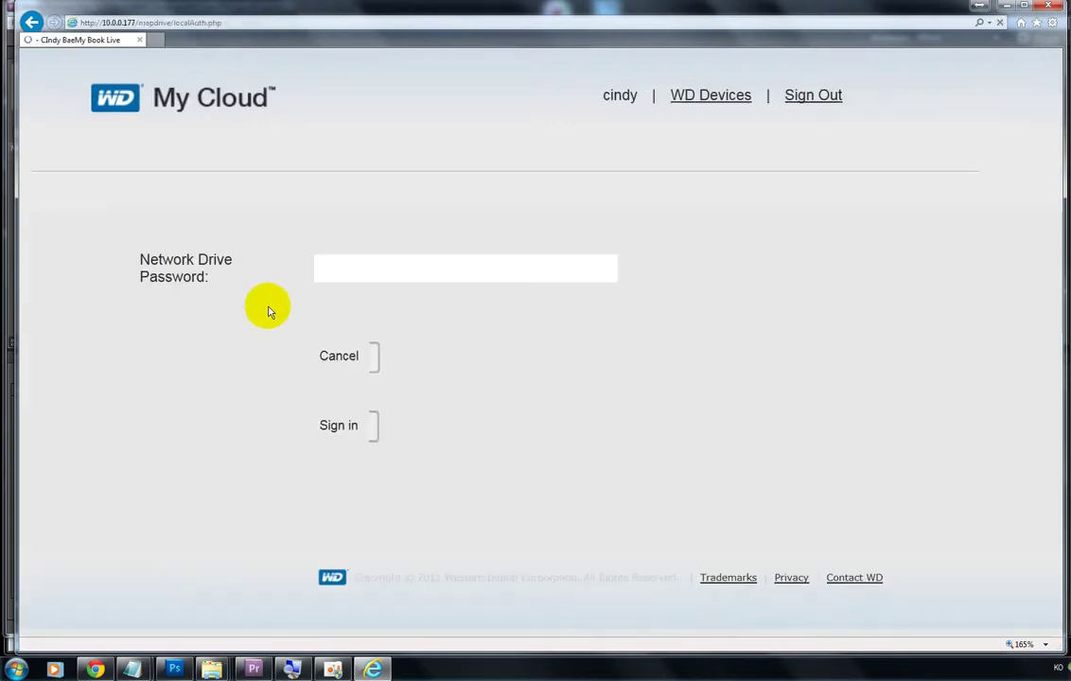
{"action": "left_click", "coordinate": [358, 270]}
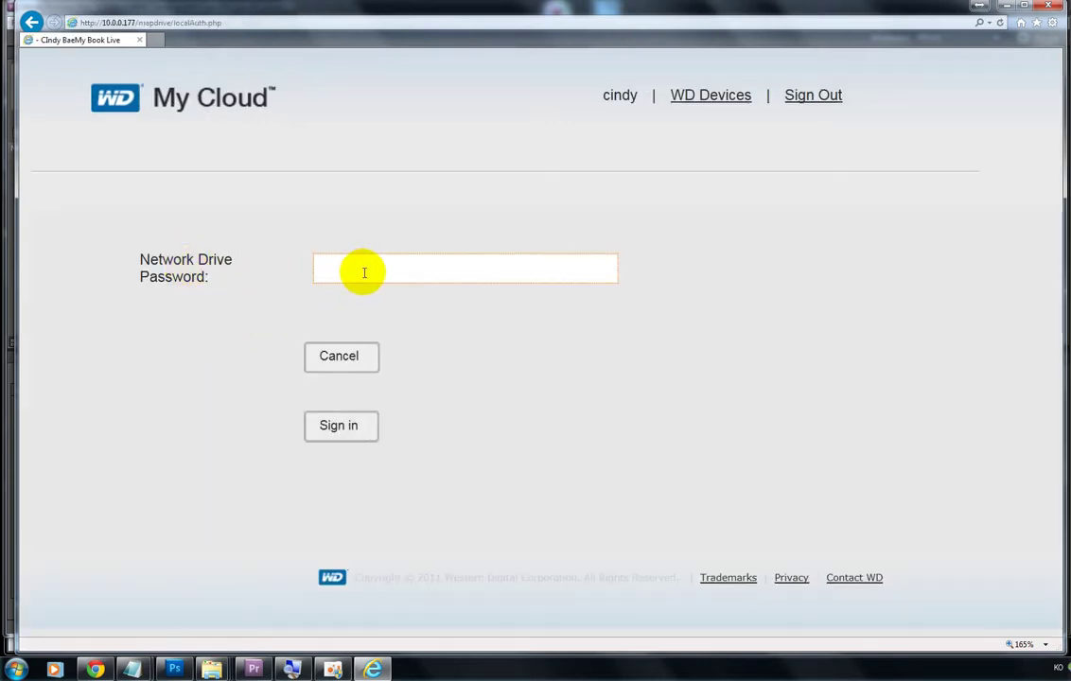
{"action": "type", "text": "•"}
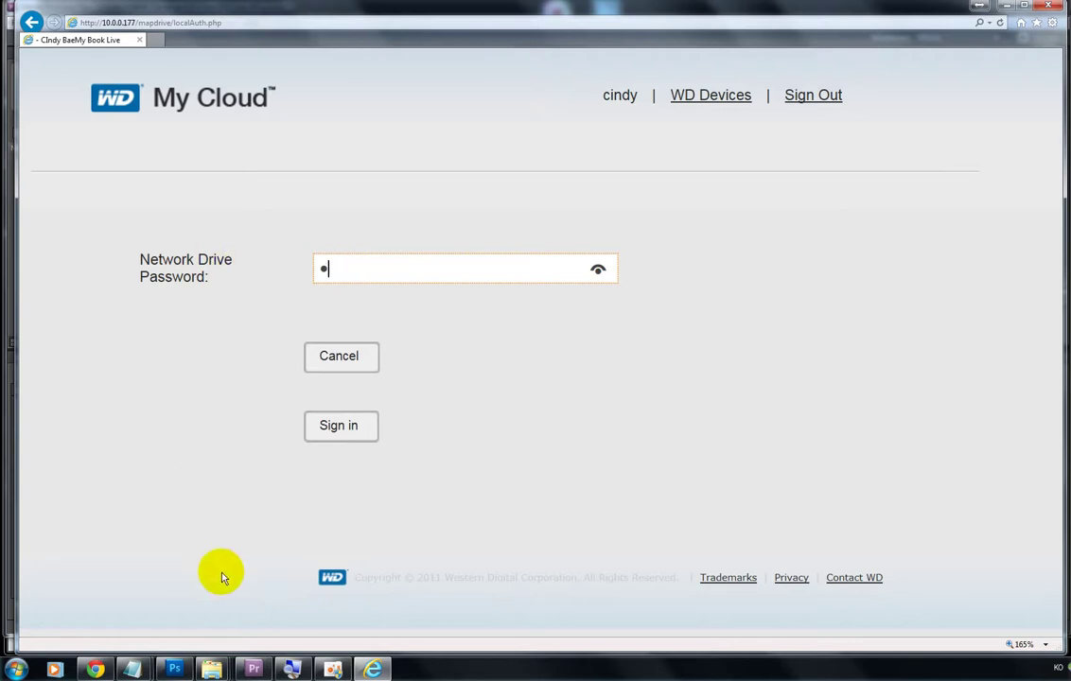
{"action": "mouse_move", "coordinate": [137, 667]}
{"action": "left_click", "coordinate": [220, 601]}
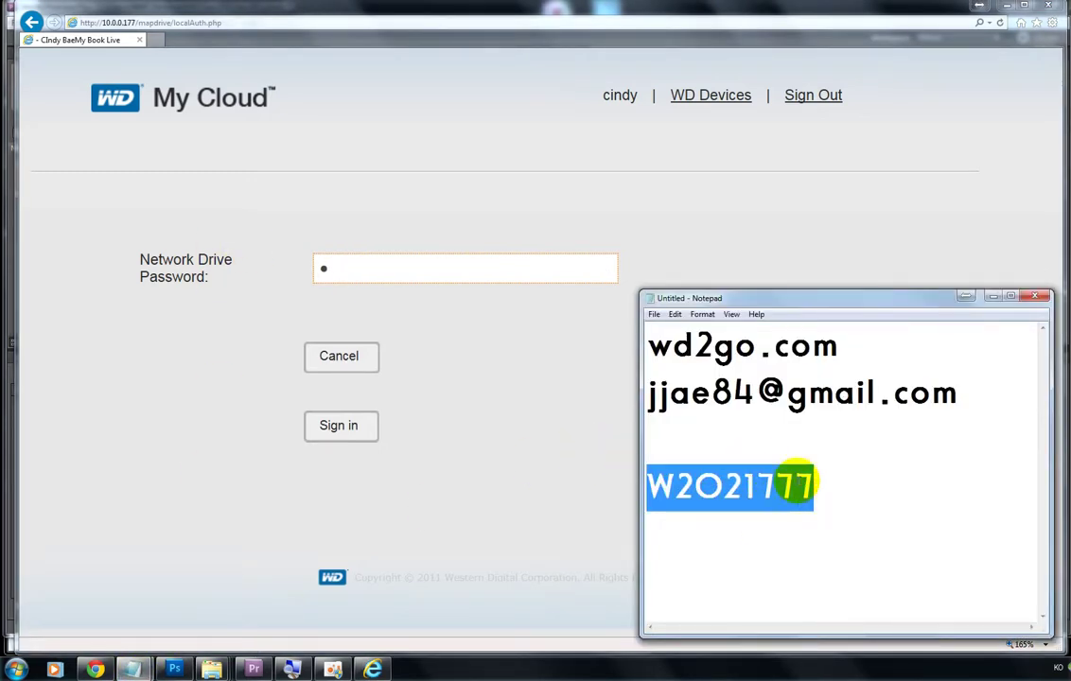
{"action": "left_click", "coordinate": [360, 273]}
{"action": "left_click_drag", "start_coordinate": [360, 273], "coordinate": [262, 266]}
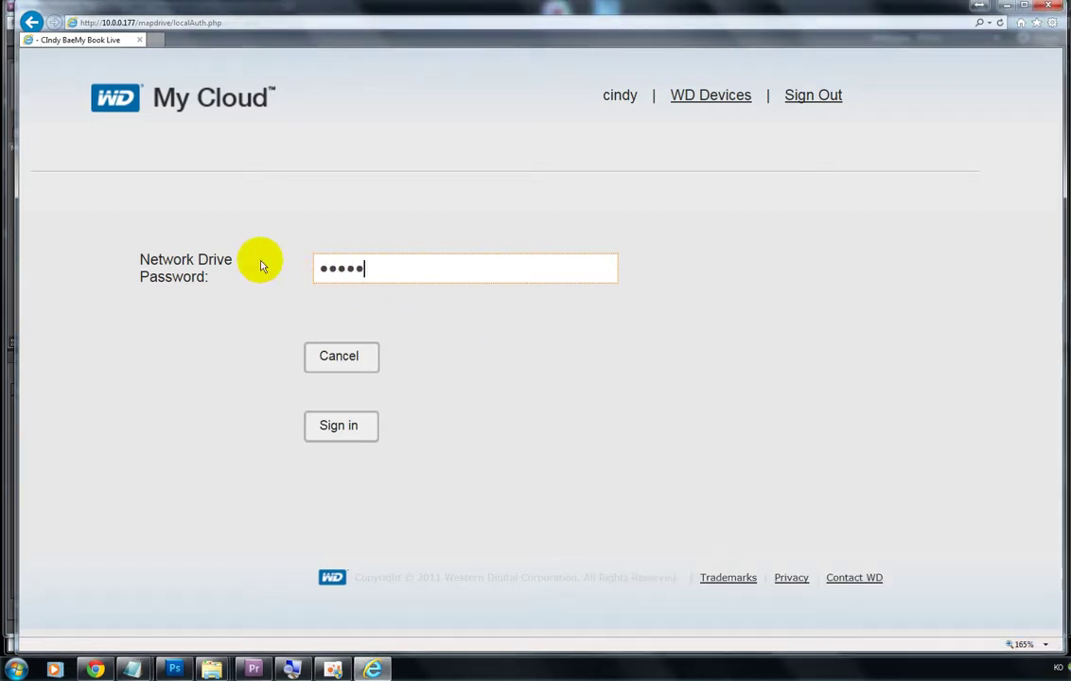
{"action": "key", "text": "Return"}
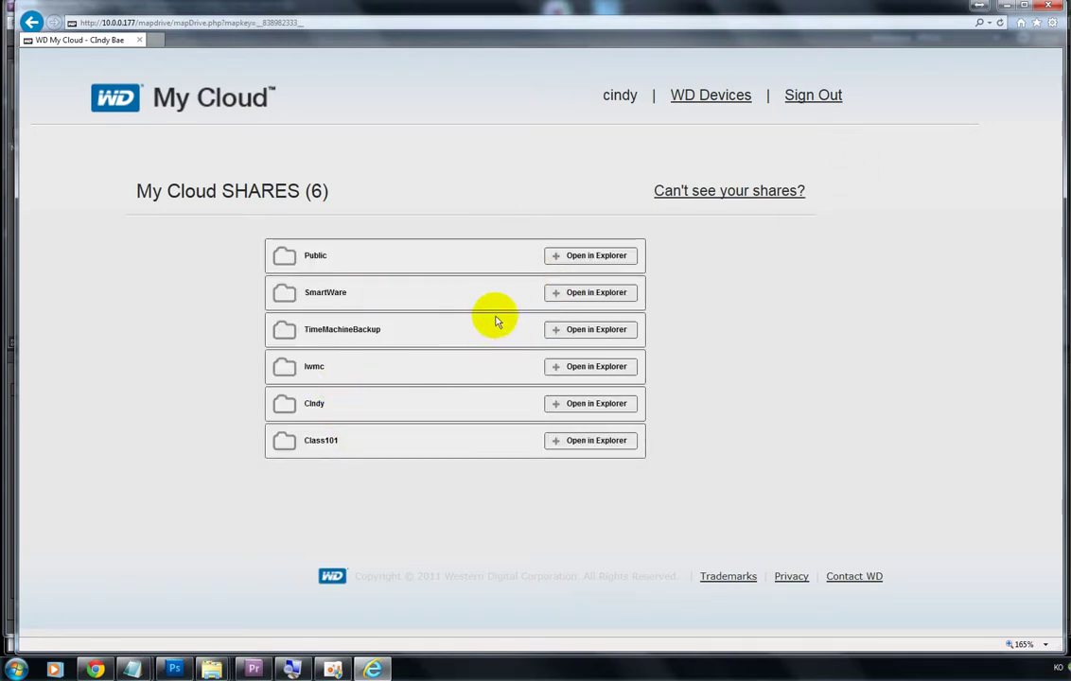
{"action": "left_click", "coordinate": [175, 669]}
Step: Paste the Java download screenshots and toggle layer visibility to show the installer progress screenshot
{"action": "key", "text": "ctrl+v"}
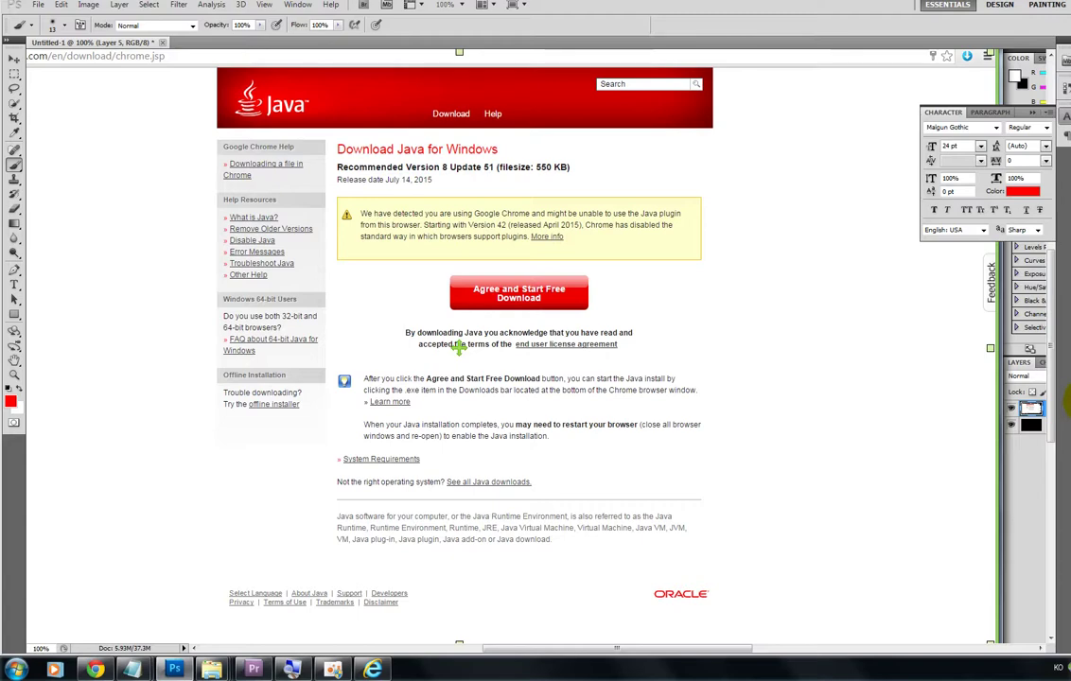
{"action": "key", "text": "ctrl+v"}
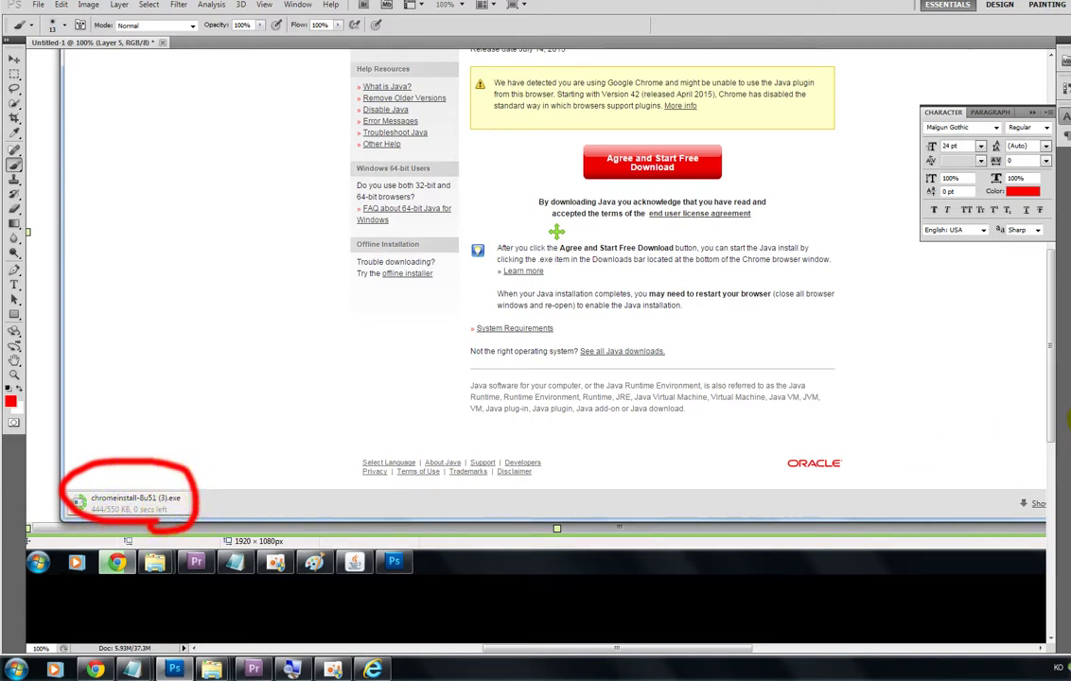
{"action": "left_click", "coordinate": [1070, 432]}
{"action": "left_click", "coordinate": [1070, 432]}
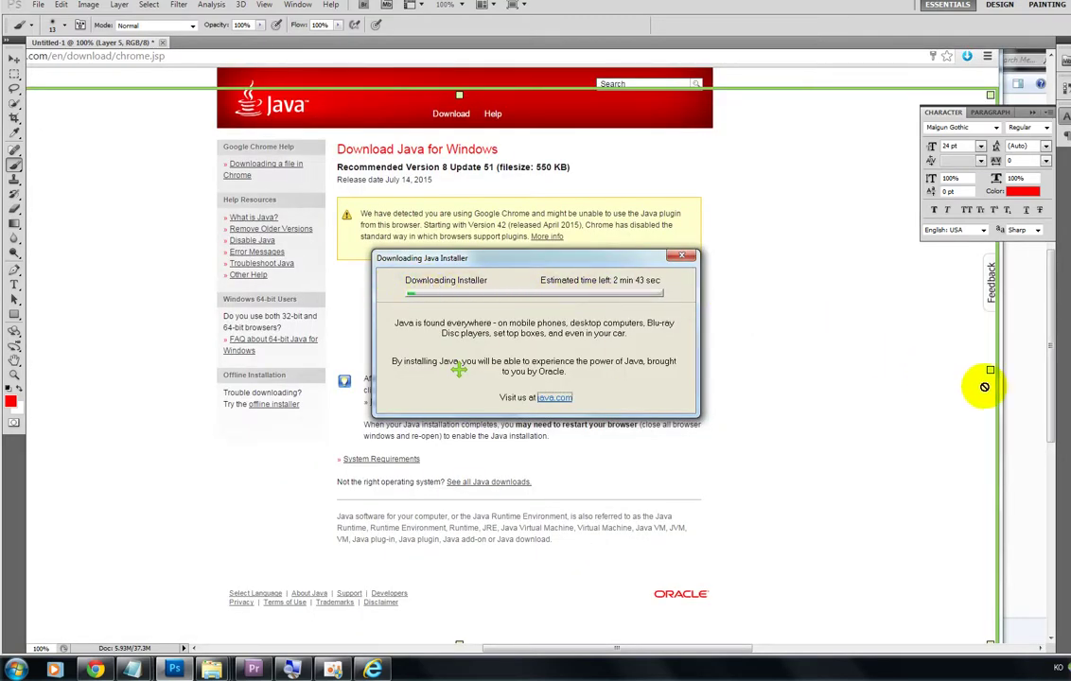
{"action": "left_click", "coordinate": [1067, 440]}
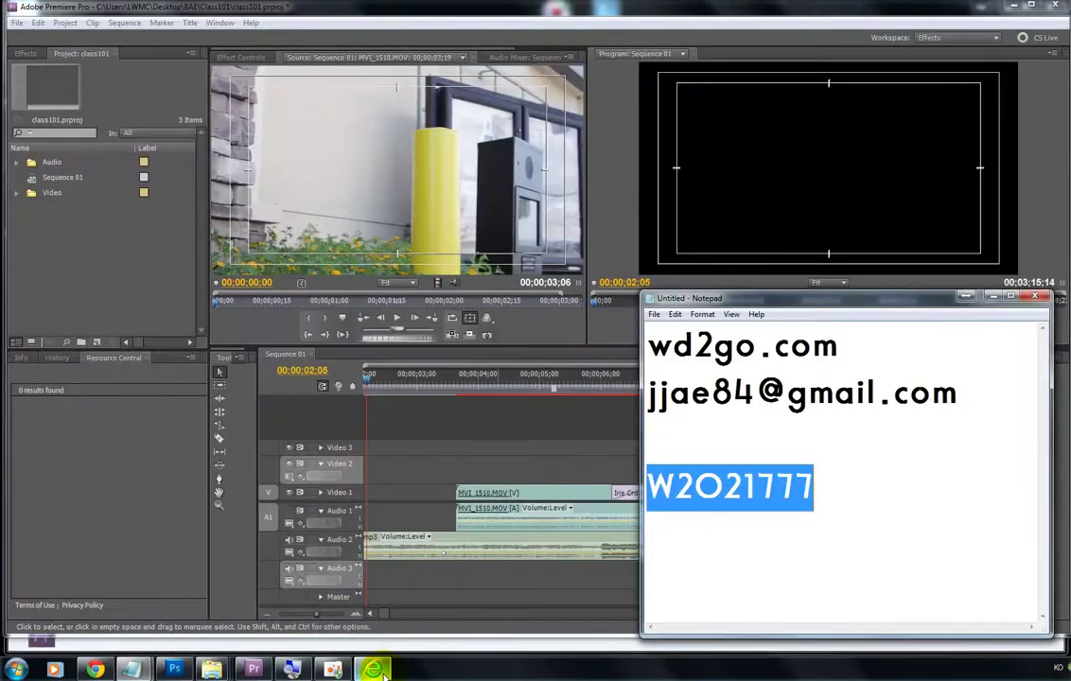
Step: Return to wd2go.com in the browser, confirming Leave this page
{"action": "left_click", "coordinate": [374, 669]}
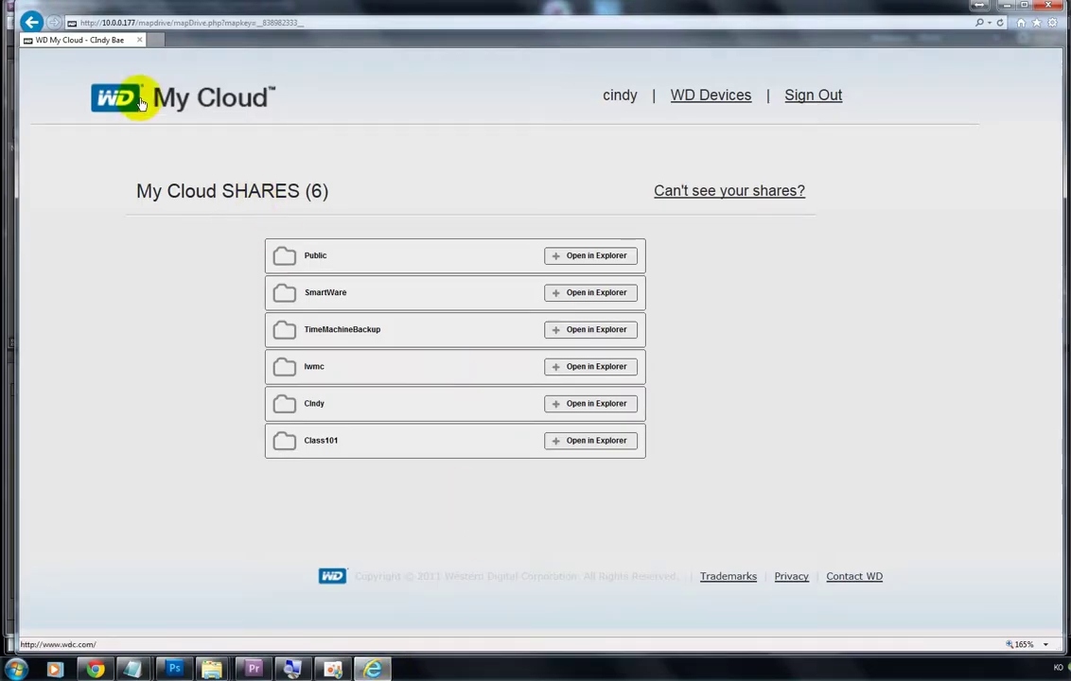
{"action": "left_click", "coordinate": [268, 24]}
{"action": "type", "text": "wd2go.com/"}
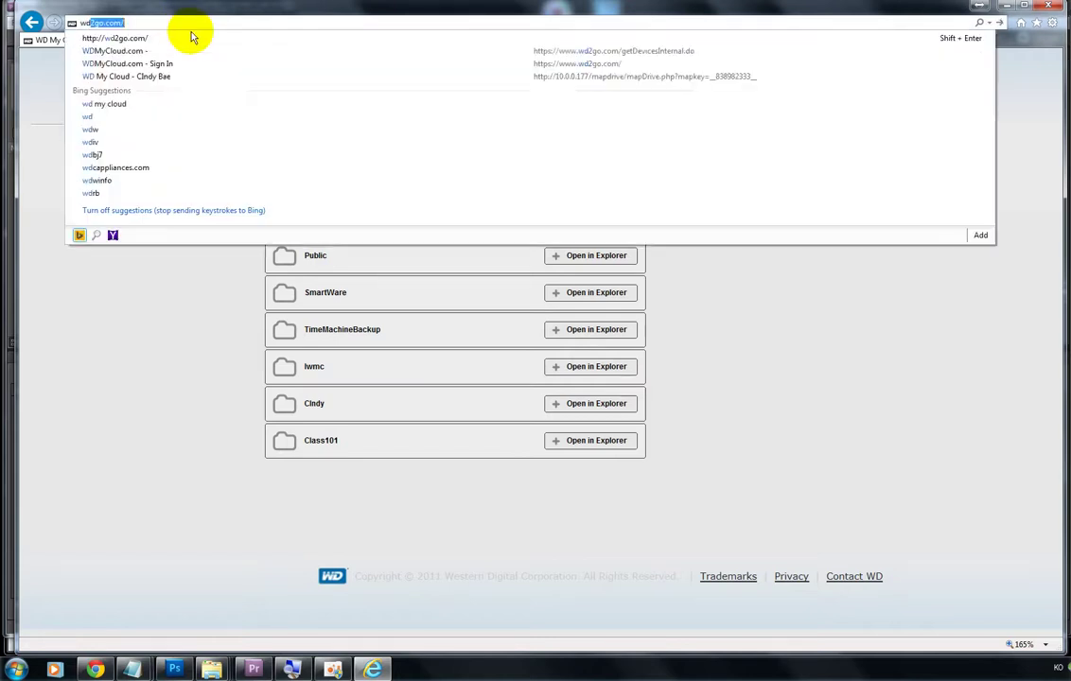
{"action": "key", "text": "Return"}
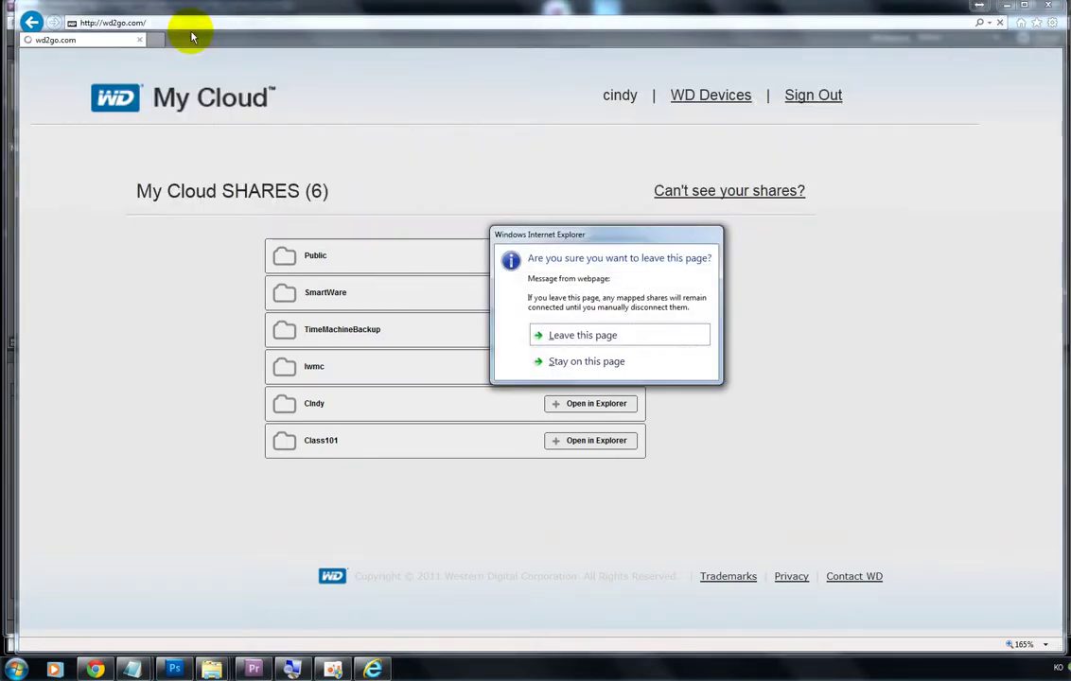
{"action": "left_click", "coordinate": [546, 335]}
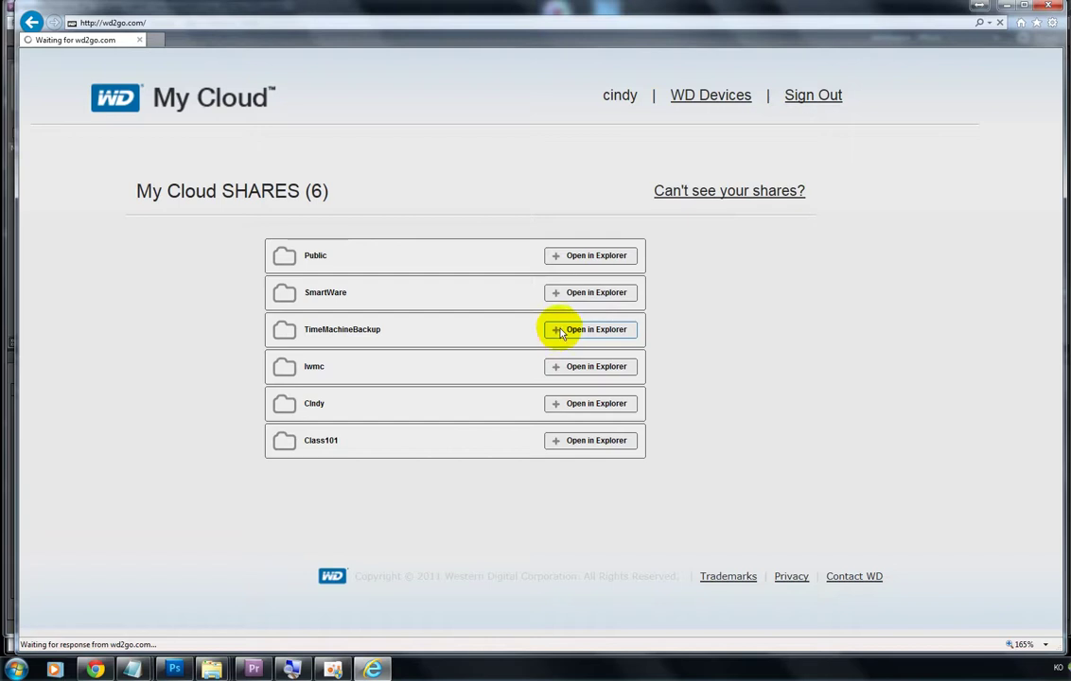
Step: Reopen the WDMyCloud device, submit the network drive password, and allow the Java application to run
{"action": "left_click", "coordinate": [257, 355]}
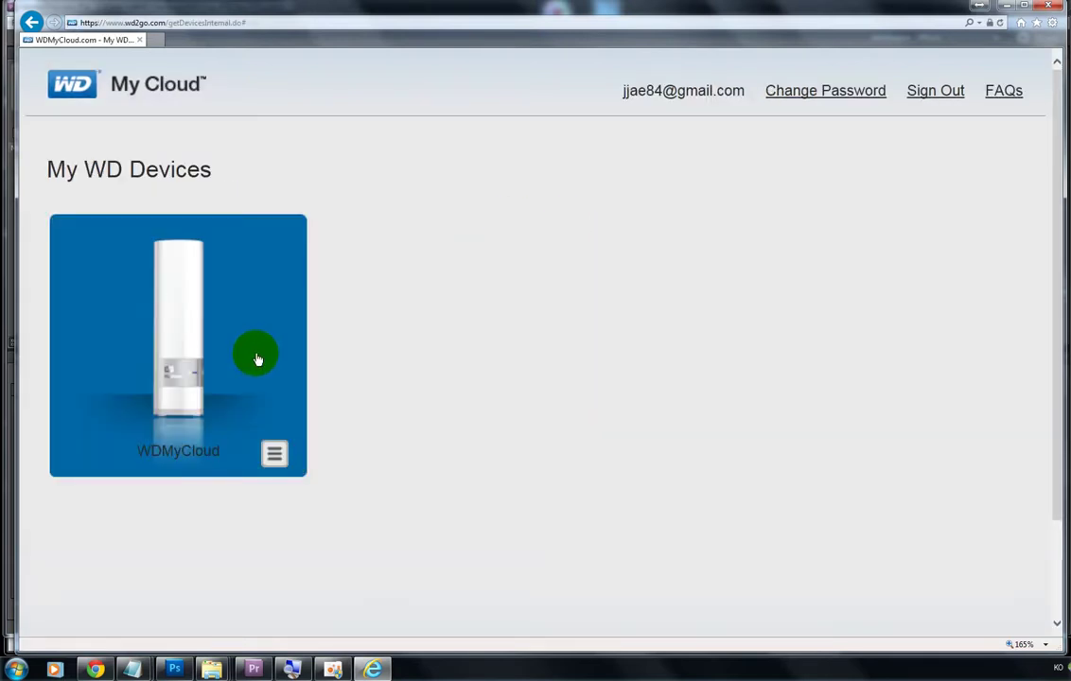
{"action": "left_click", "coordinate": [334, 268]}
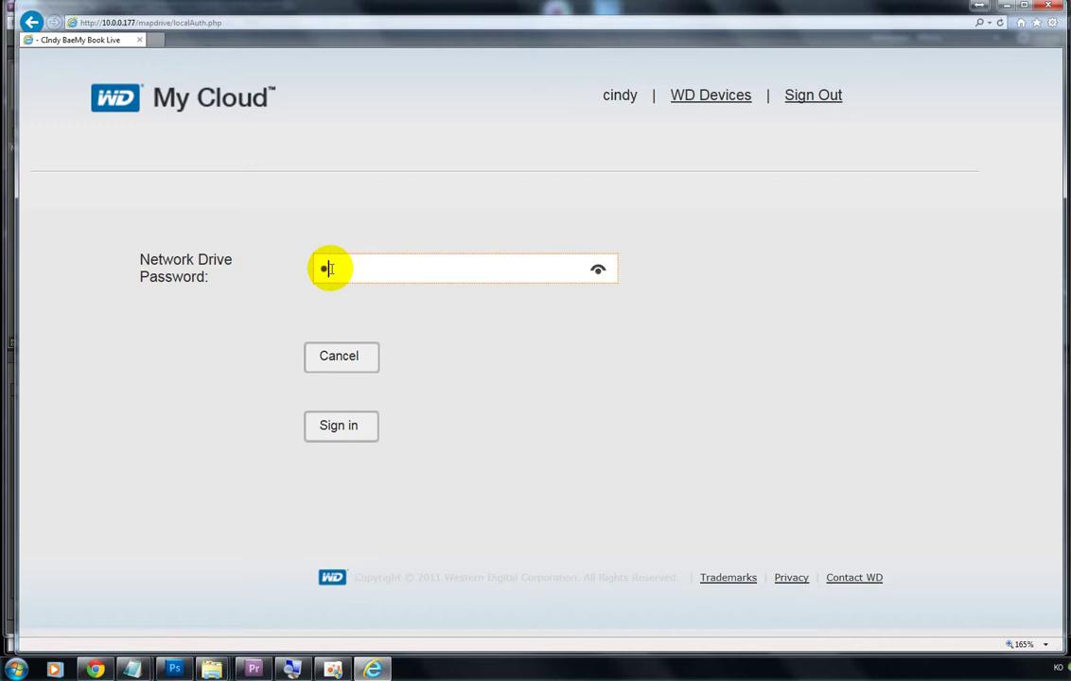
{"action": "key", "text": "Return"}
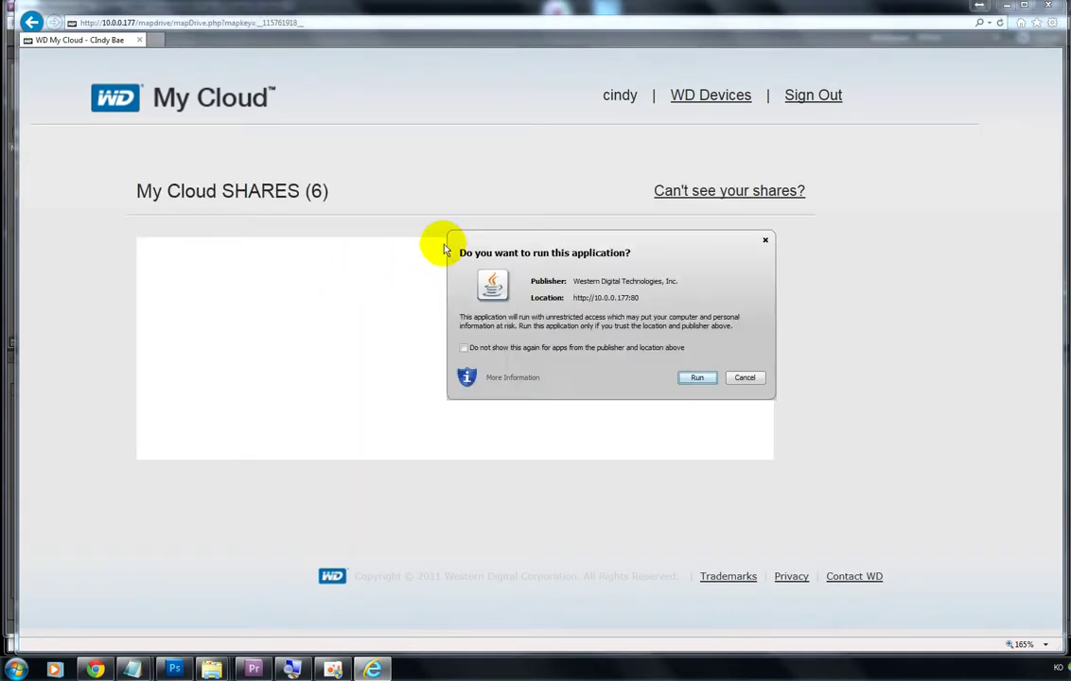
{"action": "left_click", "coordinate": [692, 379]}
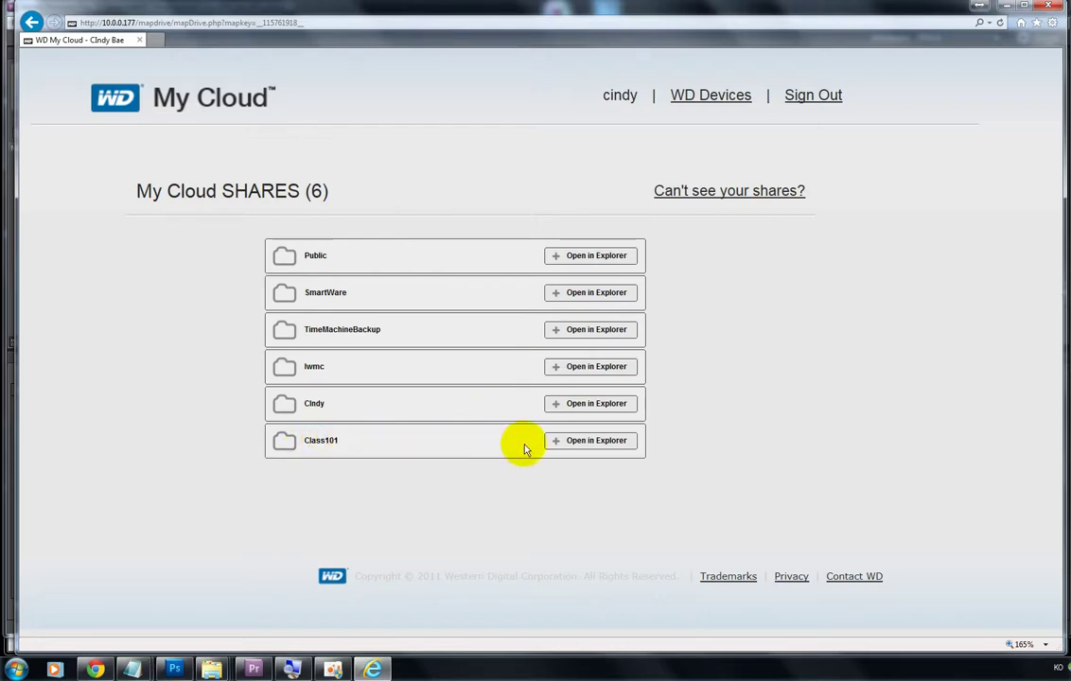
Step: Open the Class101 share in Explorer and enter the Media_class101 folder
{"action": "left_click", "coordinate": [561, 450]}
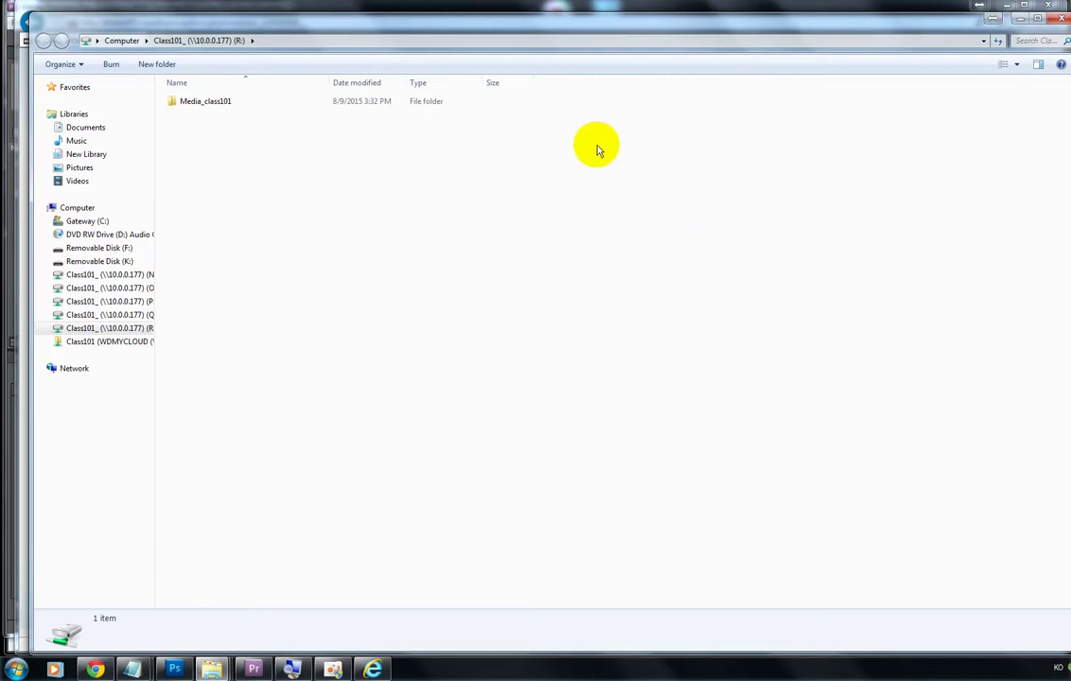
{"action": "left_click_drag", "start_coordinate": [496, 24], "coordinate": [480, 16]}
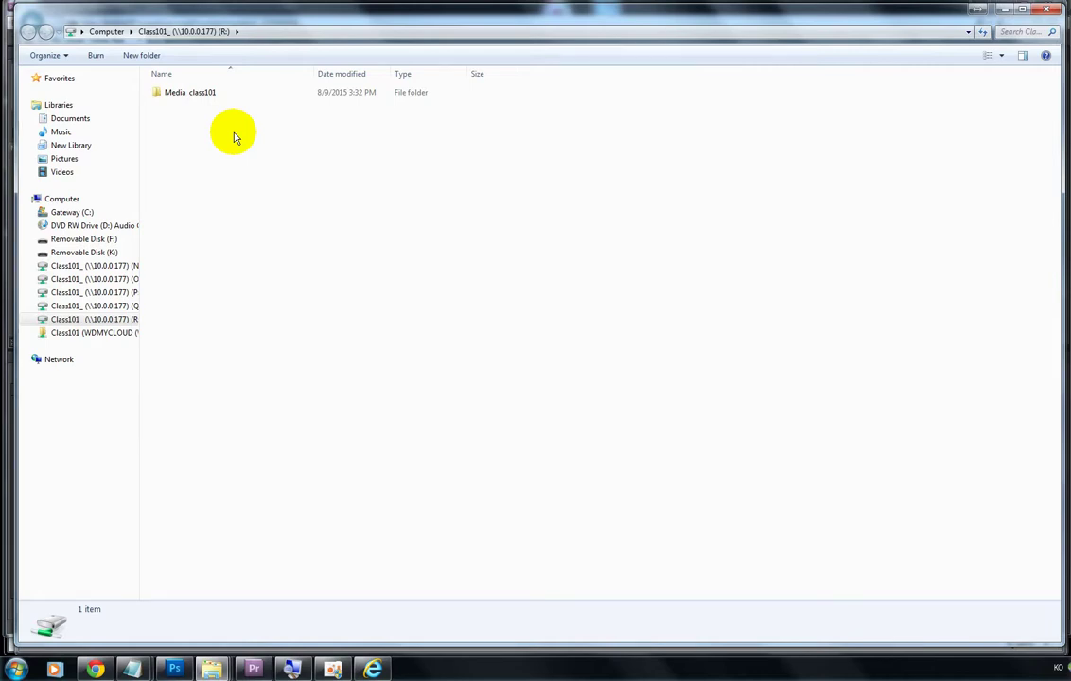
{"action": "left_click", "coordinate": [175, 102]}
{"action": "double_click", "coordinate": [174, 102]}
Step: Look inside the week2 and week3 folders, then minimize Explorer and the browser
{"action": "left_click", "coordinate": [175, 94]}
{"action": "left_click", "coordinate": [179, 107]}
{"action": "left_click", "coordinate": [178, 115]}
{"action": "left_click", "coordinate": [179, 106]}
{"action": "left_click", "coordinate": [180, 92]}
{"action": "left_click", "coordinate": [179, 106]}
{"action": "double_click", "coordinate": [180, 107]}
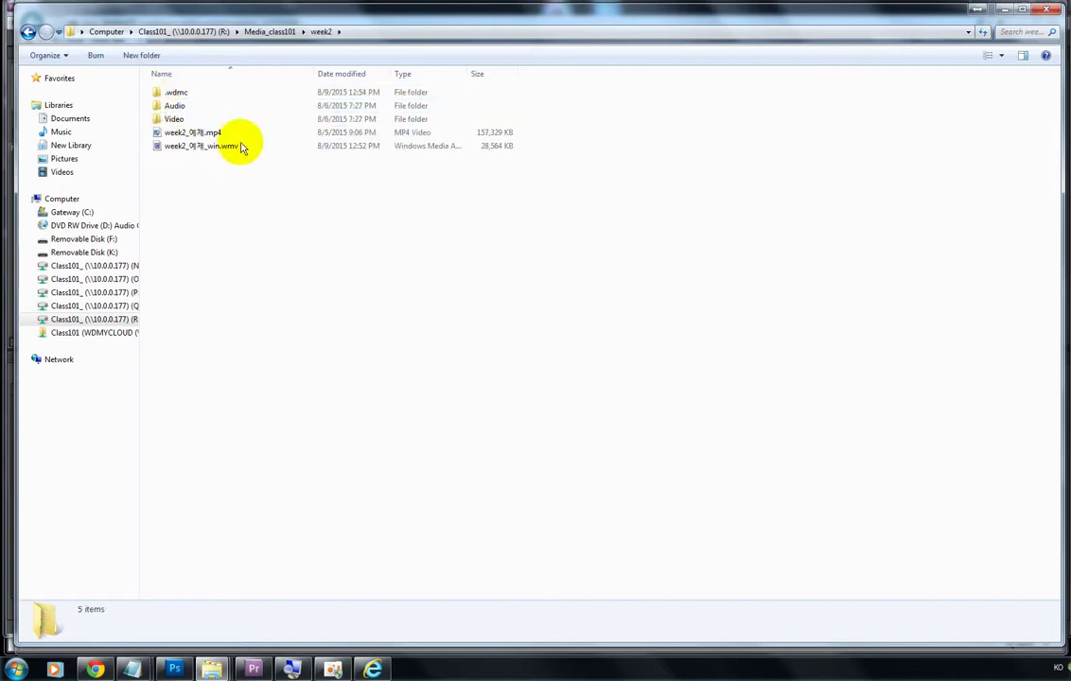
{"action": "left_click", "coordinate": [28, 33]}
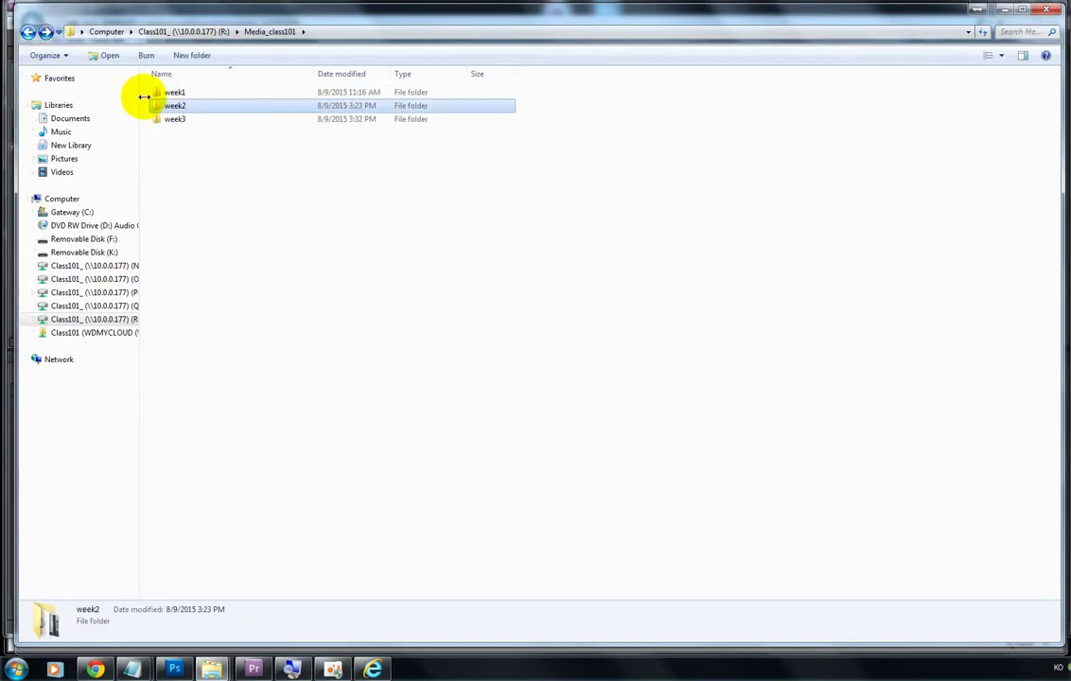
{"action": "double_click", "coordinate": [176, 118]}
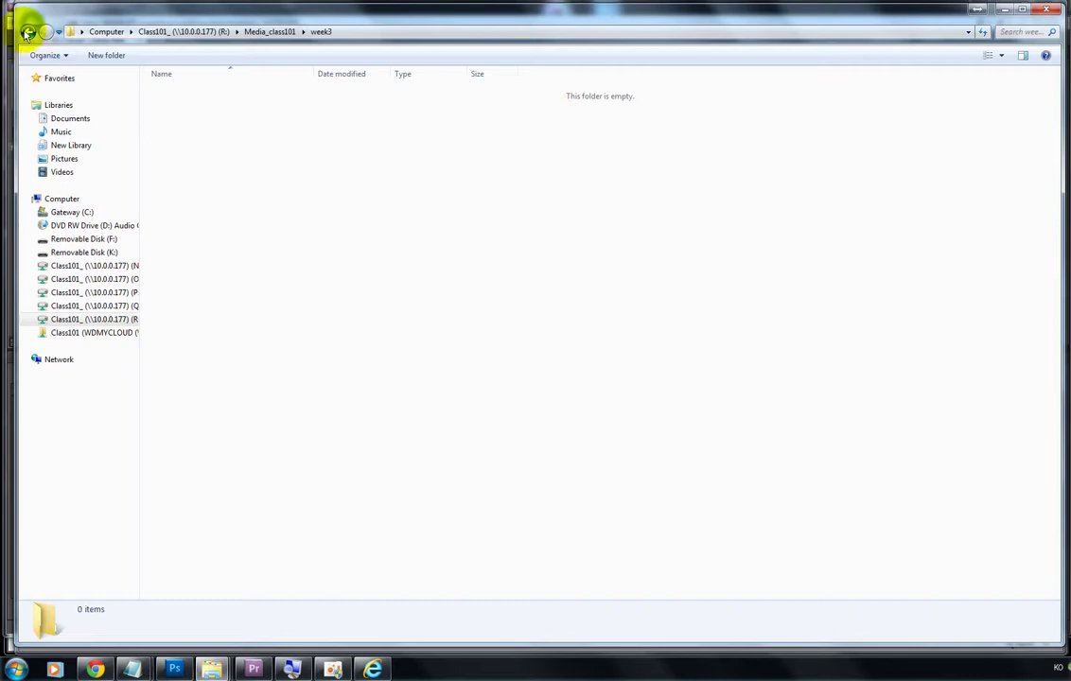
{"action": "left_click", "coordinate": [28, 33]}
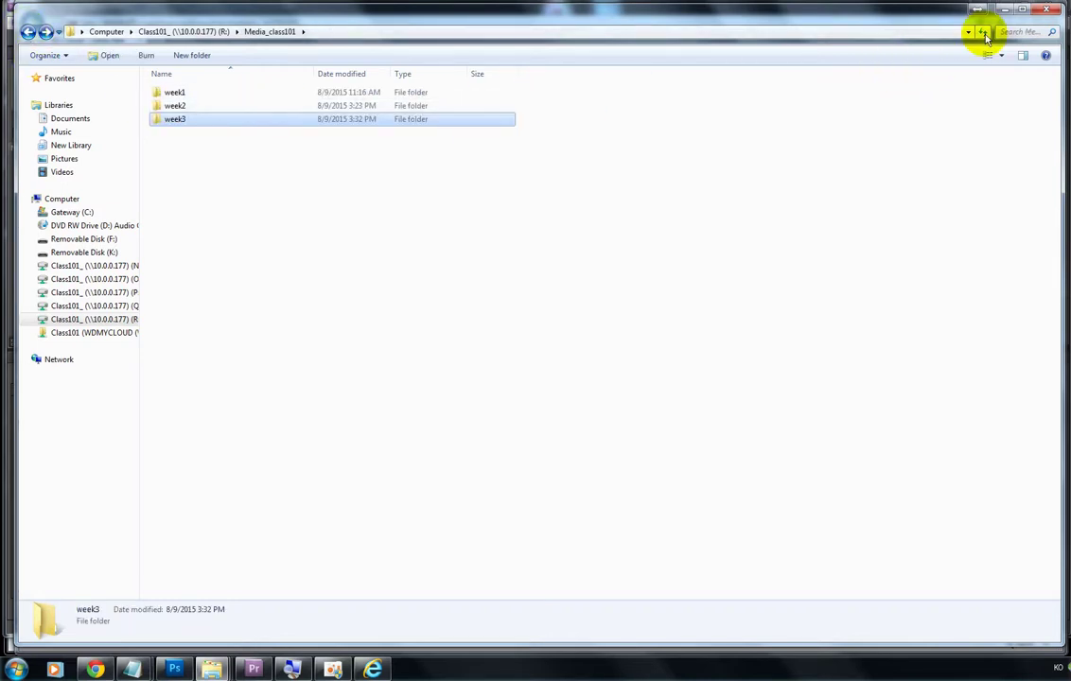
{"action": "left_click", "coordinate": [1005, 11]}
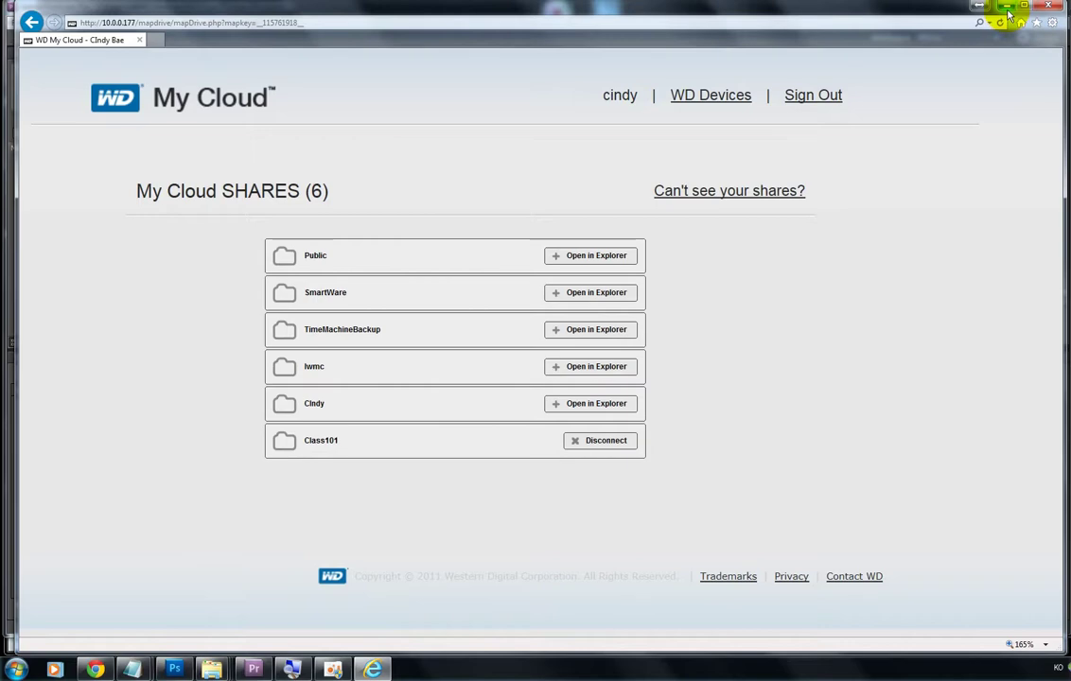
{"action": "left_click", "coordinate": [1005, 12]}
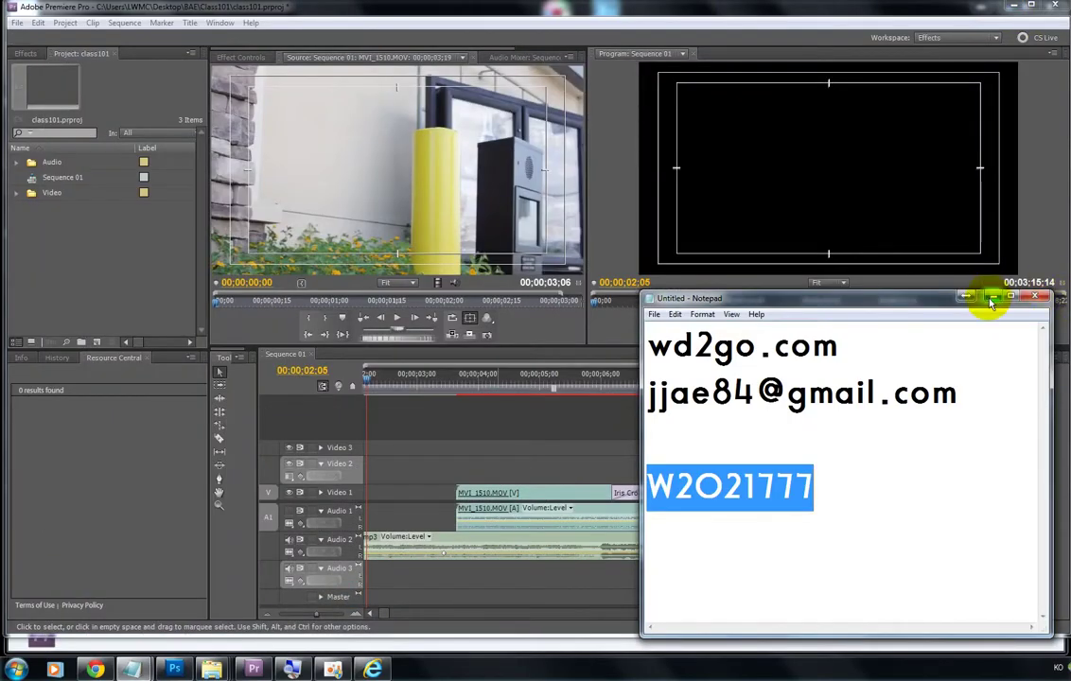
Step: Minimize the notes, choose the Selection tool, and move the playhead to 00;00;03;00
{"action": "left_click", "coordinate": [991, 299]}
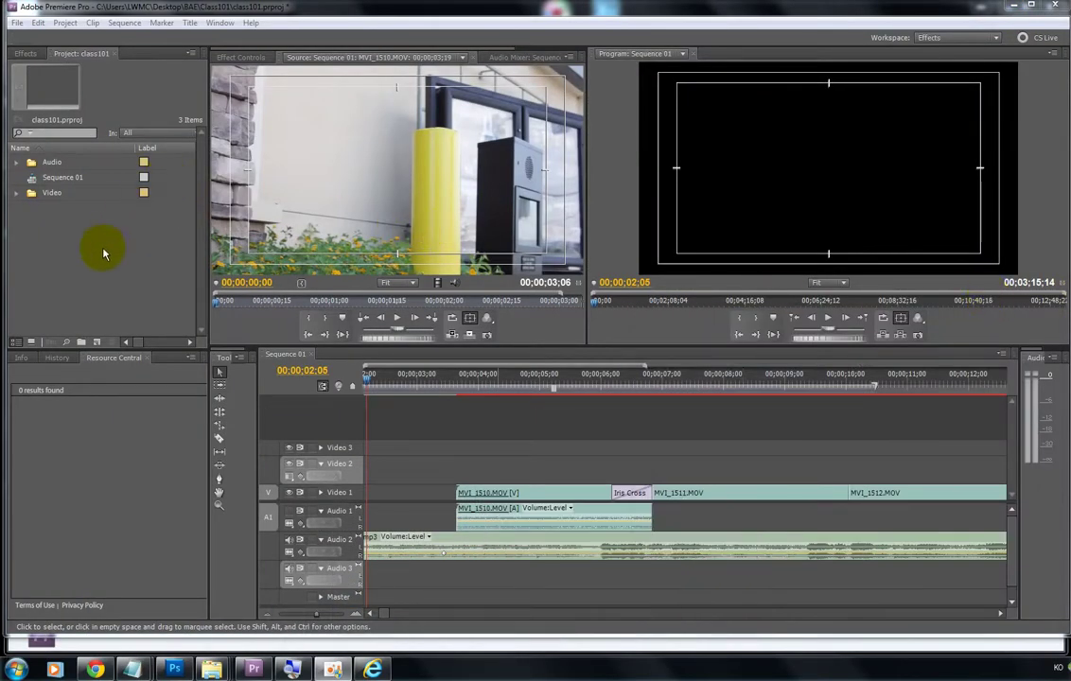
{"action": "left_click", "coordinate": [219, 372]}
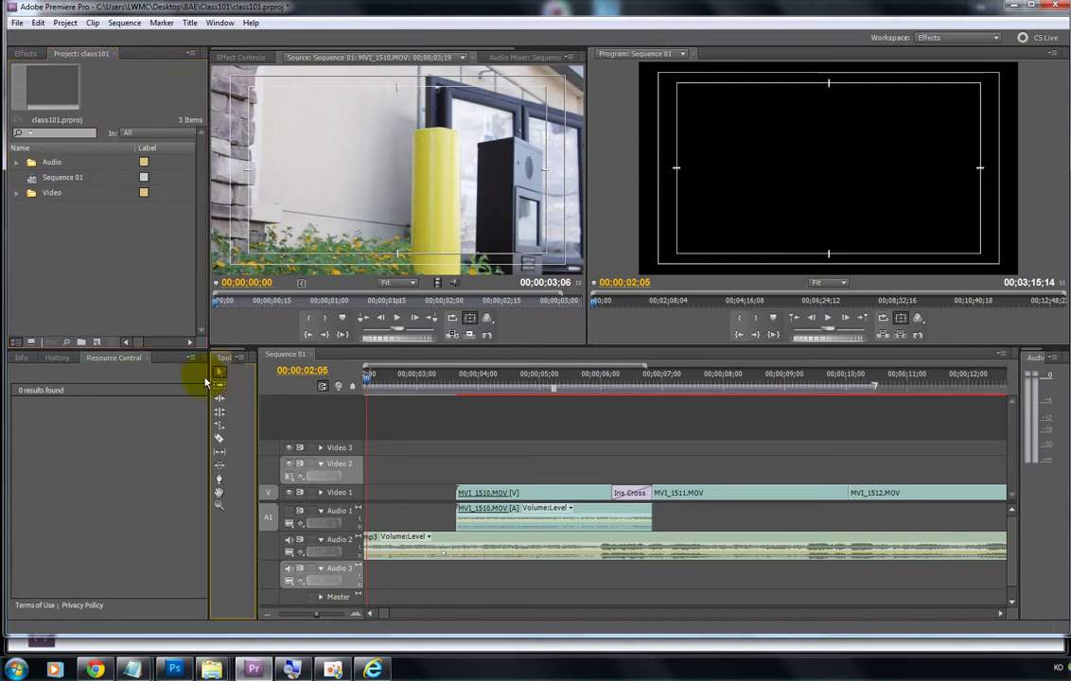
{"action": "left_click", "coordinate": [218, 379]}
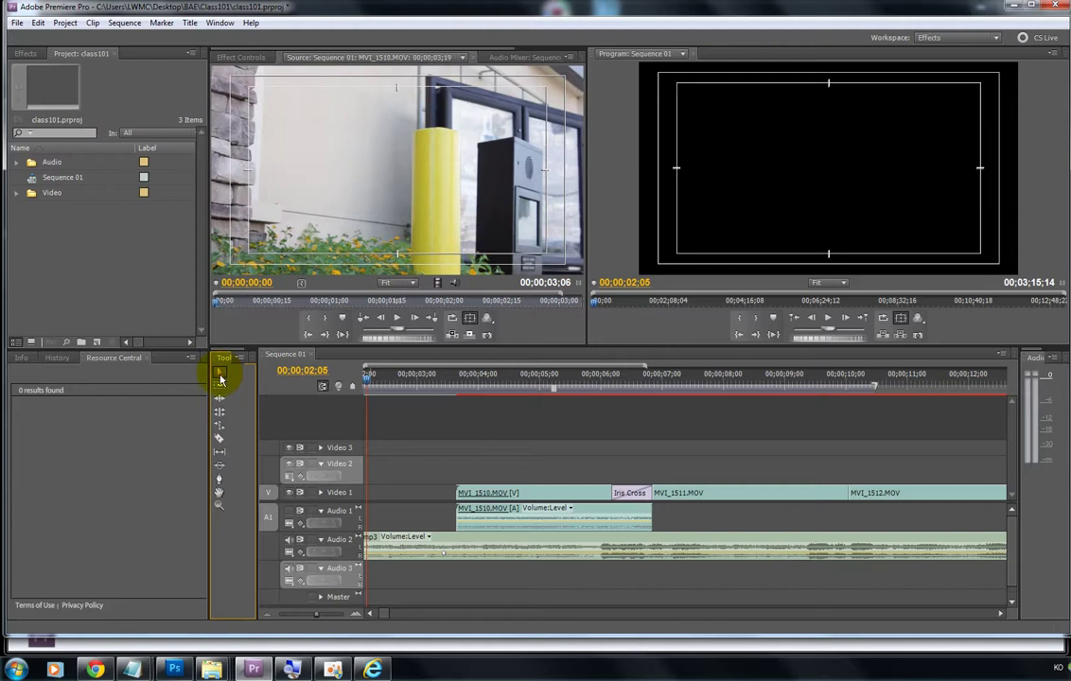
{"action": "left_click_drag", "start_coordinate": [364, 379], "coordinate": [313, 381]}
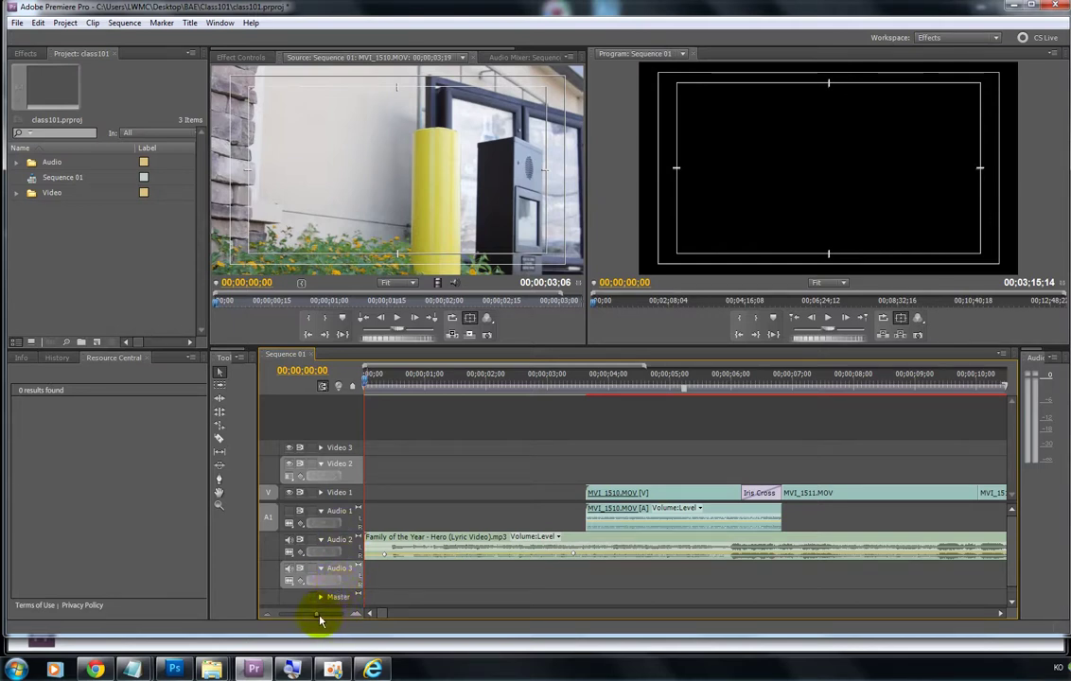
Step: Zoom the timeline out to the whole sequence, then back in to survey the clips
{"action": "left_click", "coordinate": [266, 620]}
{"action": "left_click", "coordinate": [267, 620]}
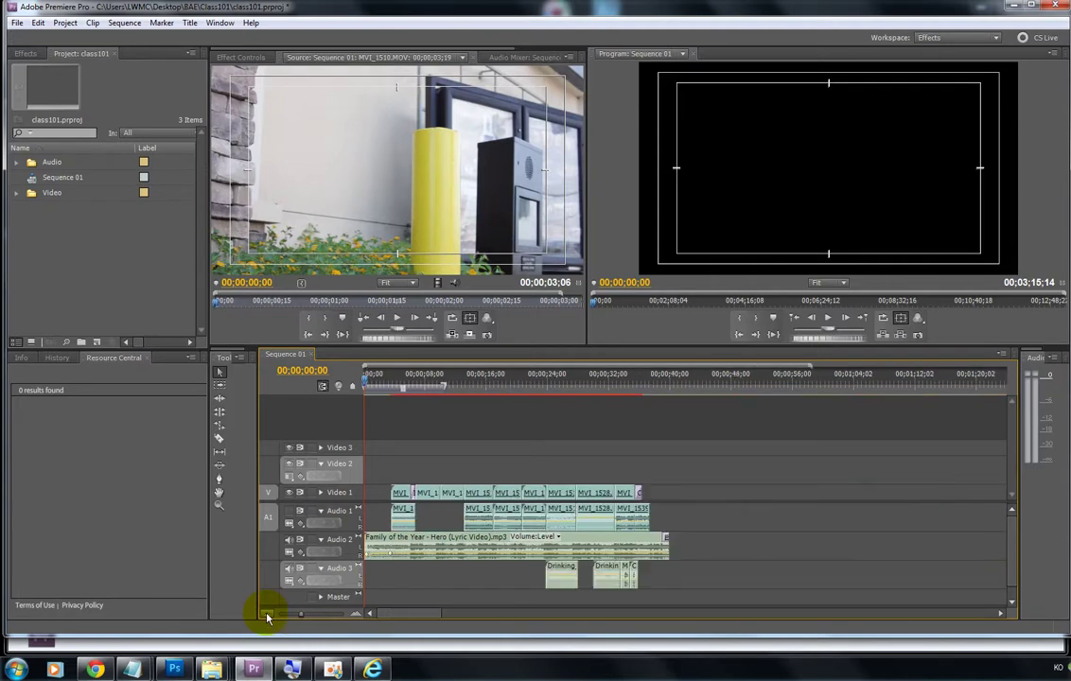
{"action": "left_click", "coordinate": [266, 620]}
{"action": "left_click", "coordinate": [267, 620]}
{"action": "left_click", "coordinate": [267, 620]}
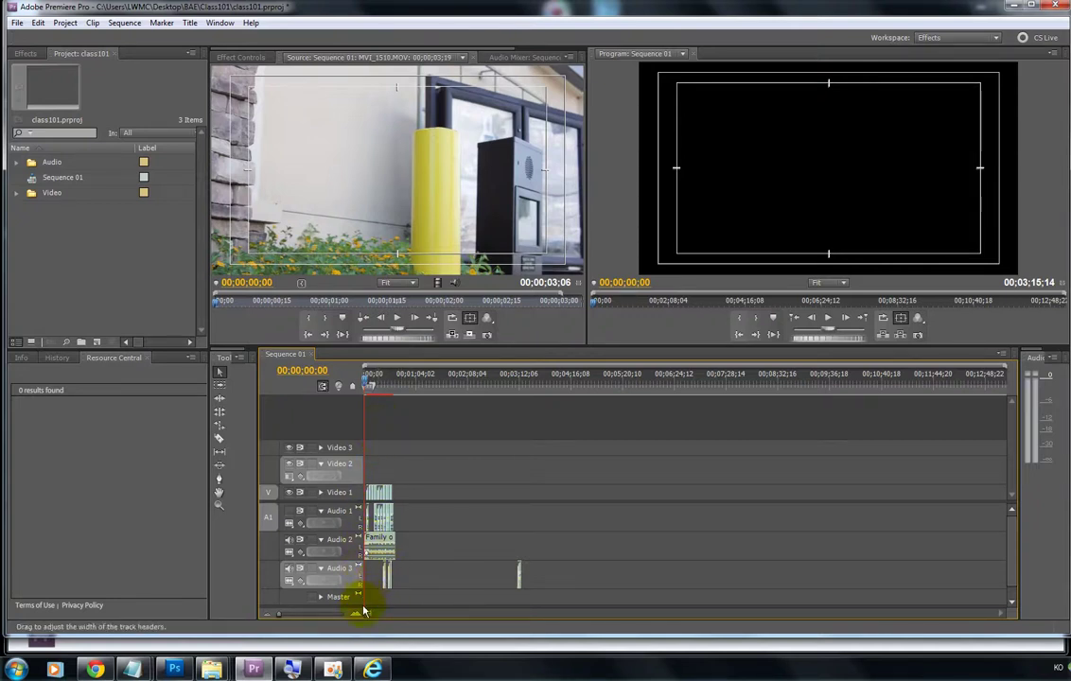
{"action": "left_click", "coordinate": [359, 614]}
{"action": "left_click", "coordinate": [359, 615]}
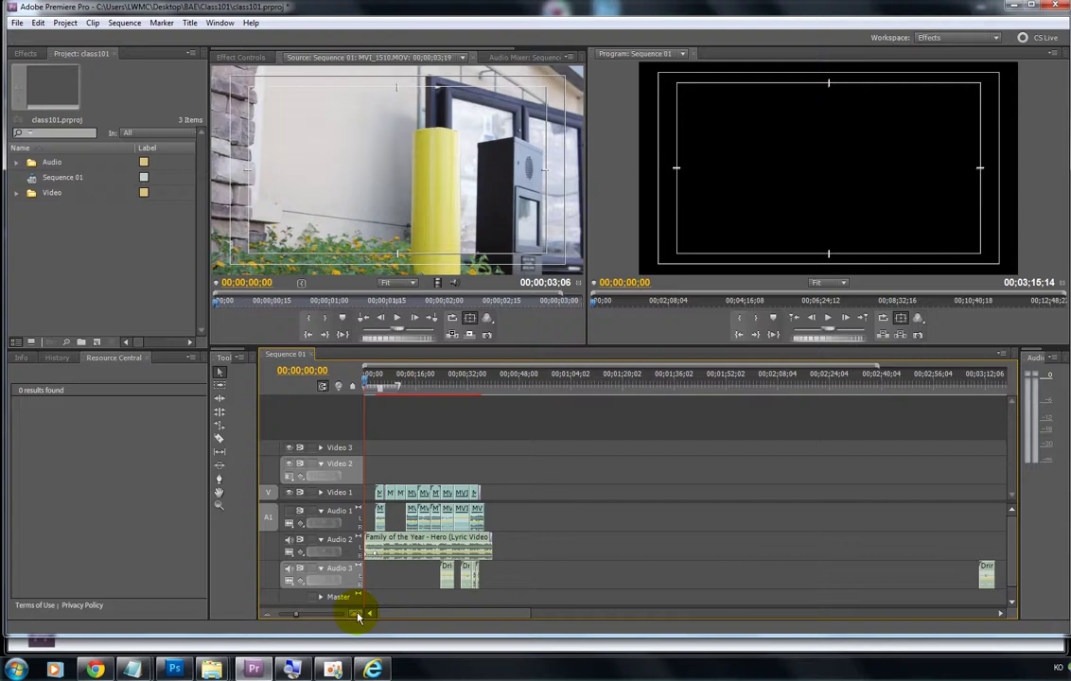
{"action": "left_click", "coordinate": [358, 616]}
{"action": "left_click", "coordinate": [358, 615]}
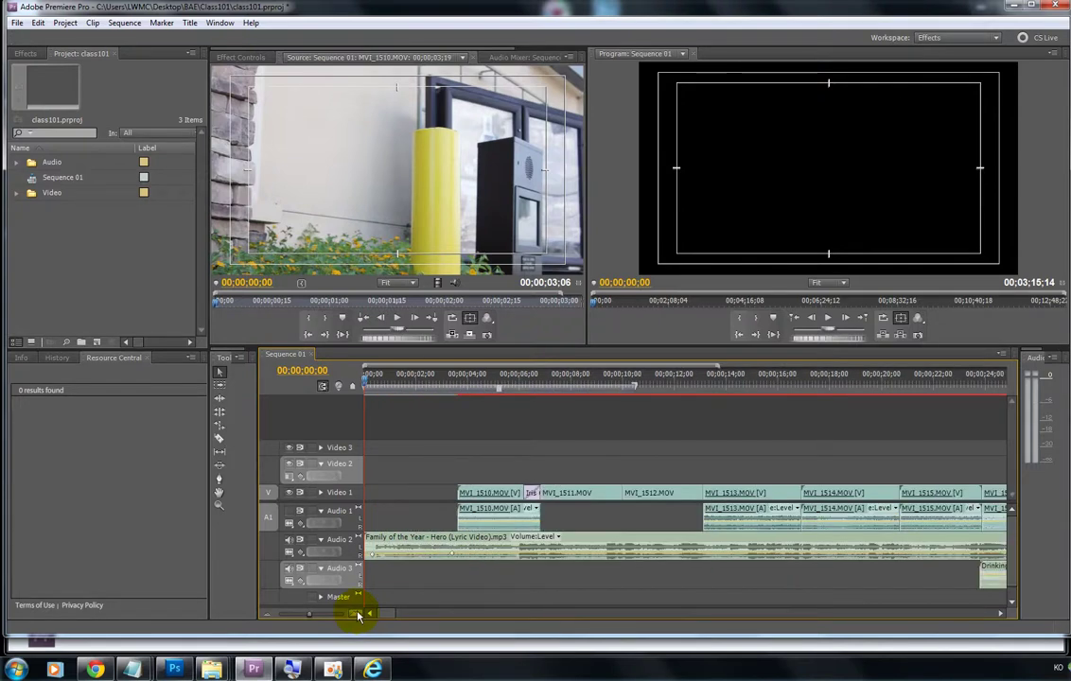
{"action": "left_click", "coordinate": [270, 616]}
{"action": "left_click", "coordinate": [269, 616]}
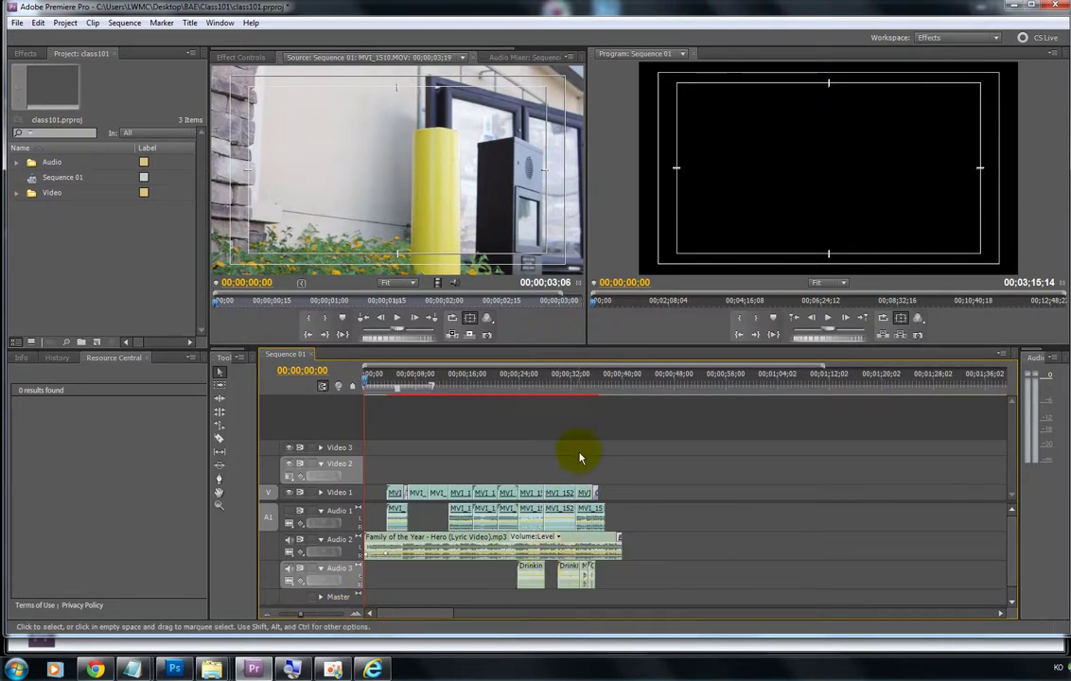
Step: Jump the playhead to about 00;00;33;28, zoom in there, then zoom back out fully
{"action": "left_click", "coordinate": [586, 389]}
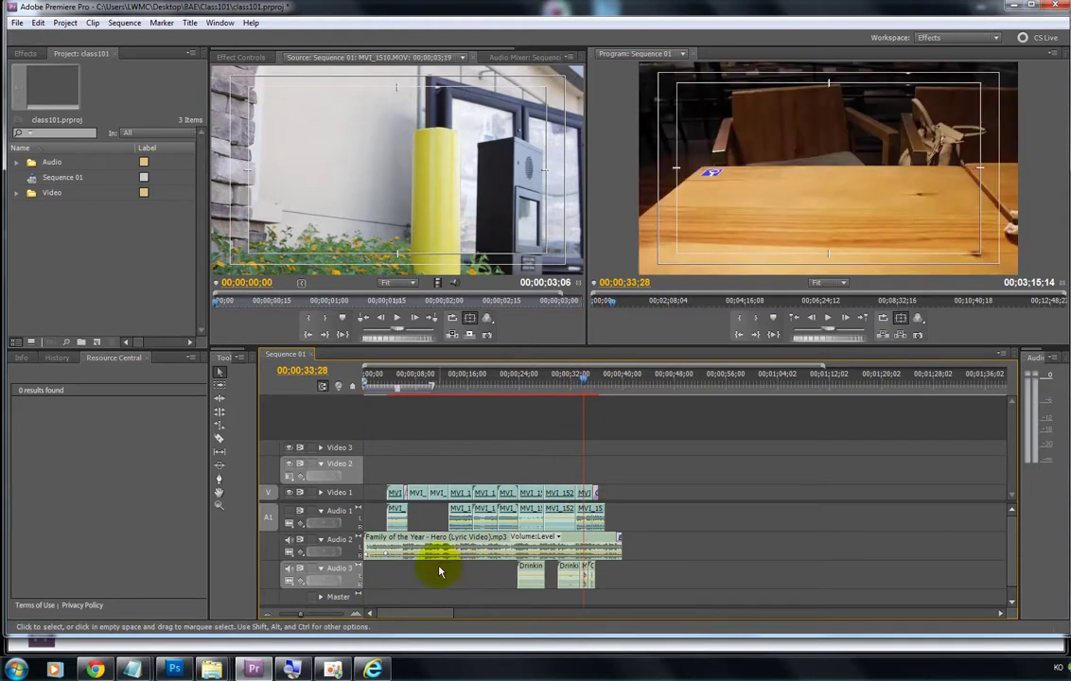
{"action": "left_click", "coordinate": [357, 614]}
{"action": "left_click", "coordinate": [357, 613]}
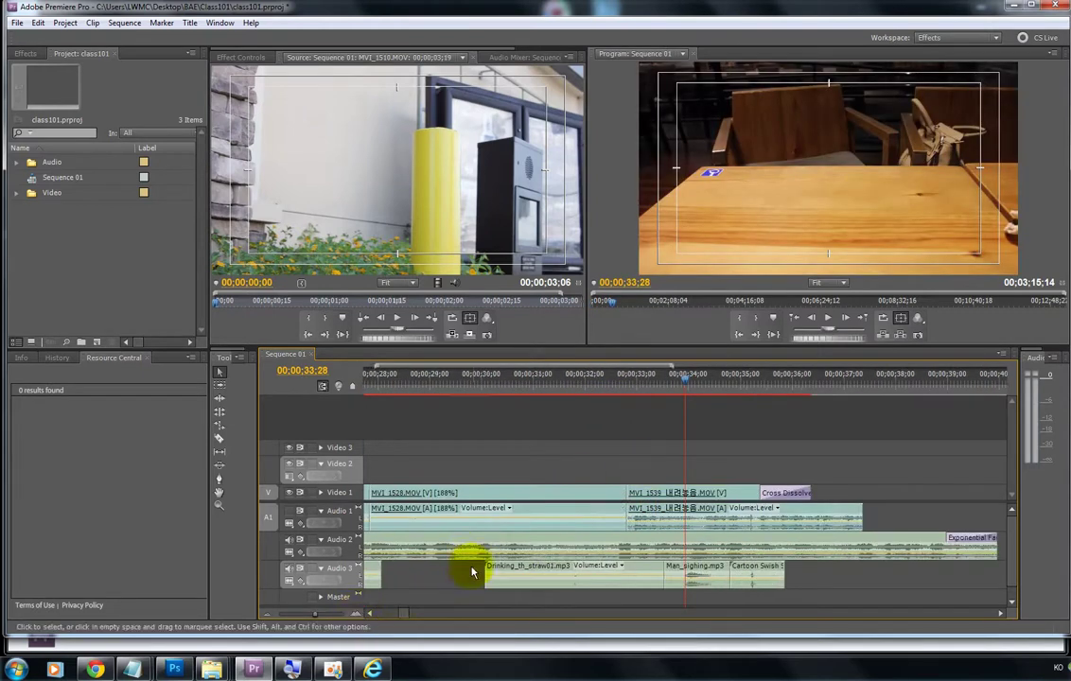
{"action": "left_click", "coordinate": [396, 617]}
{"action": "mouse_move", "coordinate": [395, 617]}
{"action": "left_mouse_down"}
{"action": "mouse_move", "coordinate": [426, 617]}
{"action": "mouse_move", "coordinate": [402, 616]}
{"action": "left_mouse_up"}
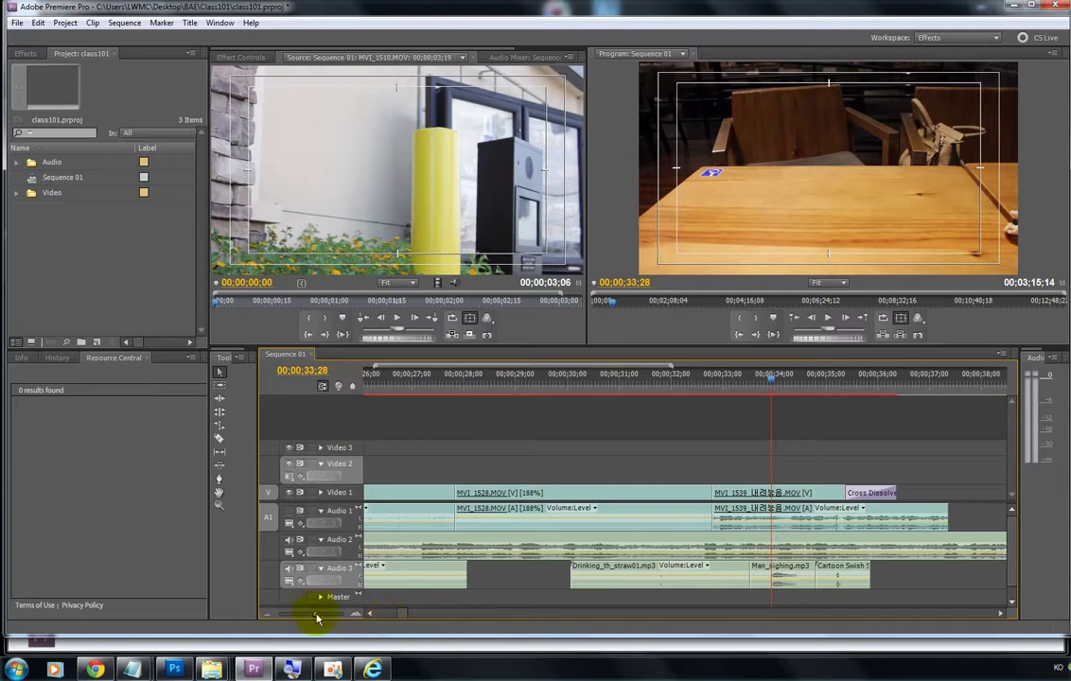
{"action": "left_click", "coordinate": [268, 616]}
{"action": "left_click", "coordinate": [268, 615]}
{"action": "left_click", "coordinate": [267, 615]}
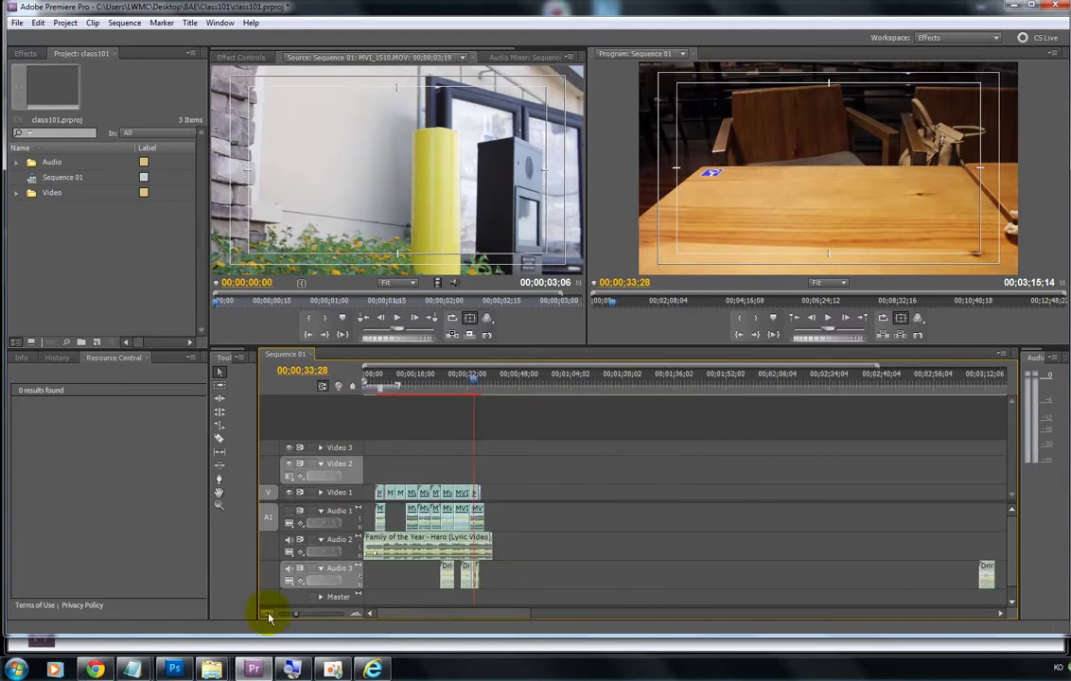
{"action": "left_click", "coordinate": [269, 616]}
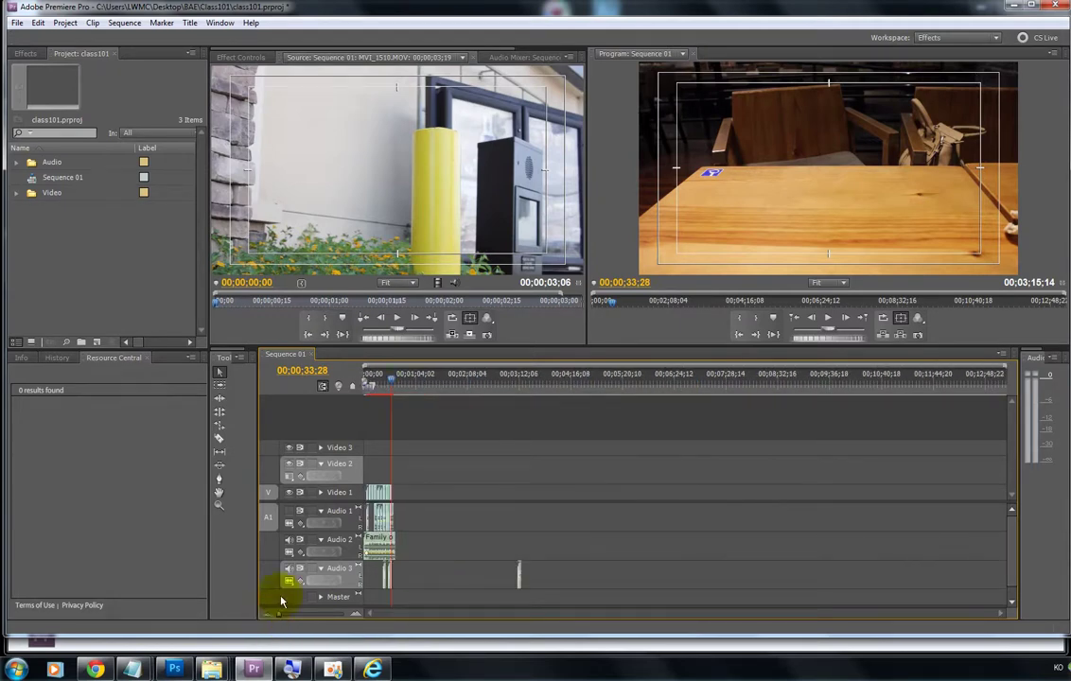
Step: Play from 00;00;32;11, then zoom in and set the playhead to 00;00;35;11
{"action": "left_click", "coordinate": [391, 381]}
{"action": "key", "text": "space"}
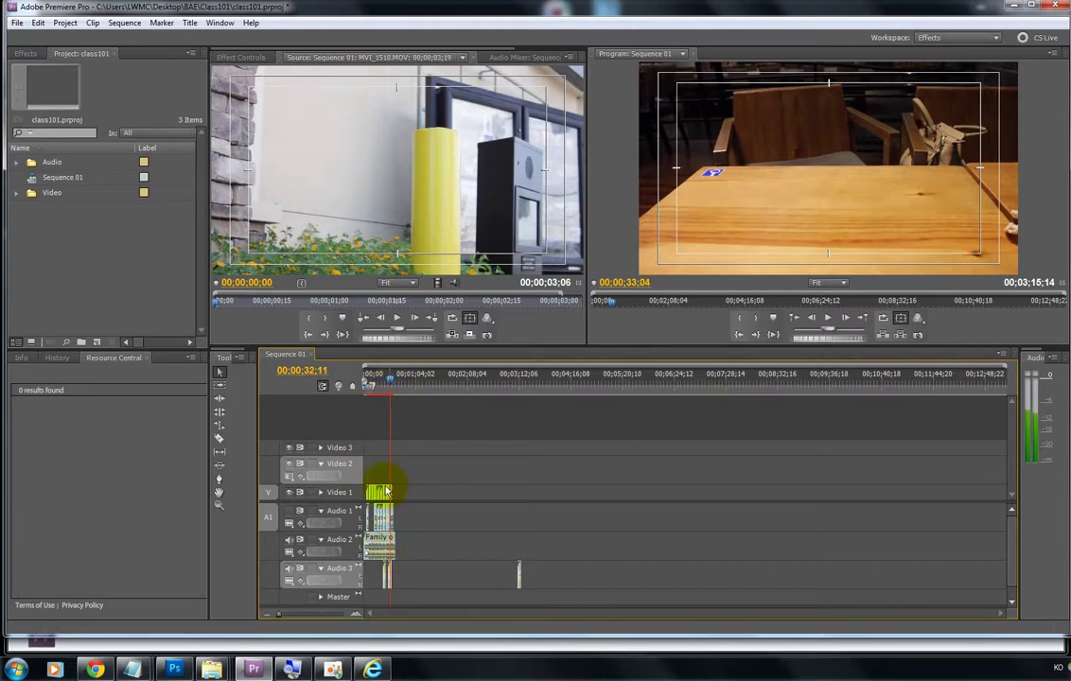
{"action": "left_click", "coordinate": [383, 381]}
{"action": "left_click_drag", "start_coordinate": [383, 381], "coordinate": [393, 383]}
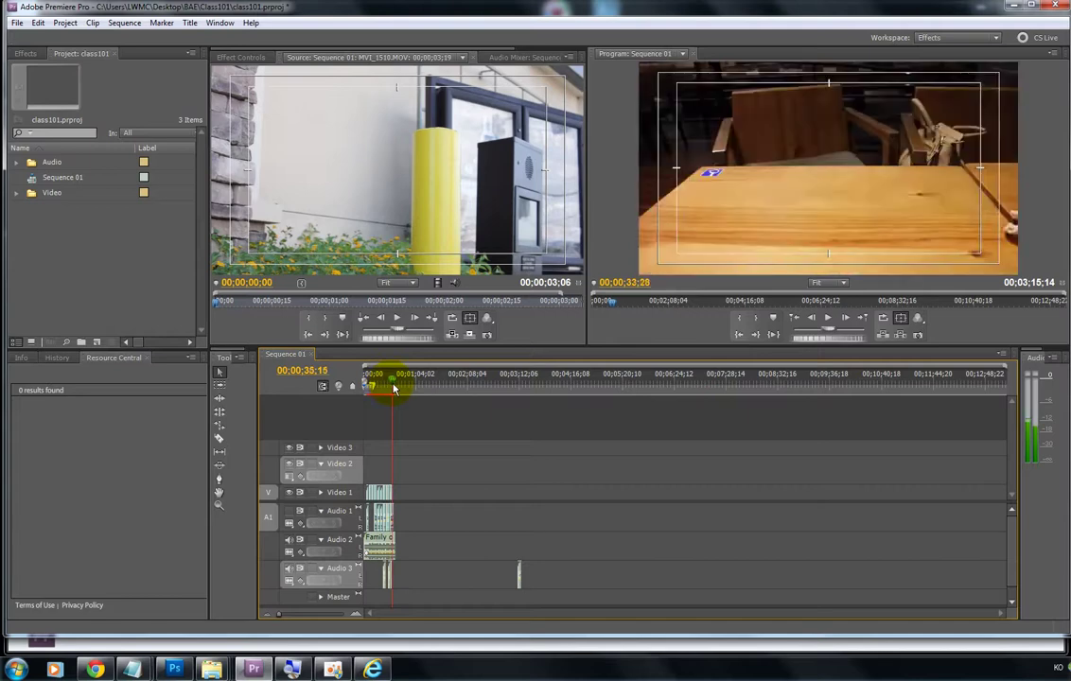
{"action": "left_click", "coordinate": [358, 615]}
{"action": "left_click", "coordinate": [357, 615]}
{"action": "left_click", "coordinate": [358, 615]}
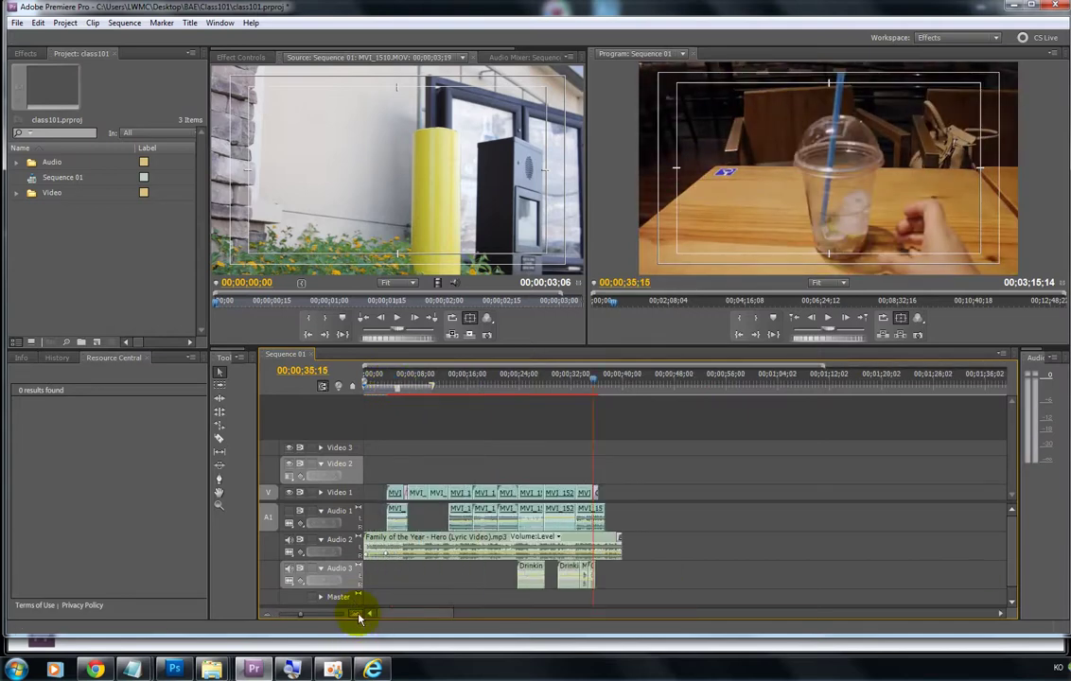
{"action": "left_click", "coordinate": [358, 615]}
{"action": "left_click", "coordinate": [358, 615]}
{"action": "left_click", "coordinate": [357, 615]}
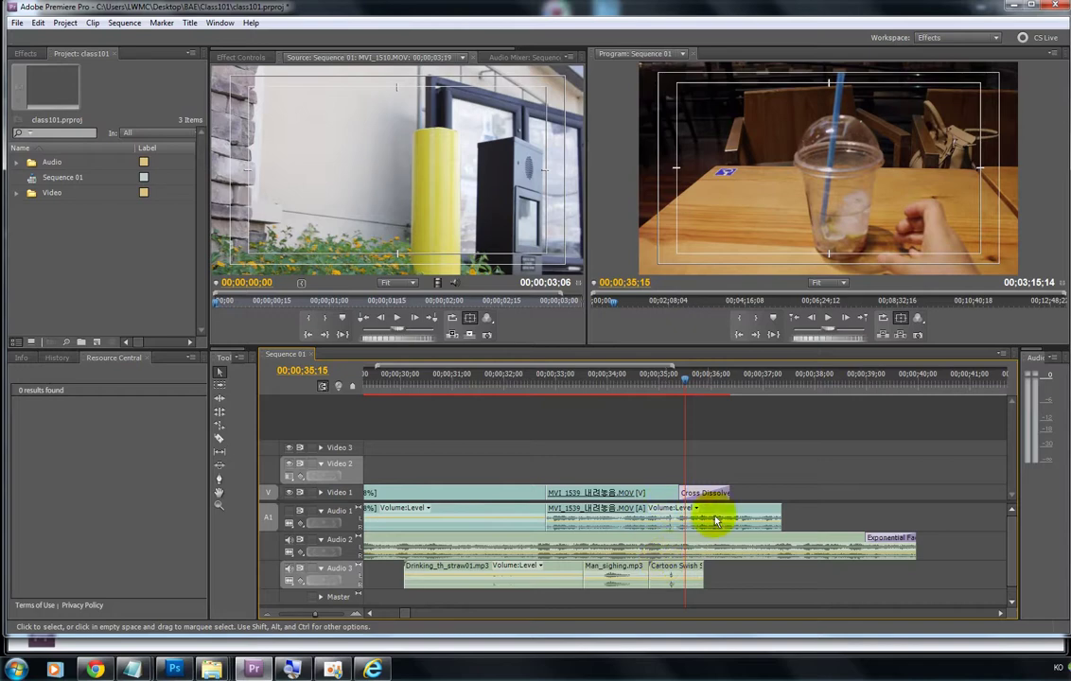
{"action": "left_click_drag", "start_coordinate": [596, 379], "coordinate": [678, 376]}
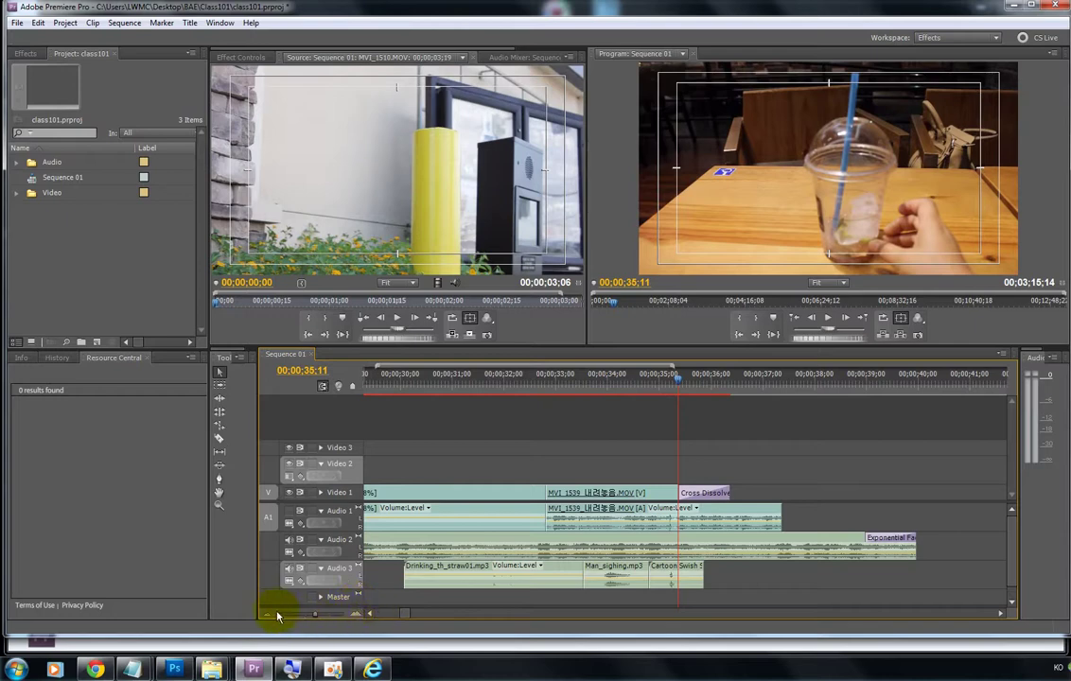
Step: With the Zoom tool, zoom in around 00;00;29;00, then out to most of the sequence
{"action": "left_click", "coordinate": [220, 511]}
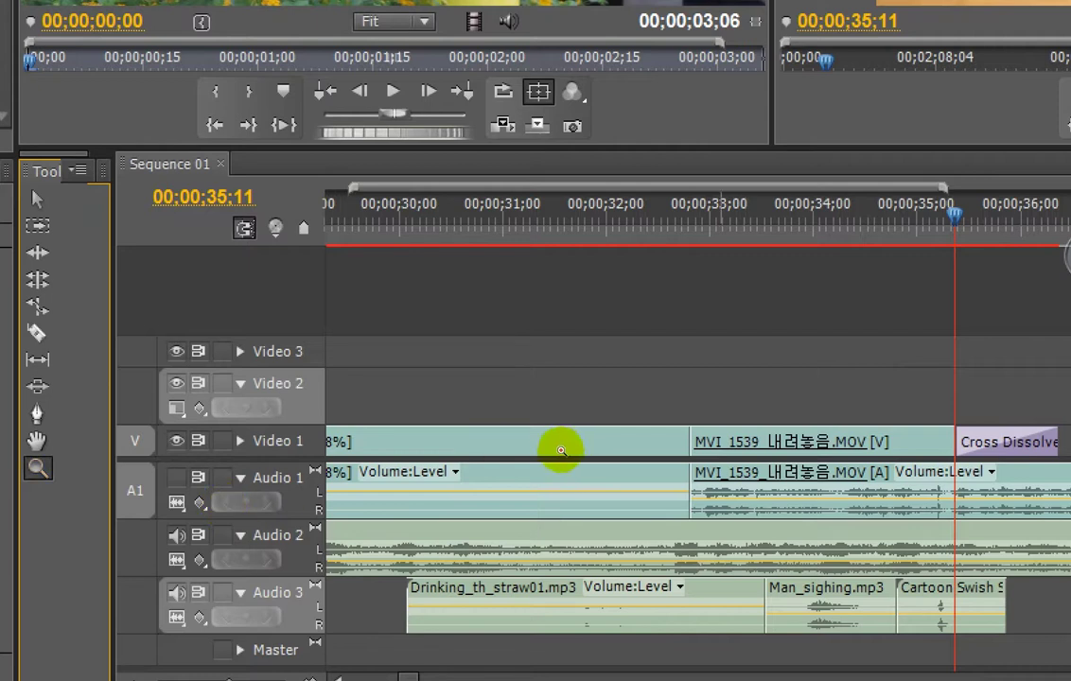
{"action": "left_click", "coordinate": [556, 506]}
{"action": "left_click", "coordinate": [556, 507]}
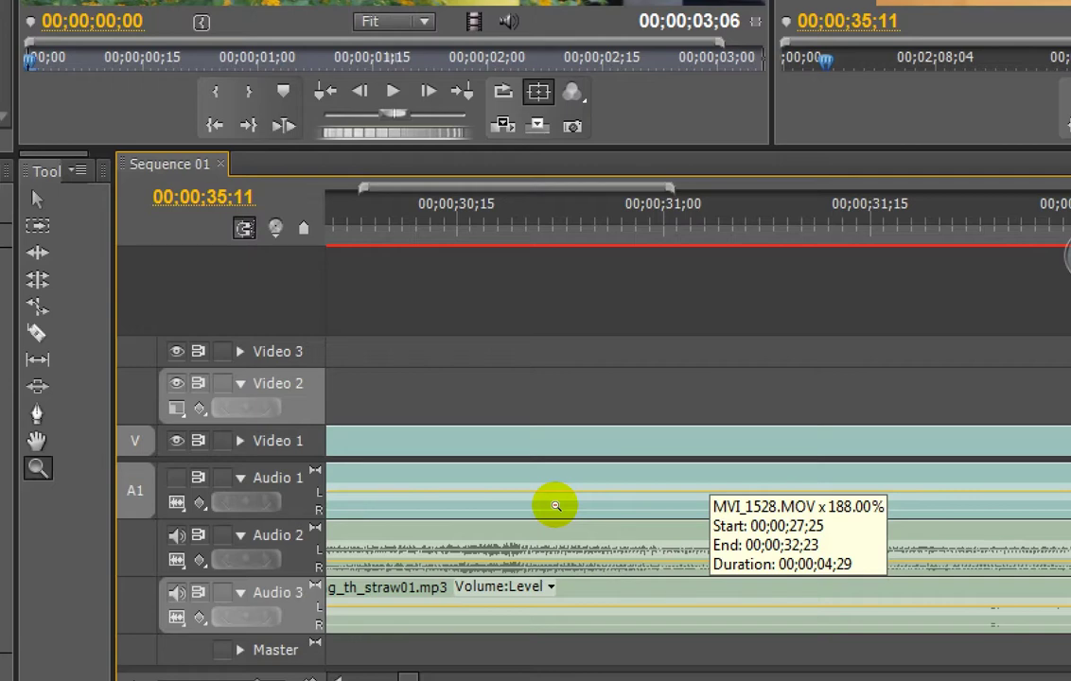
{"action": "left_click", "coordinate": [556, 506], "text": "alt"}
{"action": "left_click", "coordinate": [519, 524]}
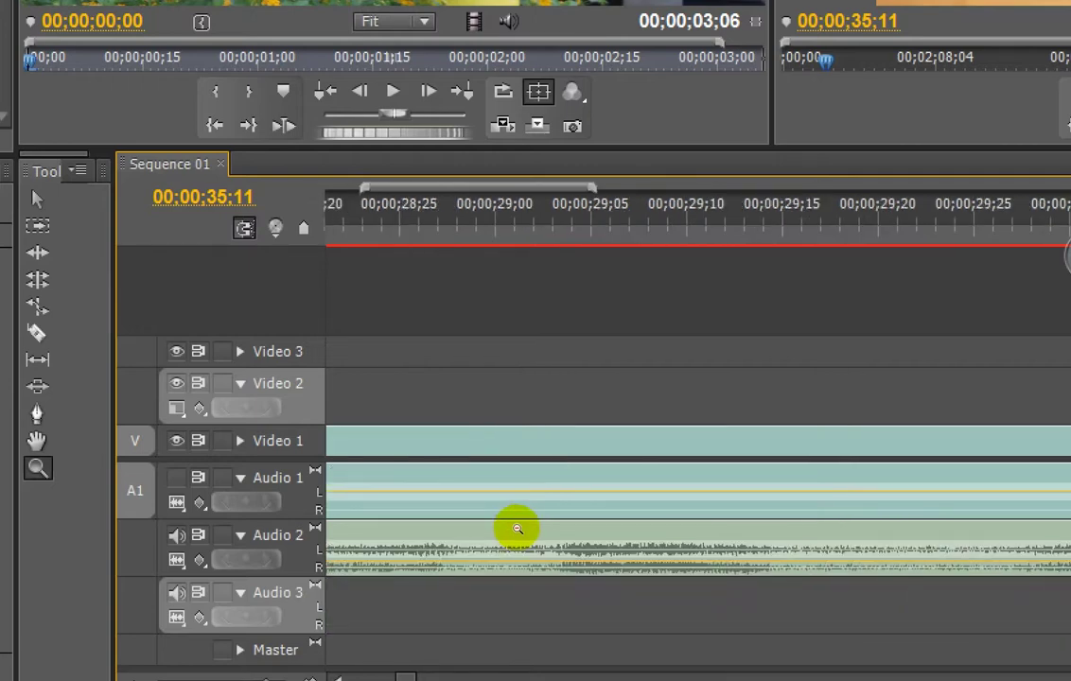
{"action": "left_click", "coordinate": [490, 502], "text": "alt"}
{"action": "left_click", "coordinate": [488, 493], "text": "alt"}
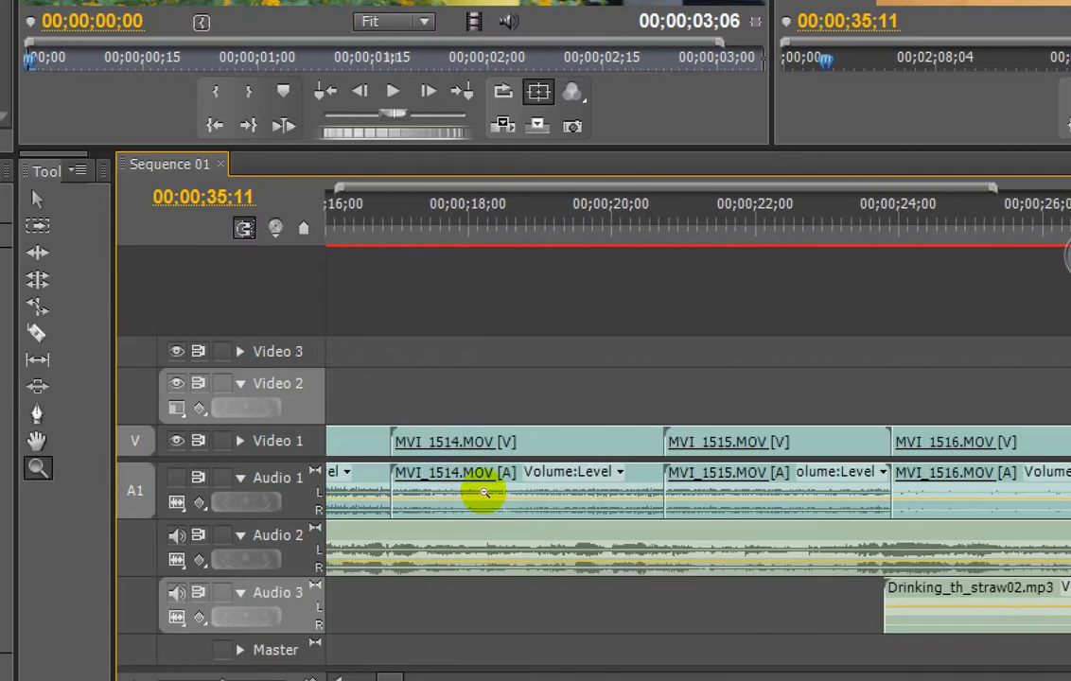
{"action": "left_click", "coordinate": [483, 494], "text": "alt"}
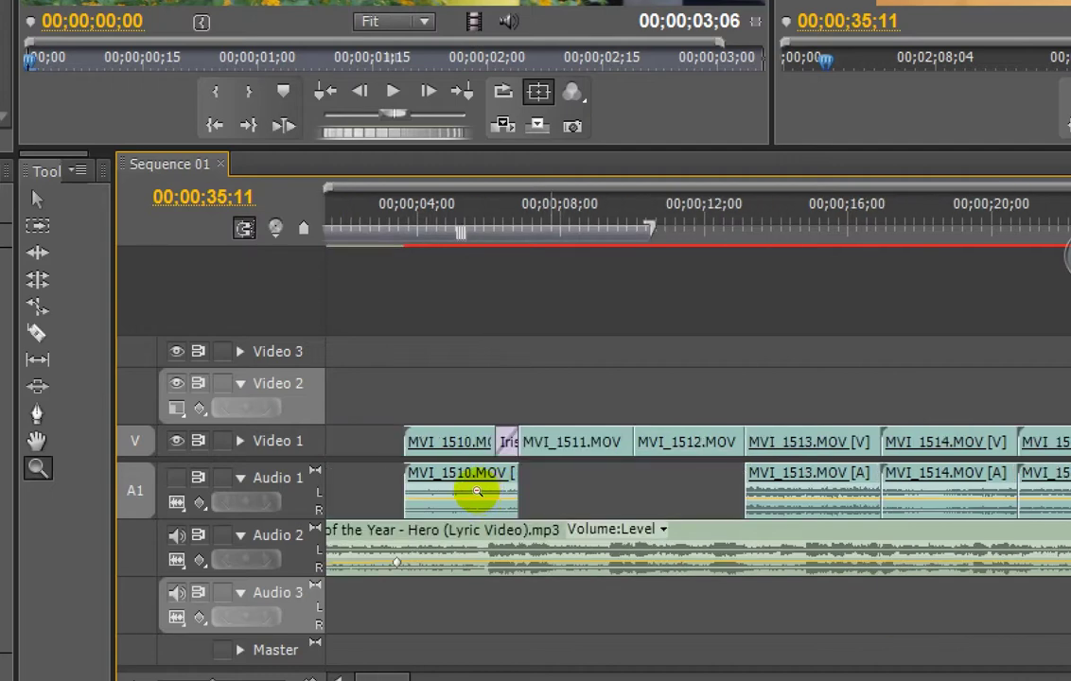
{"action": "left_click", "coordinate": [477, 492], "text": "alt"}
{"action": "left_click", "coordinate": [477, 491], "text": "alt"}
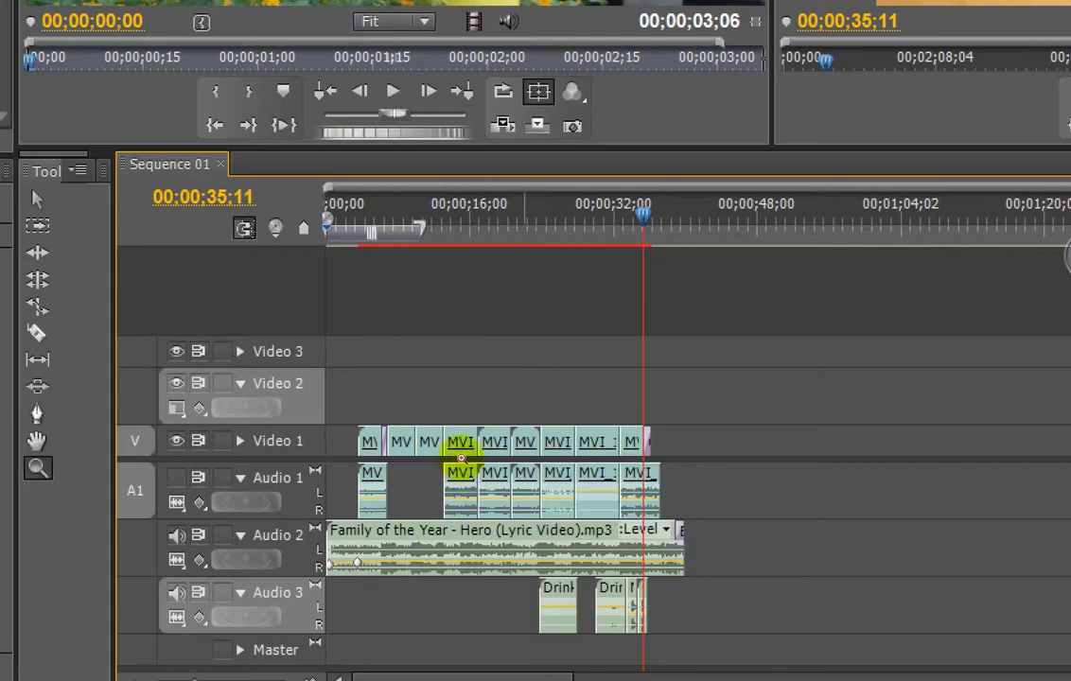
Step: Zoom in closely on MVI_1510 and its Iris Cross at the sequence start, then take the Hand tool
{"action": "left_click", "coordinate": [481, 502]}
{"action": "left_click", "coordinate": [480, 495]}
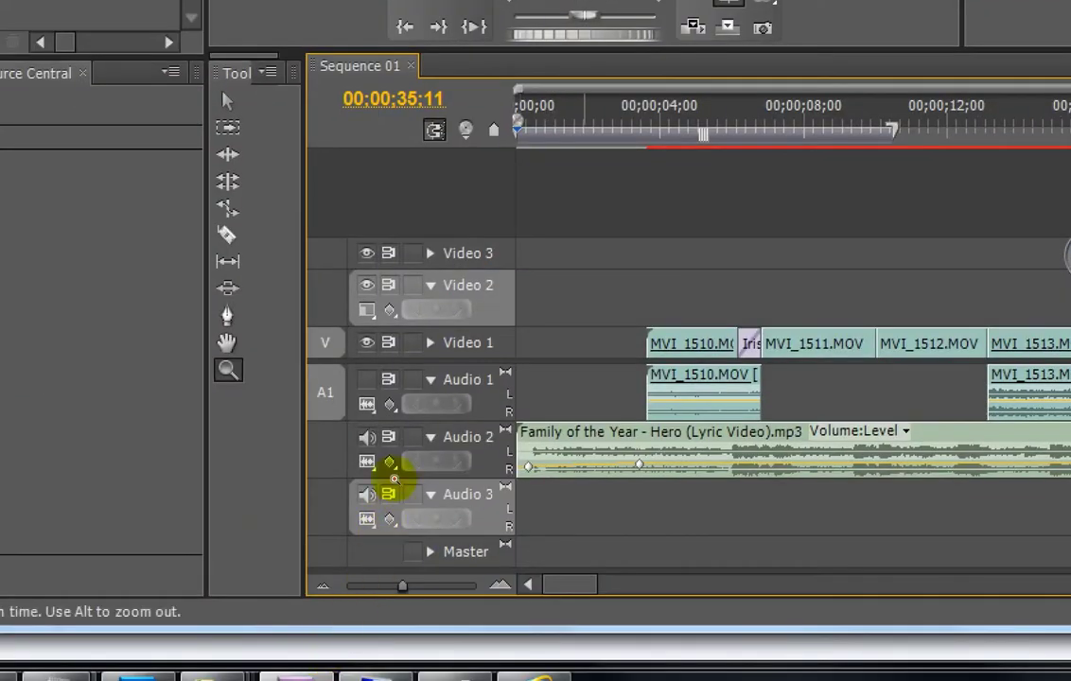
{"action": "left_click", "coordinate": [218, 519]}
{"action": "left_click", "coordinate": [540, 493]}
{"action": "key", "text": "h"}
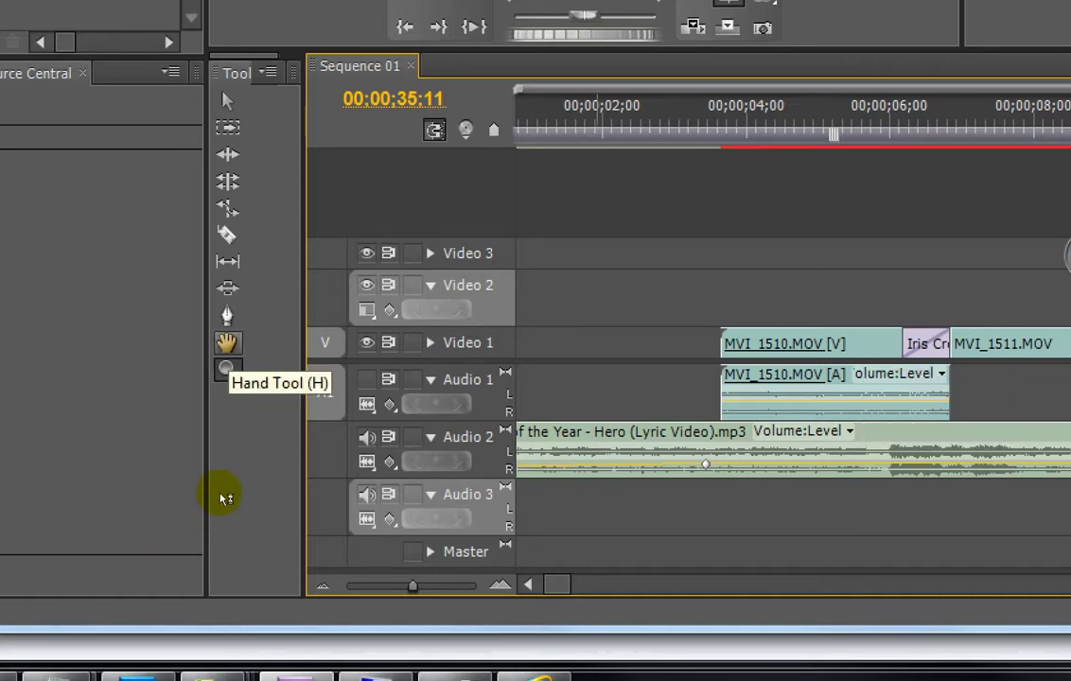
{"action": "left_click", "coordinate": [220, 497]}
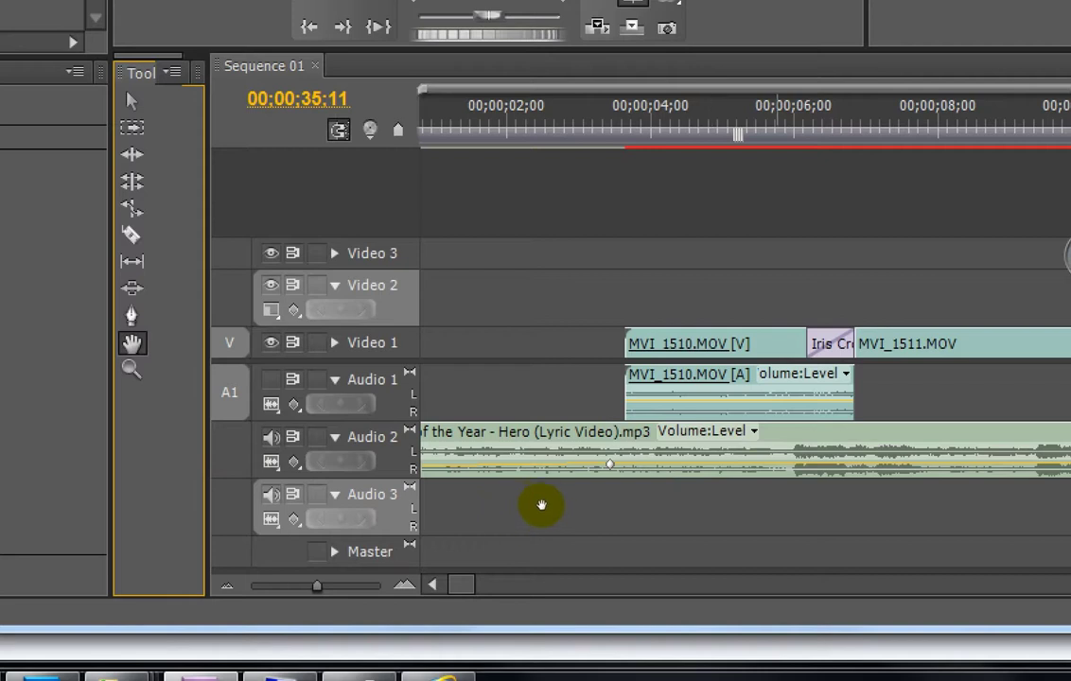
{"action": "scroll", "coordinate": [620, 485], "scroll_direction": "down", "scroll_amount": 8}
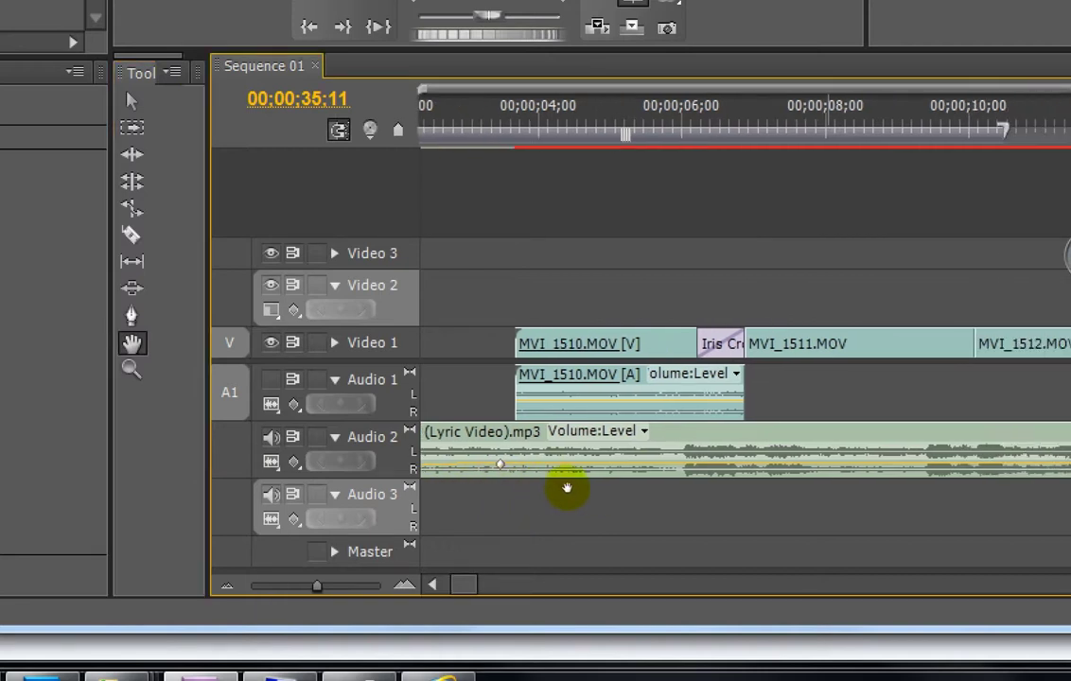
{"action": "scroll", "coordinate": [606, 485], "scroll_direction": "down", "scroll_amount": 20}
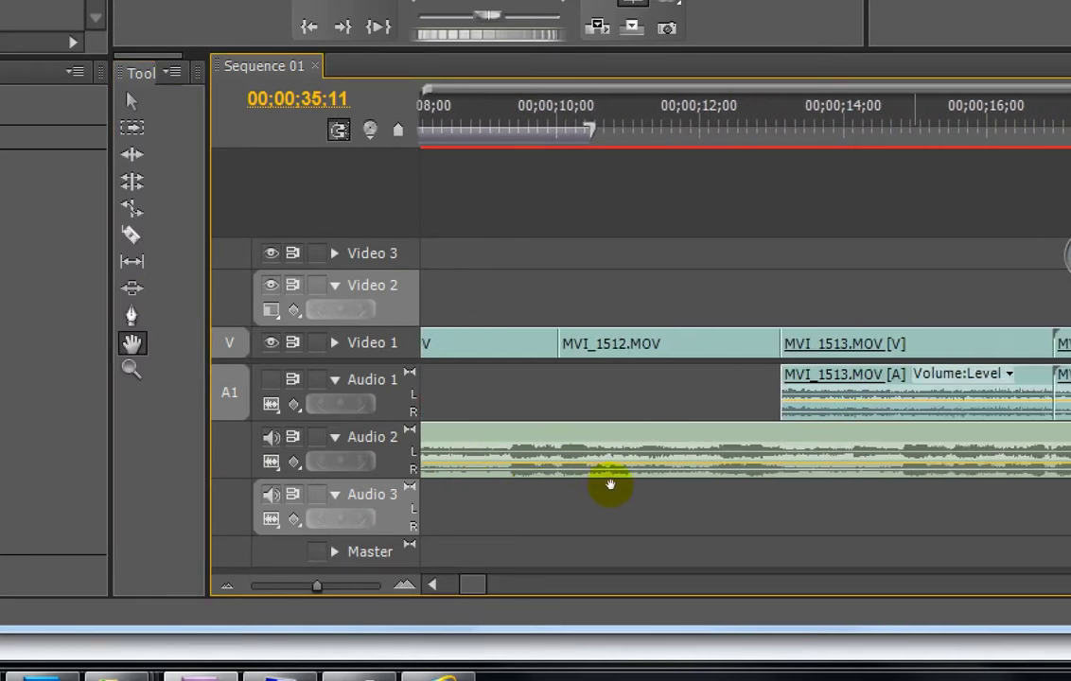
{"action": "scroll", "coordinate": [590, 490], "scroll_direction": "down", "scroll_amount": 20}
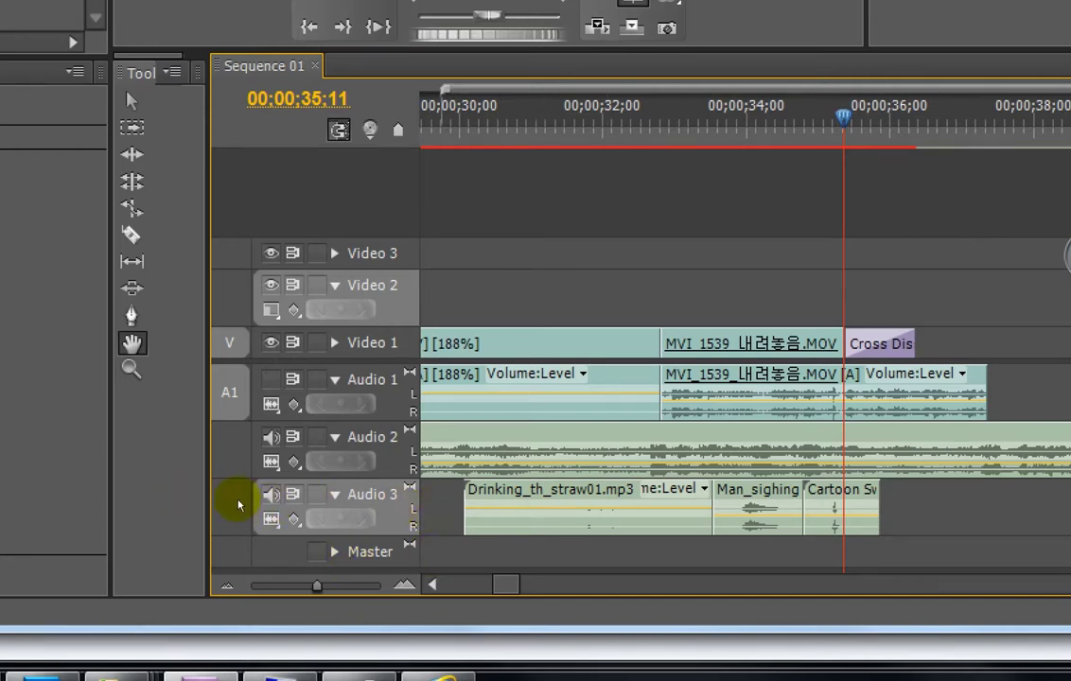
{"action": "scroll", "coordinate": [492, 507], "scroll_direction": "up", "scroll_amount": 9}
{"action": "scroll", "coordinate": [448, 511], "scroll_direction": "up", "scroll_amount": 10}
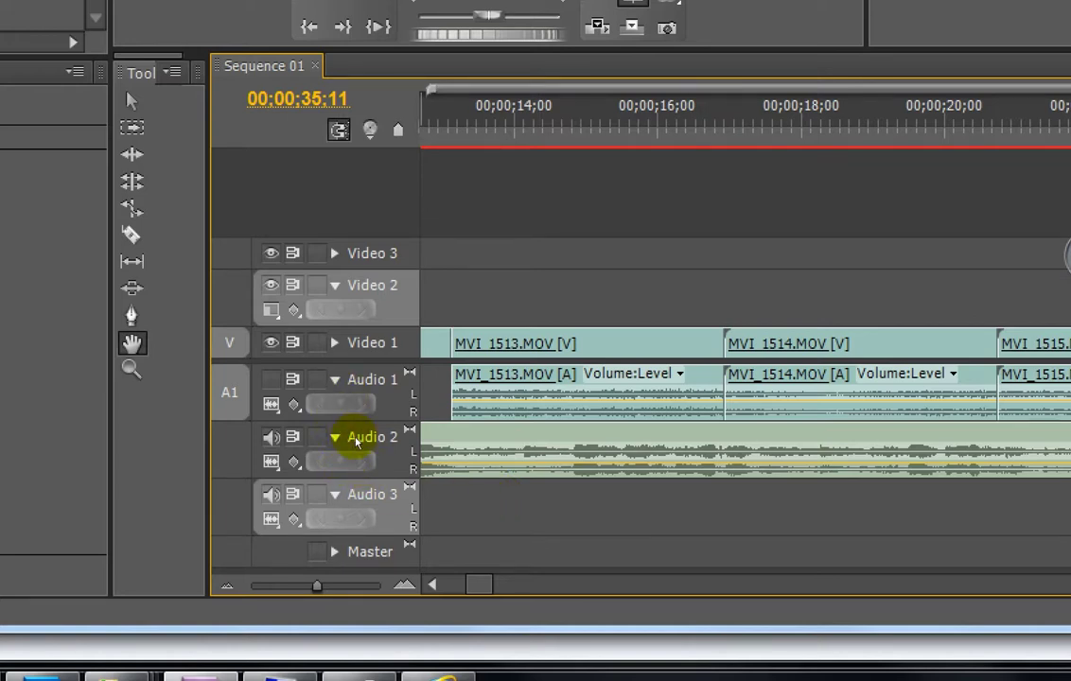
{"action": "scroll", "coordinate": [407, 459], "scroll_direction": "up", "scroll_amount": 1}
{"action": "scroll", "coordinate": [402, 459], "scroll_direction": "up", "scroll_amount": 1}
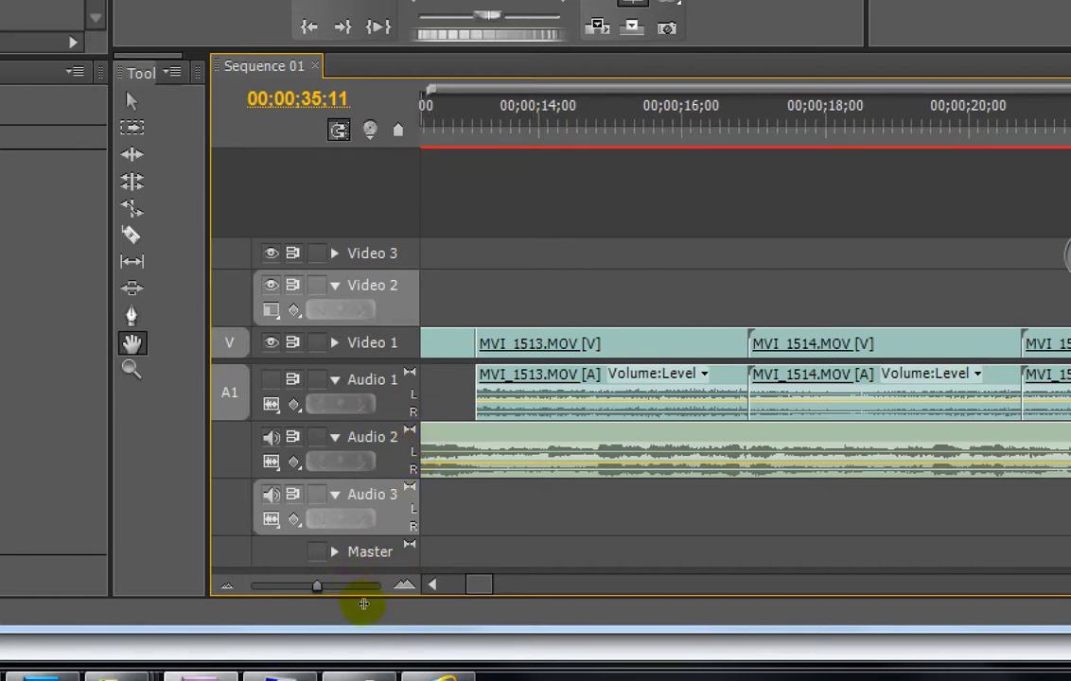
{"action": "left_click_drag", "start_coordinate": [495, 516], "coordinate": [473, 504]}
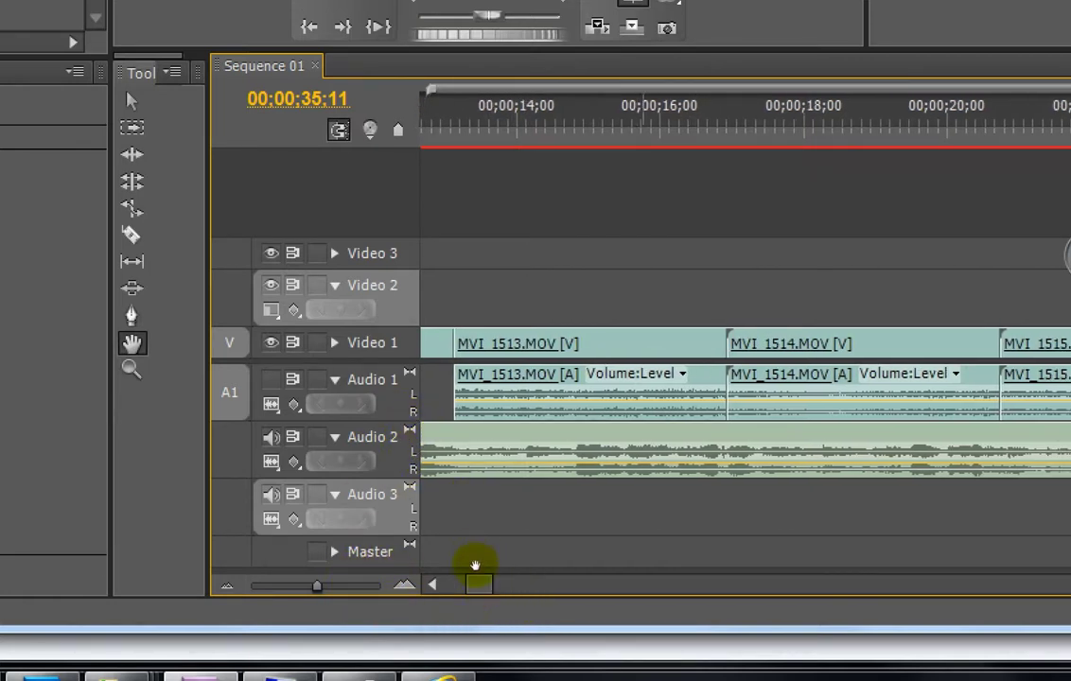
{"action": "left_click_drag", "start_coordinate": [422, 568], "coordinate": [496, 552]}
{"action": "left_click_drag", "start_coordinate": [440, 530], "coordinate": [455, 502]}
{"action": "left_click_drag", "start_coordinate": [453, 568], "coordinate": [487, 550]}
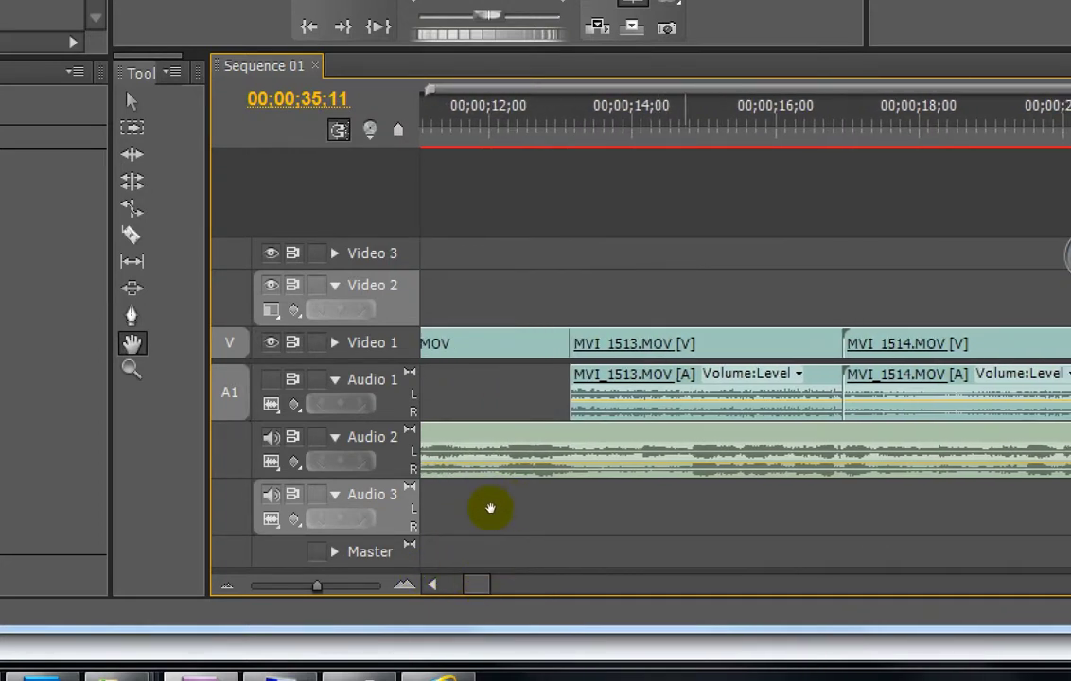
{"action": "scroll", "coordinate": [488, 508], "scroll_direction": "up", "scroll_amount": 10}
{"action": "scroll", "coordinate": [474, 499], "scroll_direction": "up", "scroll_amount": 4}
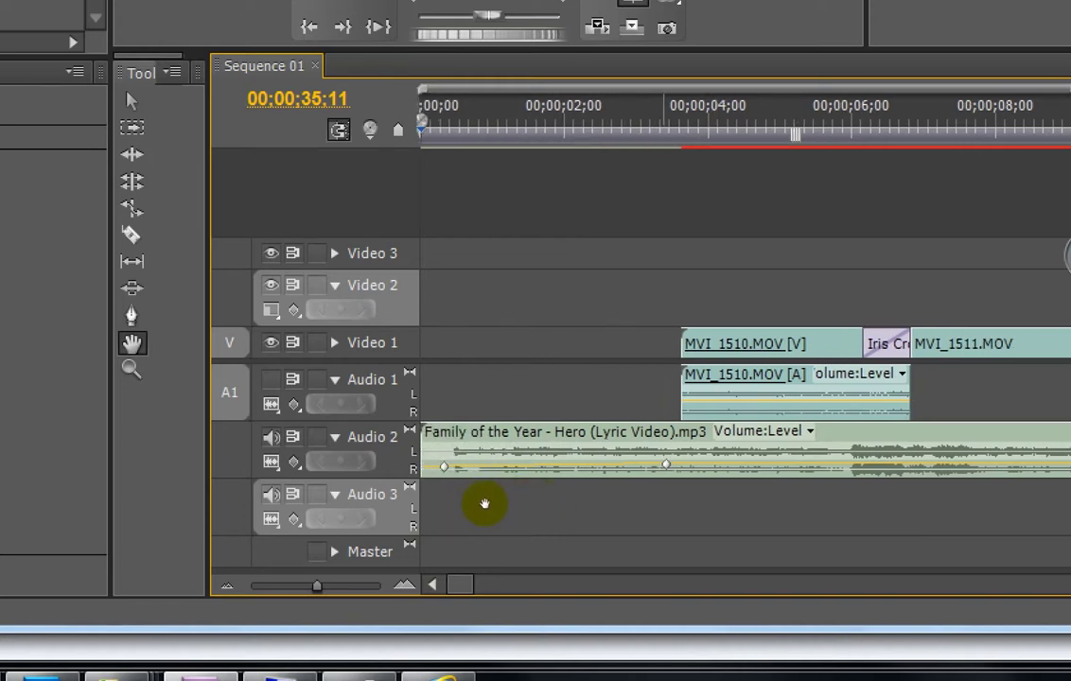
{"action": "scroll", "coordinate": [499, 504], "scroll_direction": "down", "scroll_amount": 1}
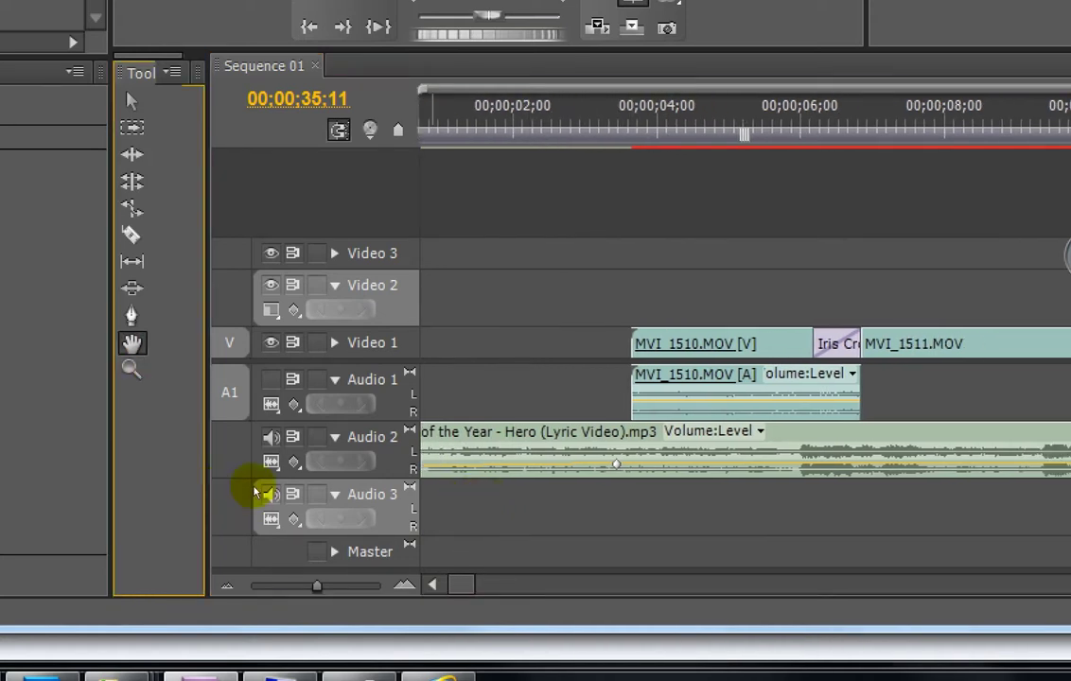
{"action": "key", "text": "v"}
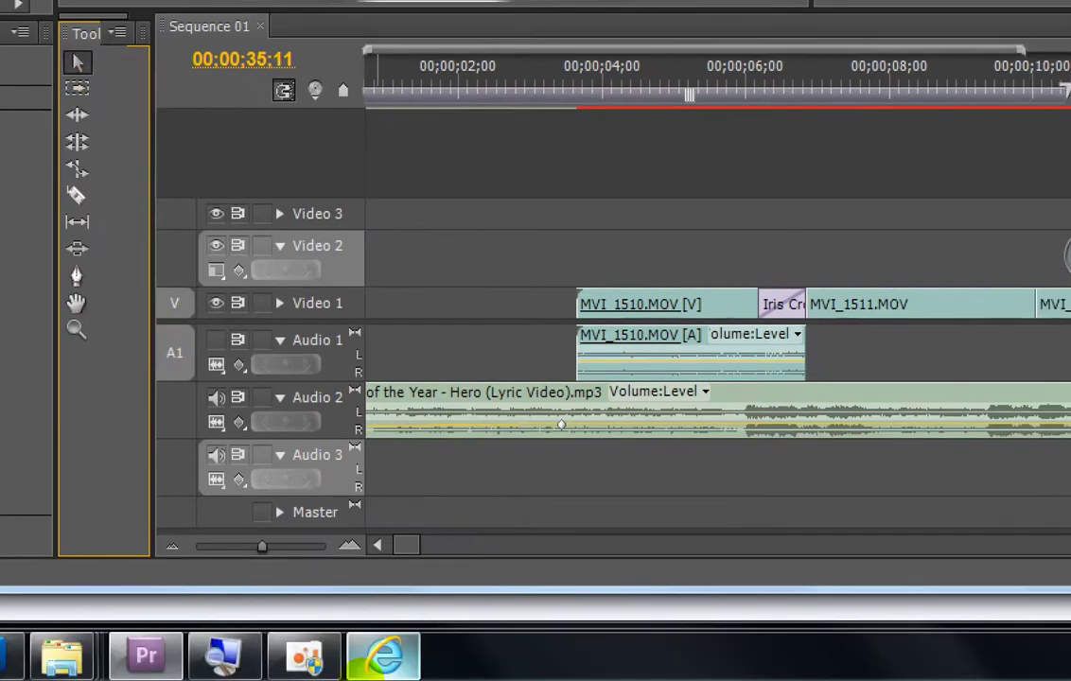
Step: Fit the sequence, adjust timeline zoom, place the playhead at 00;00;11;25 and select MVI_1513.MOV
{"action": "key", "text": "backslash"}
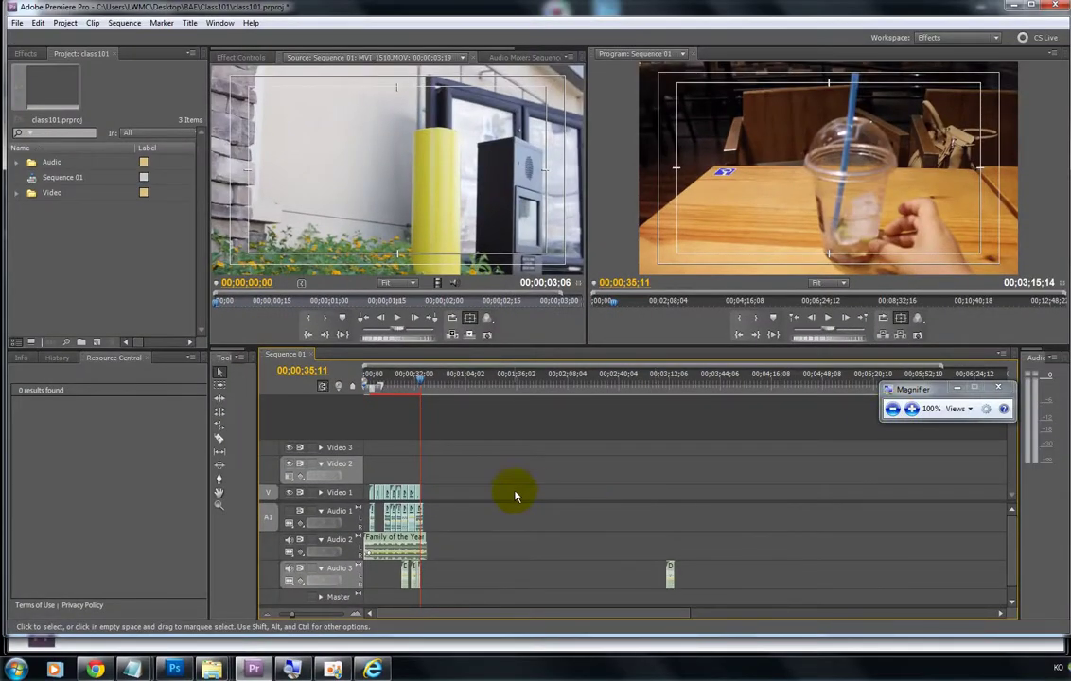
{"action": "left_click", "coordinate": [360, 617]}
{"action": "left_click", "coordinate": [362, 616]}
{"action": "left_click", "coordinate": [362, 616]}
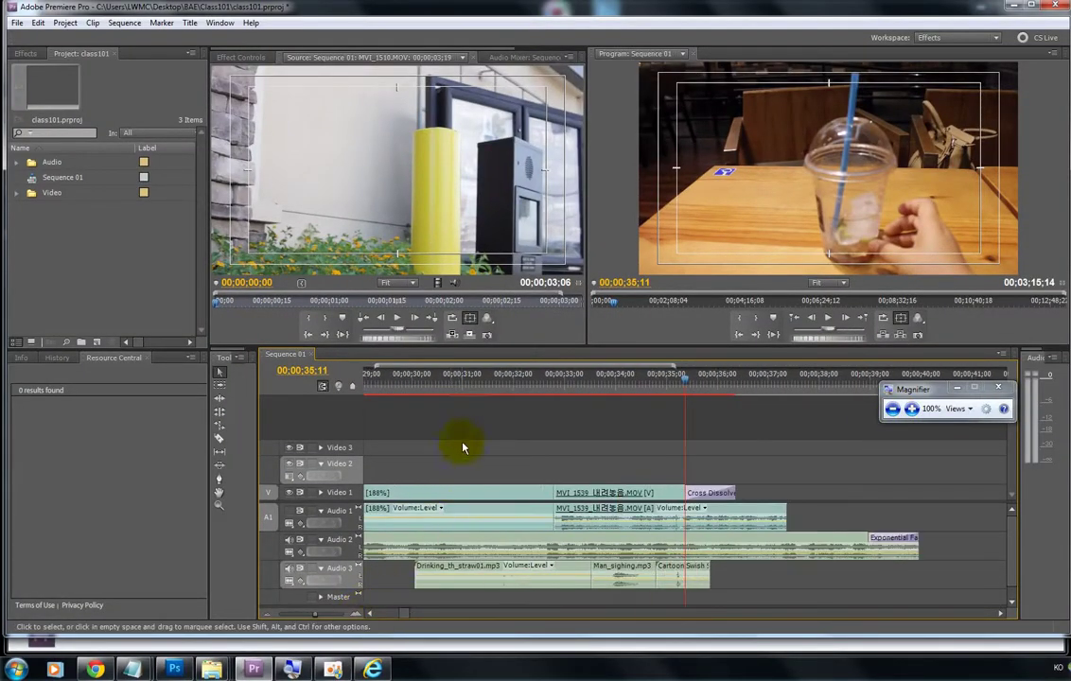
{"action": "left_click_drag", "start_coordinate": [439, 382], "coordinate": [366, 383]}
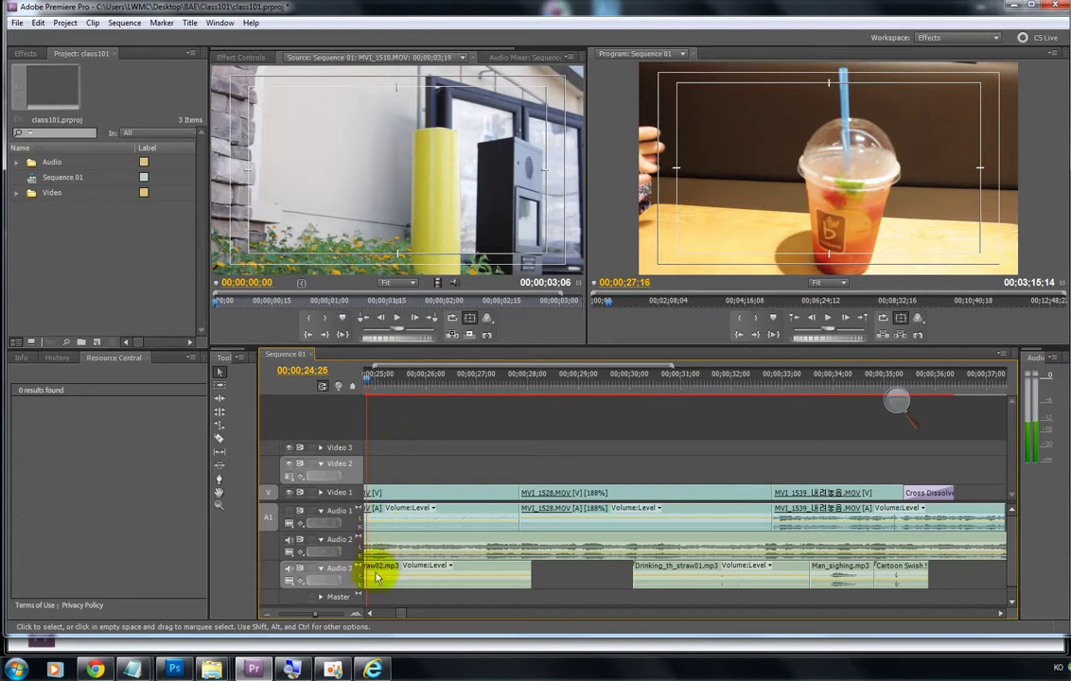
{"action": "left_click", "coordinate": [291, 614]}
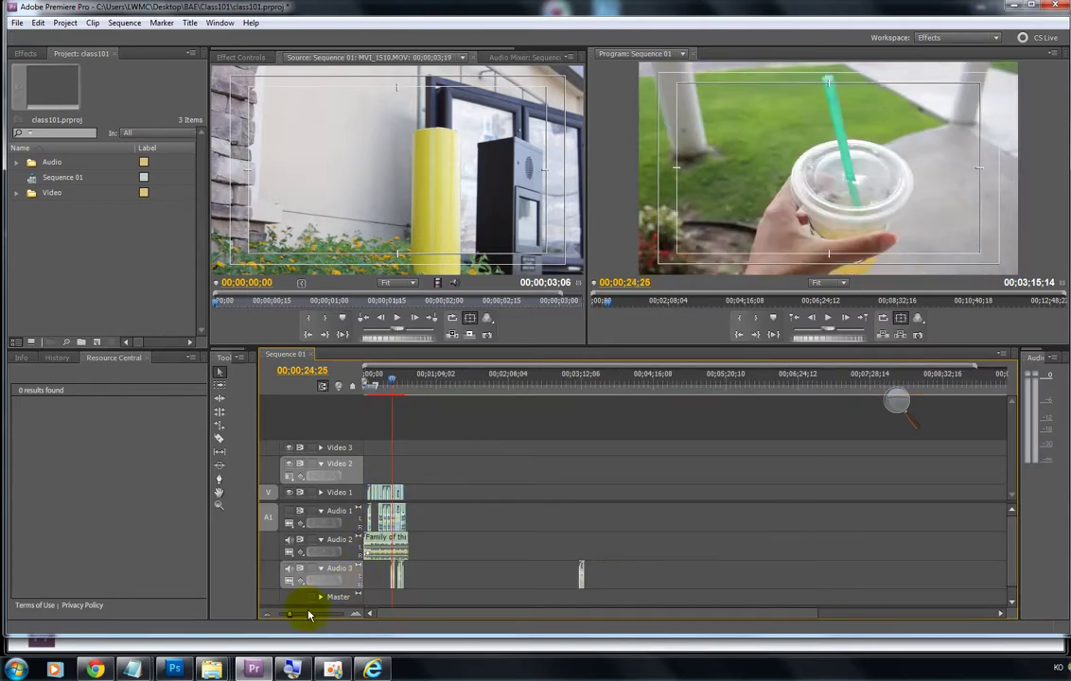
{"action": "left_click", "coordinate": [306, 616]}
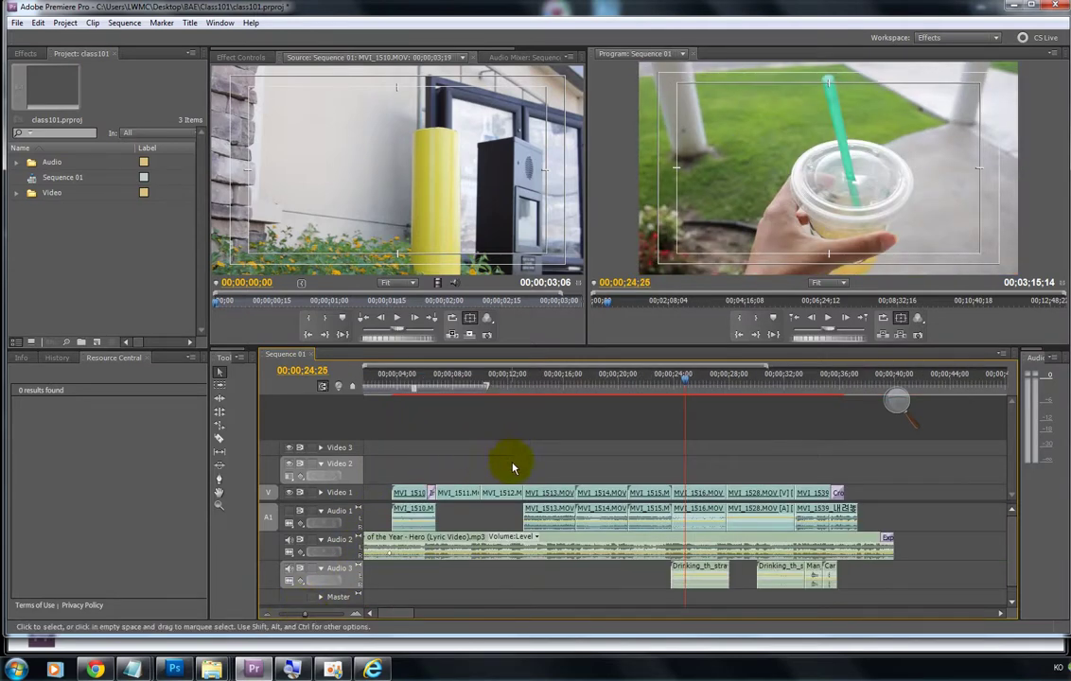
{"action": "left_click", "coordinate": [506, 386]}
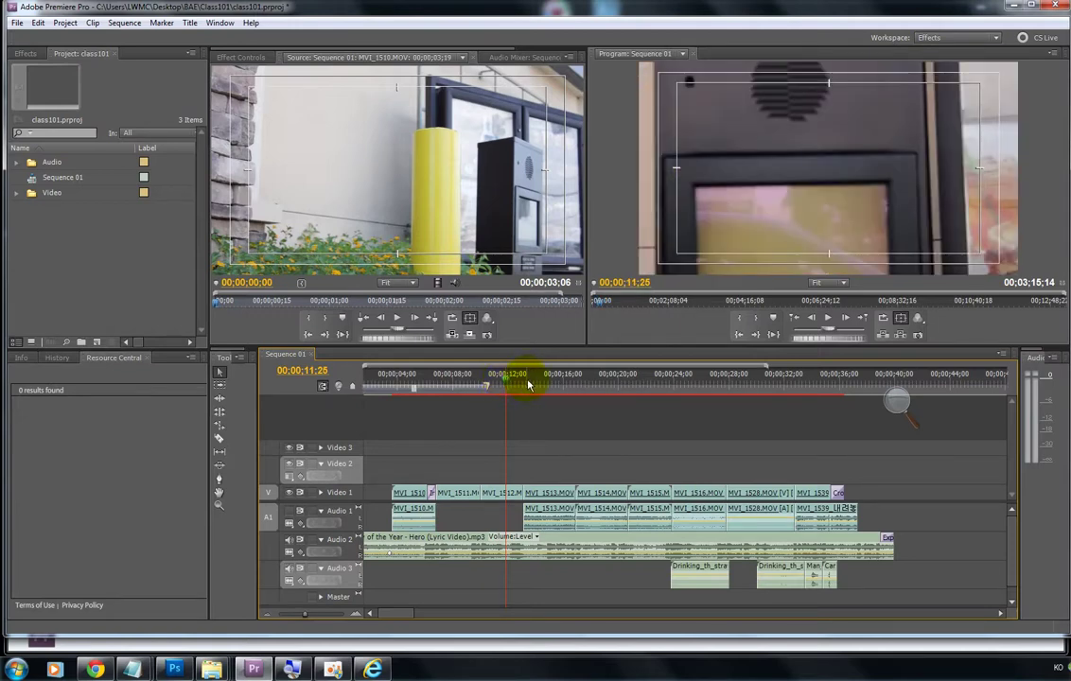
{"action": "left_click", "coordinate": [538, 494]}
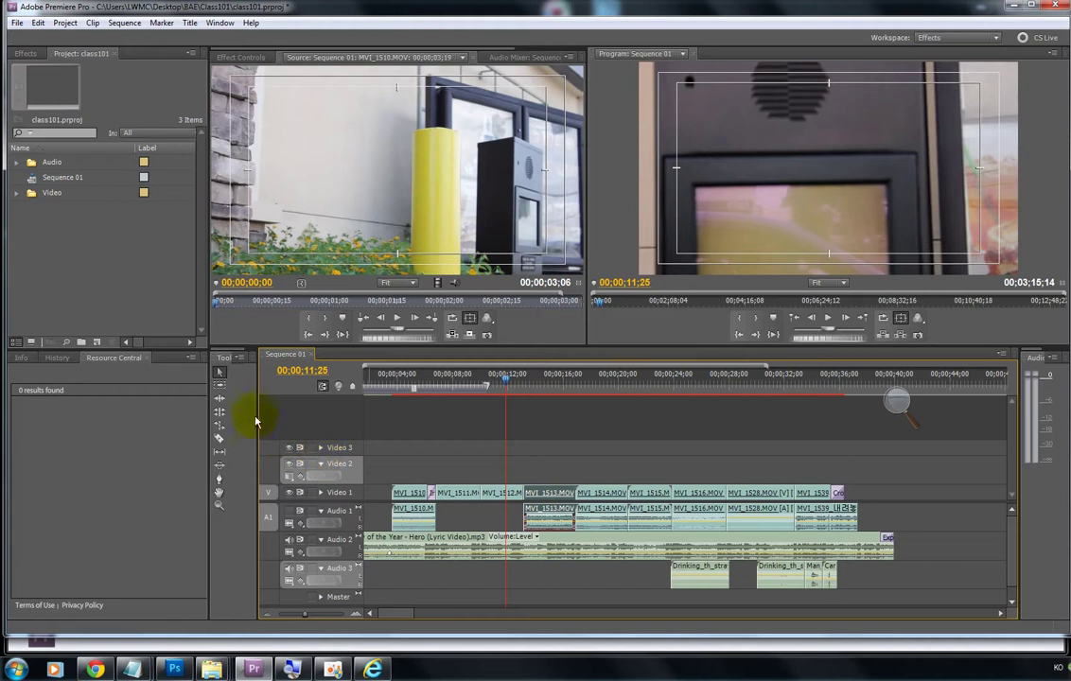
Step: With Track Select, shift MVI_1513.MOV and later clips about 7 seconds right, then park the playhead in the gap
{"action": "left_click", "coordinate": [218, 386]}
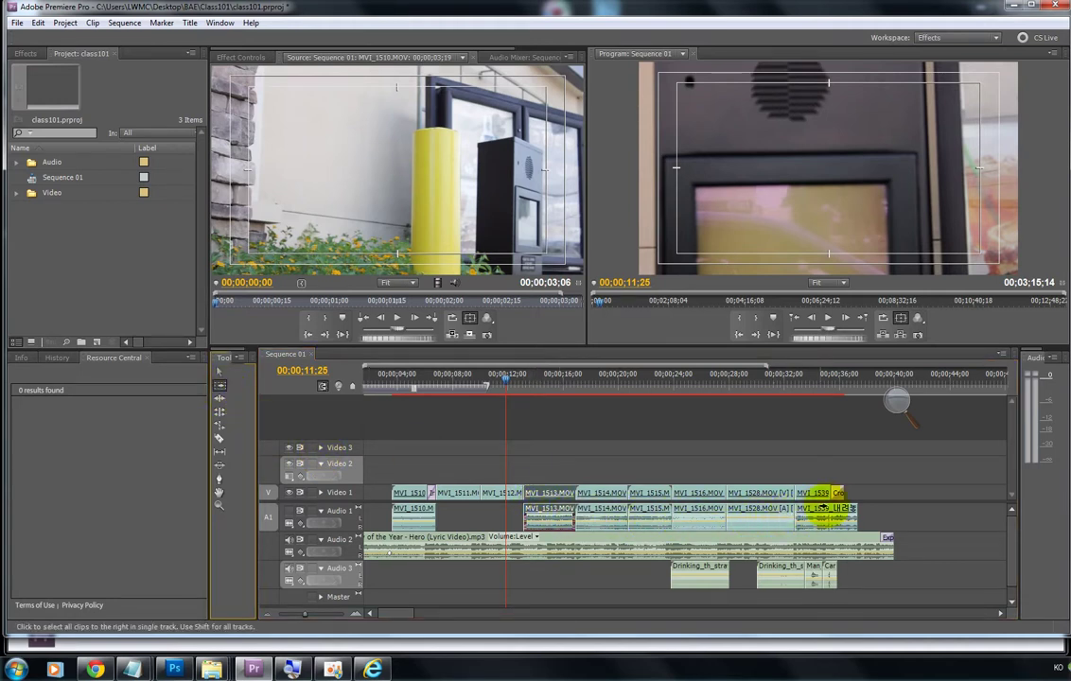
{"action": "left_click", "coordinate": [549, 492]}
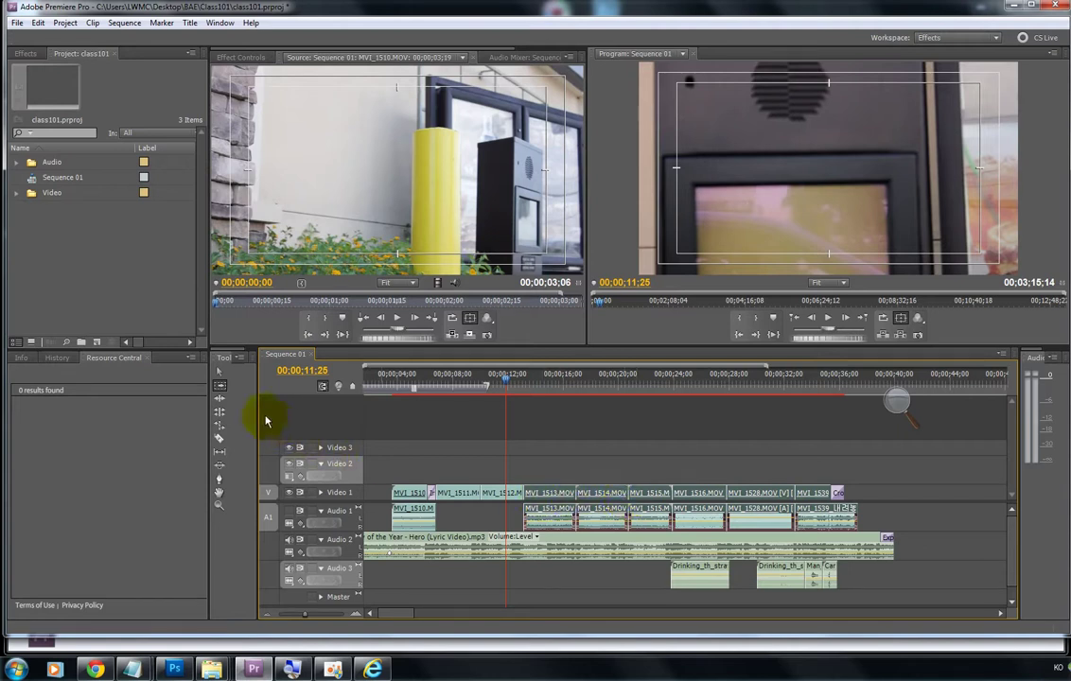
{"action": "left_click", "coordinate": [221, 385]}
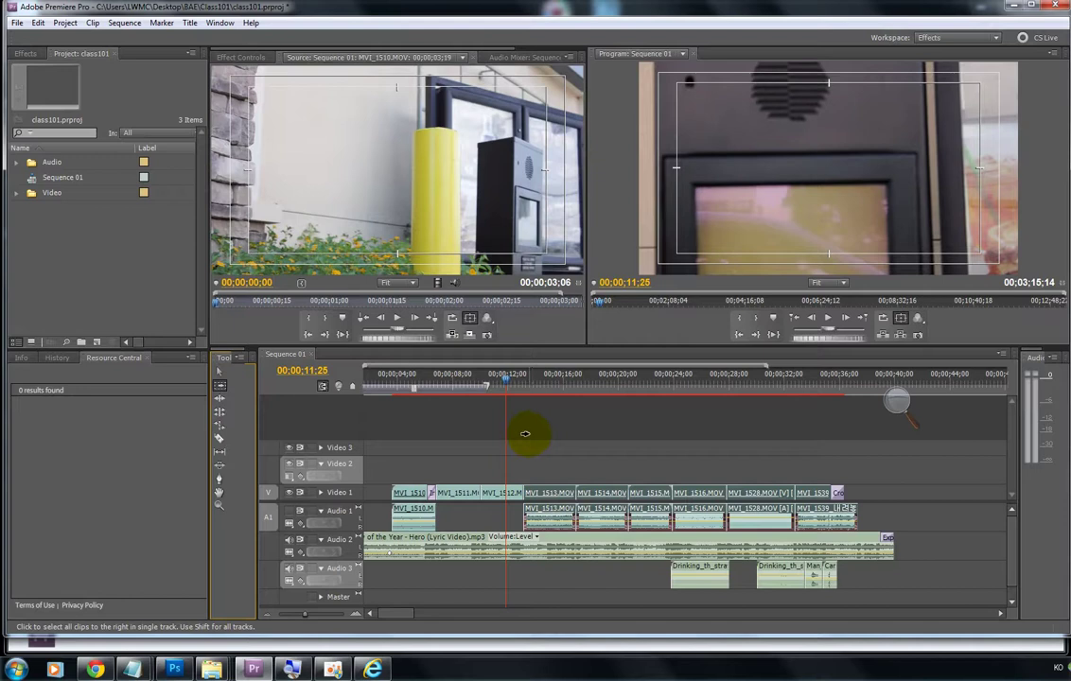
{"action": "left_click_drag", "start_coordinate": [548, 490], "coordinate": [681, 489]}
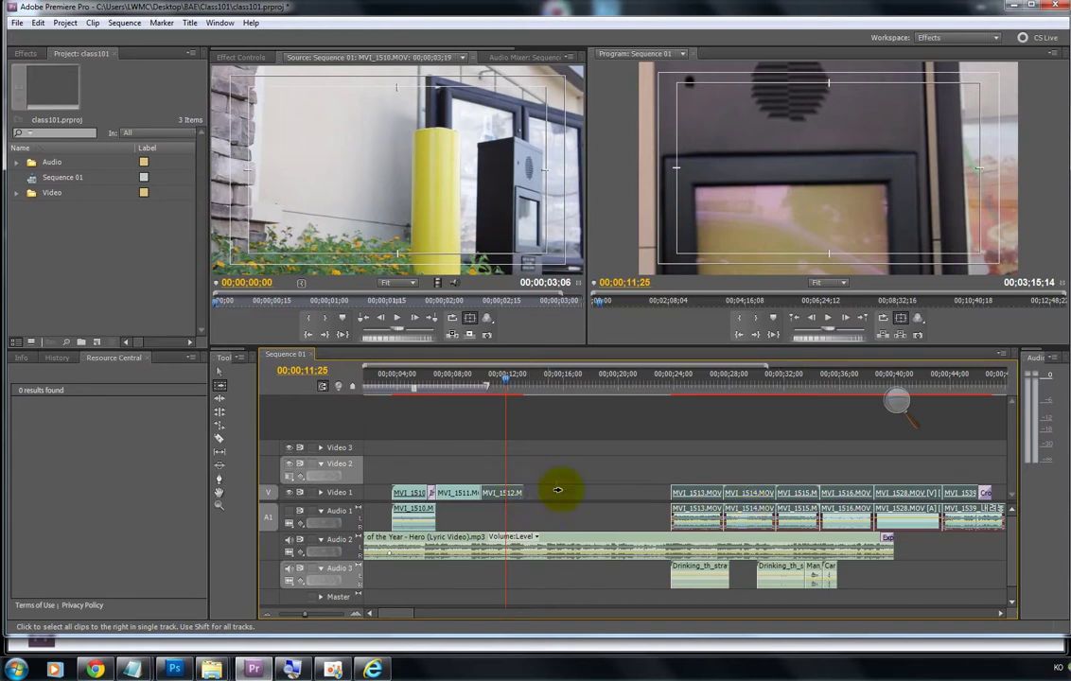
{"action": "mouse_move", "coordinate": [503, 493]}
{"action": "left_mouse_down"}
{"action": "mouse_move", "coordinate": [601, 493]}
{"action": "mouse_move", "coordinate": [514, 500]}
{"action": "left_mouse_up"}
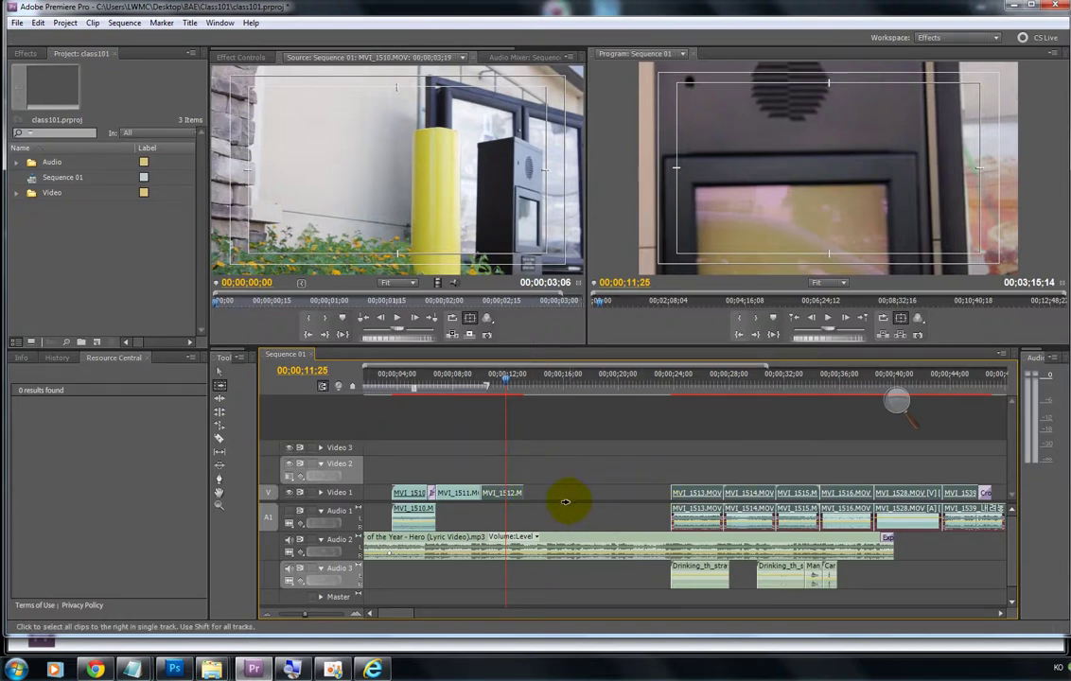
{"action": "mouse_move", "coordinate": [509, 383]}
{"action": "left_mouse_down"}
{"action": "mouse_move", "coordinate": [550, 388]}
{"action": "mouse_move", "coordinate": [517, 395]}
{"action": "left_mouse_up"}
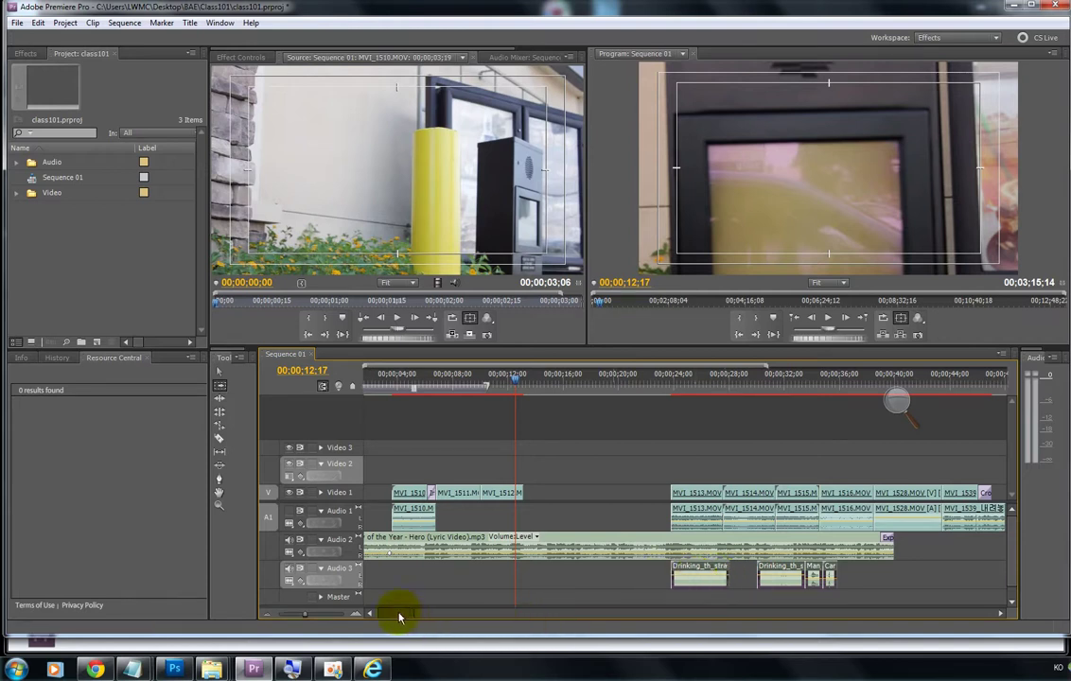
Step: Move the last Audio 3 sound effects, starting with Drinking_th_straw, under MVI_1513.MOV near 00;00;24
{"action": "left_click_drag", "start_coordinate": [400, 618], "coordinate": [379, 617]}
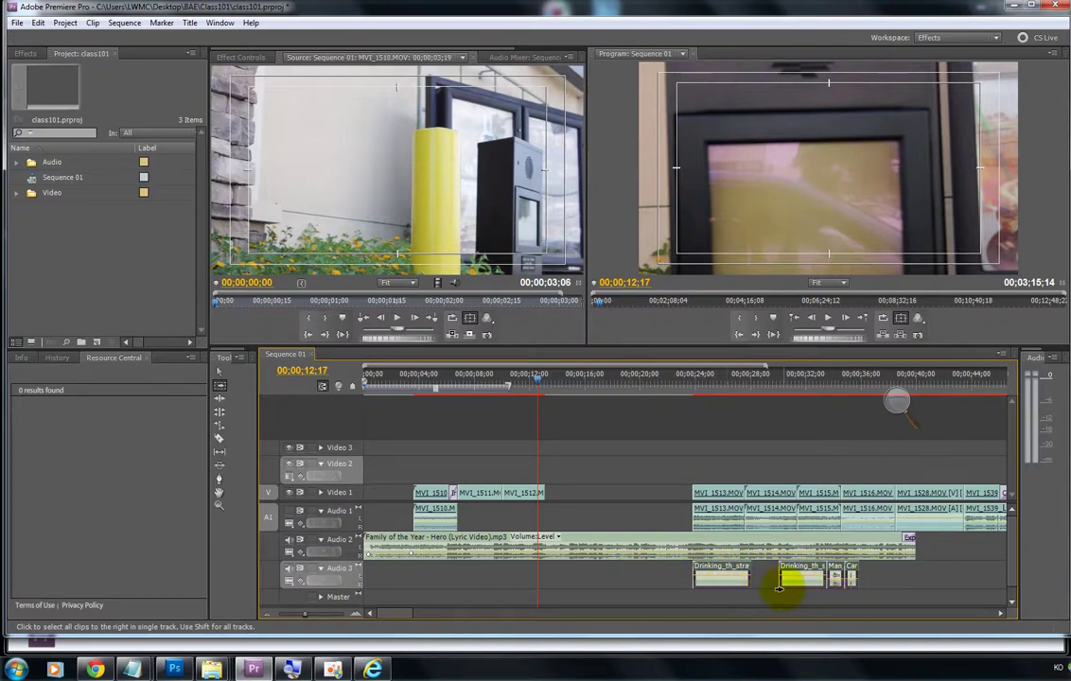
{"action": "left_click", "coordinate": [837, 577]}
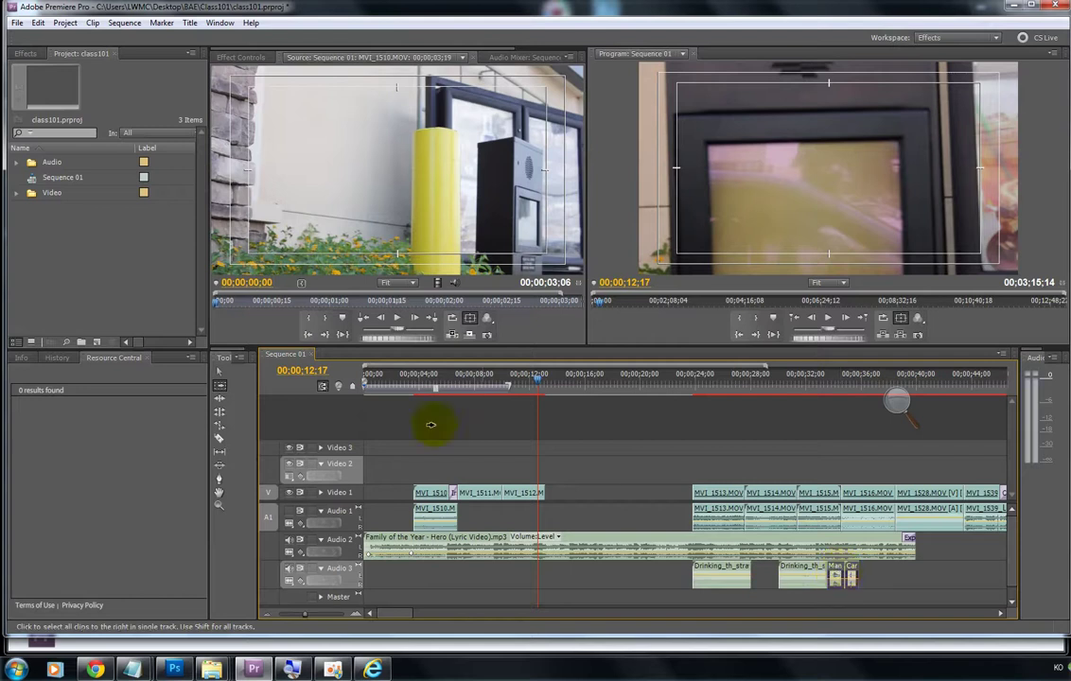
{"action": "left_click", "coordinate": [220, 385]}
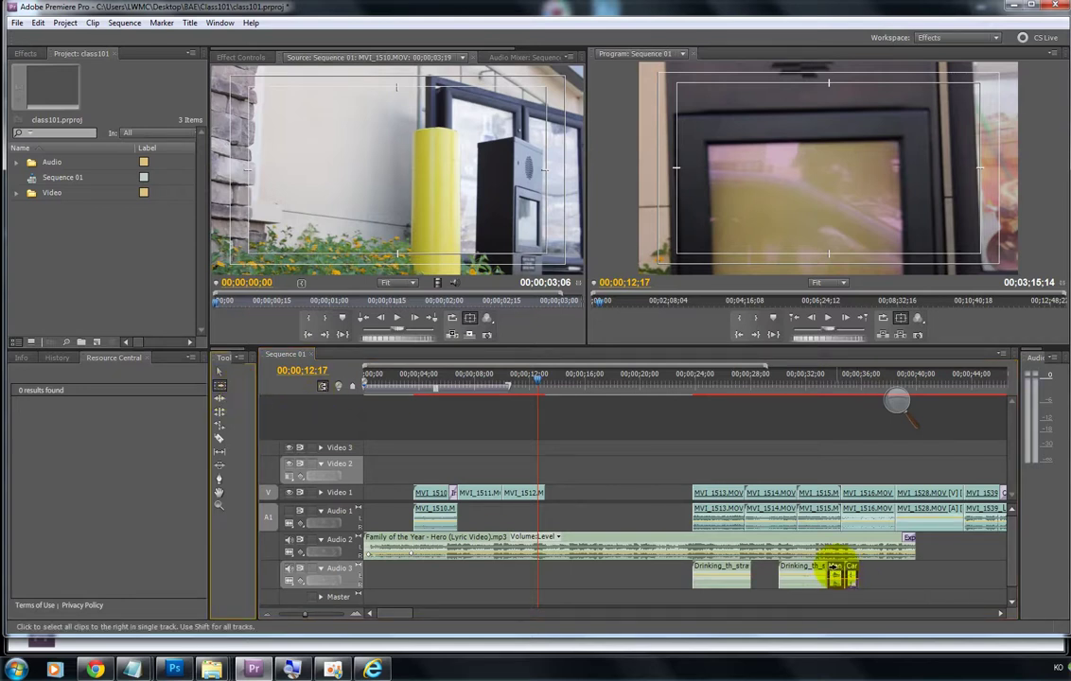
{"action": "left_click_drag", "start_coordinate": [837, 576], "coordinate": [698, 567]}
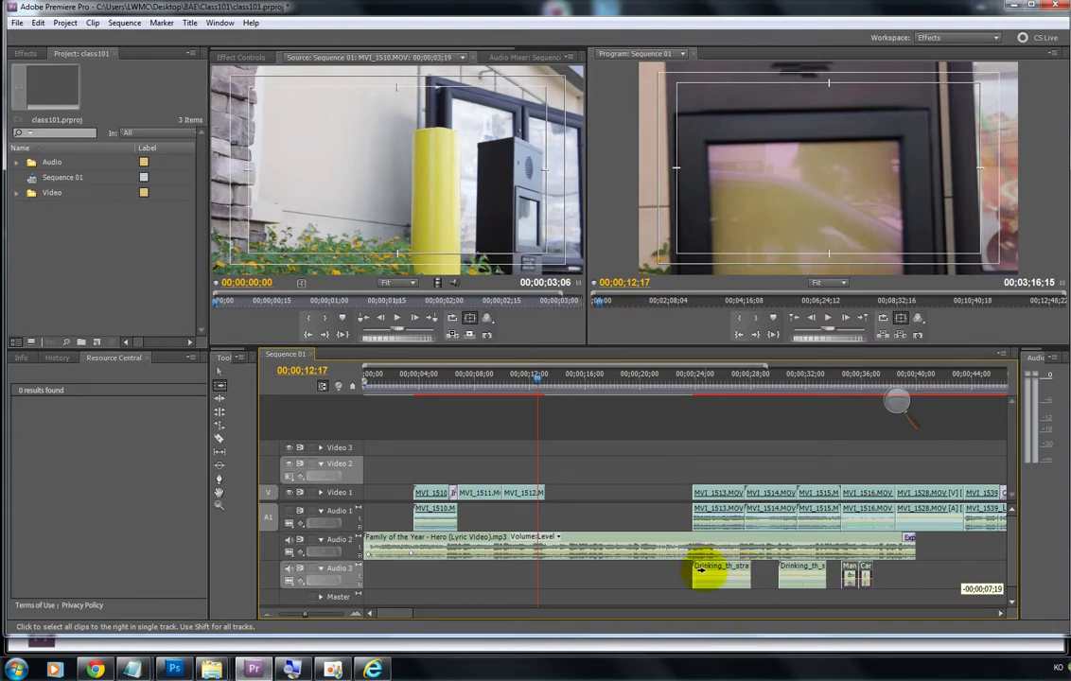
{"action": "mouse_move", "coordinate": [697, 568]}
{"action": "left_mouse_down"}
{"action": "mouse_move", "coordinate": [700, 586]}
{"action": "mouse_move", "coordinate": [760, 567]}
{"action": "mouse_move", "coordinate": [866, 563]}
{"action": "mouse_move", "coordinate": [792, 584]}
{"action": "mouse_move", "coordinate": [710, 572]}
{"action": "left_mouse_up"}
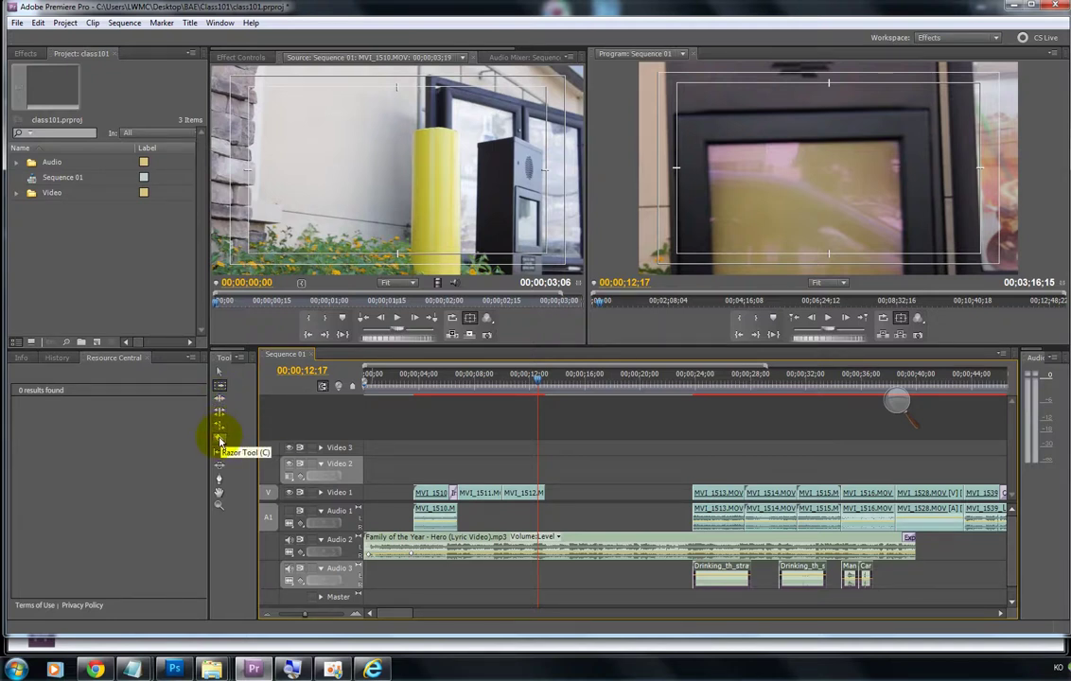
Step: Razor-cut MVI_1513.MOV near its start and the Family of the Year music clip
{"action": "left_click", "coordinate": [220, 441]}
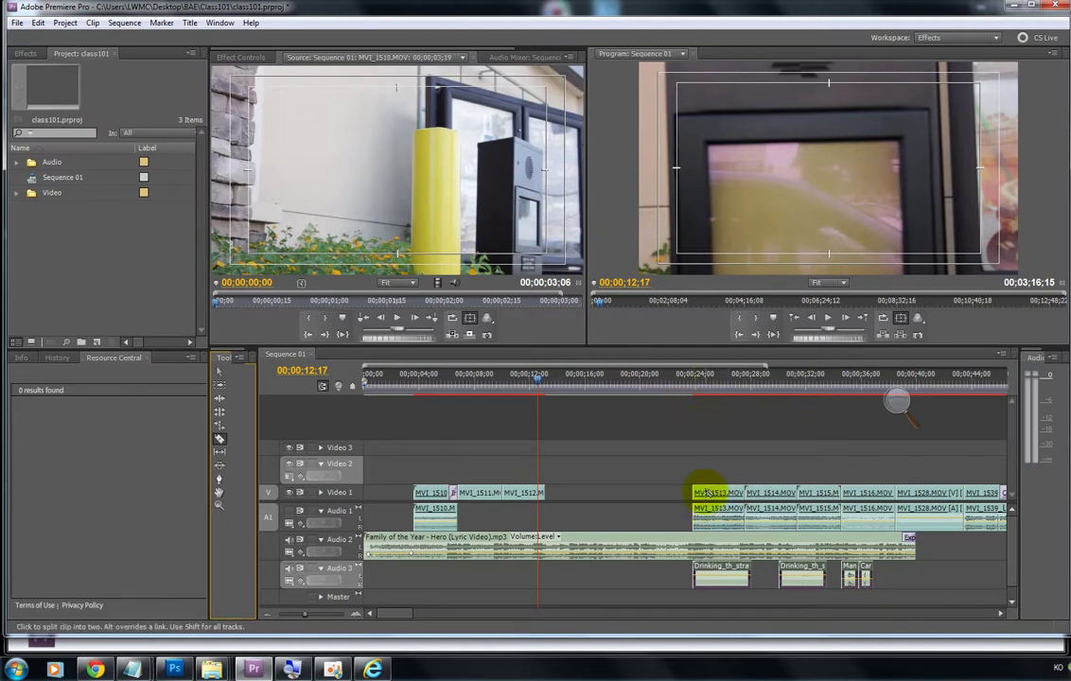
{"action": "left_click", "coordinate": [702, 493]}
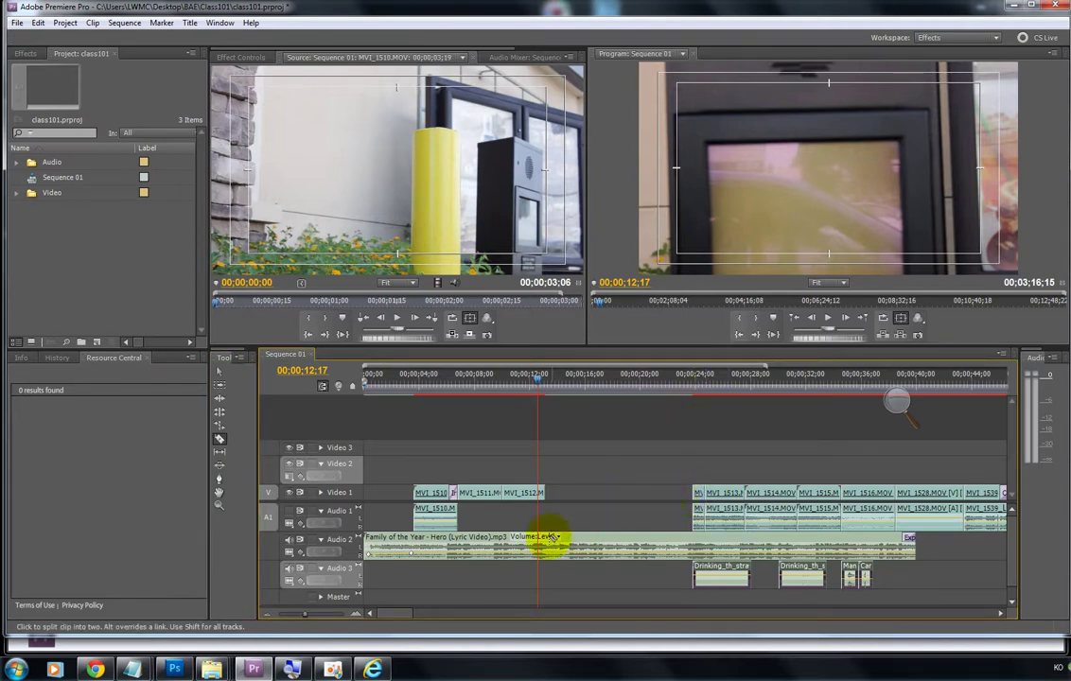
{"action": "left_click", "coordinate": [597, 540]}
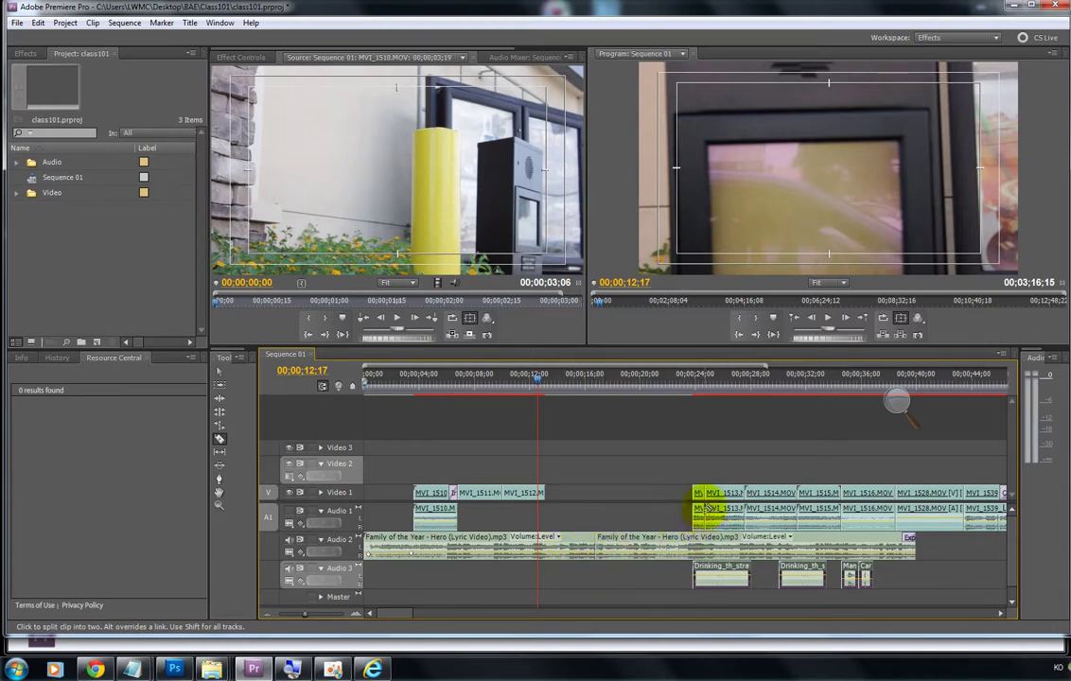
Step: Split MVI_1512.MOV on Video 1 and the Audio 2 music at 00;00;12;17
{"action": "left_click", "coordinate": [358, 612]}
{"action": "scroll", "coordinate": [518, 538], "scroll_direction": "down", "scroll_amount": 6}
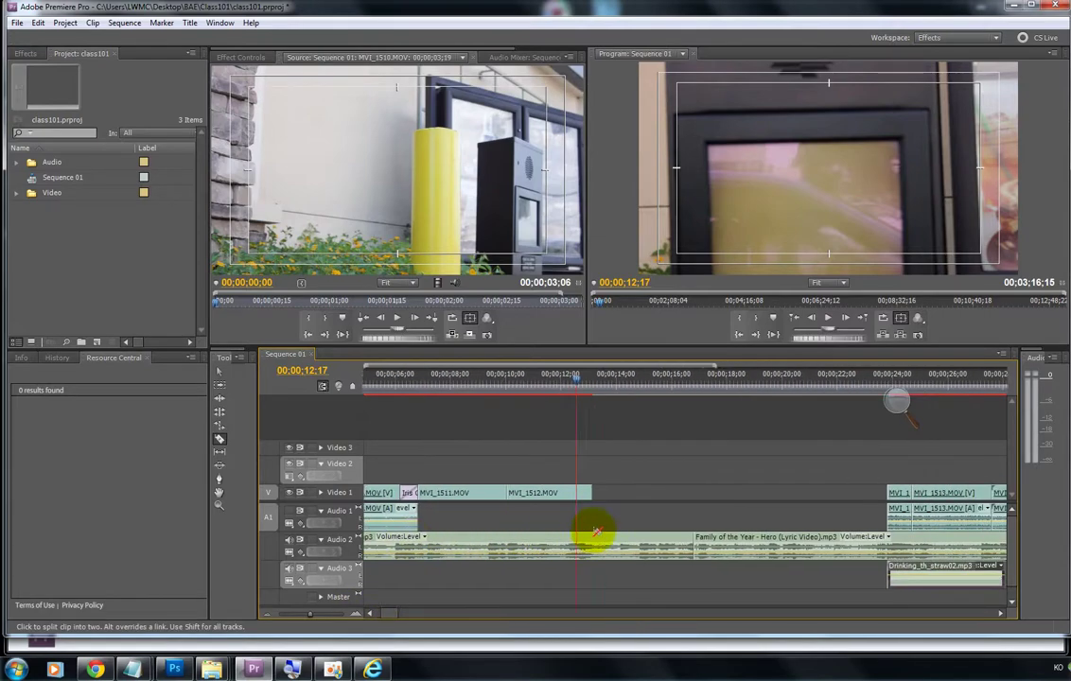
{"action": "left_click", "coordinate": [895, 403]}
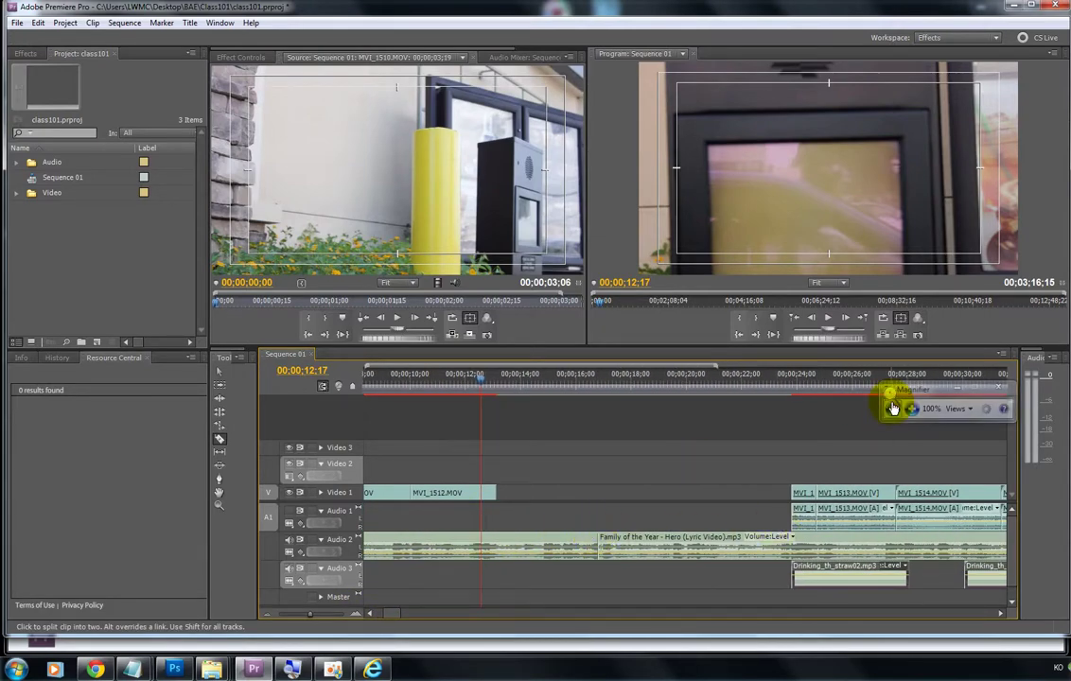
{"action": "left_click", "coordinate": [912, 412]}
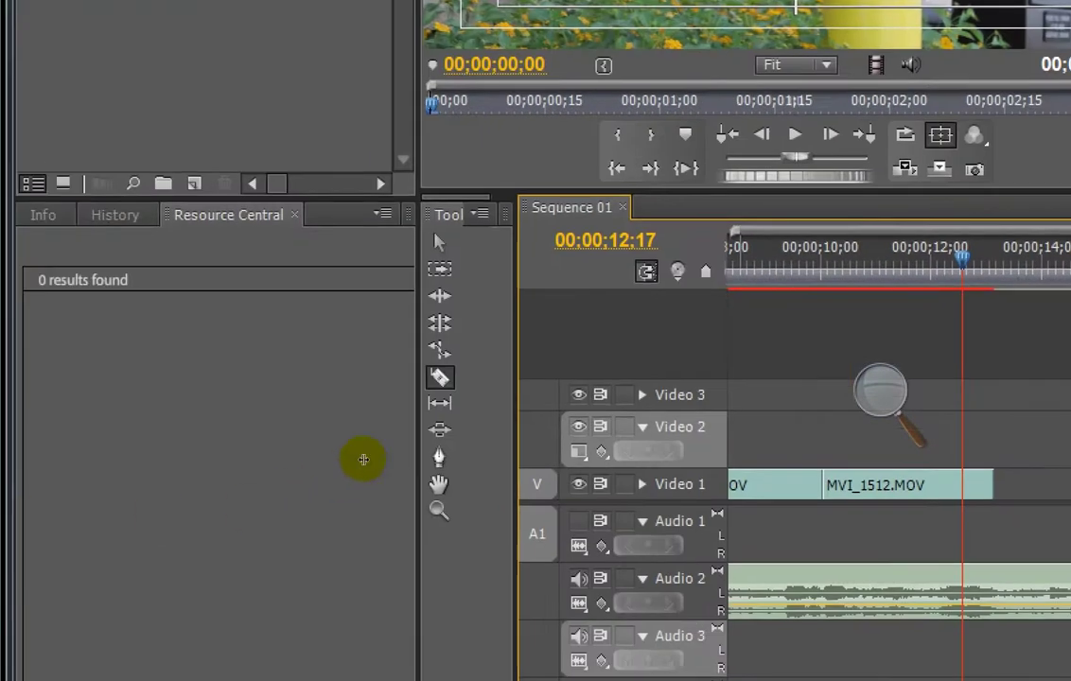
{"action": "left_click", "coordinate": [481, 496]}
{"action": "key", "text": "ctrl+k"}
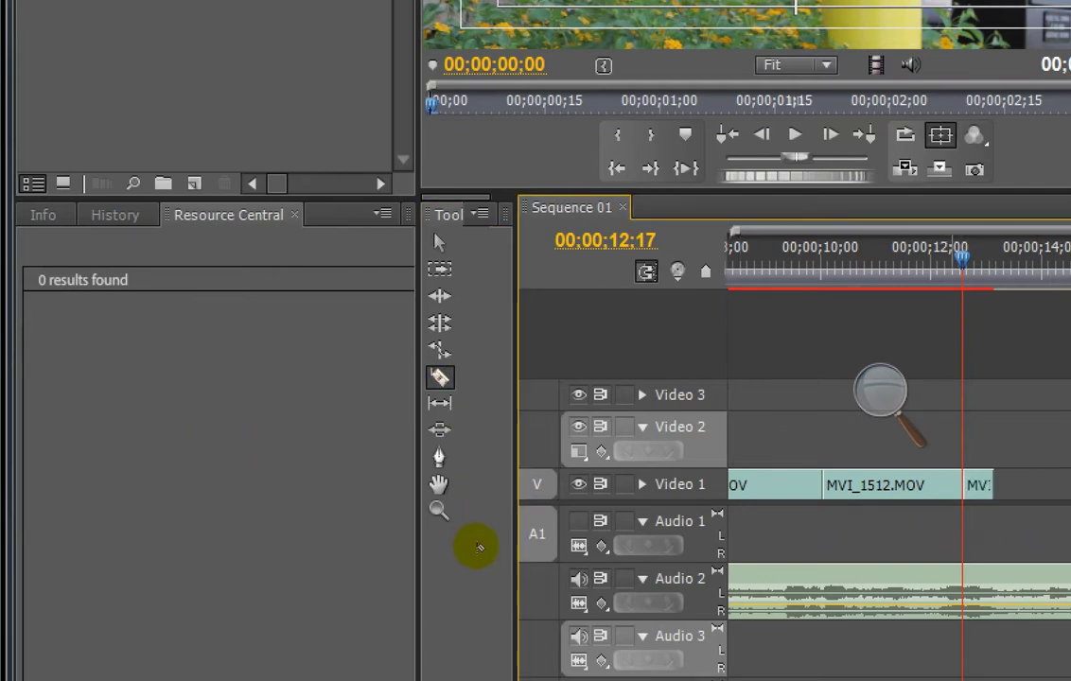
{"action": "key", "text": "ctrl+shift+k"}
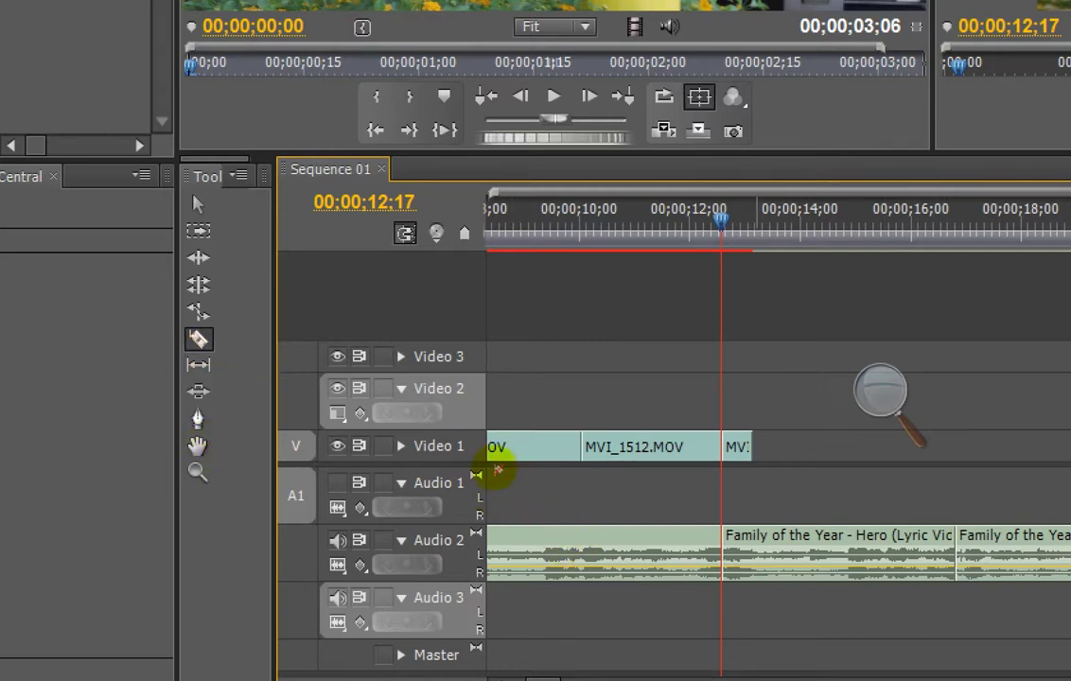
Step: Razor the Audio 2 music after 12;17 into five short pieces
{"action": "left_click", "coordinate": [525, 546]}
{"action": "left_click", "coordinate": [532, 546]}
{"action": "left_click", "coordinate": [548, 547]}
{"action": "left_click", "coordinate": [564, 544]}
{"action": "left_click", "coordinate": [539, 545]}
Step: Delete the leftover sliver of MVI_1512.MOV and the first two music pieces, then save
{"action": "key", "text": "v"}
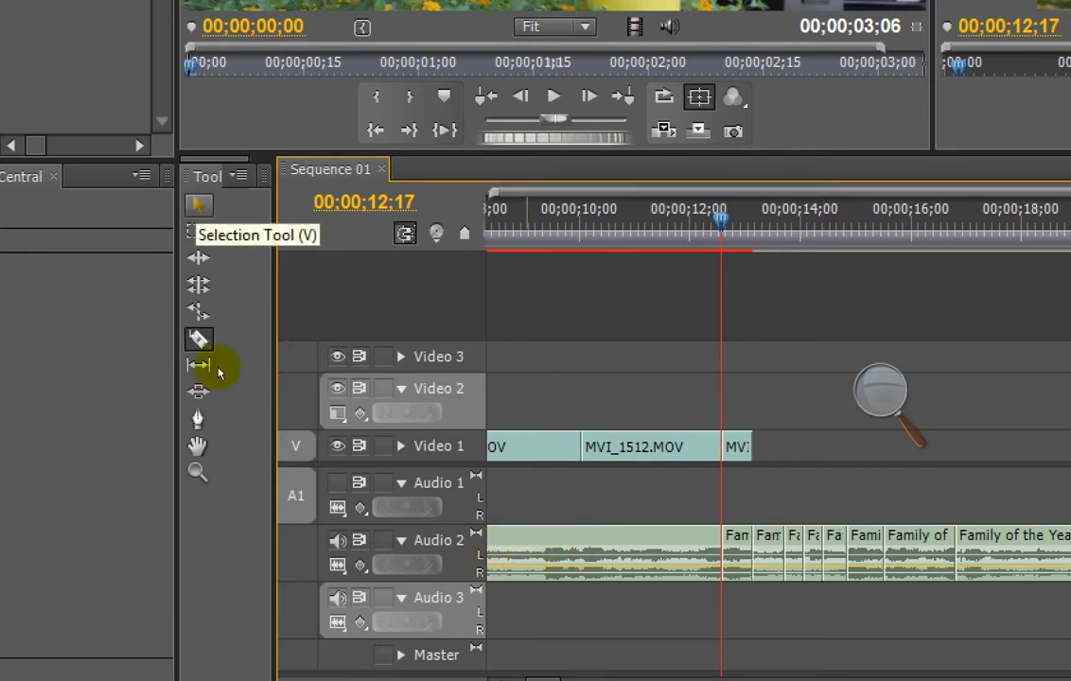
{"action": "left_click", "coordinate": [219, 372]}
{"action": "left_click", "coordinate": [216, 375]}
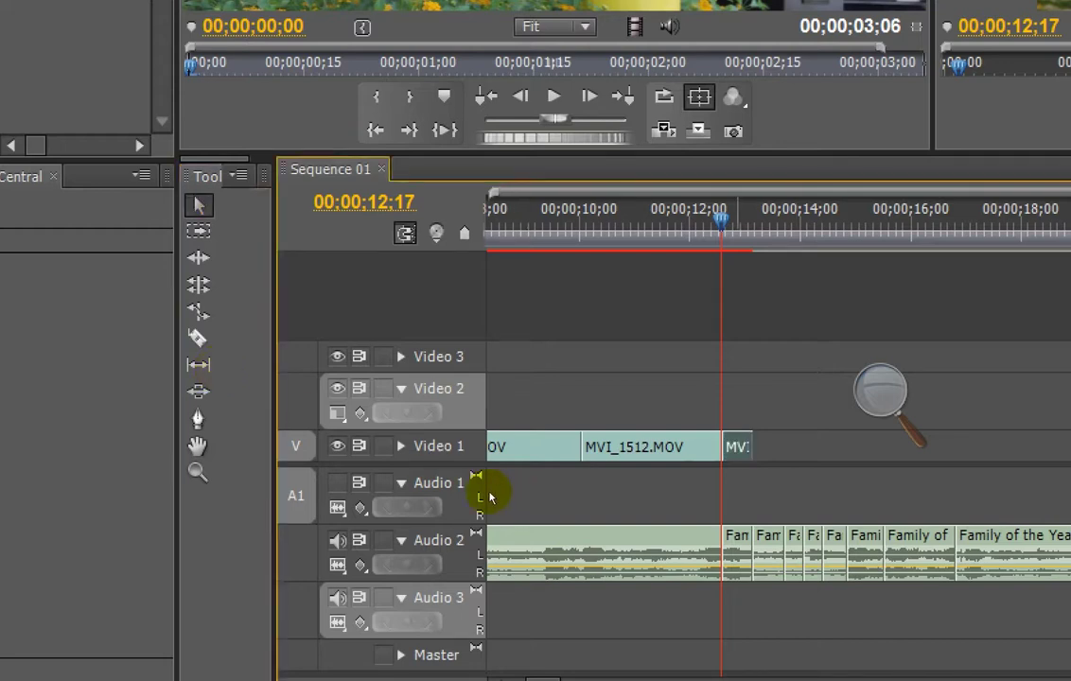
{"action": "key", "text": "Delete"}
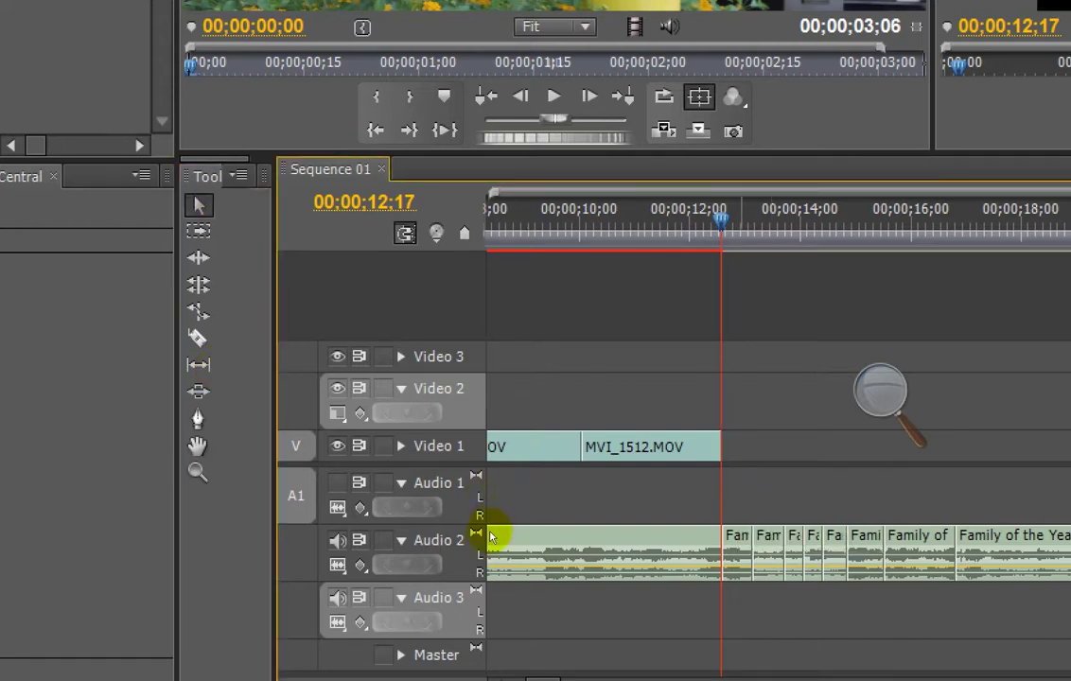
{"action": "key", "text": "Delete"}
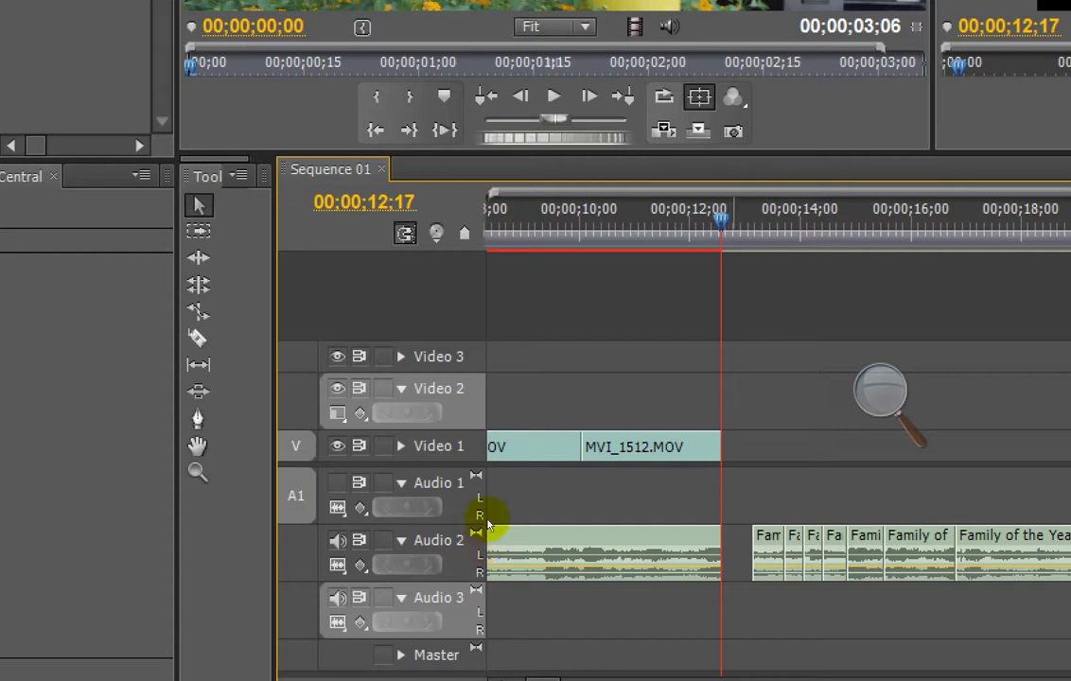
{"action": "key", "text": "Delete"}
{"action": "key", "text": "ctrl+s"}
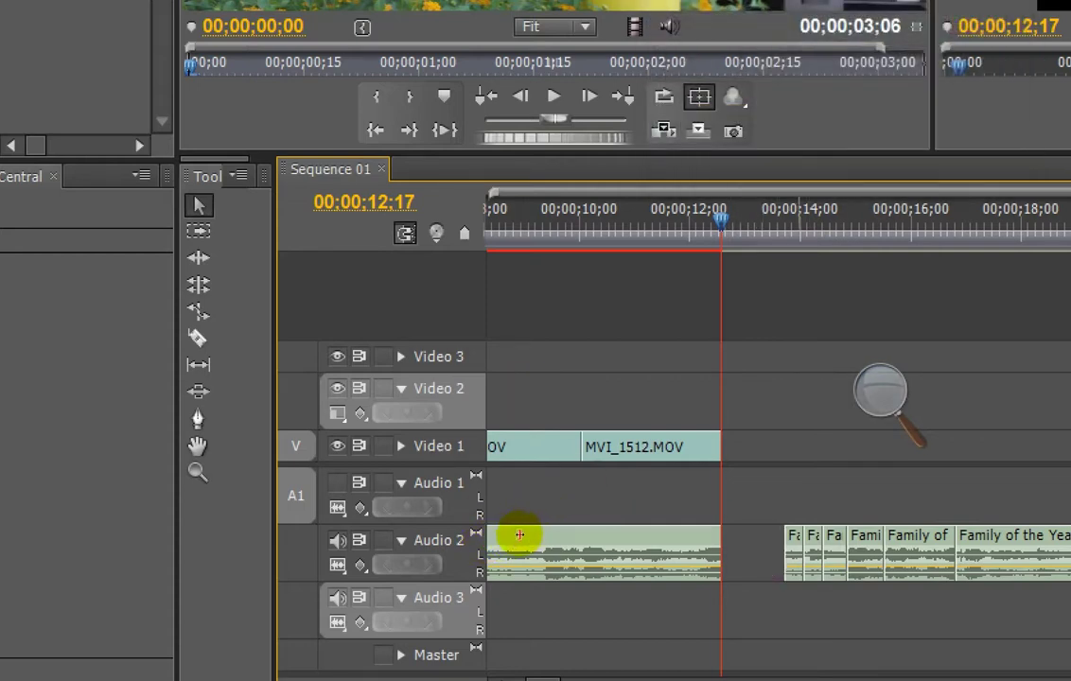
Step: Delete three more short music pieces after the cut on Audio 2
{"action": "key", "text": "Delete"}
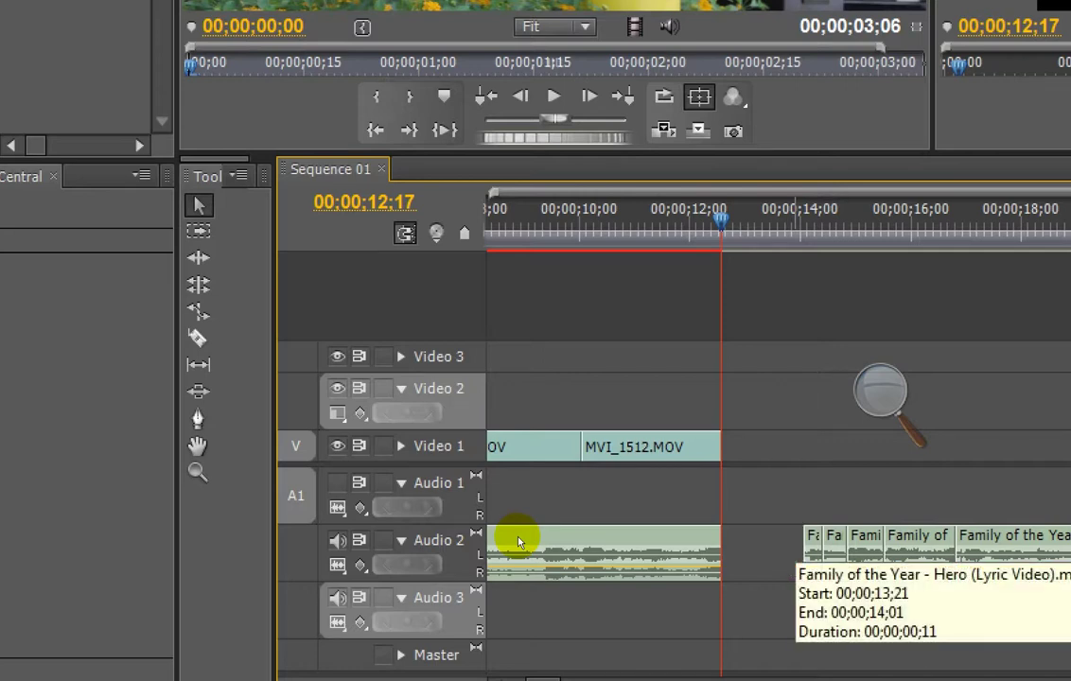
{"action": "key", "text": "Delete"}
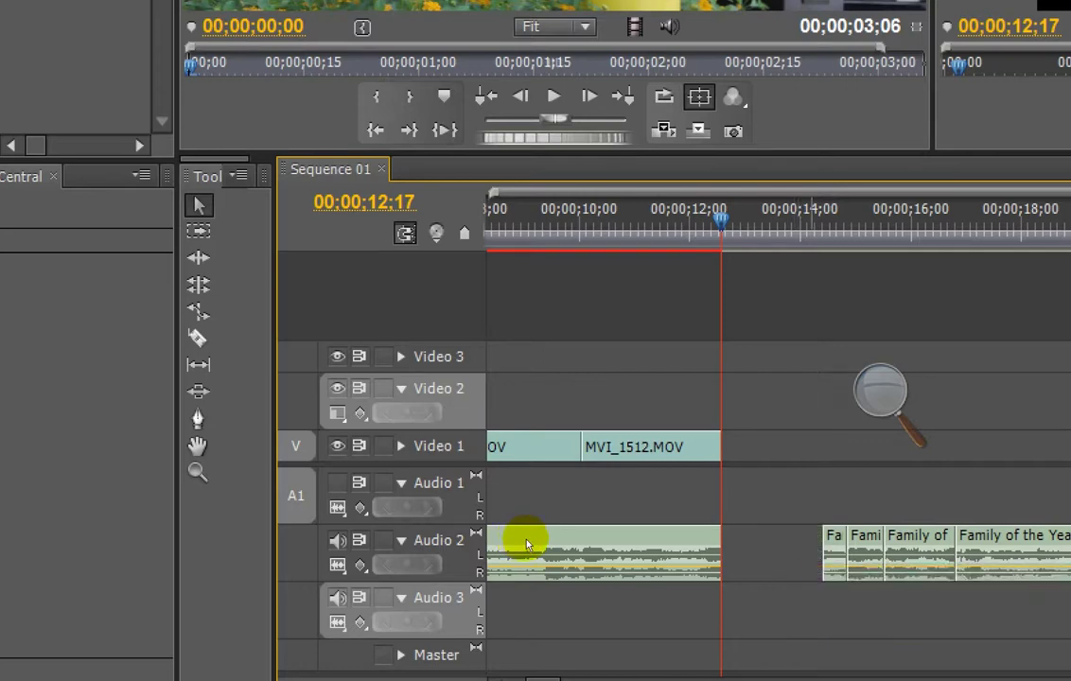
{"action": "left_click", "coordinate": [536, 531]}
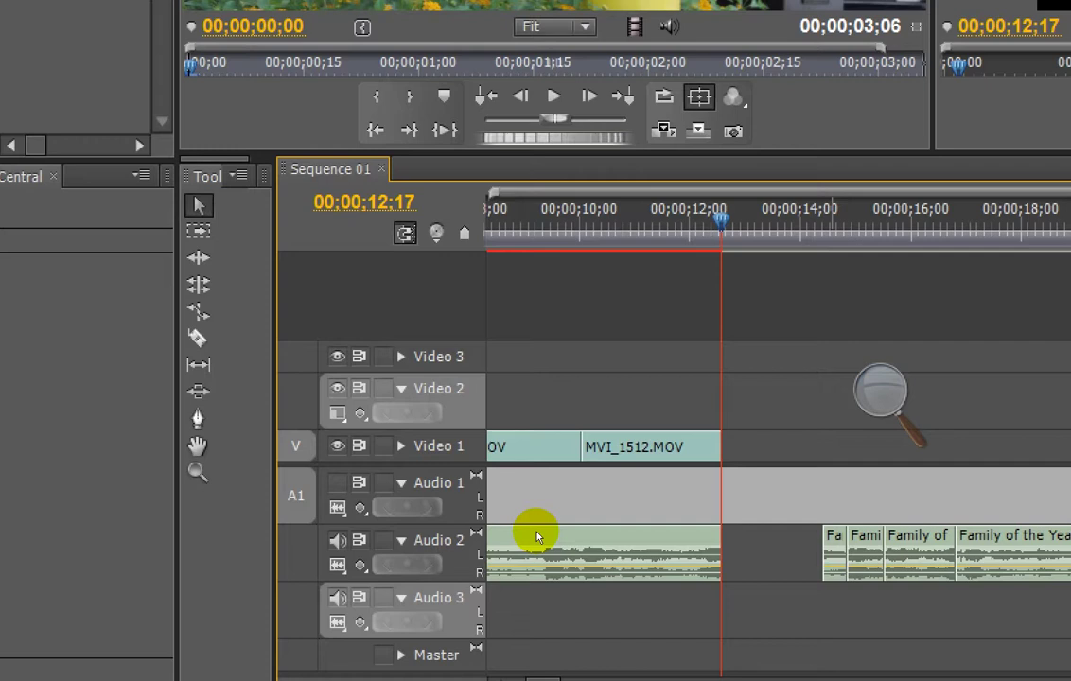
{"action": "left_click", "coordinate": [537, 539]}
{"action": "key", "text": "Delete"}
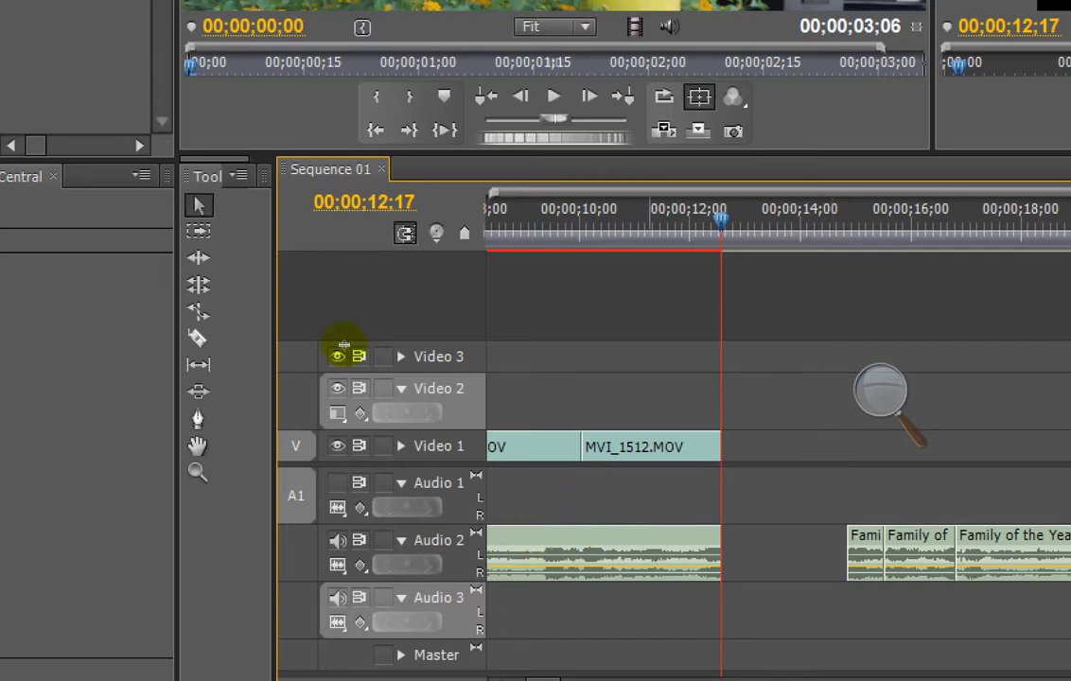
{"action": "left_click", "coordinate": [221, 376]}
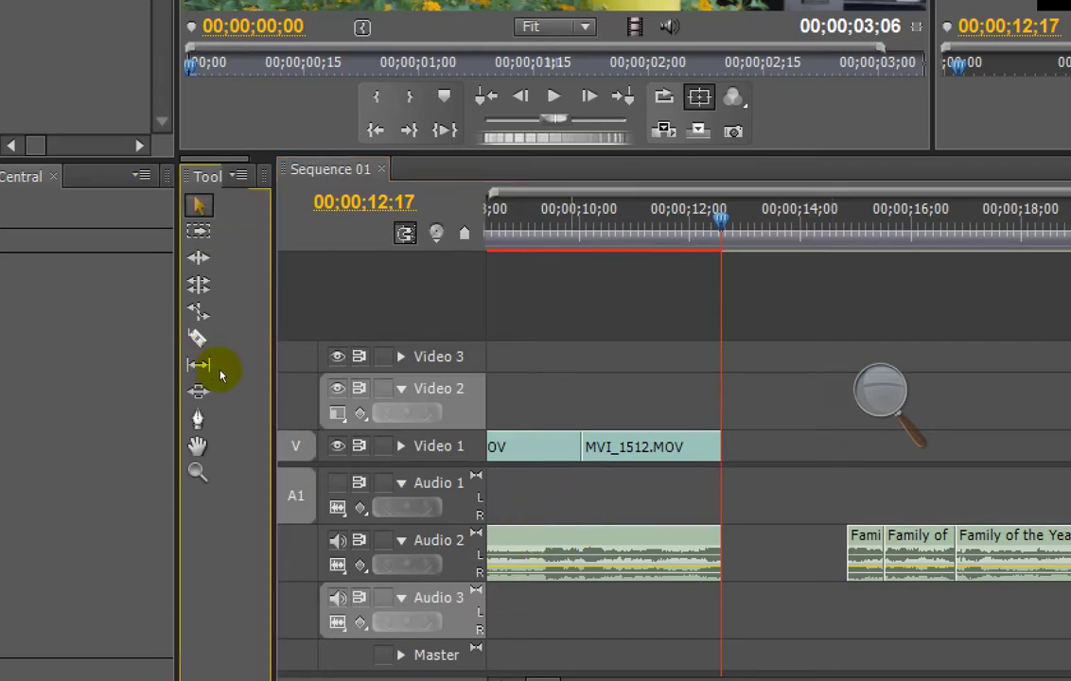
{"action": "left_click", "coordinate": [437, 551]}
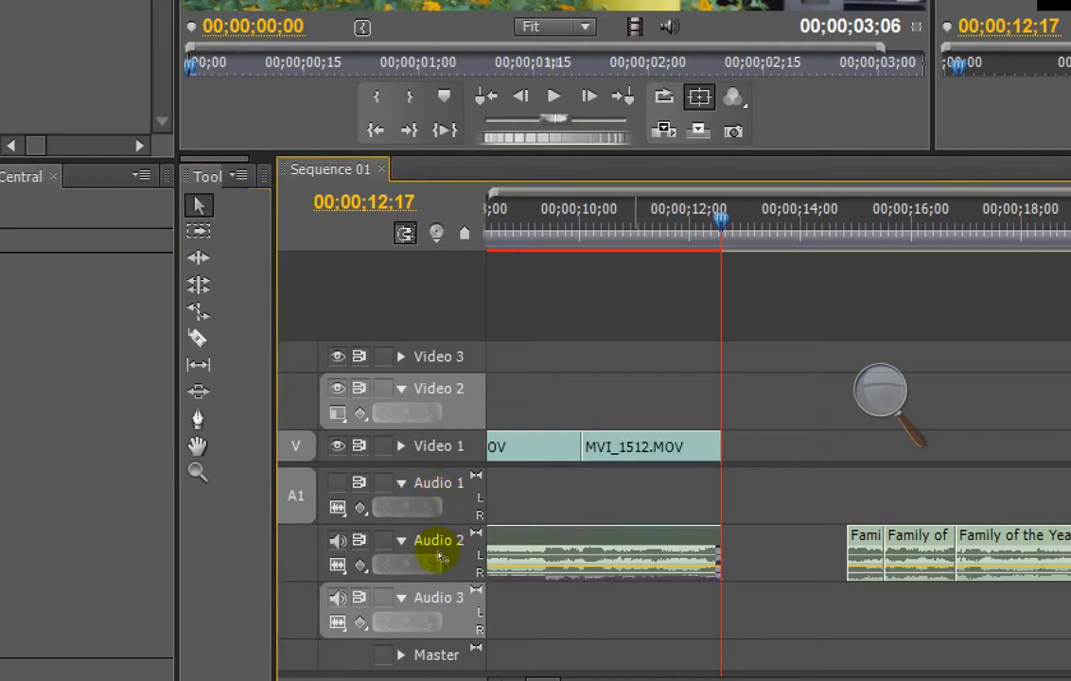
{"action": "key", "text": "c"}
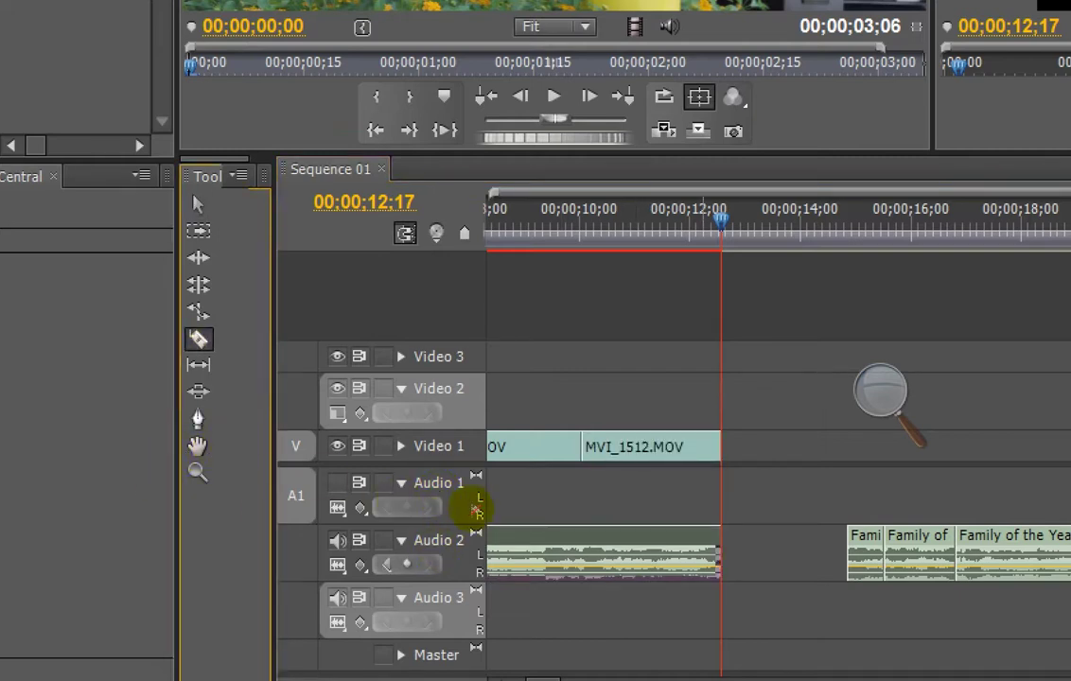
{"action": "key", "text": "a"}
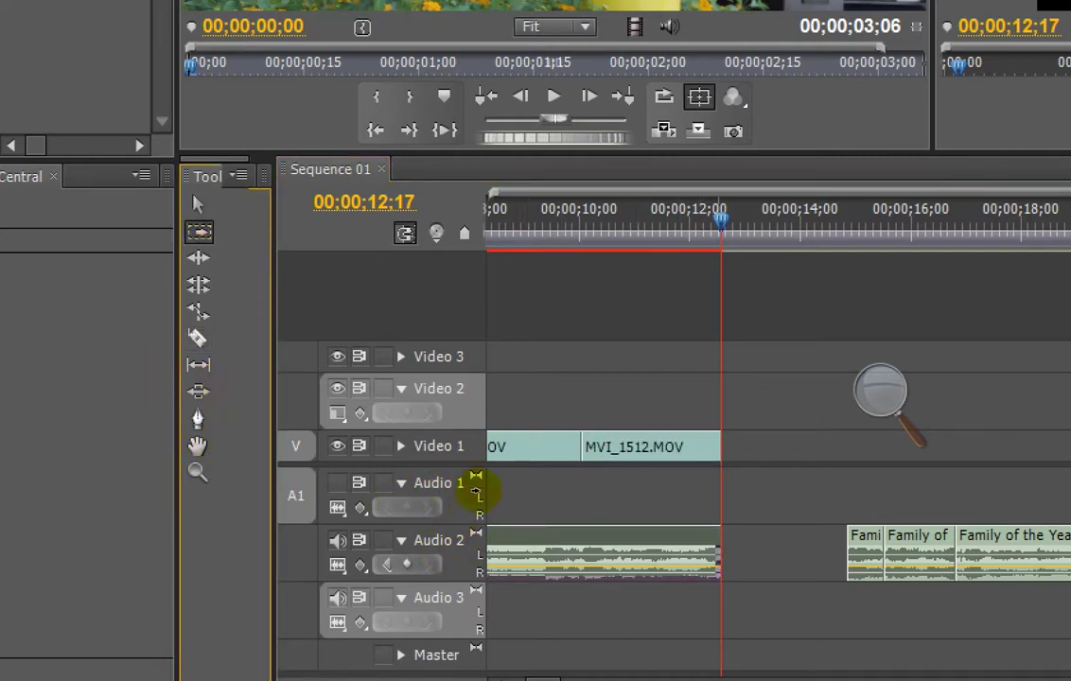
{"action": "left_click", "coordinate": [563, 553]}
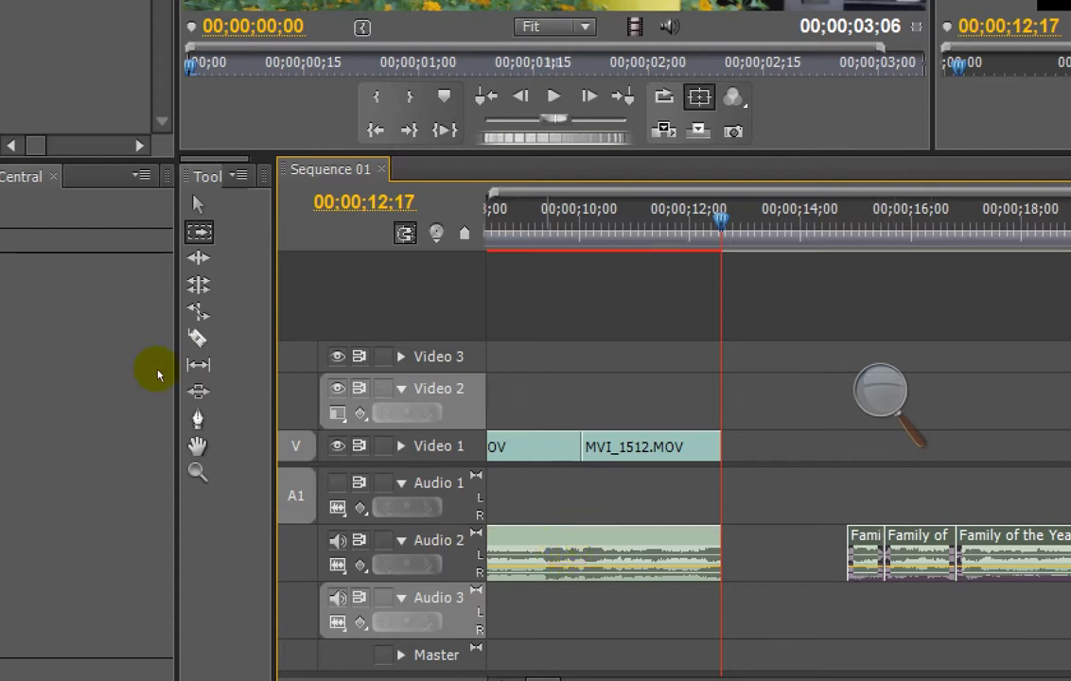
{"action": "left_click", "coordinate": [196, 392]}
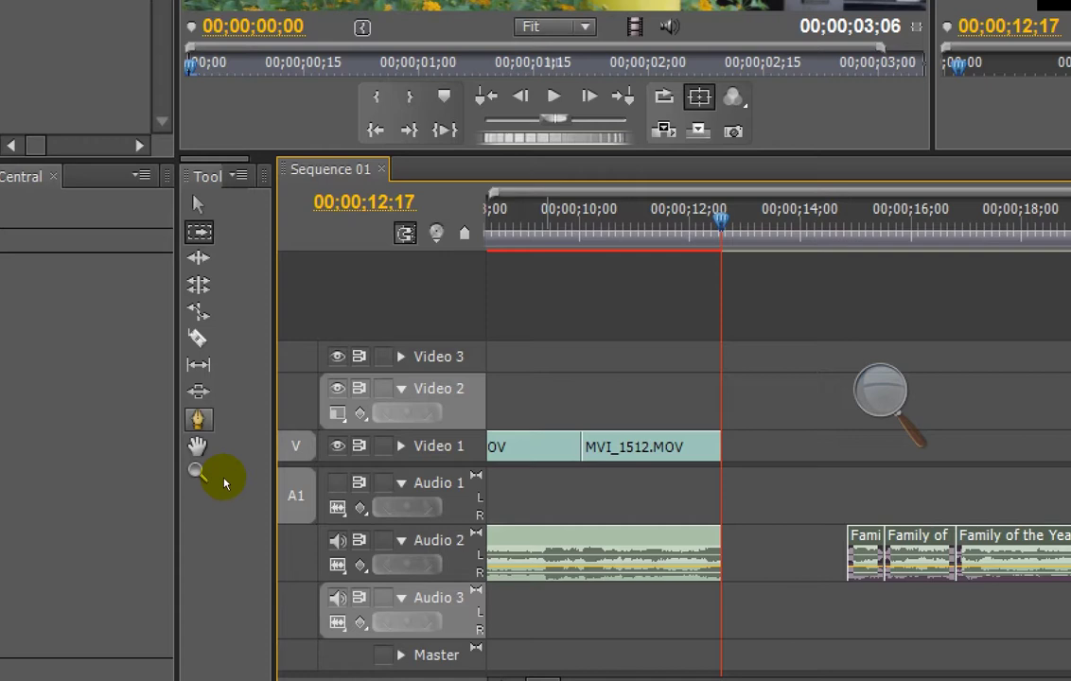
{"action": "left_click", "coordinate": [217, 368]}
{"action": "key", "text": "v"}
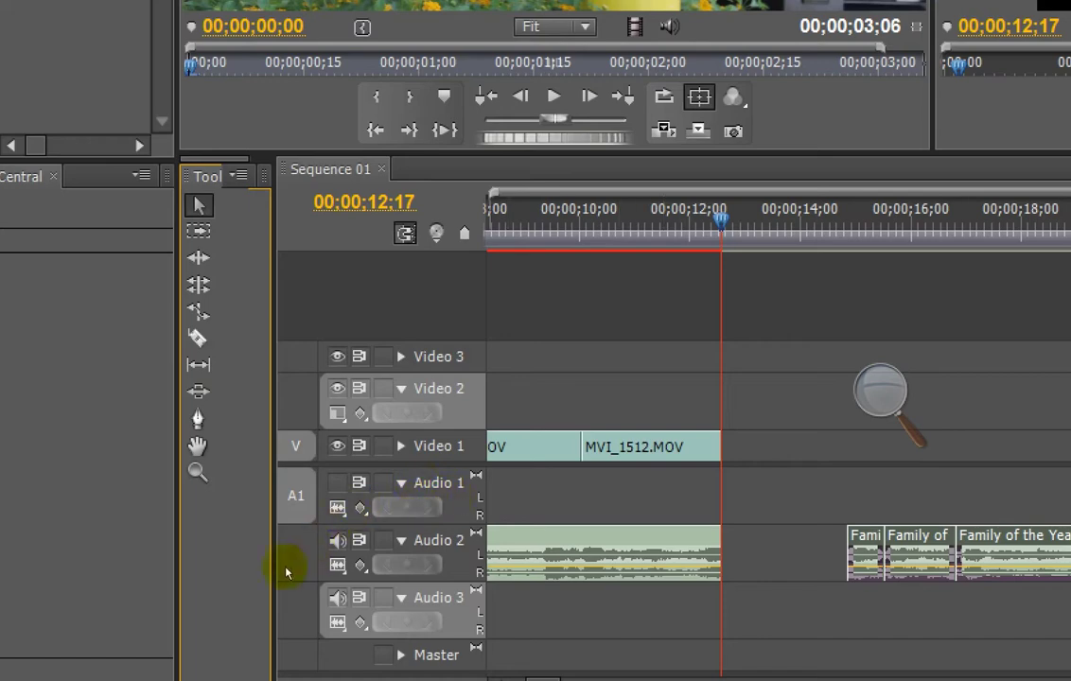
{"action": "scroll", "coordinate": [406, 549], "scroll_direction": "up", "scroll_amount": 6}
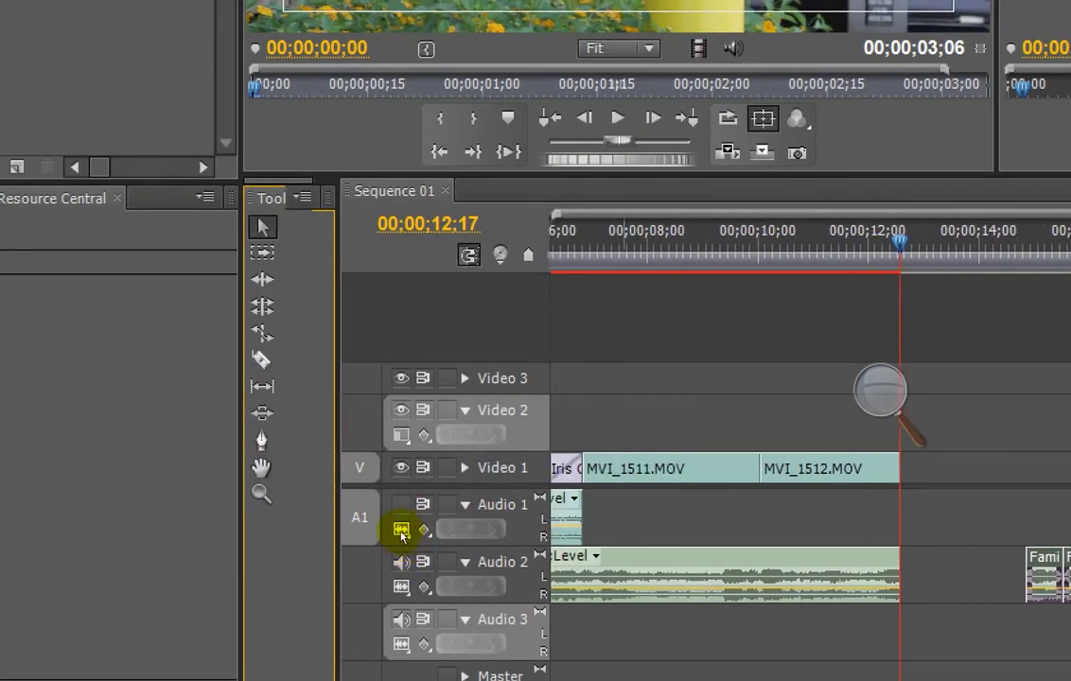
{"action": "scroll", "coordinate": [387, 612], "scroll_direction": "up", "scroll_amount": 3}
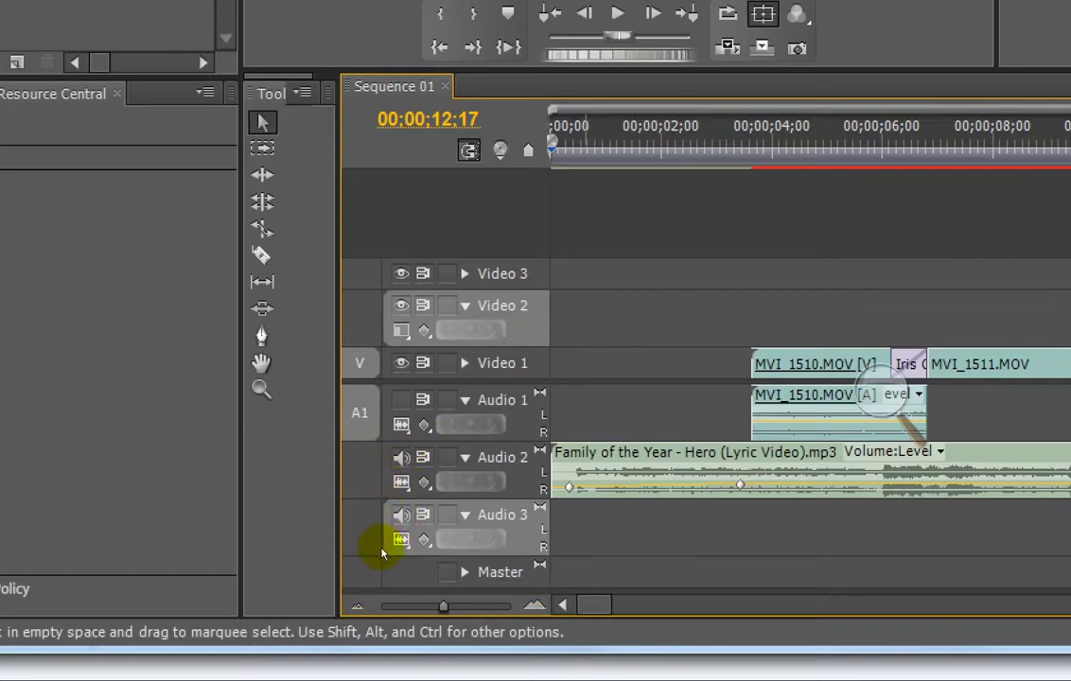
{"action": "scroll", "coordinate": [440, 433], "scroll_direction": "down", "scroll_amount": 3}
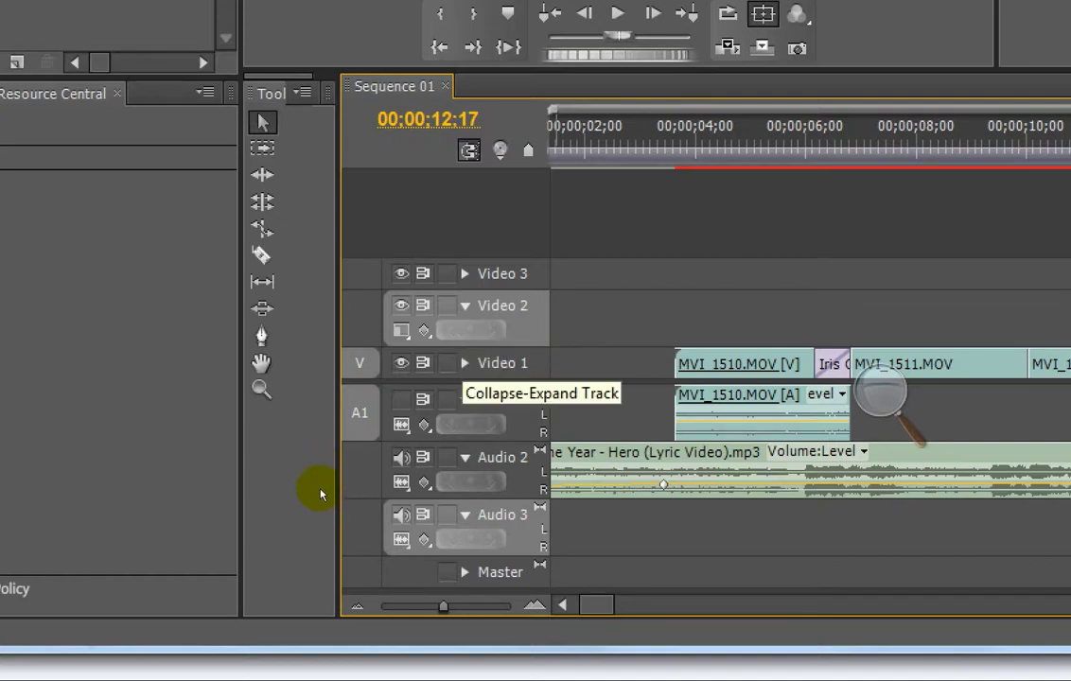
Step: Collapse the Video 1, Video 2, Audio 1 and Audio 2 tracks, leaving only Audio 3 expanded
{"action": "left_click", "coordinate": [465, 363]}
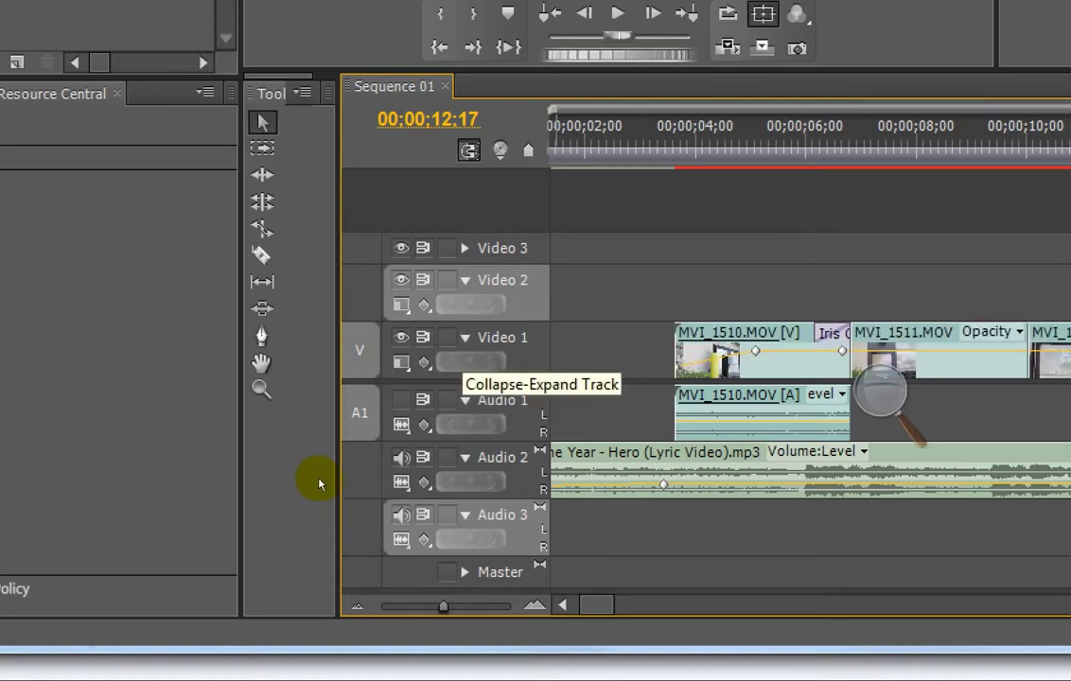
{"action": "left_click", "coordinate": [464, 338]}
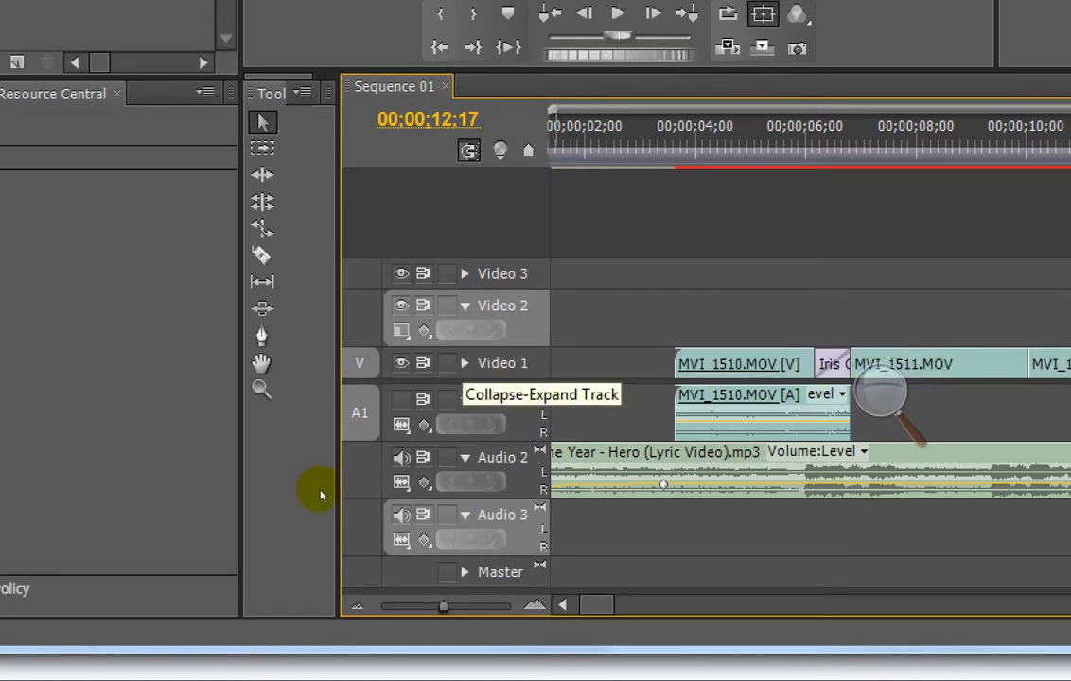
{"action": "left_click", "coordinate": [465, 306]}
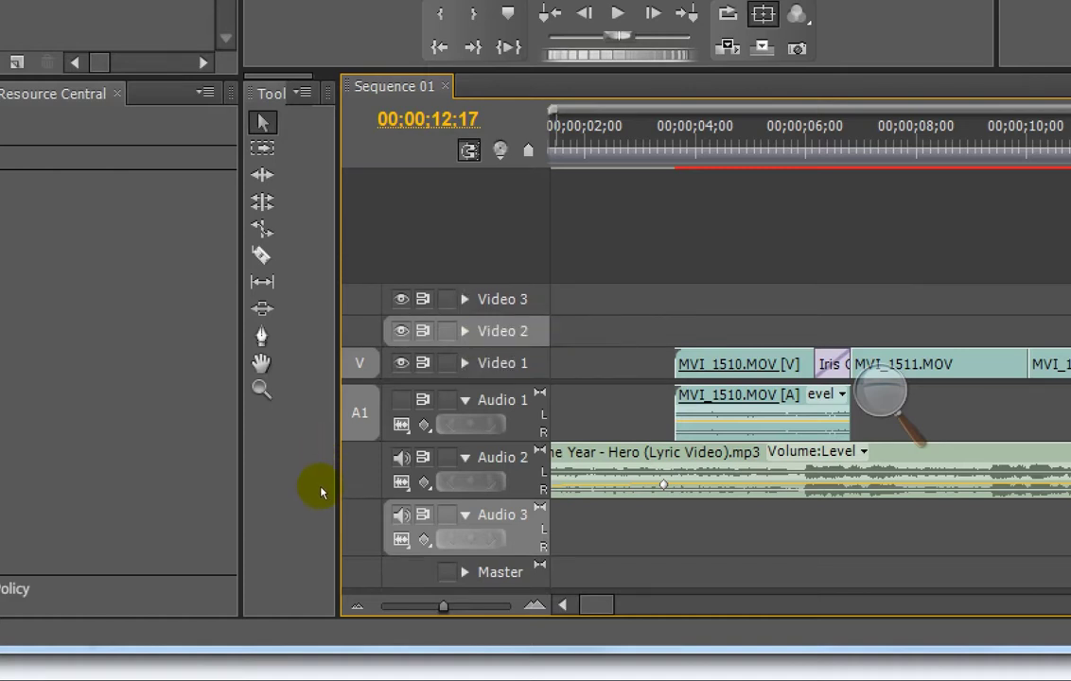
{"action": "left_click", "coordinate": [465, 400]}
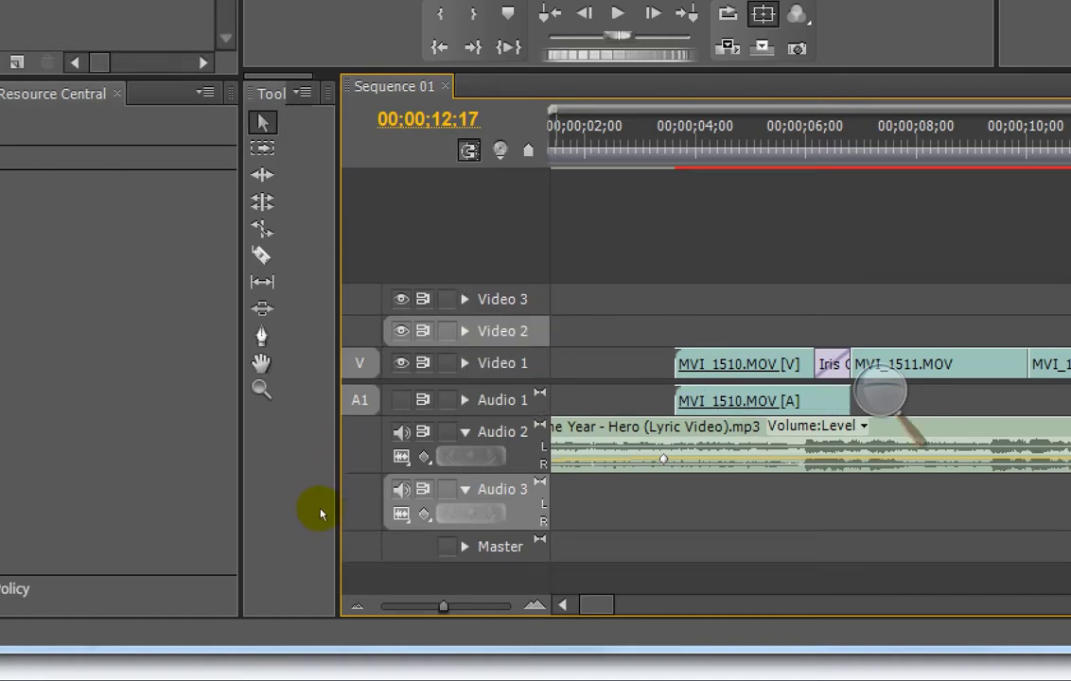
{"action": "left_click", "coordinate": [465, 400]}
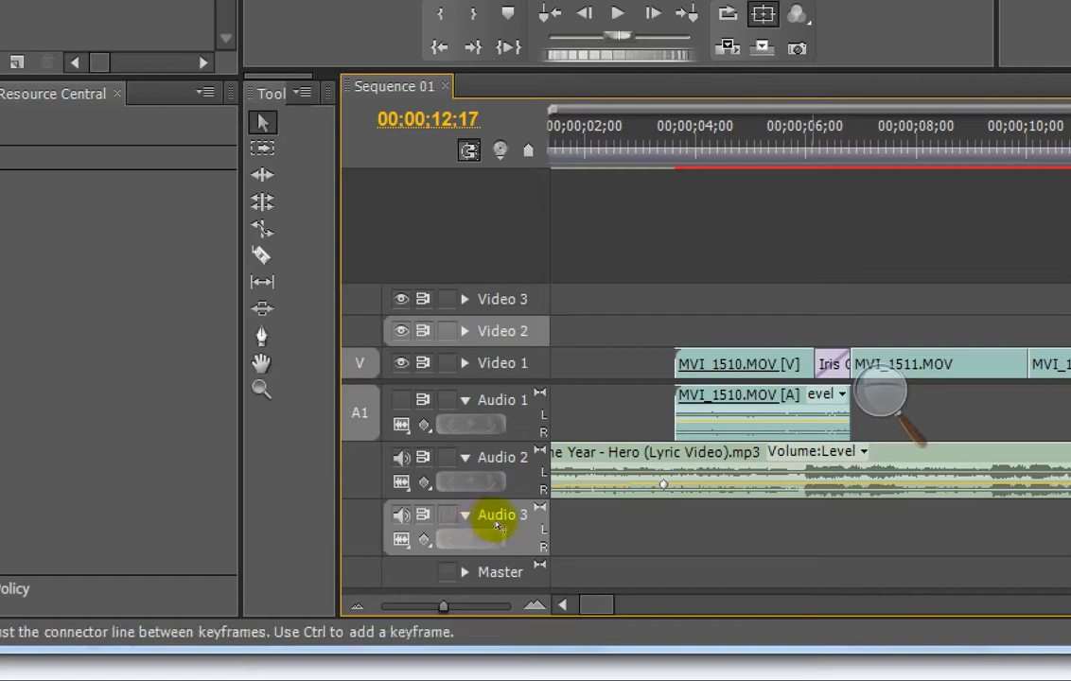
{"action": "left_click", "coordinate": [465, 400]}
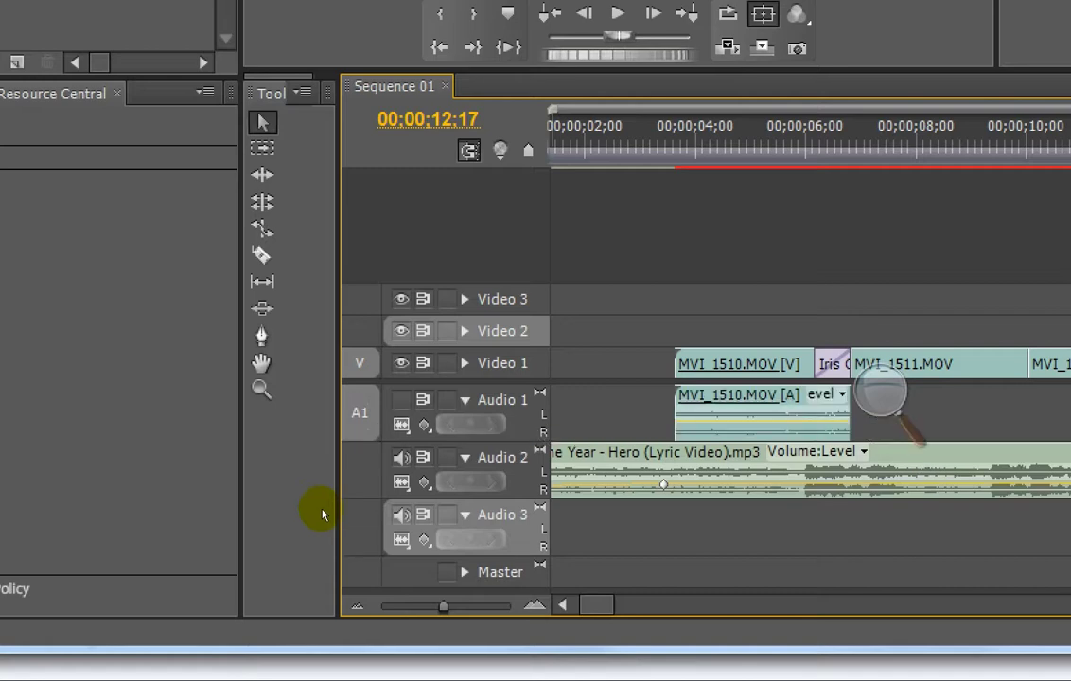
{"action": "left_click", "coordinate": [464, 400]}
{"action": "left_click", "coordinate": [465, 432]}
{"action": "left_click", "coordinate": [465, 432]}
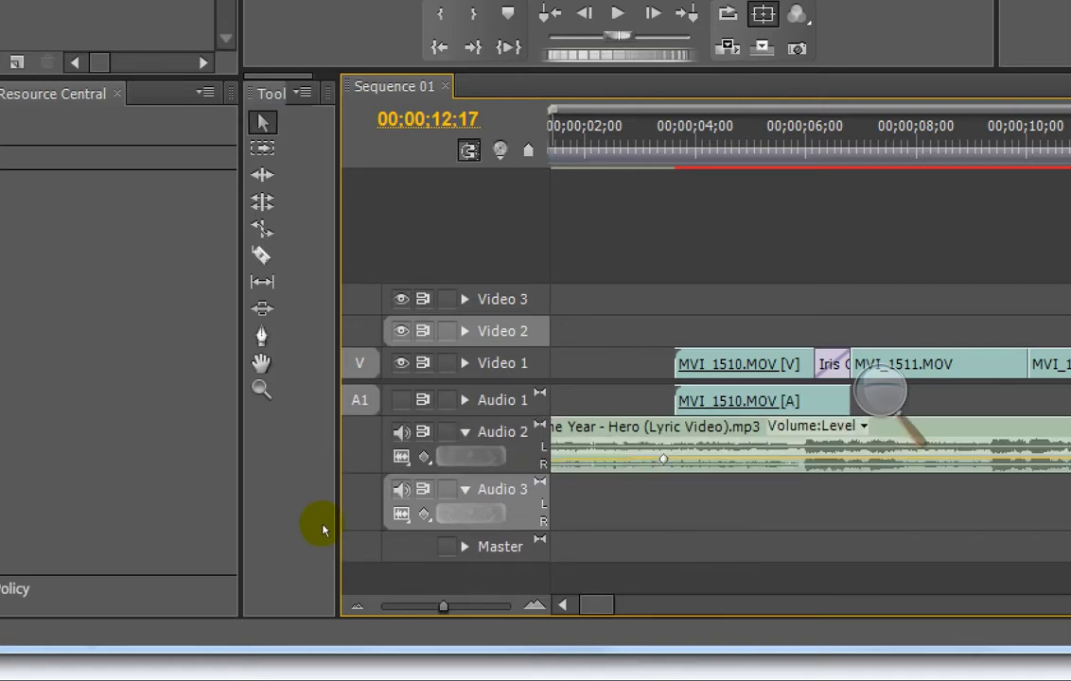
{"action": "left_click", "coordinate": [465, 433]}
{"action": "scroll", "coordinate": [428, 568], "scroll_direction": "up", "scroll_amount": 5}
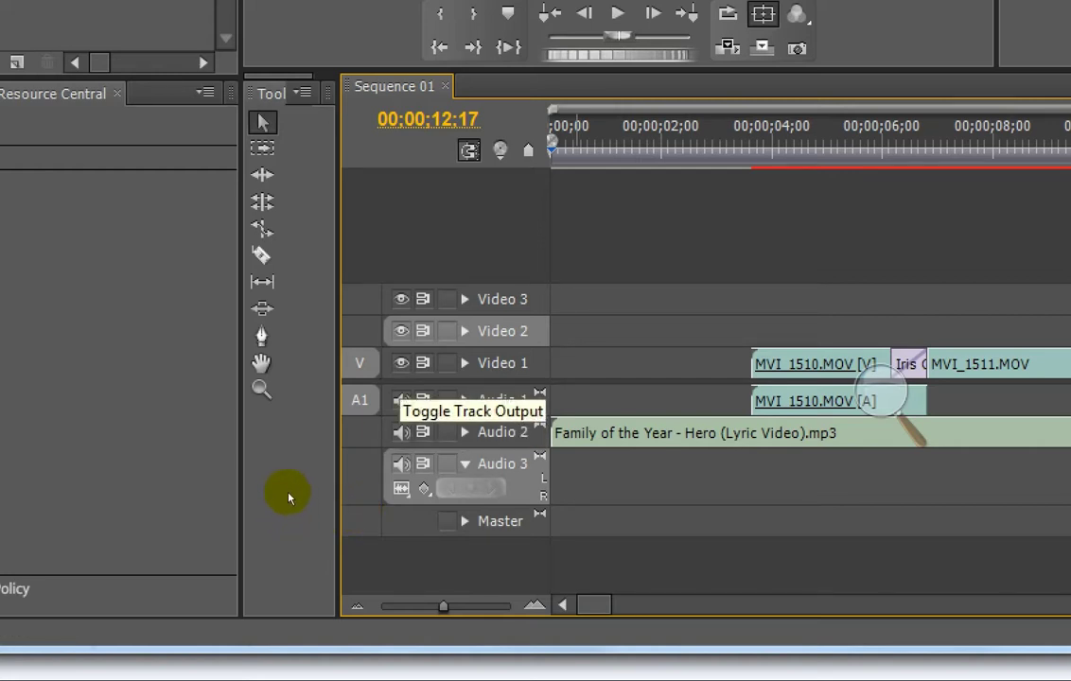
Step: Toggle Video 1's output off and on, and set the screen magnifier to 100% out of the way
{"action": "left_click", "coordinate": [401, 364]}
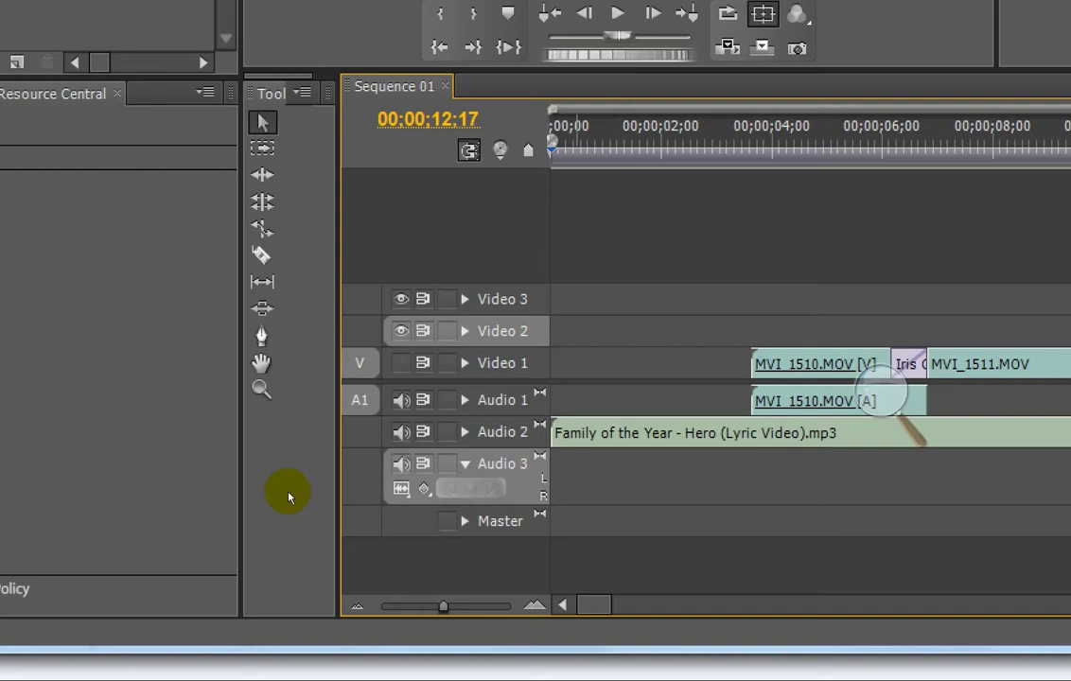
{"action": "left_click", "coordinate": [402, 363]}
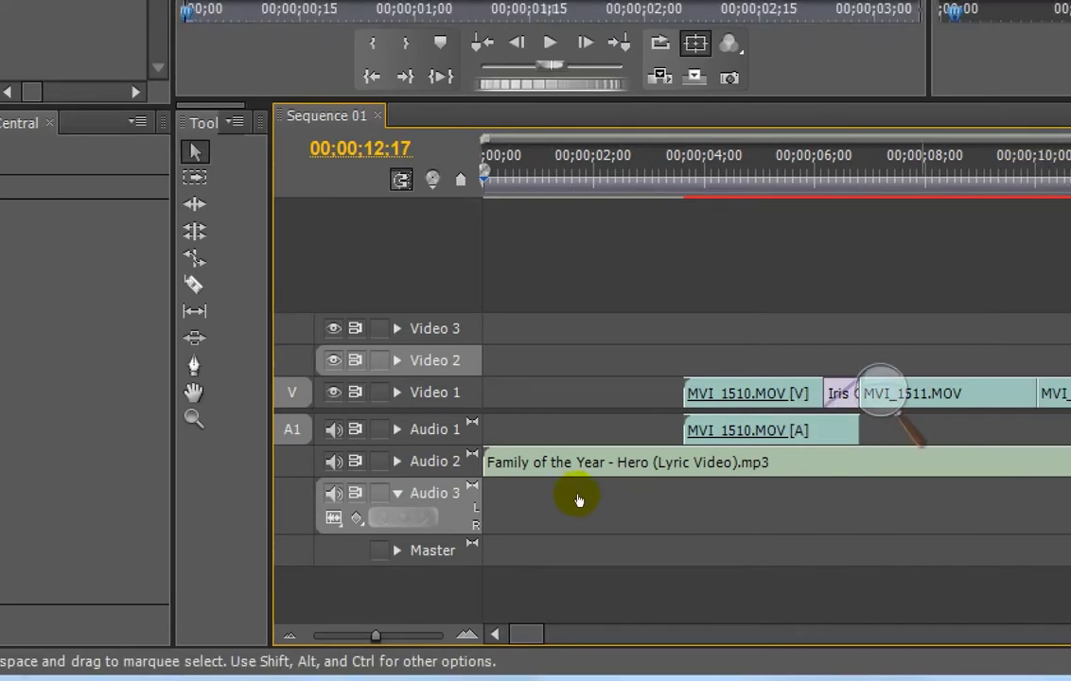
{"action": "left_click", "coordinate": [572, 498]}
{"action": "left_click", "coordinate": [561, 499]}
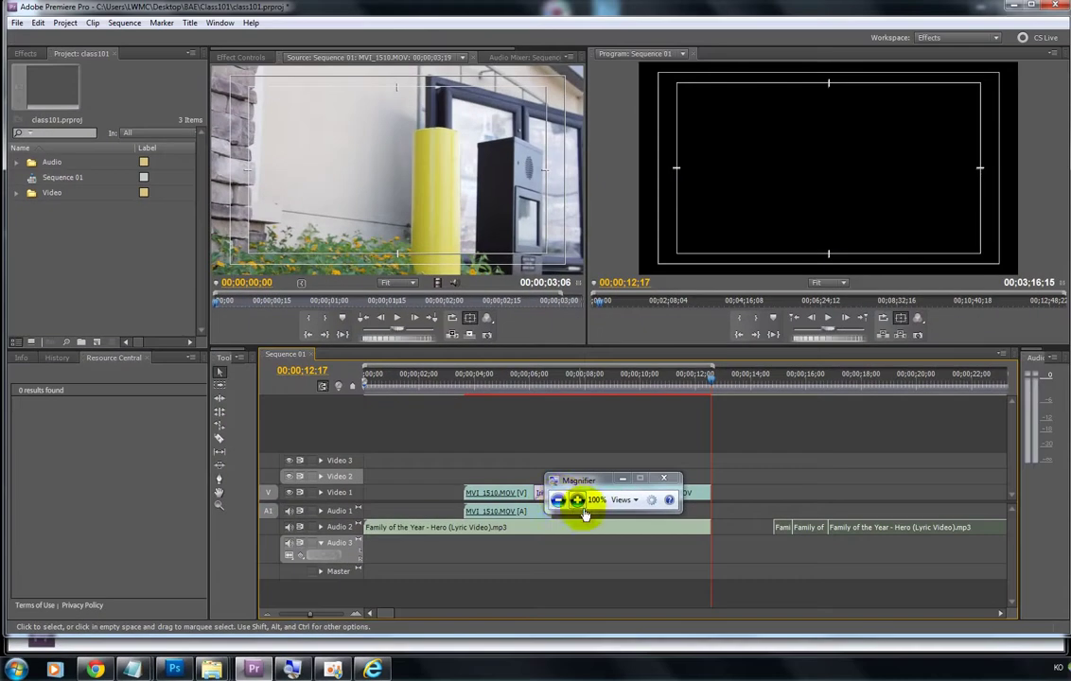
{"action": "left_click", "coordinate": [556, 482]}
{"action": "left_click", "coordinate": [776, 494]}
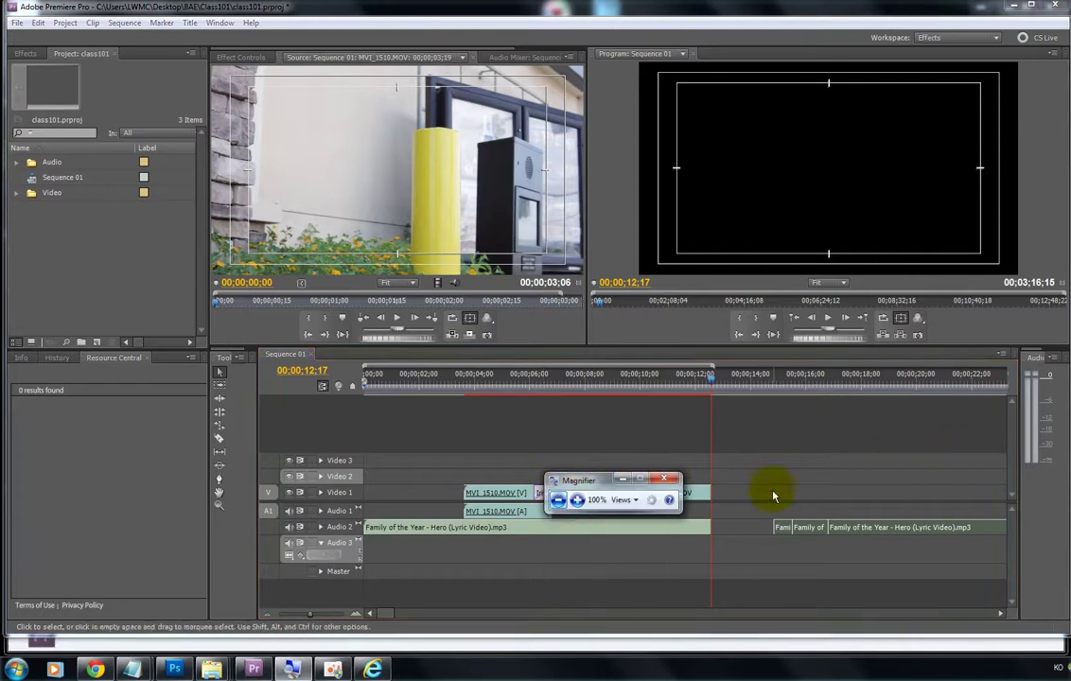
{"action": "left_click_drag", "start_coordinate": [603, 483], "coordinate": [1070, 476]}
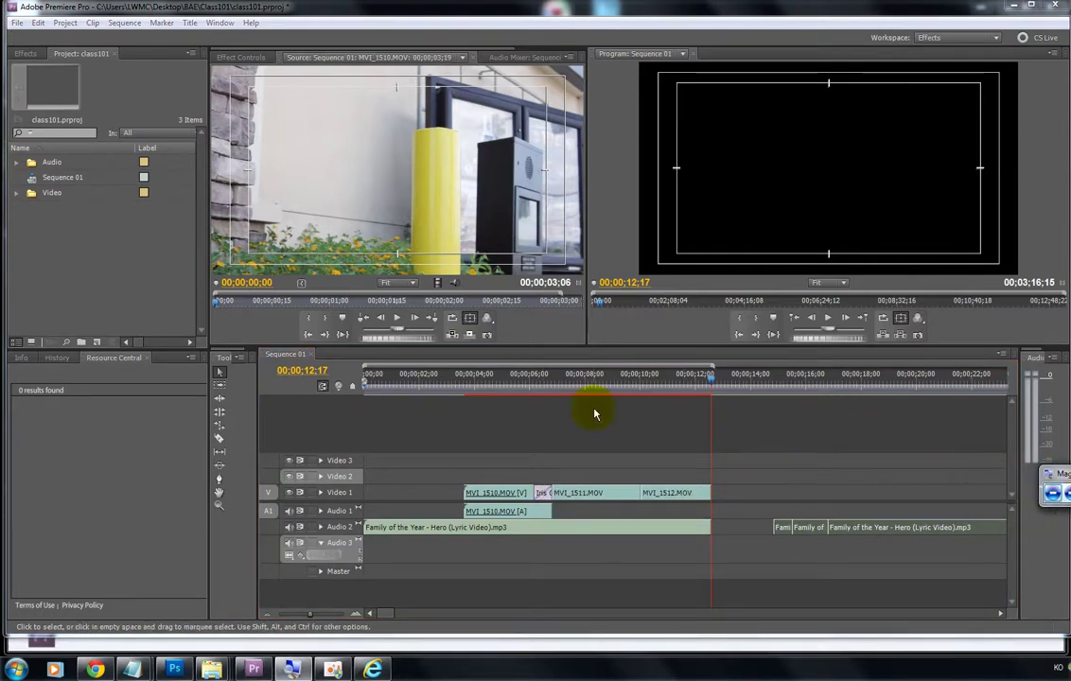
Step: Expand Audio 1 to show MVI_1510's waveform, then mute and unmute its output
{"action": "left_click", "coordinate": [427, 380]}
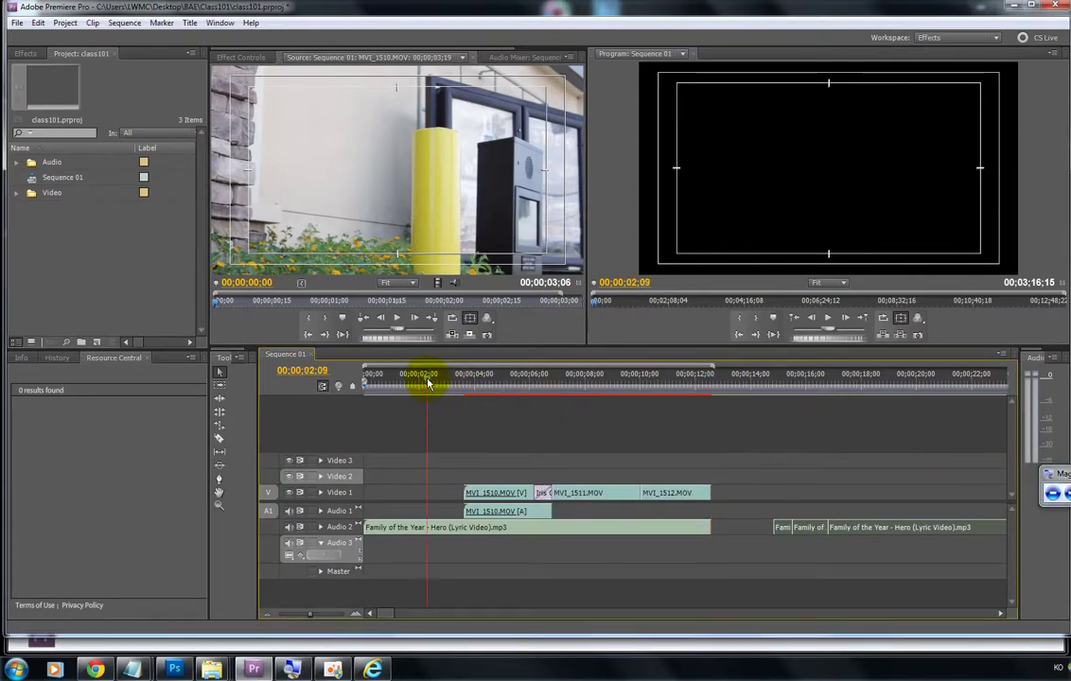
{"action": "left_click", "coordinate": [319, 511]}
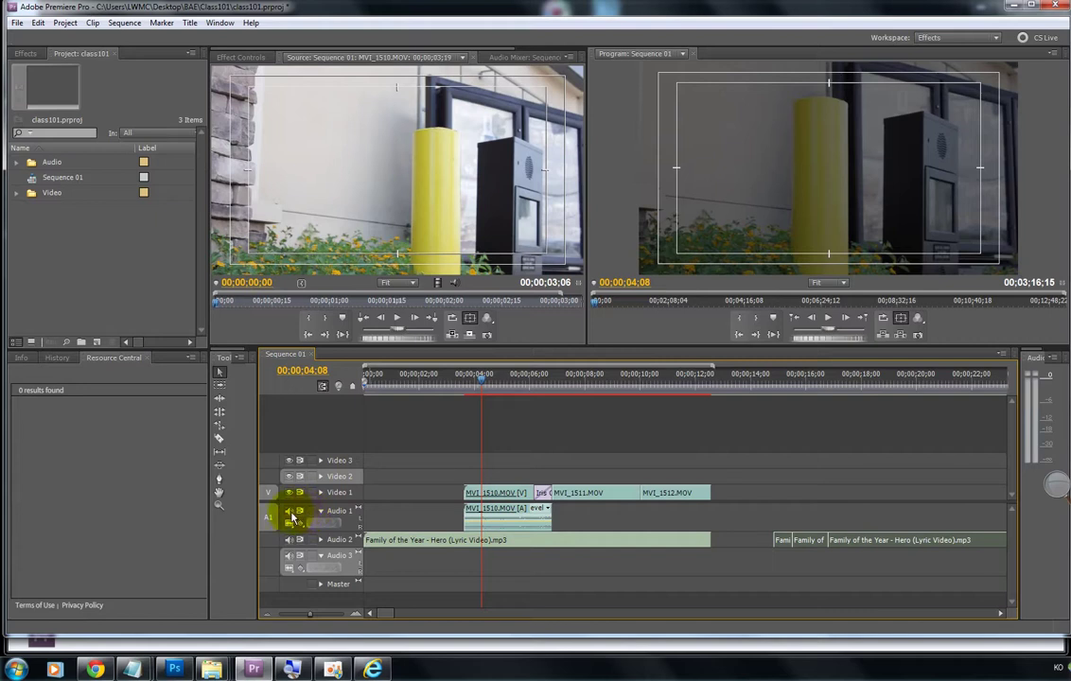
{"action": "left_click", "coordinate": [289, 514]}
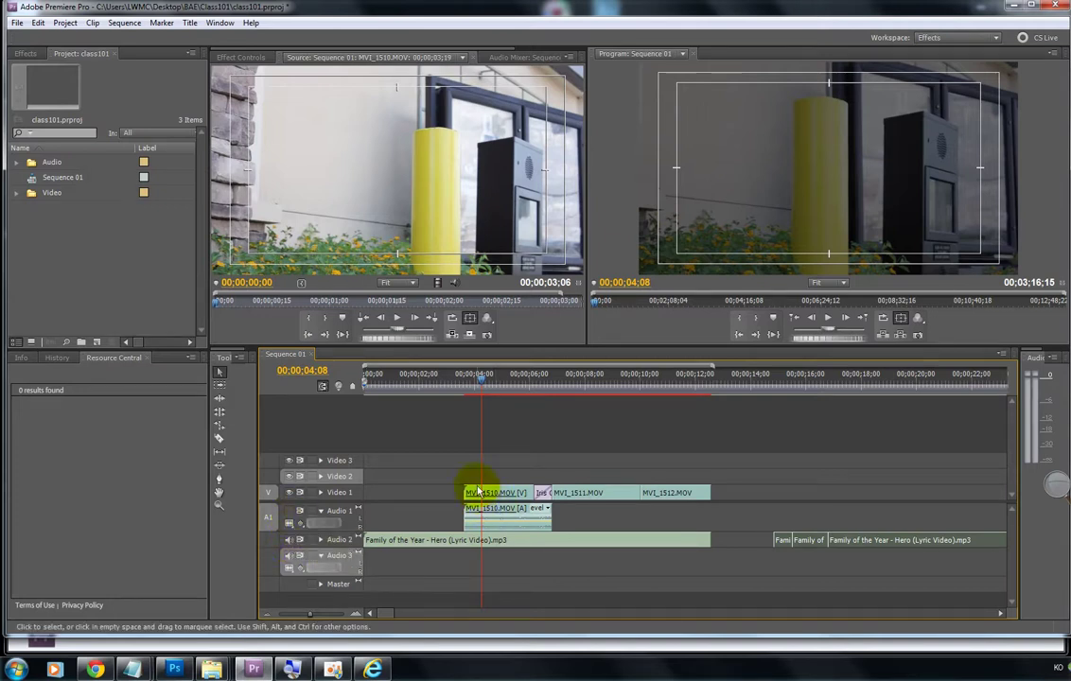
{"action": "left_click", "coordinate": [291, 516]}
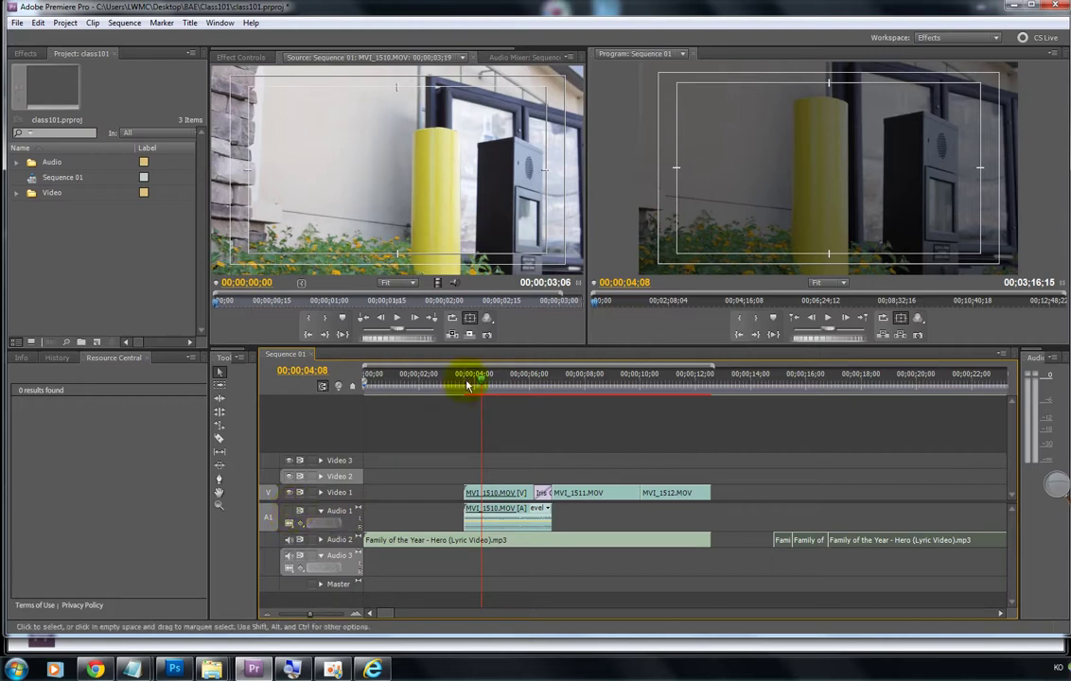
Step: Restore Audio 1's output and play the sequence from 00;00;03;01
{"action": "left_click_drag", "start_coordinate": [485, 382], "coordinate": [457, 385]}
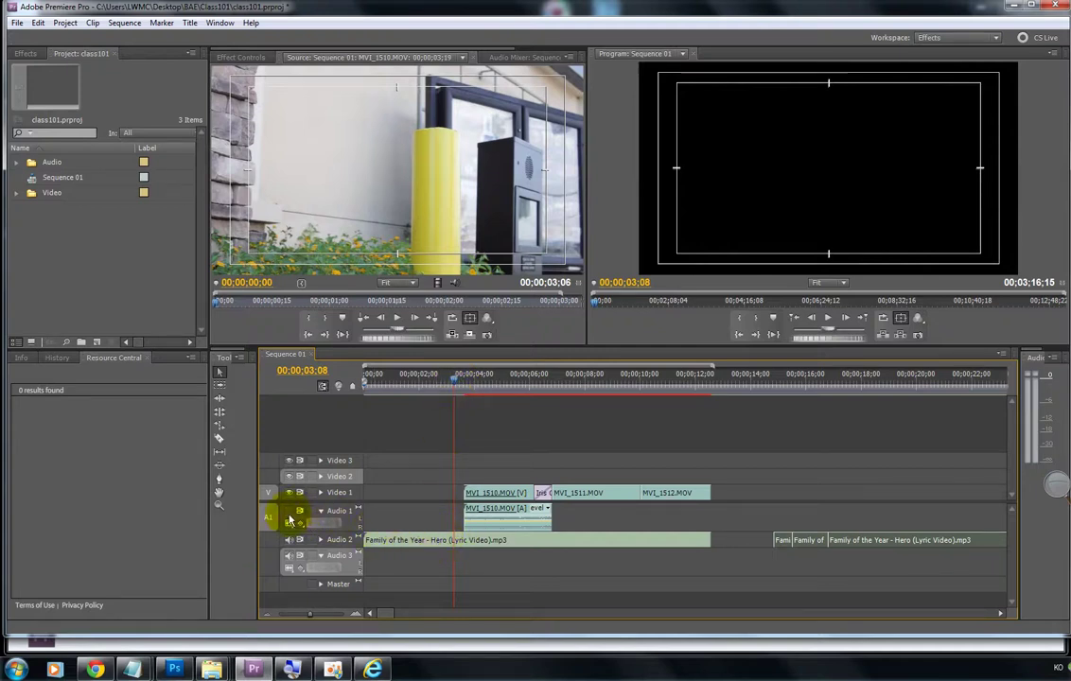
{"action": "left_click", "coordinate": [288, 511]}
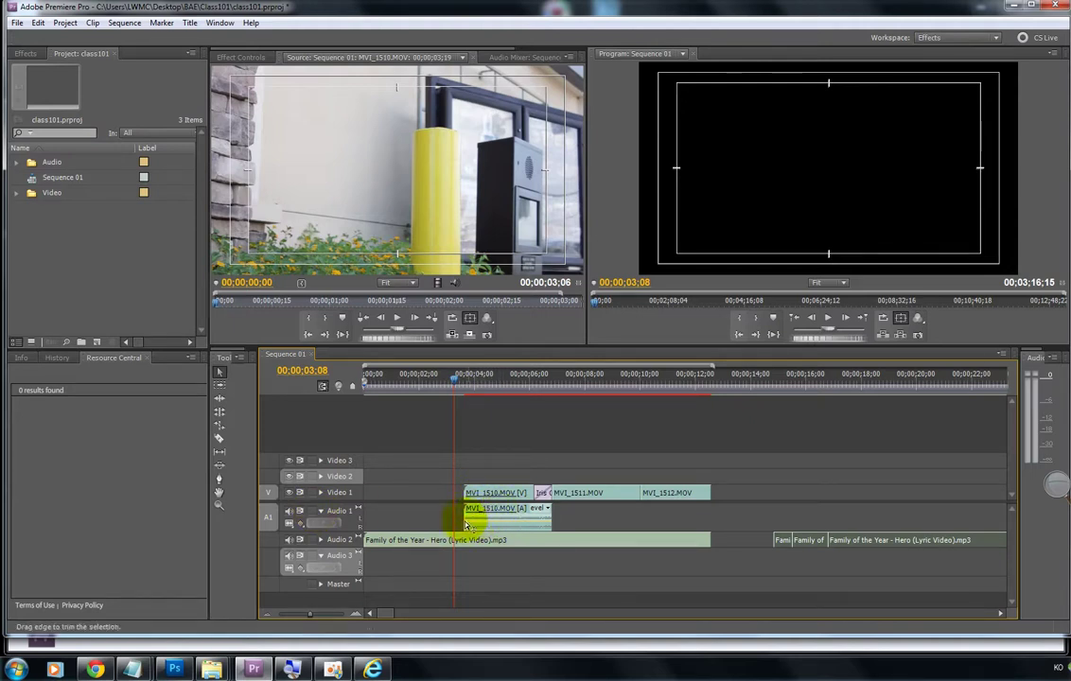
{"action": "left_click", "coordinate": [445, 383]}
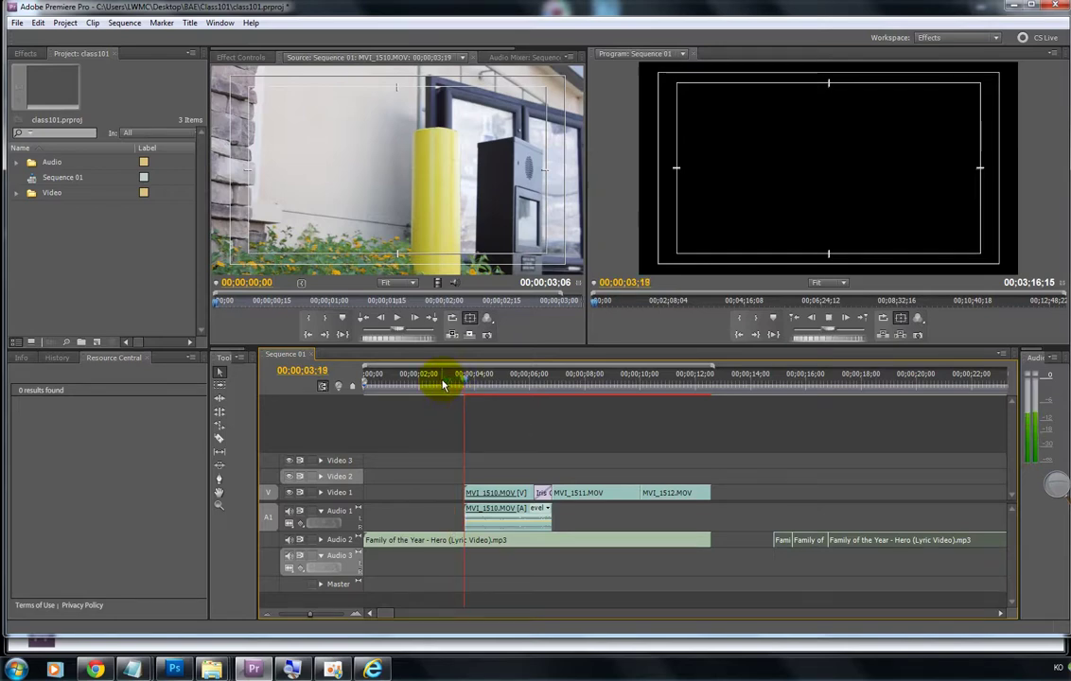
{"action": "key", "text": "space"}
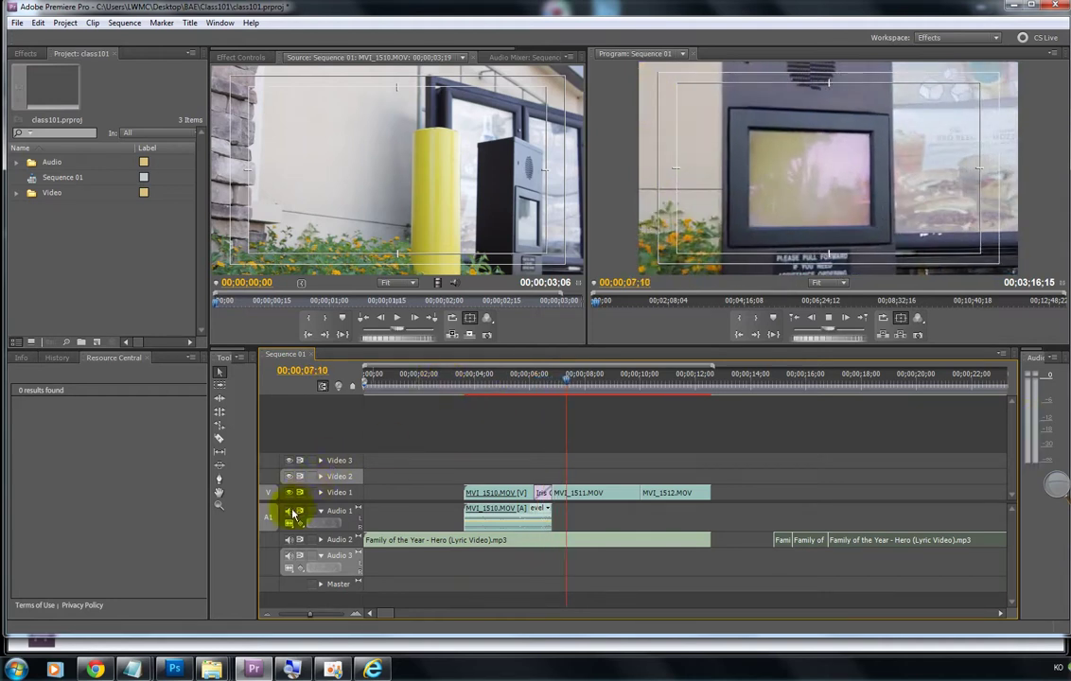
{"action": "left_click", "coordinate": [448, 379]}
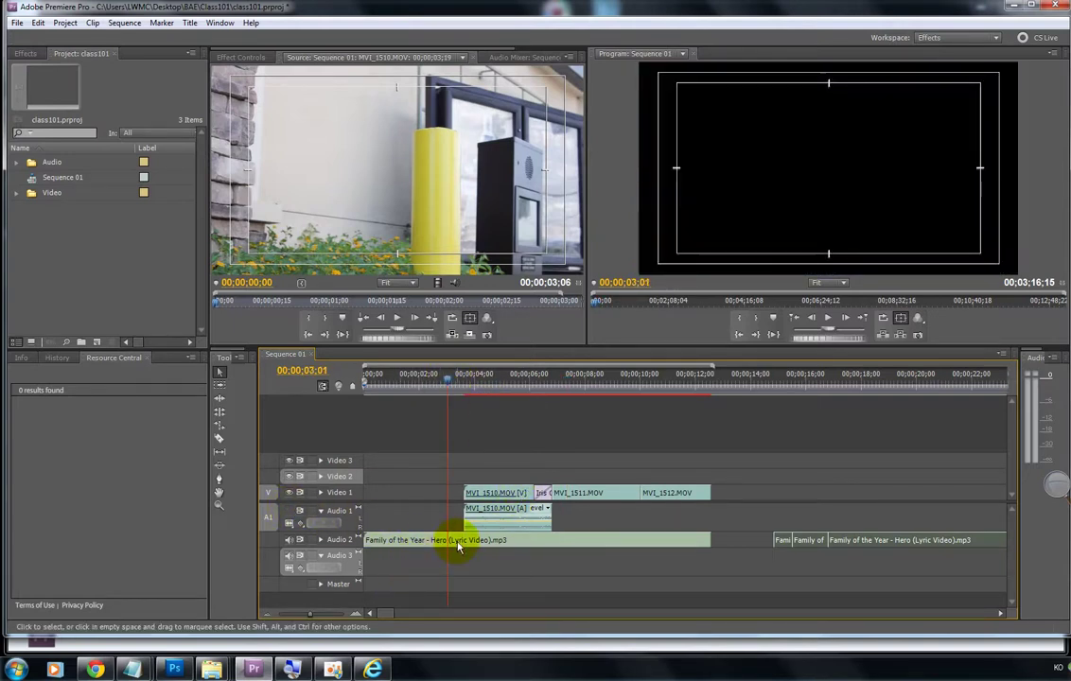
Step: Hide Video 1 and play from 00;00;02;27 with the monitor black
{"action": "left_click", "coordinate": [290, 495]}
{"action": "left_click", "coordinate": [291, 495]}
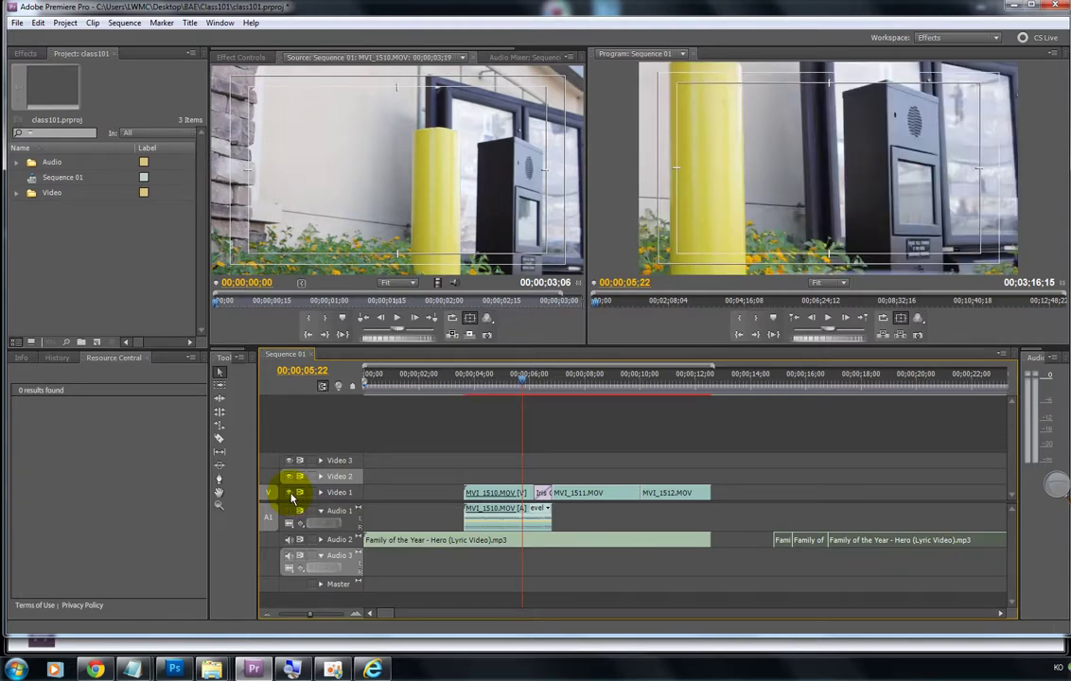
{"action": "left_click", "coordinate": [291, 494]}
{"action": "left_click", "coordinate": [445, 376]}
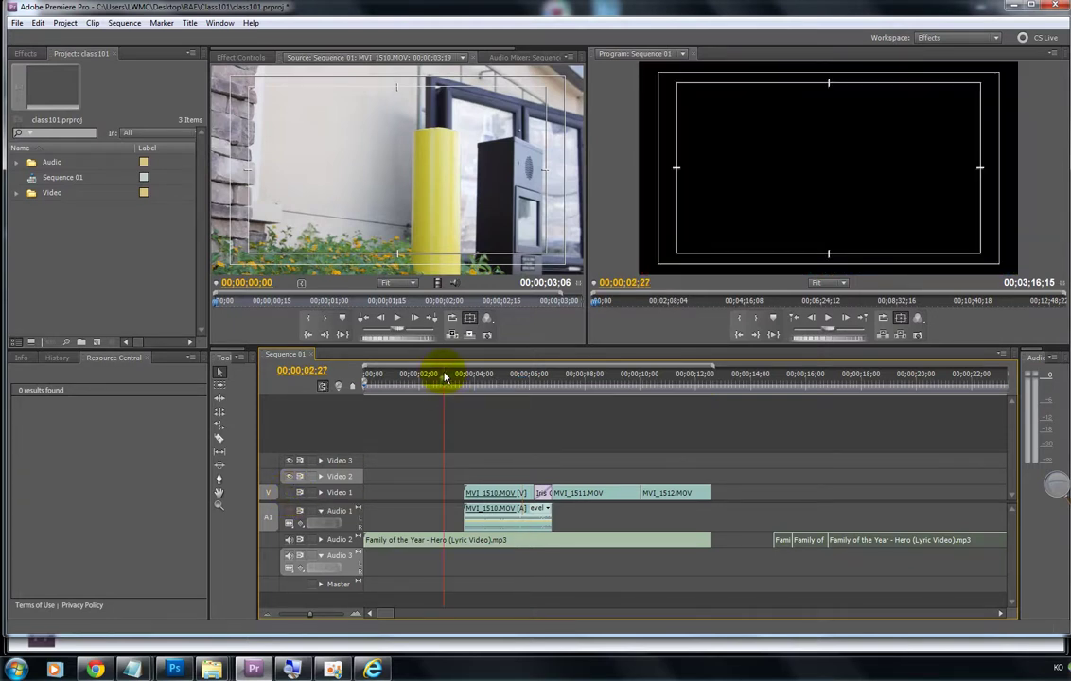
{"action": "key", "text": "space"}
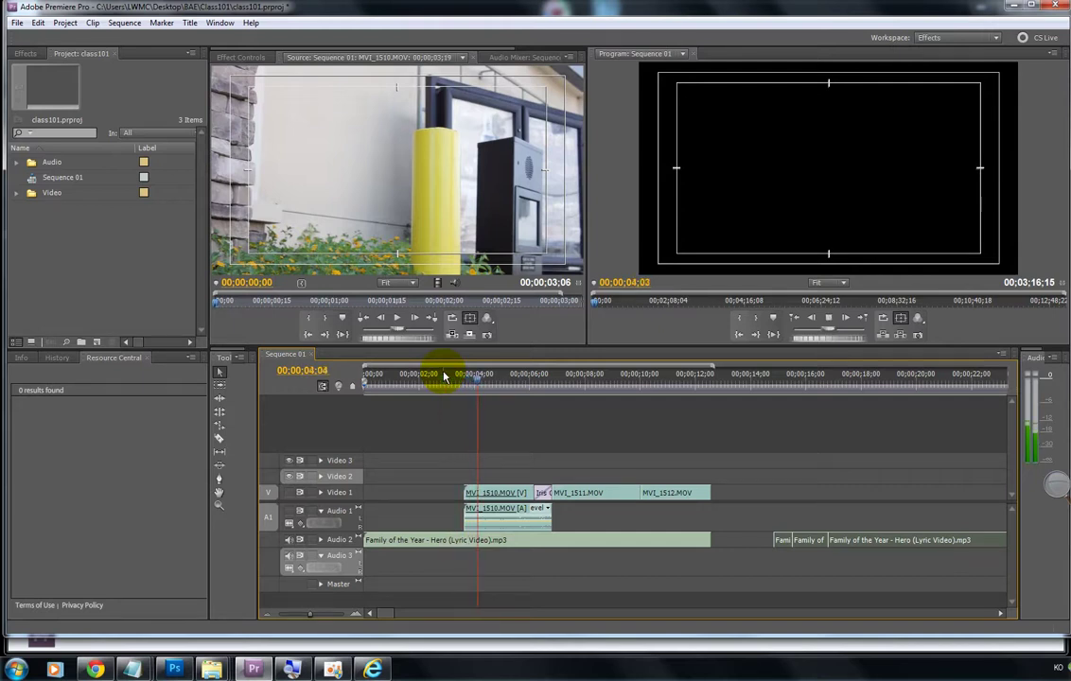
Step: Stop playback at 00;00;03;17, show Video 1 again, and magnify the screen around the timeline
{"action": "left_click_drag", "start_coordinate": [511, 377], "coordinate": [463, 378]}
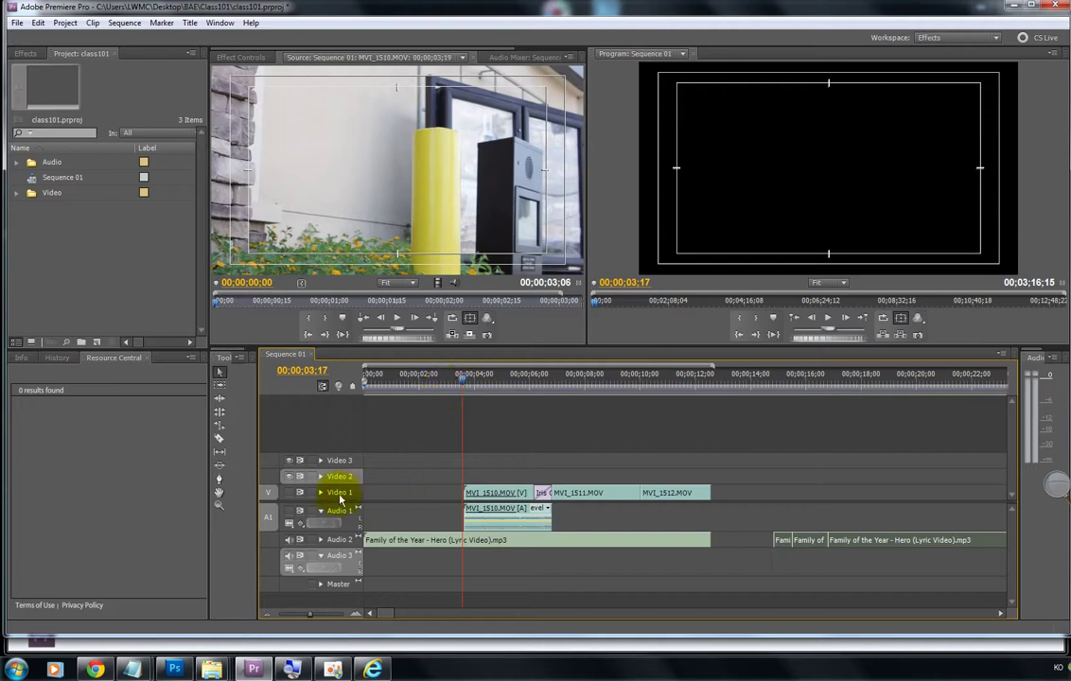
{"action": "left_click", "coordinate": [293, 494]}
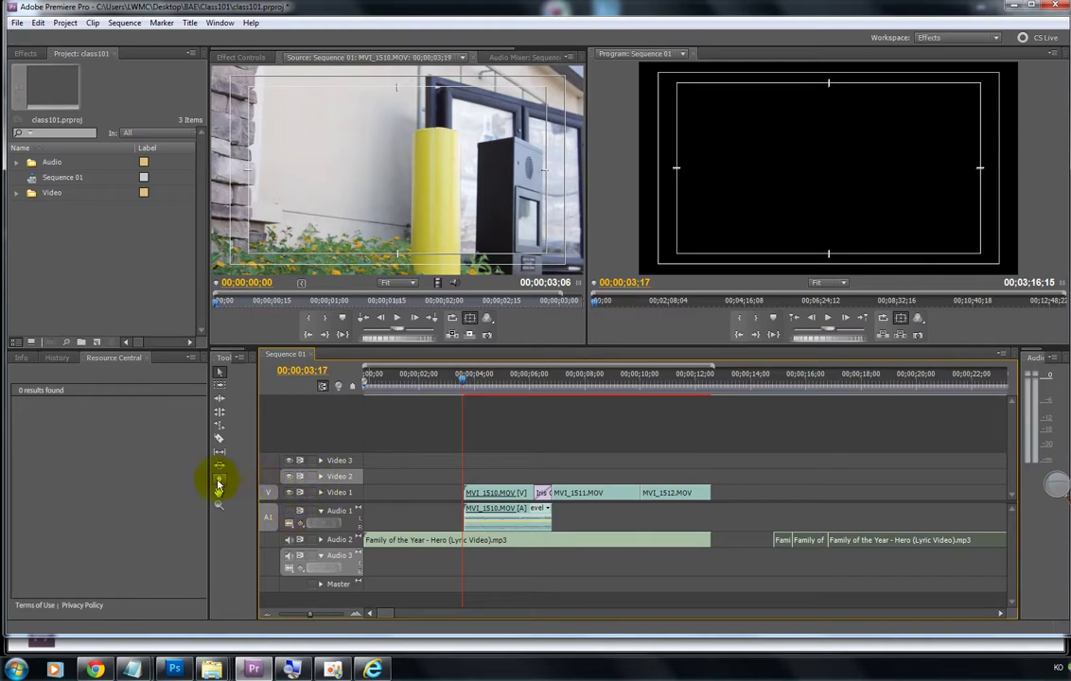
{"action": "left_click", "coordinate": [1054, 485]}
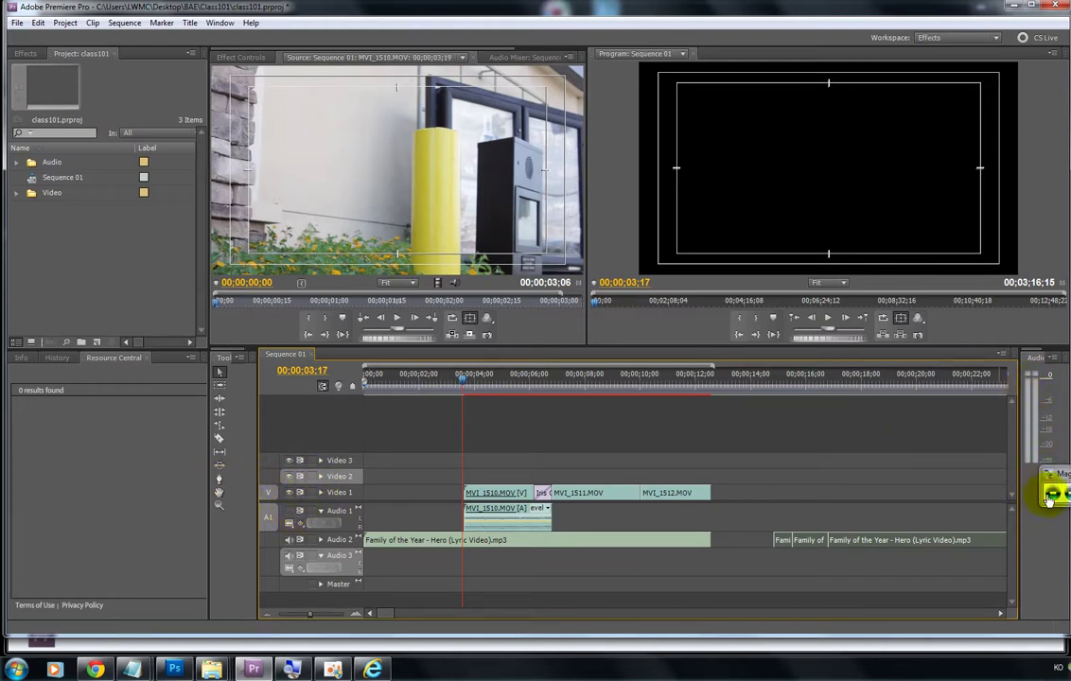
{"action": "left_click", "coordinate": [1055, 493]}
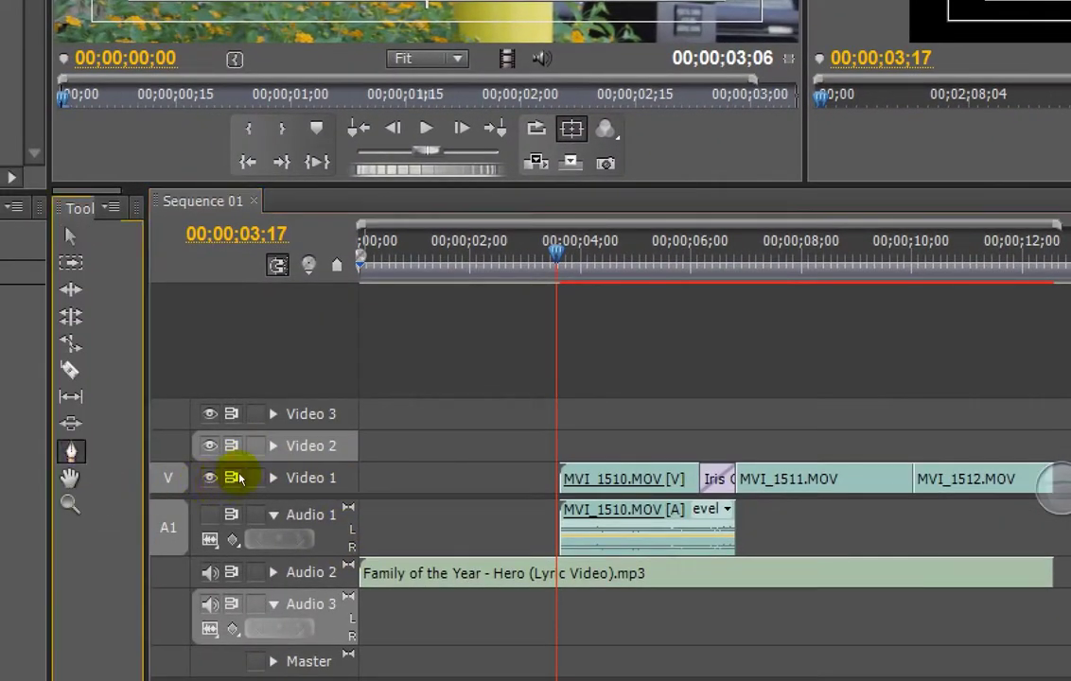
Step: Expand Video 1 for thumbnails and opacity lines and Audio 2 for the song's waveform
{"action": "left_click", "coordinate": [319, 493]}
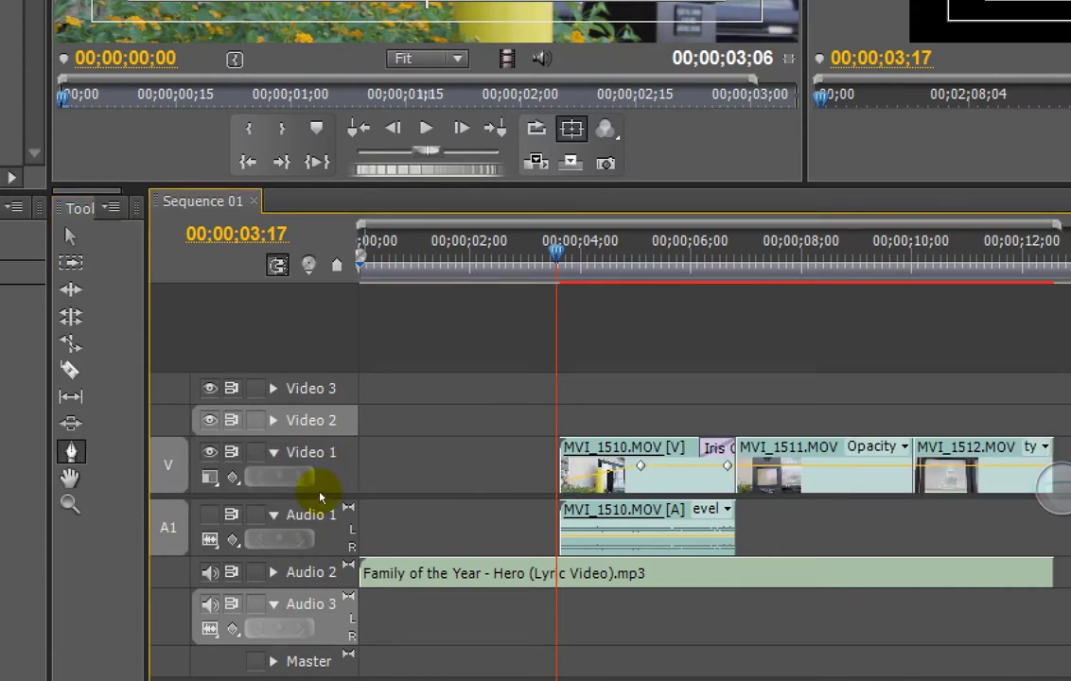
{"action": "scroll", "coordinate": [585, 515], "scroll_direction": "down", "scroll_amount": 10}
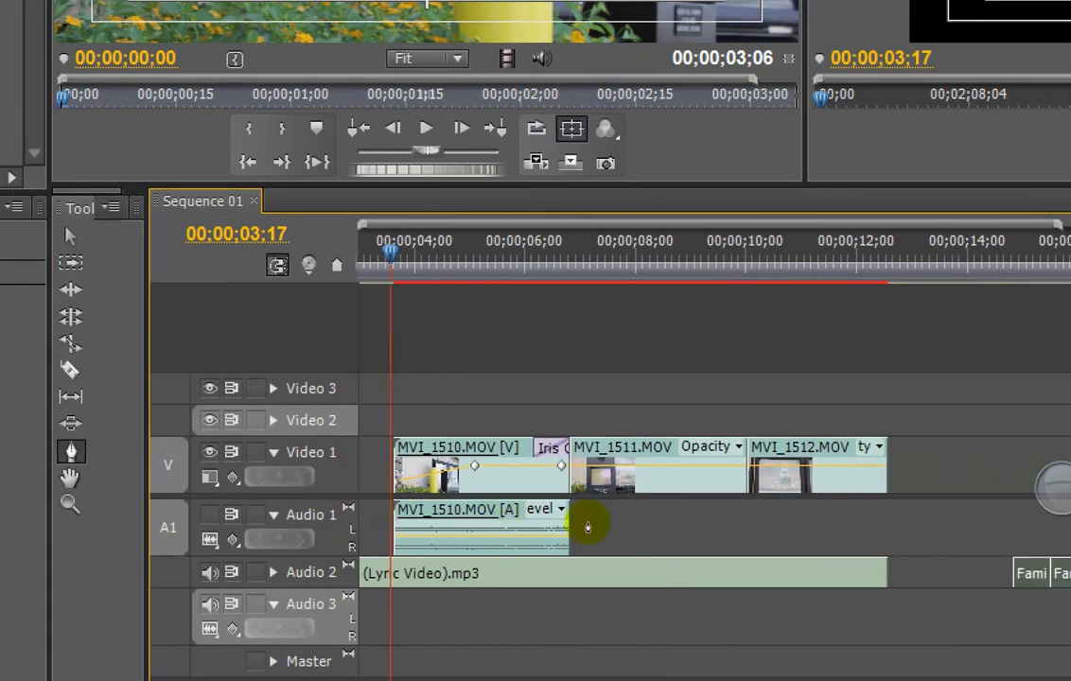
{"action": "scroll", "coordinate": [587, 518], "scroll_direction": "down", "scroll_amount": 3}
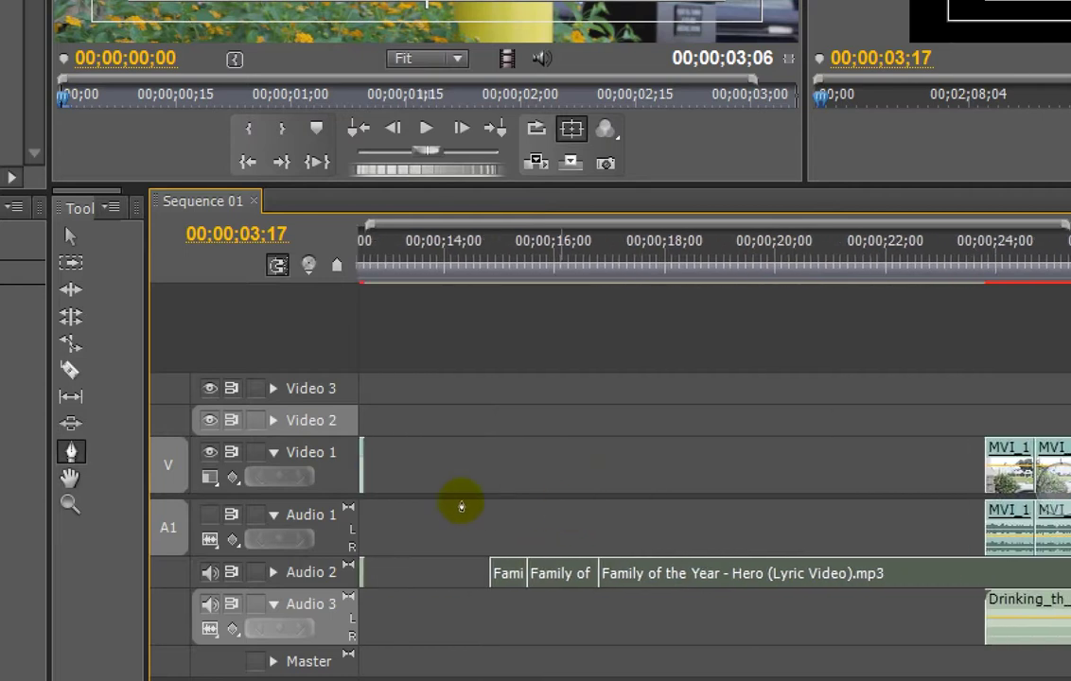
{"action": "scroll", "coordinate": [447, 504], "scroll_direction": "up", "scroll_amount": 4}
{"action": "scroll", "coordinate": [448, 511], "scroll_direction": "up", "scroll_amount": 5}
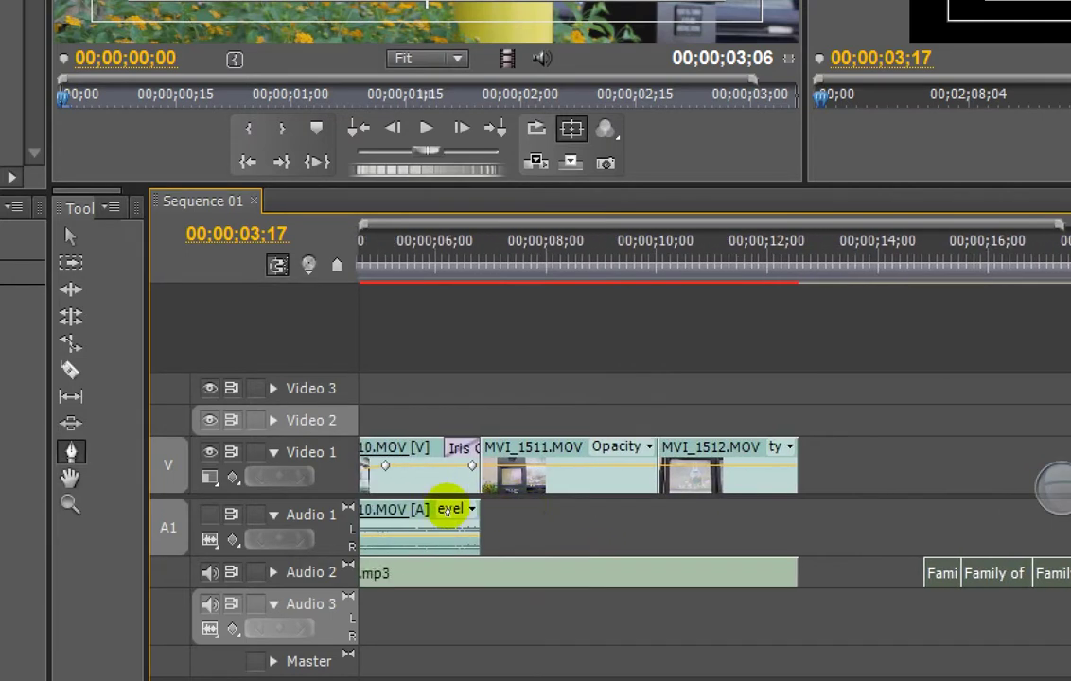
{"action": "scroll", "coordinate": [450, 510], "scroll_direction": "down", "scroll_amount": 2}
{"action": "scroll", "coordinate": [449, 508], "scroll_direction": "down", "scroll_amount": 1}
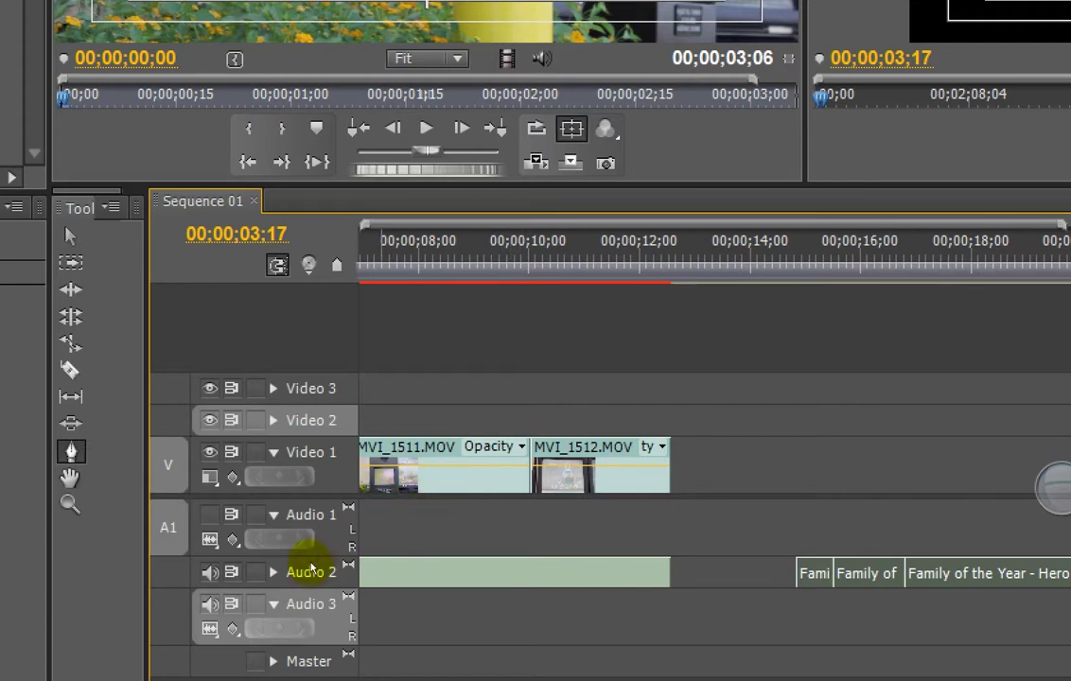
{"action": "left_click", "coordinate": [274, 572]}
{"action": "scroll", "coordinate": [445, 548], "scroll_direction": "up", "scroll_amount": 2}
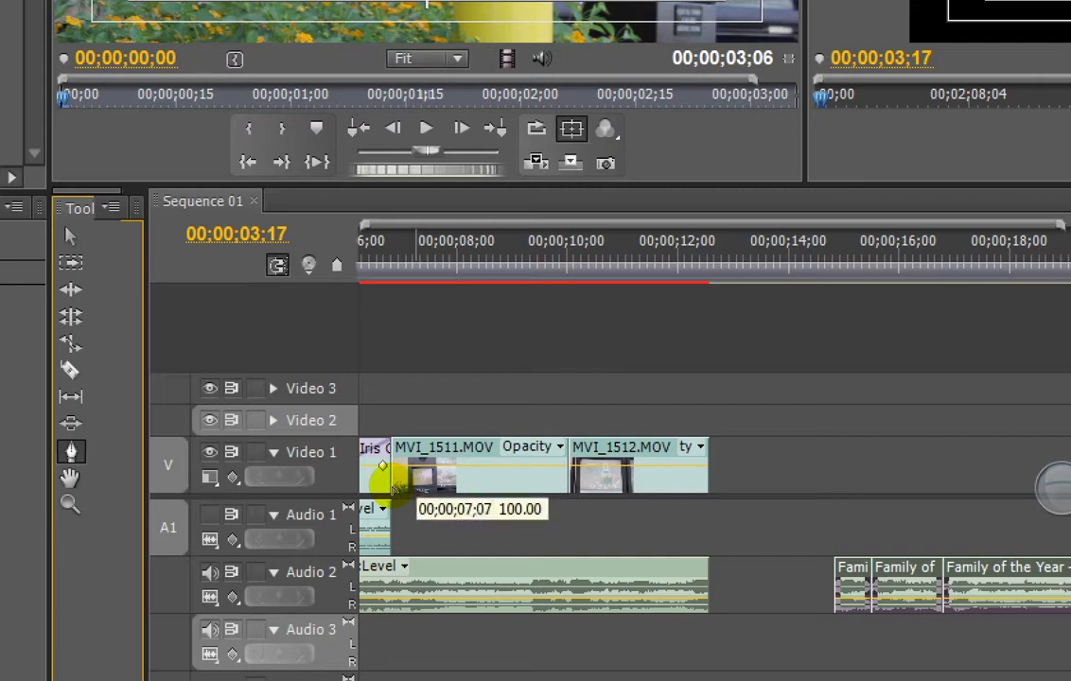
Step: Add six opacity keyframes to MVI_1511.MOV and pull the first one down to 0.00
{"action": "left_click", "coordinate": [416, 466], "text": "ctrl"}
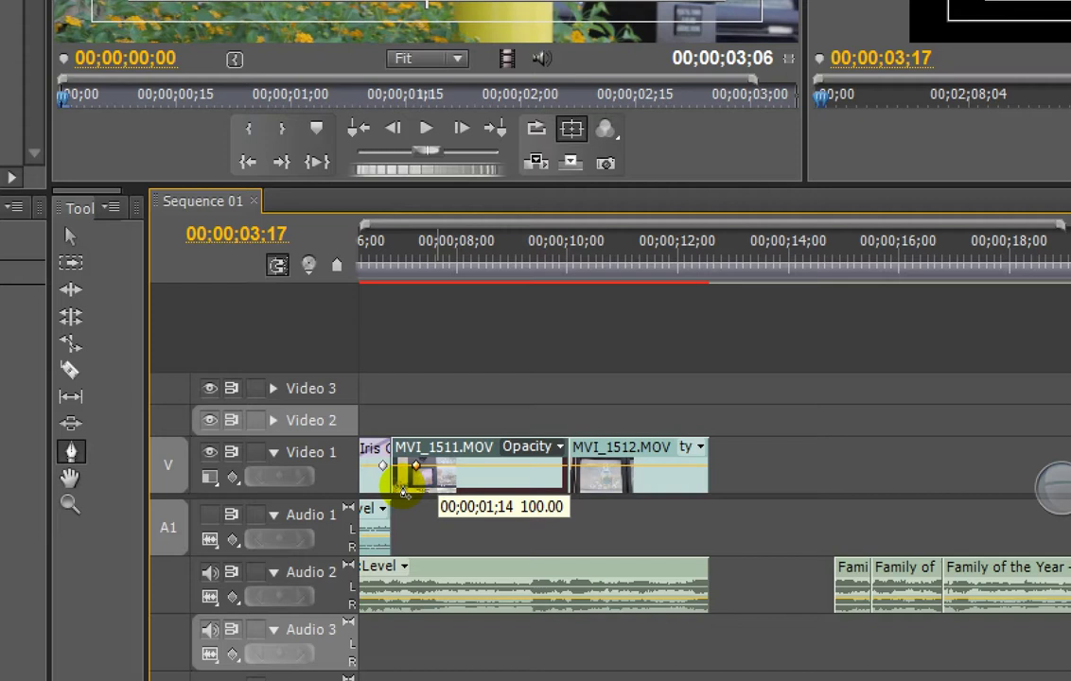
{"action": "left_click", "coordinate": [404, 492], "text": "ctrl"}
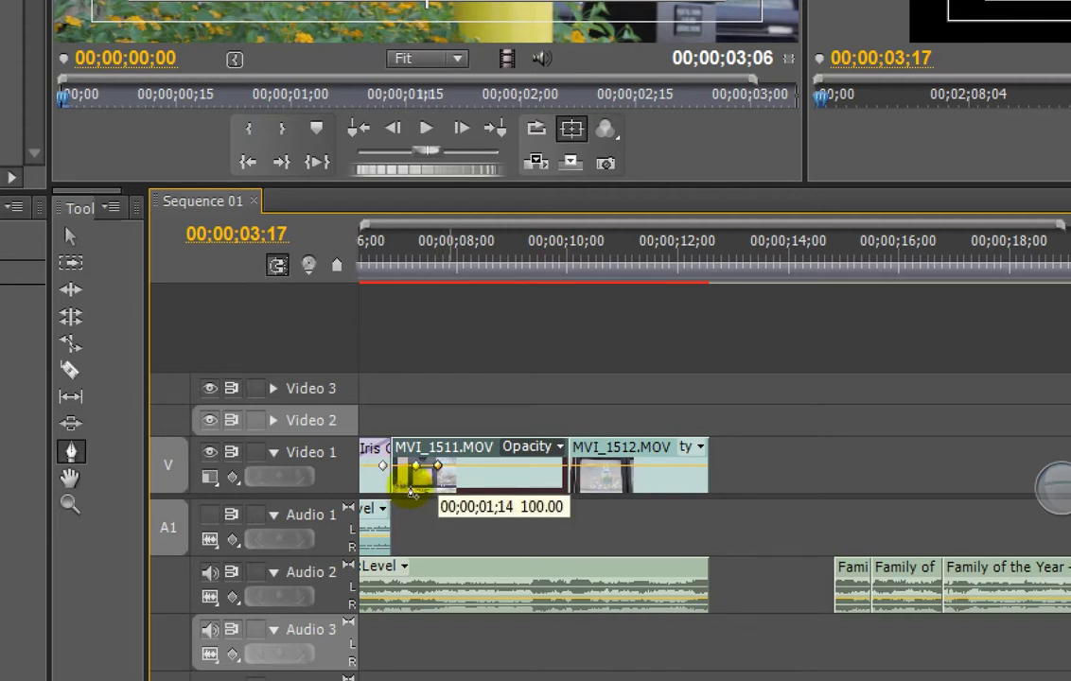
{"action": "left_click", "coordinate": [416, 492], "text": "ctrl"}
{"action": "left_click", "coordinate": [438, 495], "text": "ctrl"}
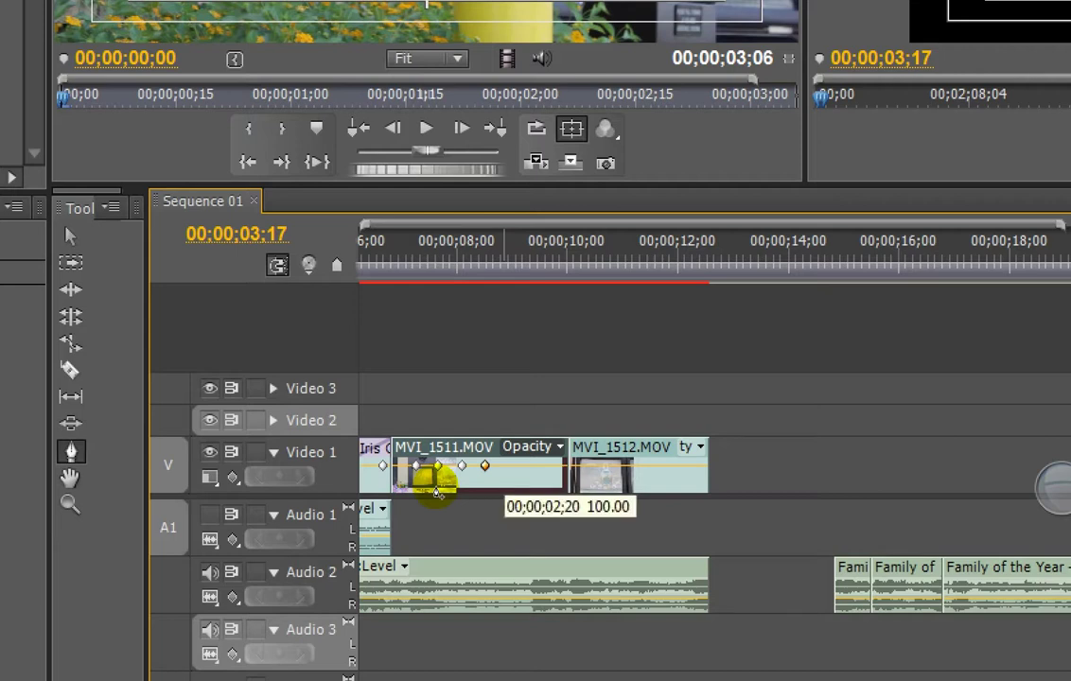
{"action": "left_click", "coordinate": [437, 493], "text": "ctrl"}
{"action": "left_click", "coordinate": [440, 493], "text": "ctrl"}
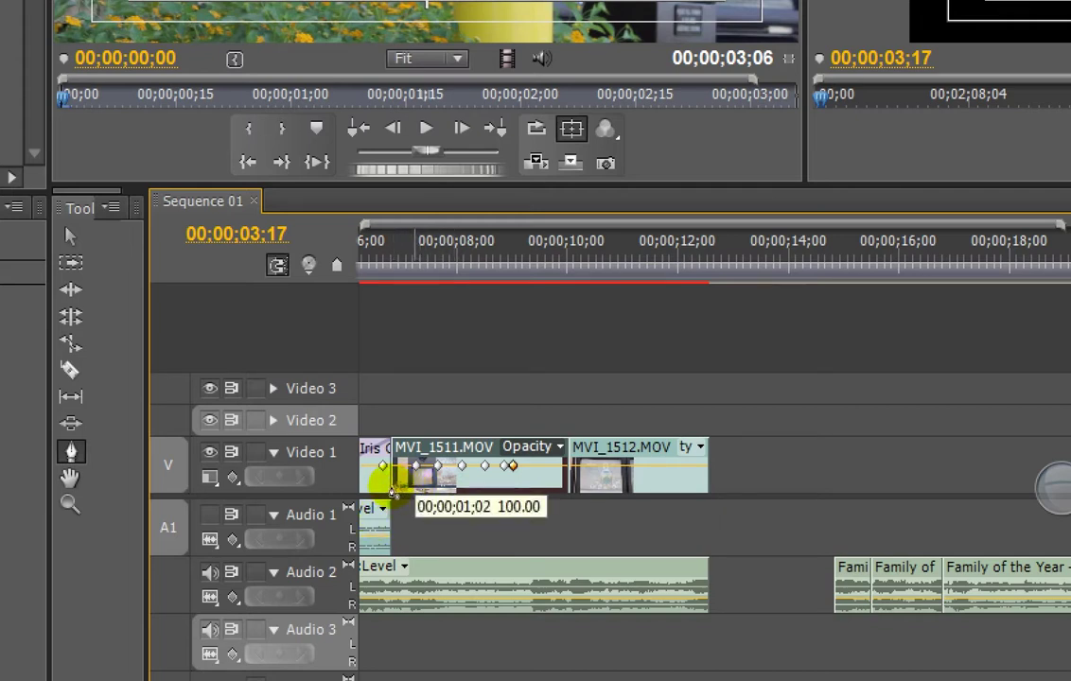
{"action": "left_click", "coordinate": [416, 466]}
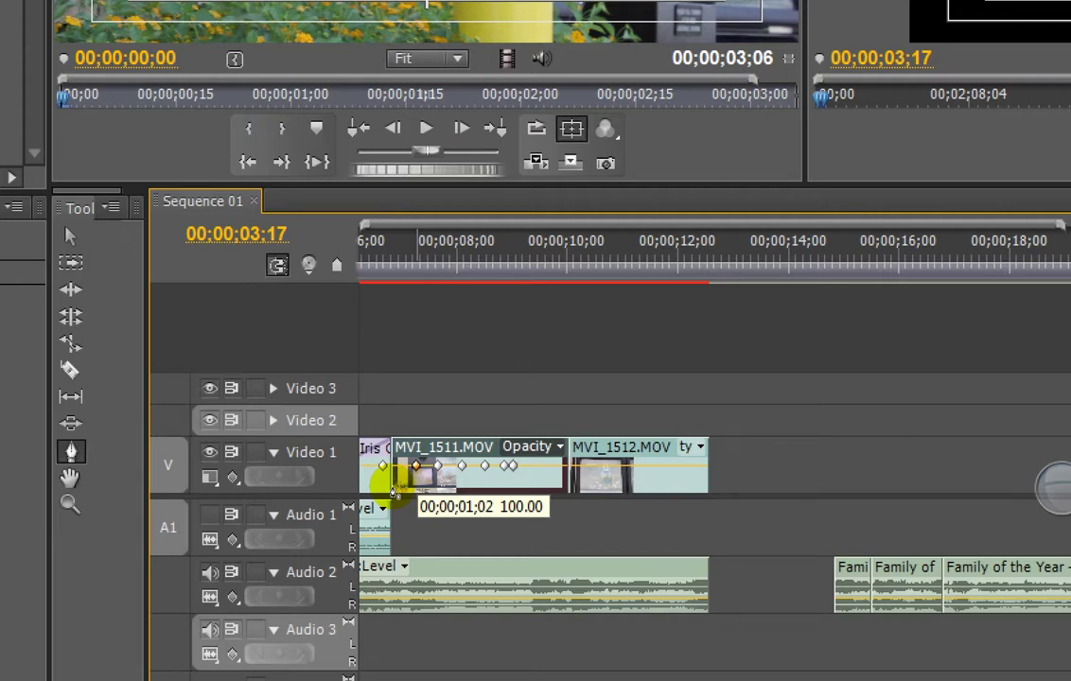
{"action": "left_click_drag", "start_coordinate": [393, 491], "coordinate": [396, 483]}
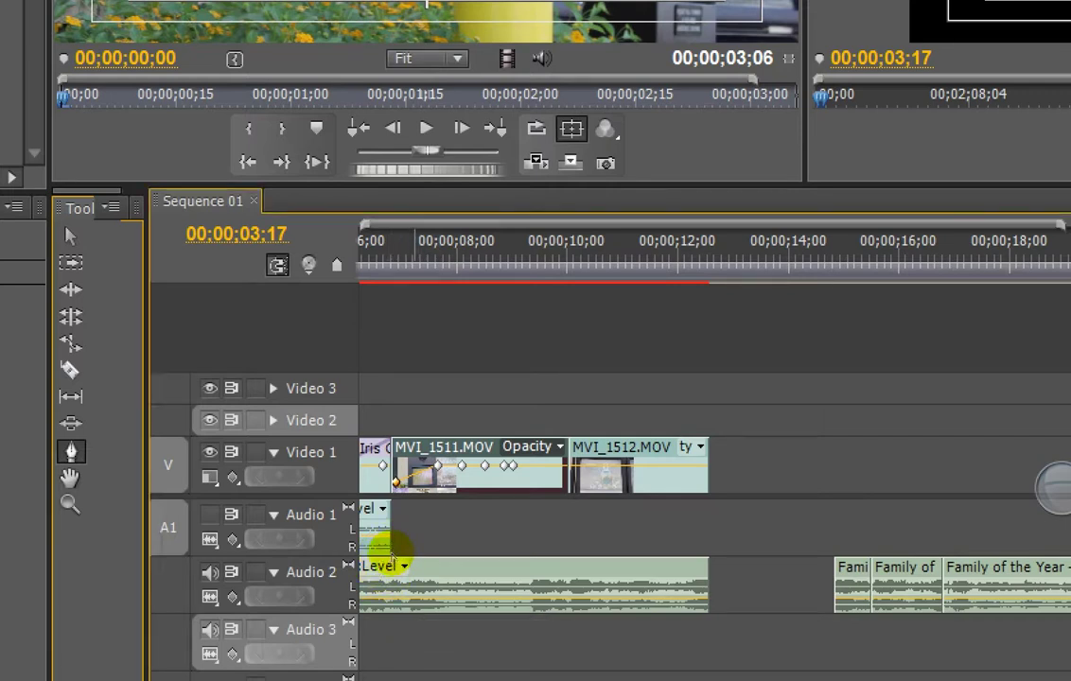
Step: Add two volume keyframes on the Audio 2 music, setting them to -oo dB and 6.02 dB
{"action": "left_click", "coordinate": [413, 560]}
{"action": "left_click", "coordinate": [413, 558]}
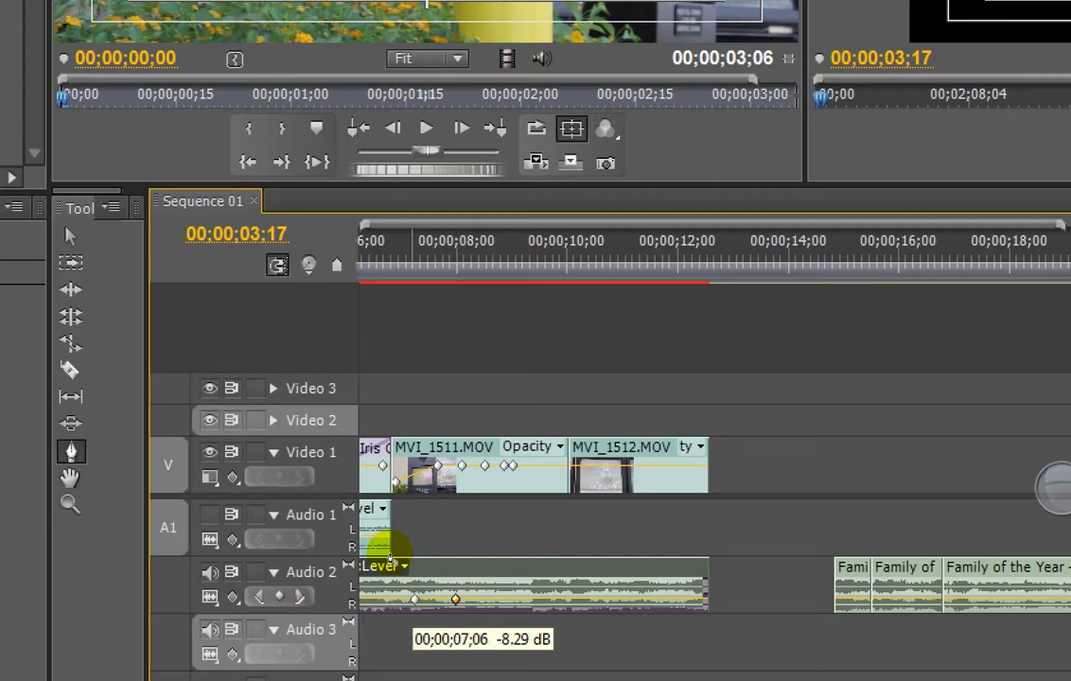
{"action": "left_click_drag", "start_coordinate": [415, 599], "coordinate": [399, 603]}
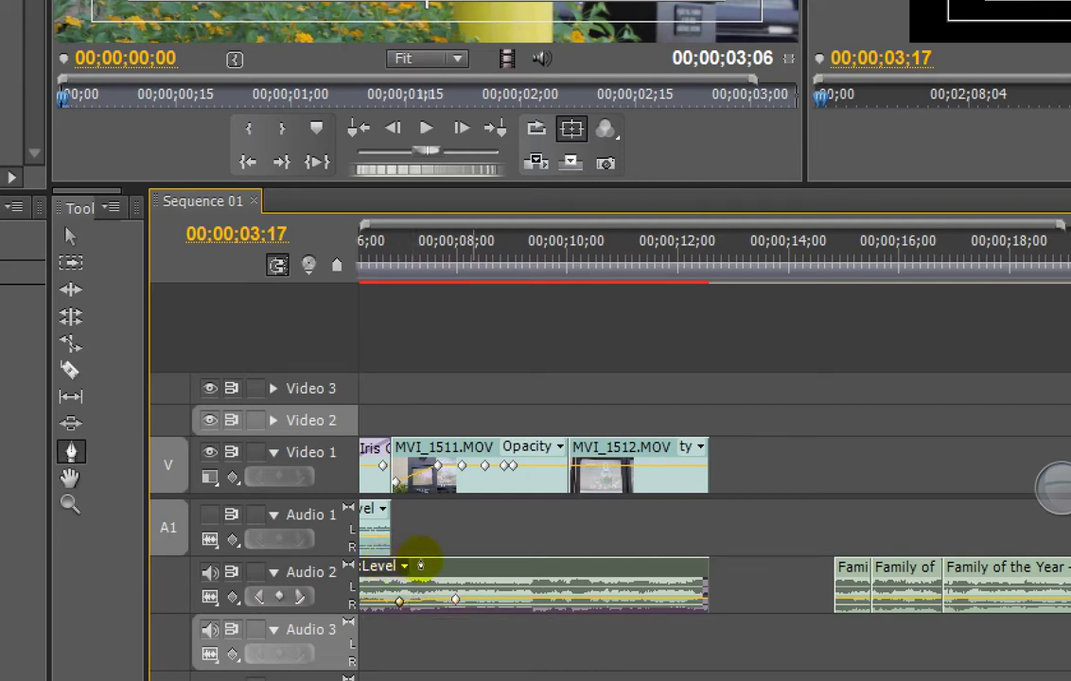
{"action": "left_click", "coordinate": [455, 599]}
{"action": "left_click_drag", "start_coordinate": [455, 599], "coordinate": [430, 585]}
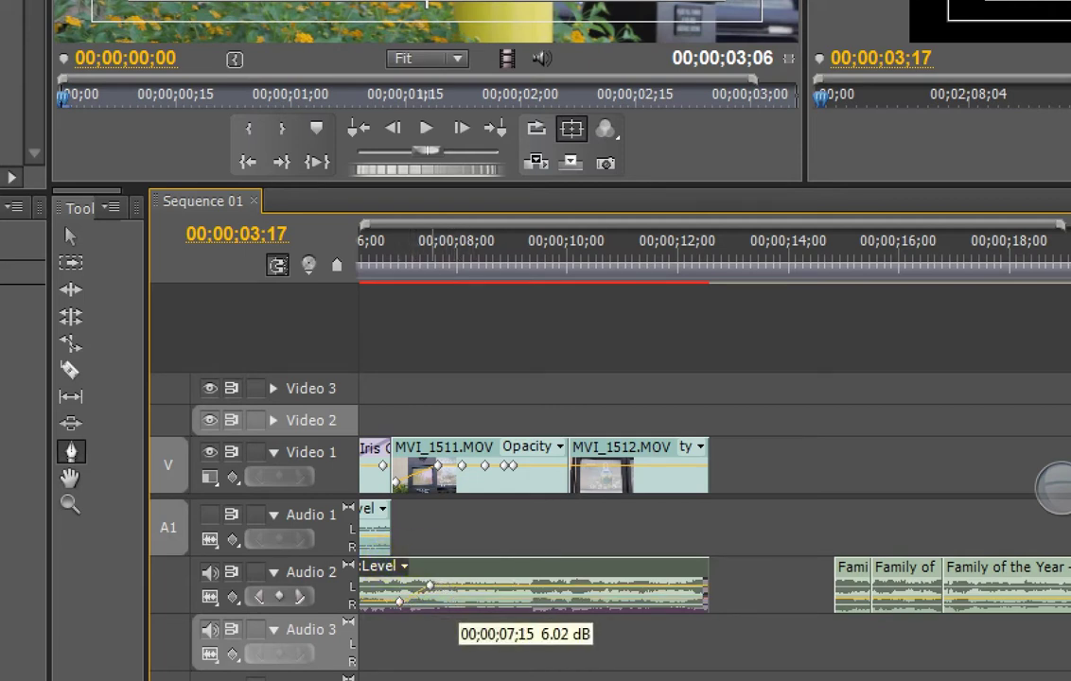
Step: Park the playhead near 00;00;06;20 and reset the screen magnification to normal
{"action": "left_click", "coordinate": [380, 382]}
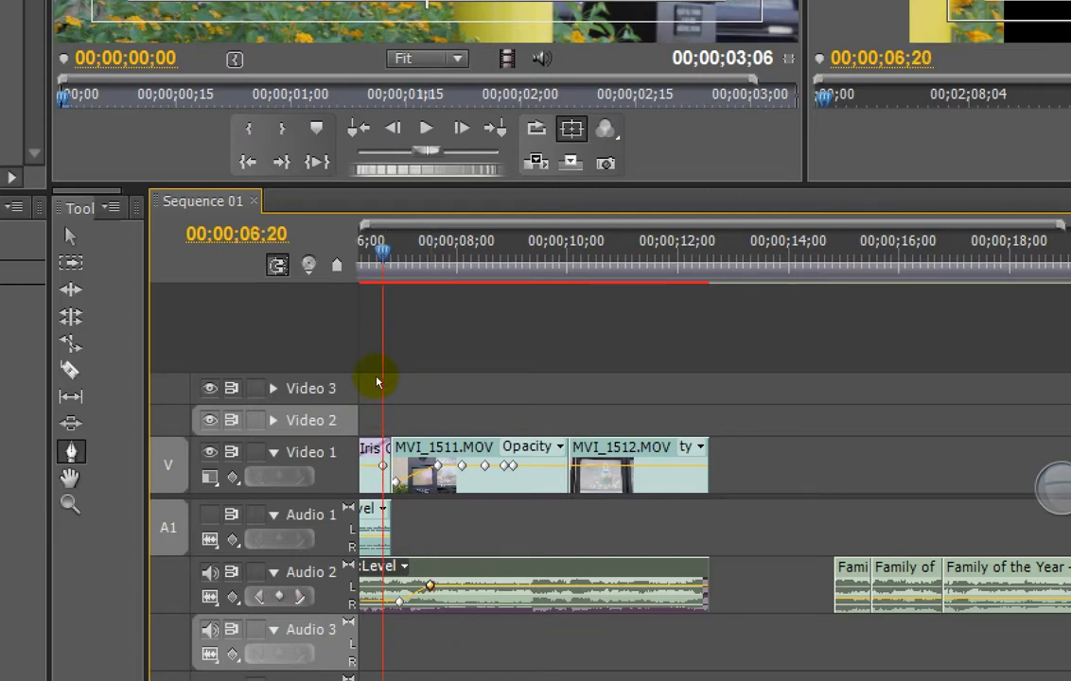
{"action": "key", "text": "Right"}
{"action": "key", "text": "Right"}
{"action": "key", "text": "Right"}
{"action": "key", "text": "Right"}
{"action": "key", "text": "Right"}
{"action": "key", "text": "Right"}
{"action": "key", "text": "Left"}
{"action": "key", "text": "Left"}
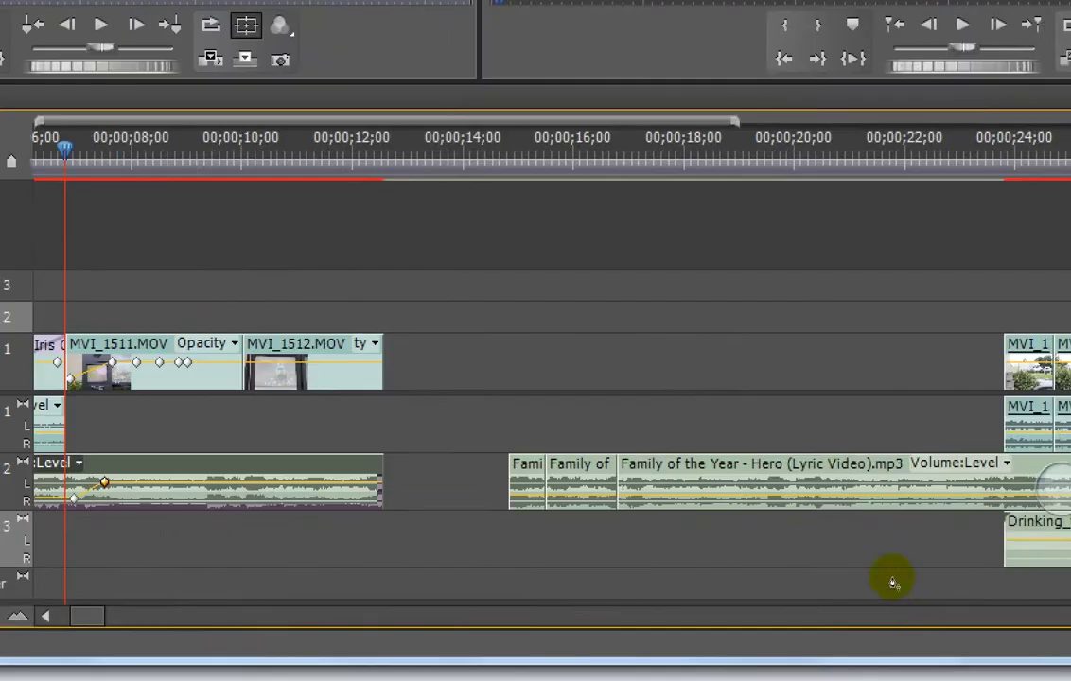
{"action": "left_click", "coordinate": [871, 552]}
{"action": "left_click", "coordinate": [881, 562]}
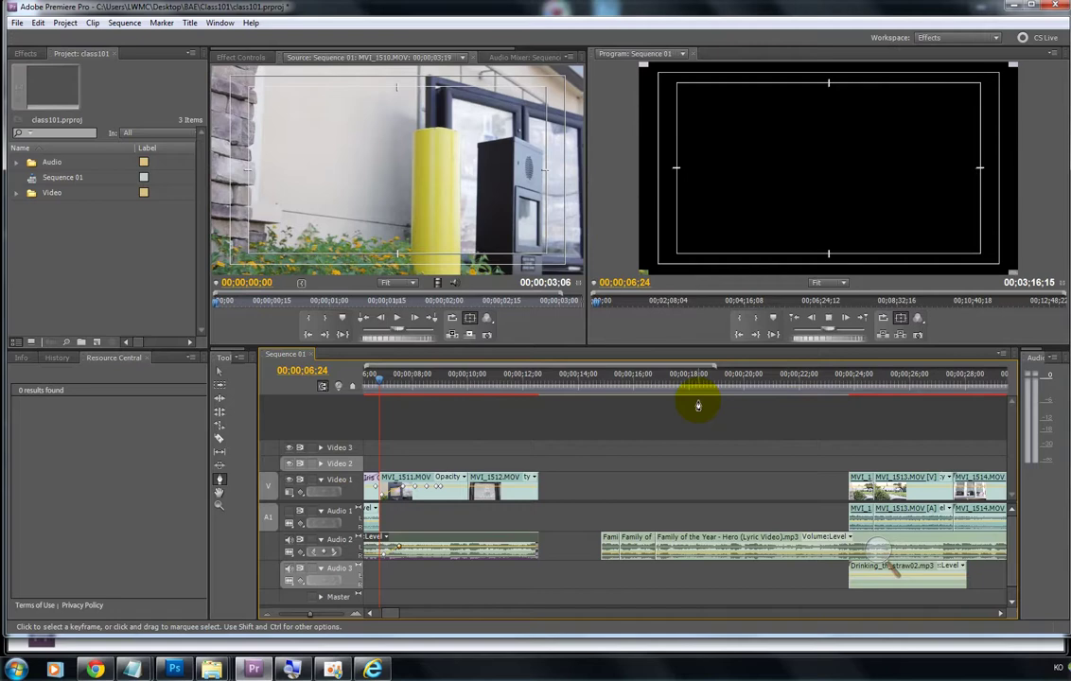
Step: Move the music's fade-in peak keyframe to 00;00;07;20 and preview the fade
{"action": "key", "text": "space"}
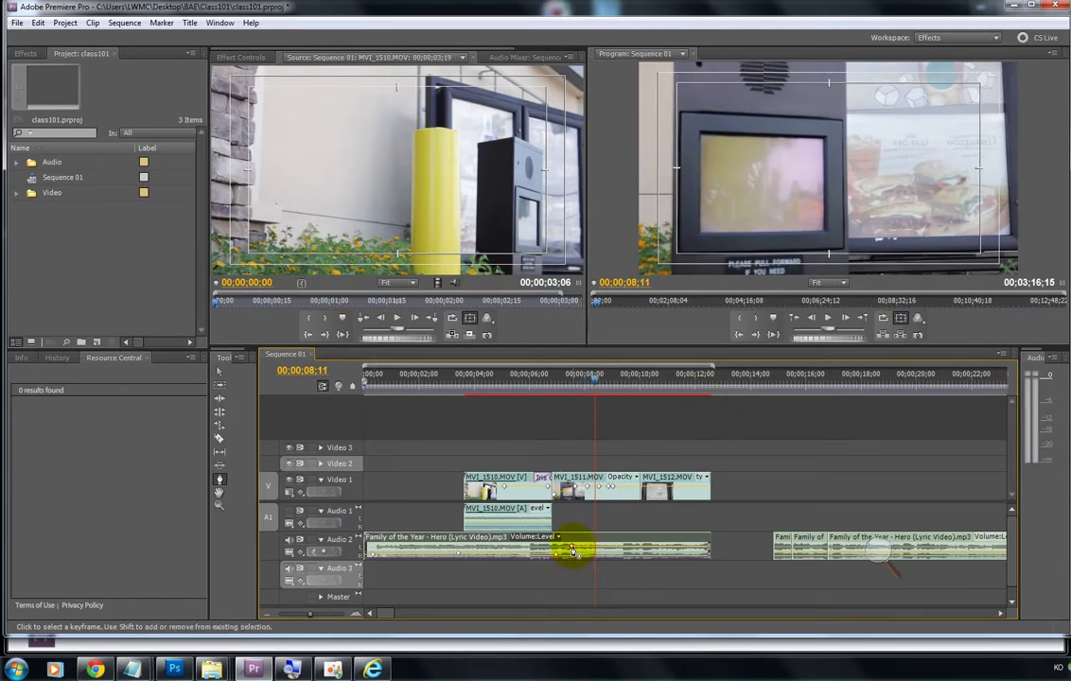
{"action": "left_click_drag", "start_coordinate": [572, 551], "coordinate": [573, 547]}
{"action": "mouse_move", "coordinate": [555, 378]}
{"action": "left_mouse_down"}
{"action": "mouse_move", "coordinate": [545, 376]}
{"action": "mouse_move", "coordinate": [555, 378]}
{"action": "left_mouse_up"}
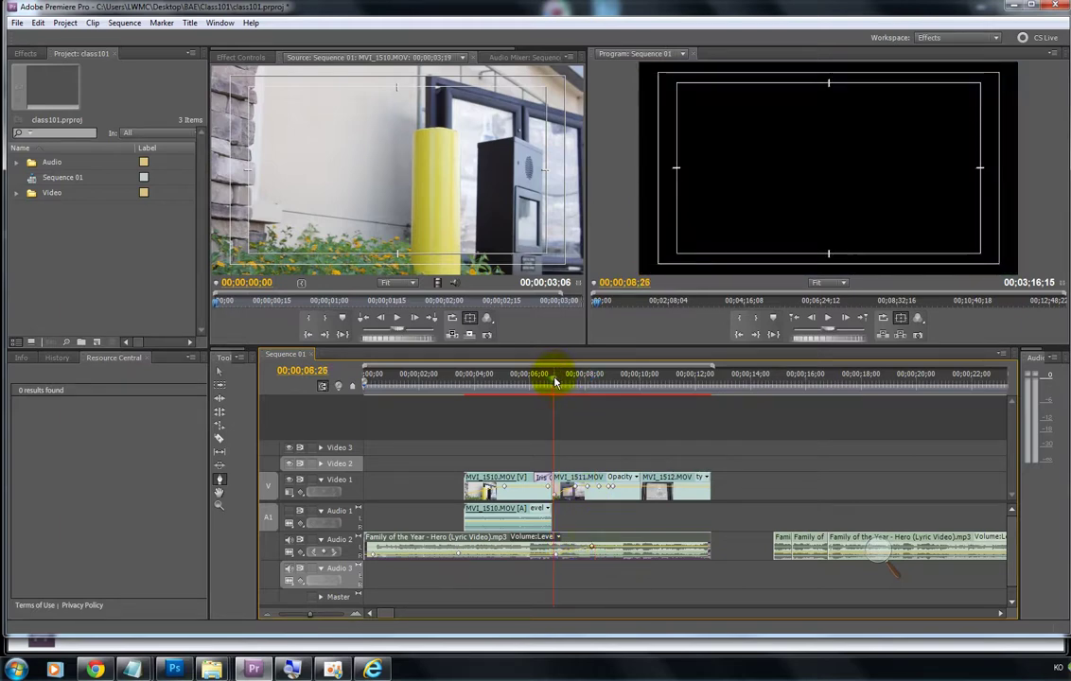
{"action": "key", "text": "space"}
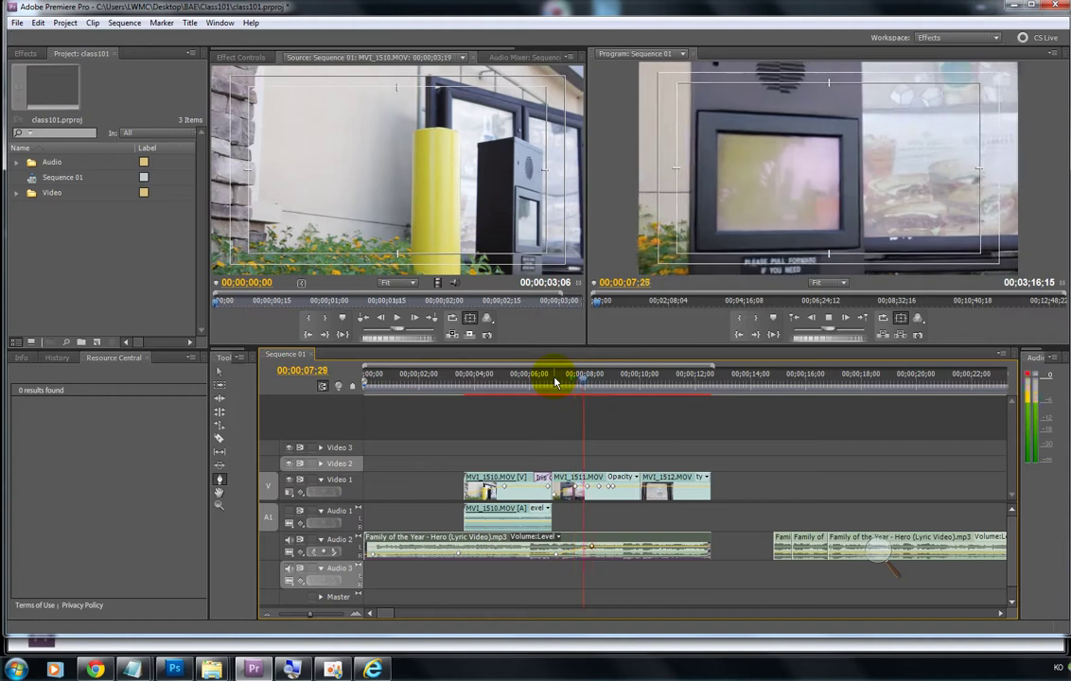
{"action": "key", "text": "space"}
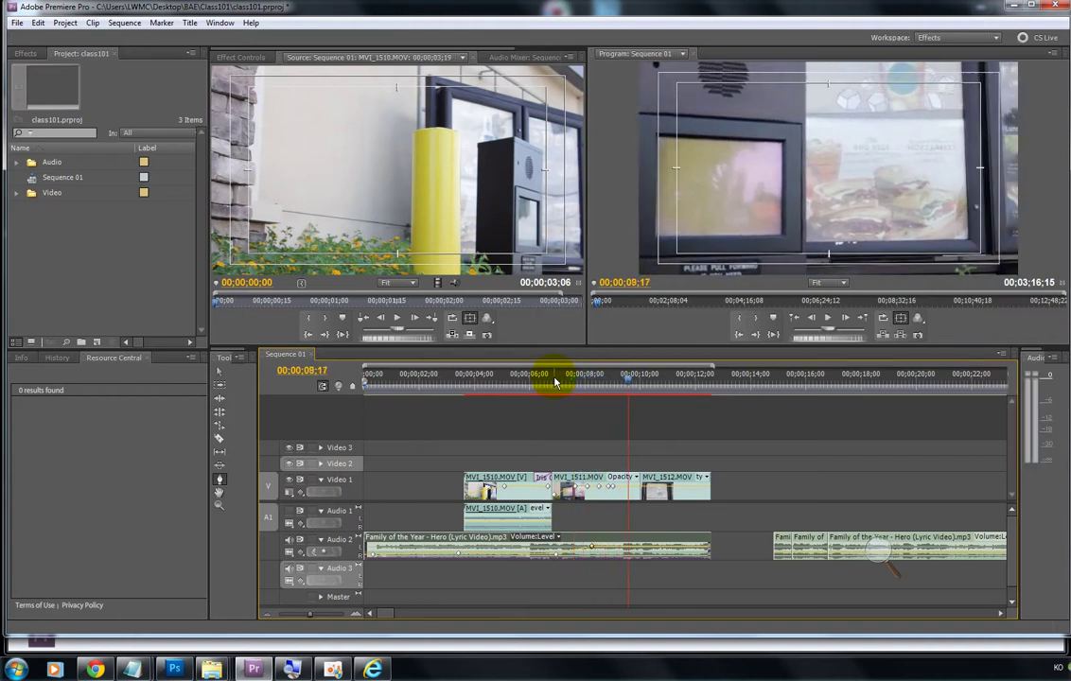
Step: Shift the volume keyframe slightly earlier, replay from 00;00;06;24, then magnify the screen to 200%
{"action": "left_click_drag", "start_coordinate": [556, 557], "coordinate": [551, 556]}
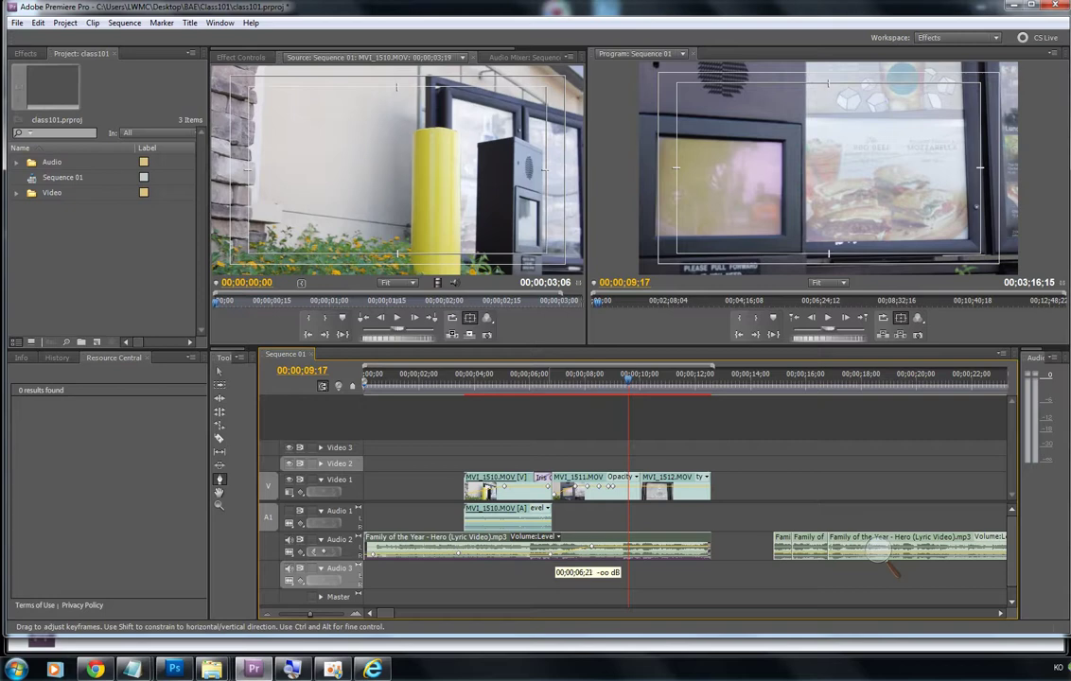
{"action": "left_click", "coordinate": [551, 389]}
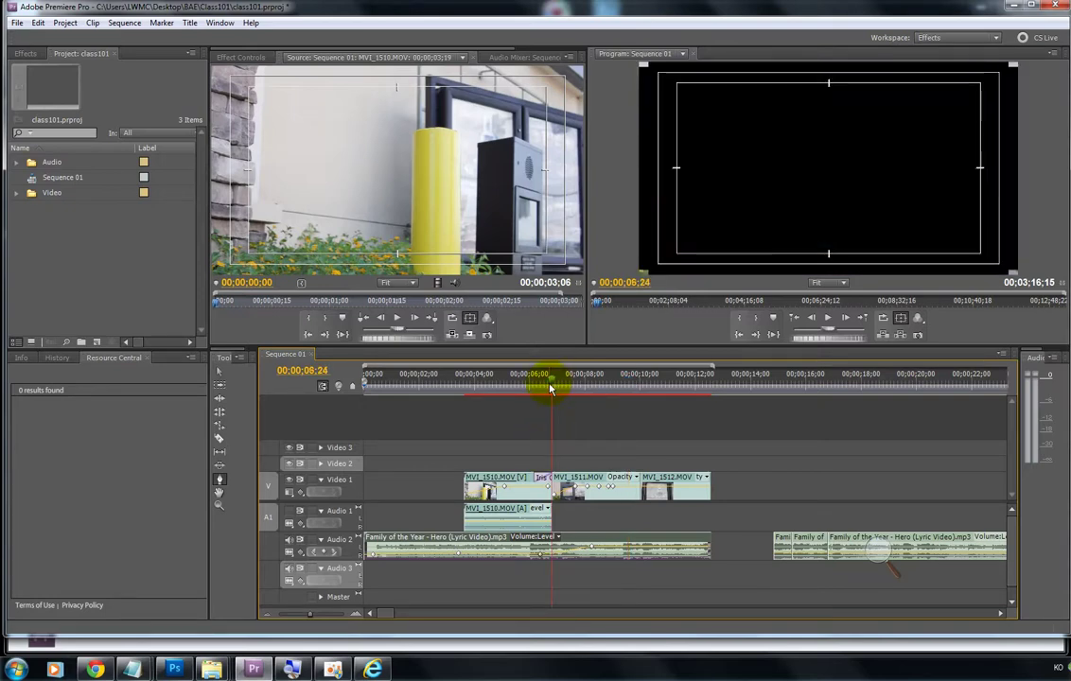
{"action": "key", "text": "space"}
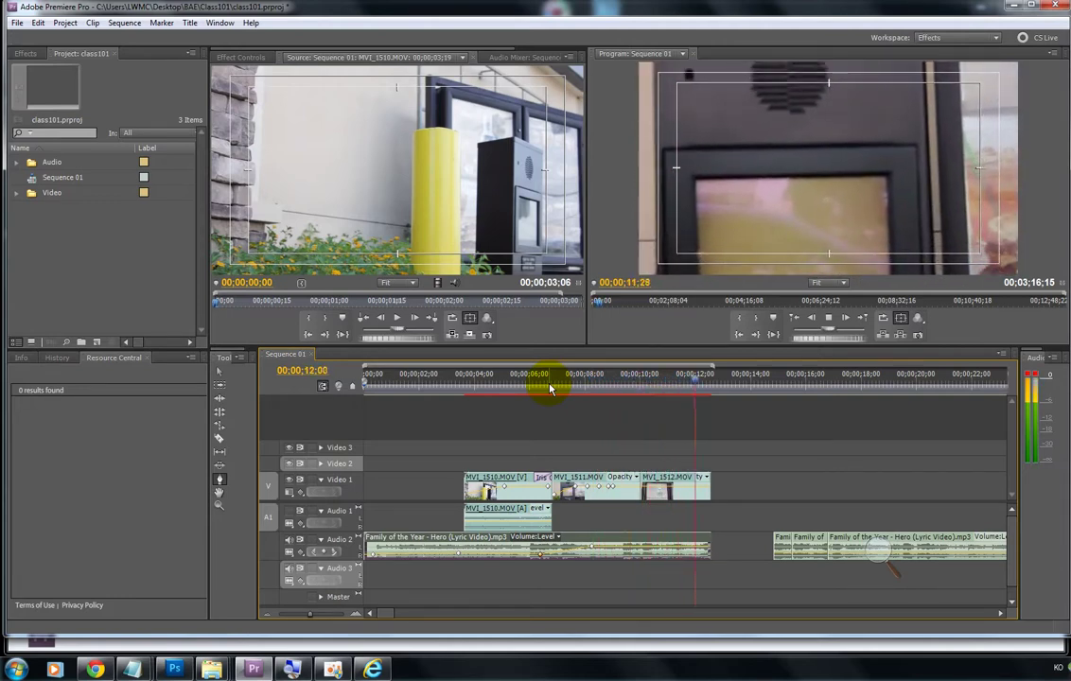
{"action": "key", "text": "space"}
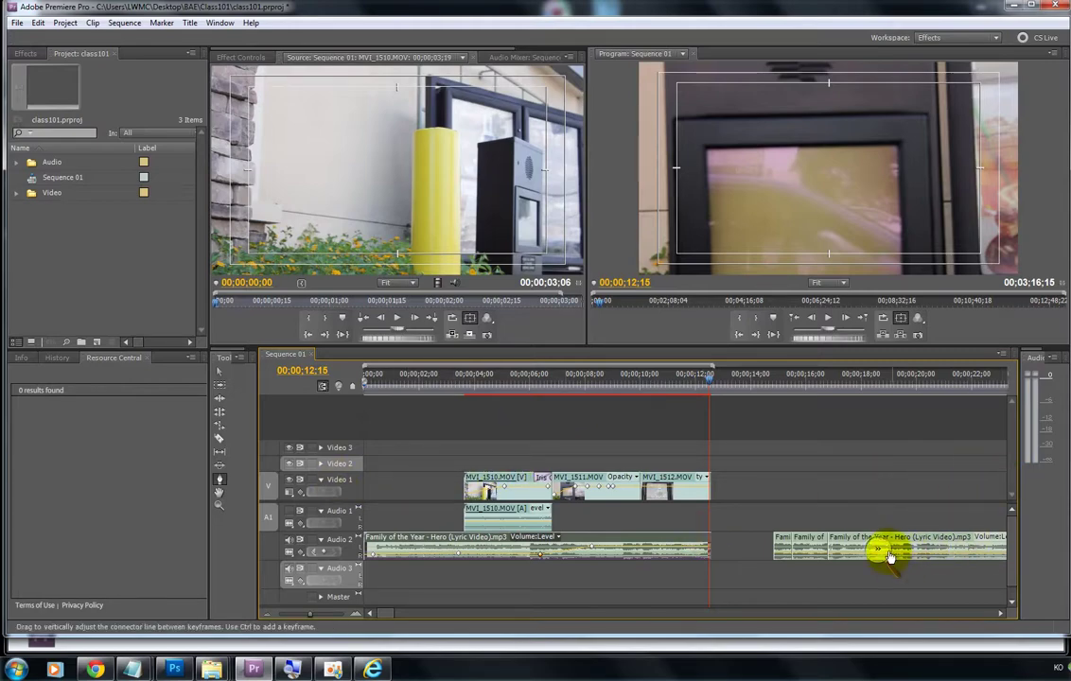
{"action": "key", "text": "super+plus"}
{"action": "left_click", "coordinate": [890, 555]}
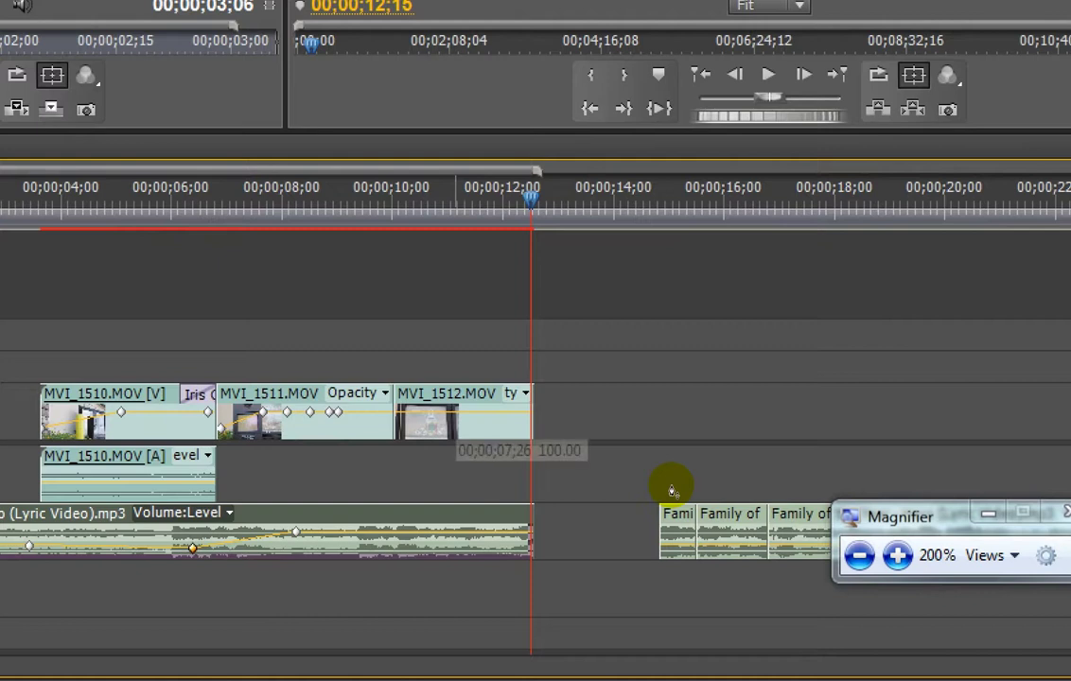
Step: Keyframe MVI_1512.MOV's opacity down to a fade-out and drop the music's final volume to silence
{"action": "left_click", "coordinate": [464, 412], "text": "ctrl"}
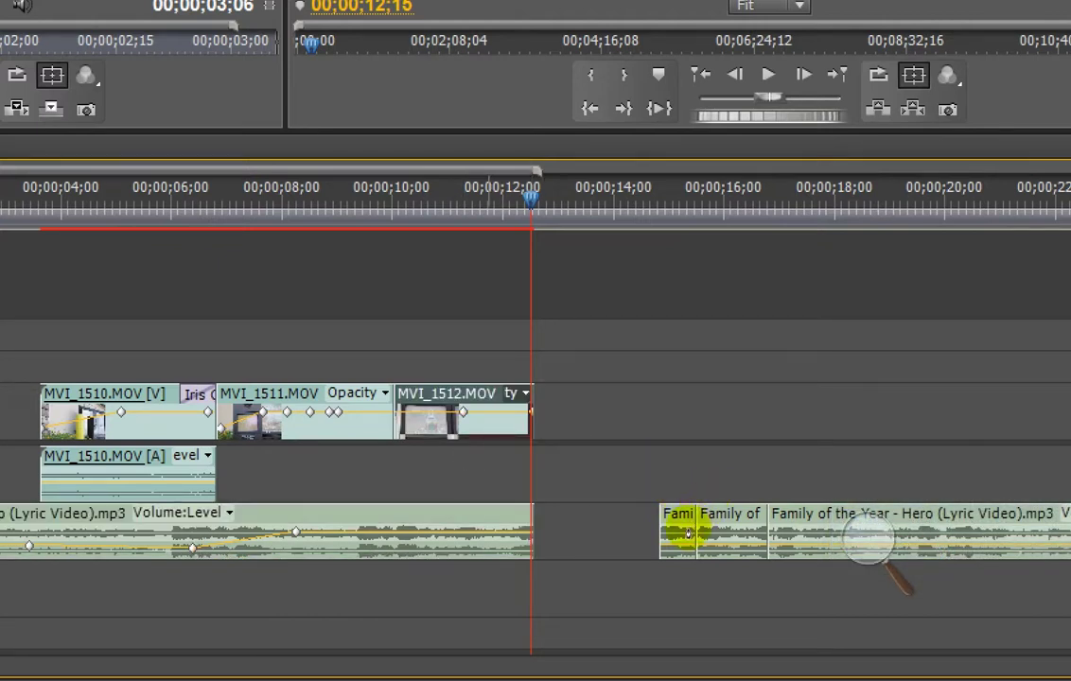
{"action": "left_click_drag", "start_coordinate": [530, 412], "coordinate": [532, 430]}
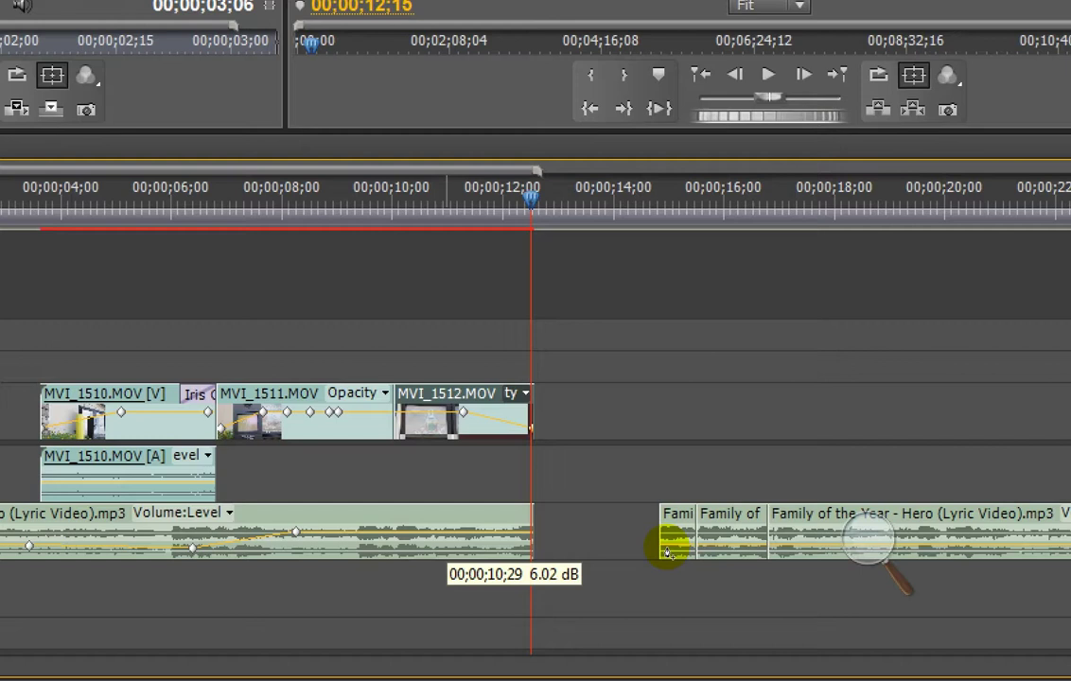
{"action": "left_click", "coordinate": [447, 532], "text": "ctrl"}
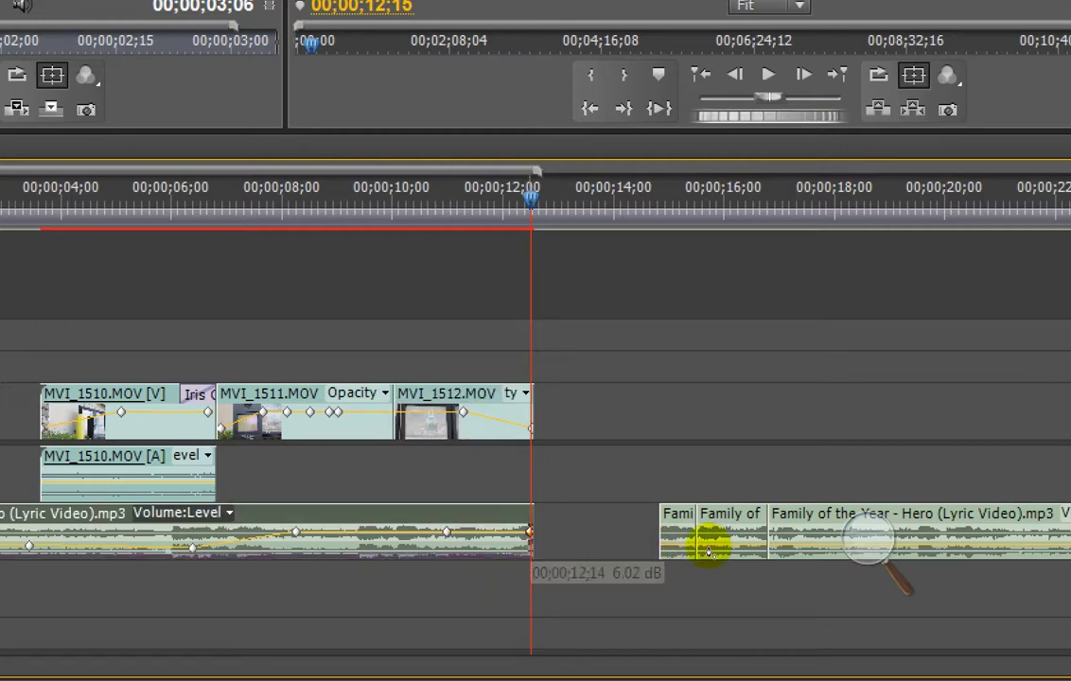
{"action": "left_click", "coordinate": [530, 531], "text": "ctrl"}
{"action": "left_click_drag", "start_coordinate": [530, 531], "coordinate": [530, 547]}
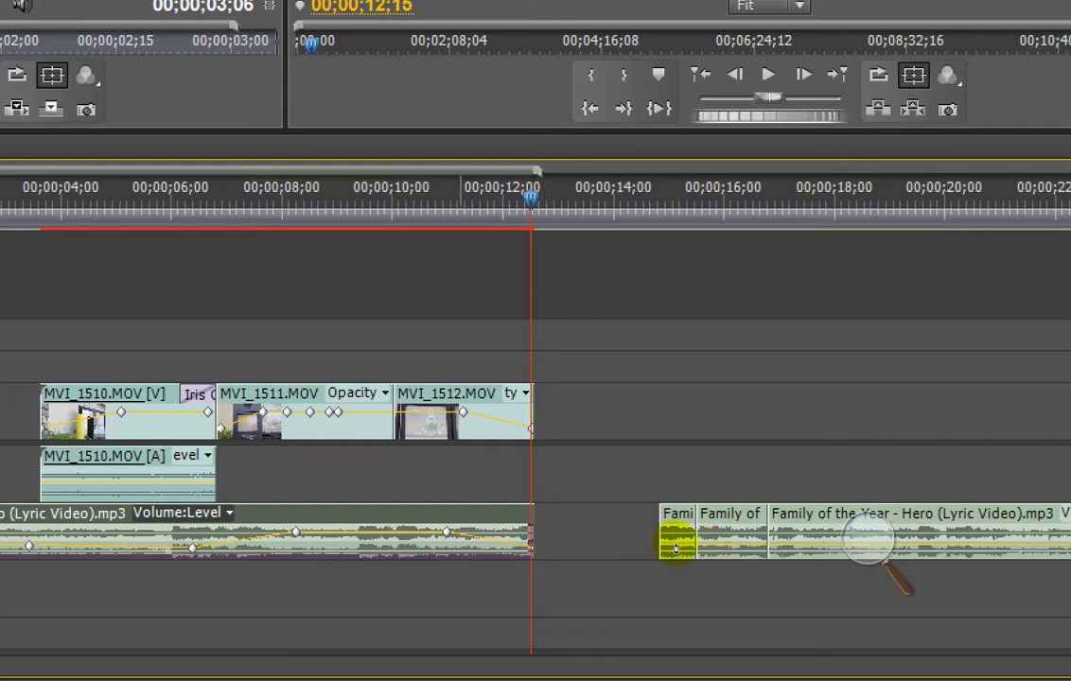
Step: Zoom the screen back to 100% and park the playhead at 00;00;11;07
{"action": "left_click", "coordinate": [878, 556]}
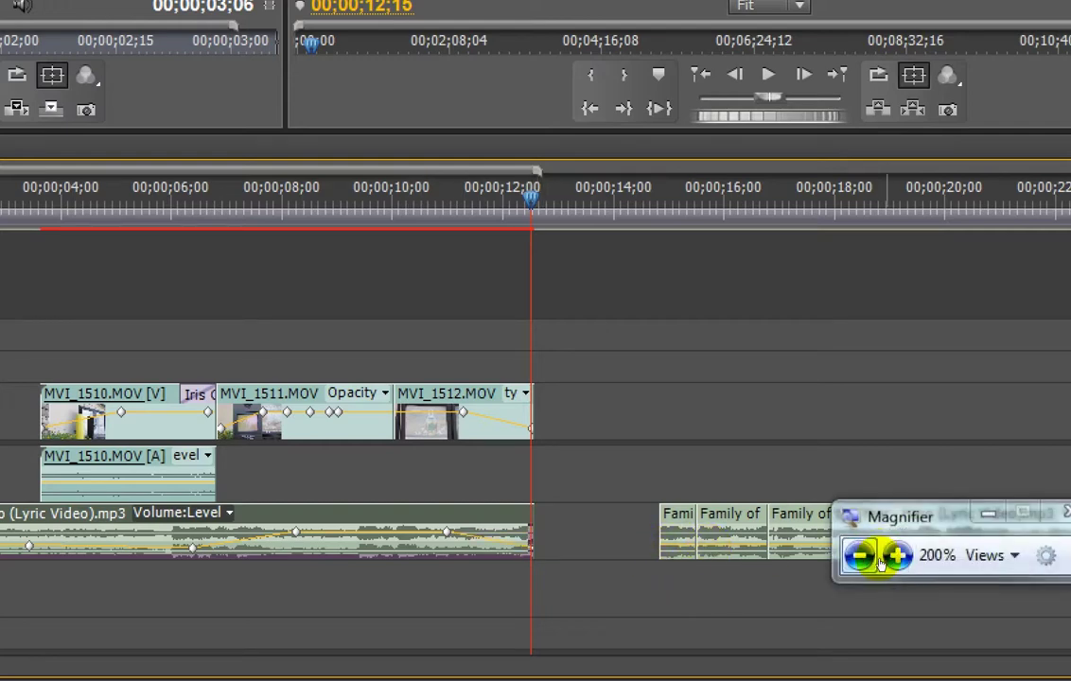
{"action": "left_click", "coordinate": [870, 556]}
{"action": "left_click", "coordinate": [676, 382]}
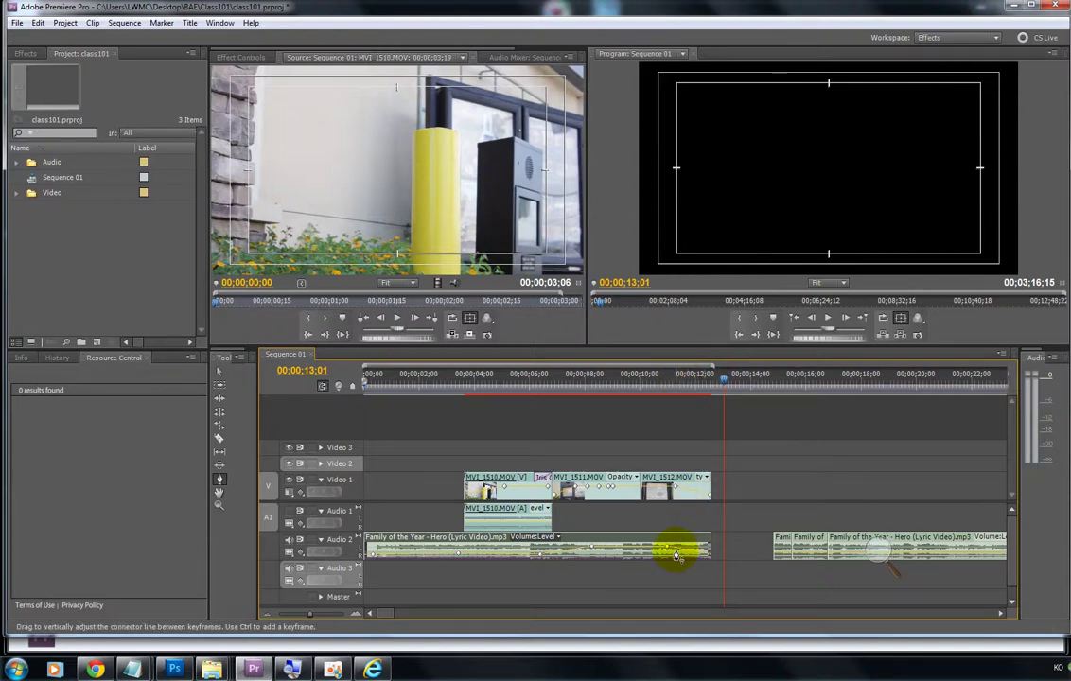
Step: Drag the music and MVI_1512.MOV fade-out start keyframes left, then review from 00;00;09;04
{"action": "mouse_move", "coordinate": [675, 555]}
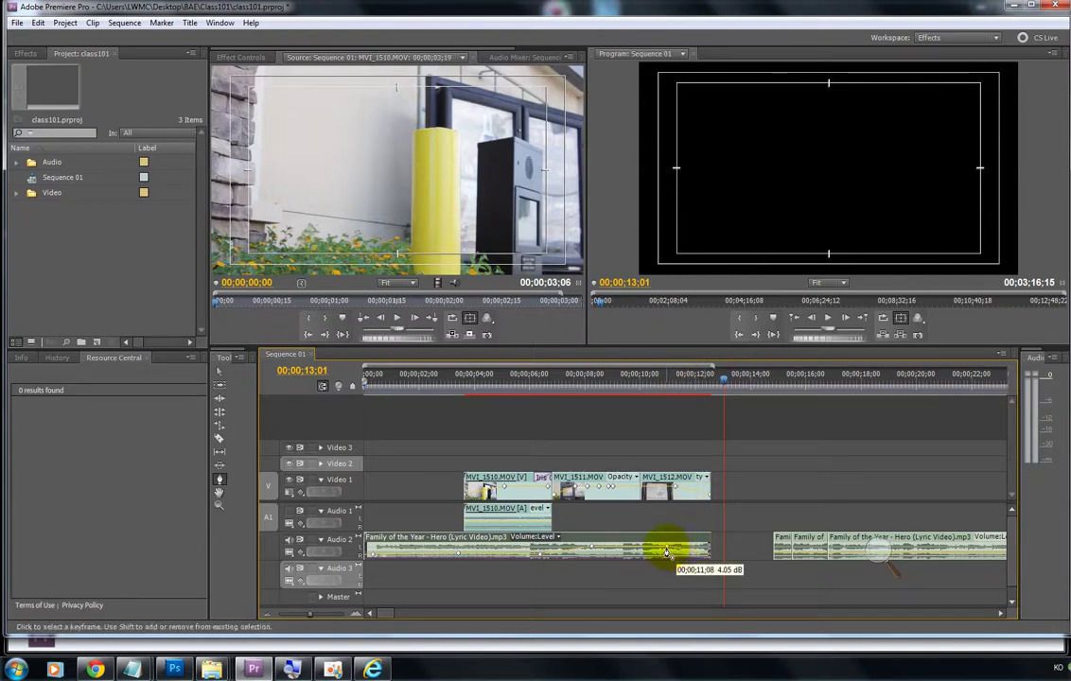
{"action": "left_click_drag", "start_coordinate": [667, 552], "coordinate": [659, 547]}
{"action": "left_click_drag", "start_coordinate": [674, 487], "coordinate": [646, 486]}
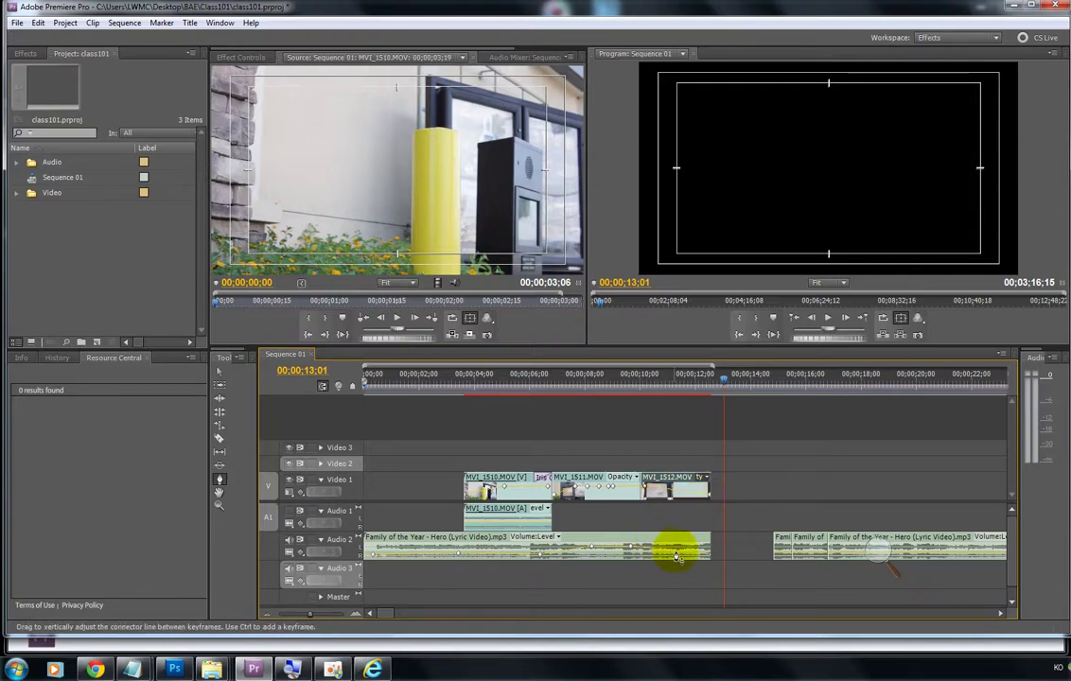
{"action": "left_click", "coordinate": [617, 382]}
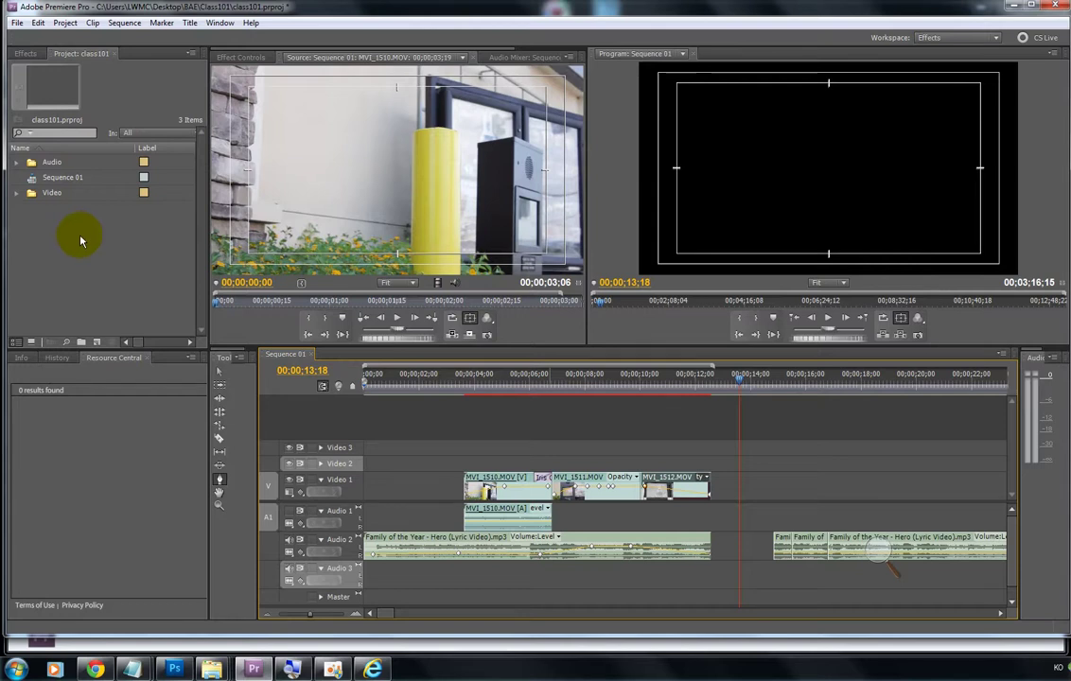
Step: Create a new title named Title 01 from the Project panel
{"action": "right_click", "coordinate": [91, 231]}
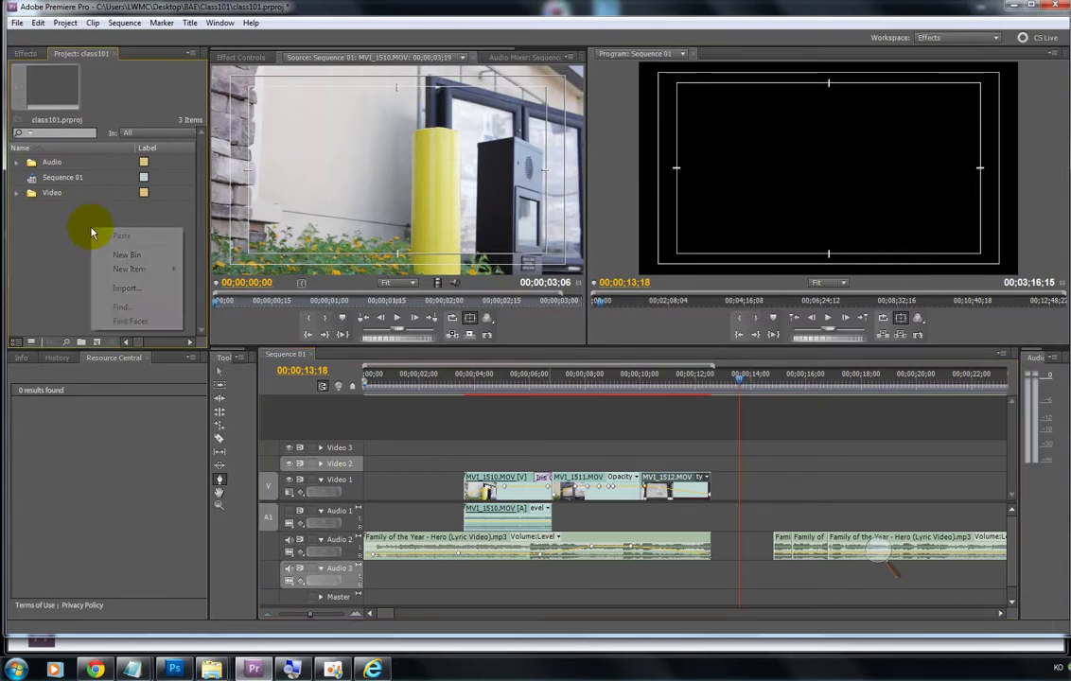
{"action": "mouse_move", "coordinate": [134, 274]}
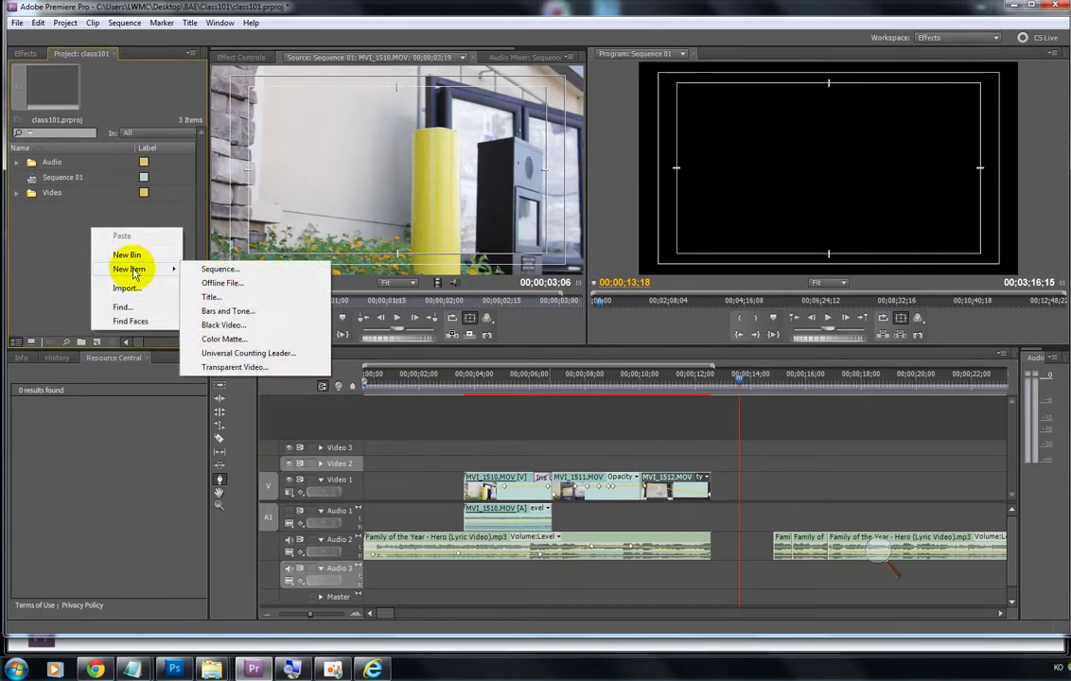
{"action": "left_click", "coordinate": [219, 301]}
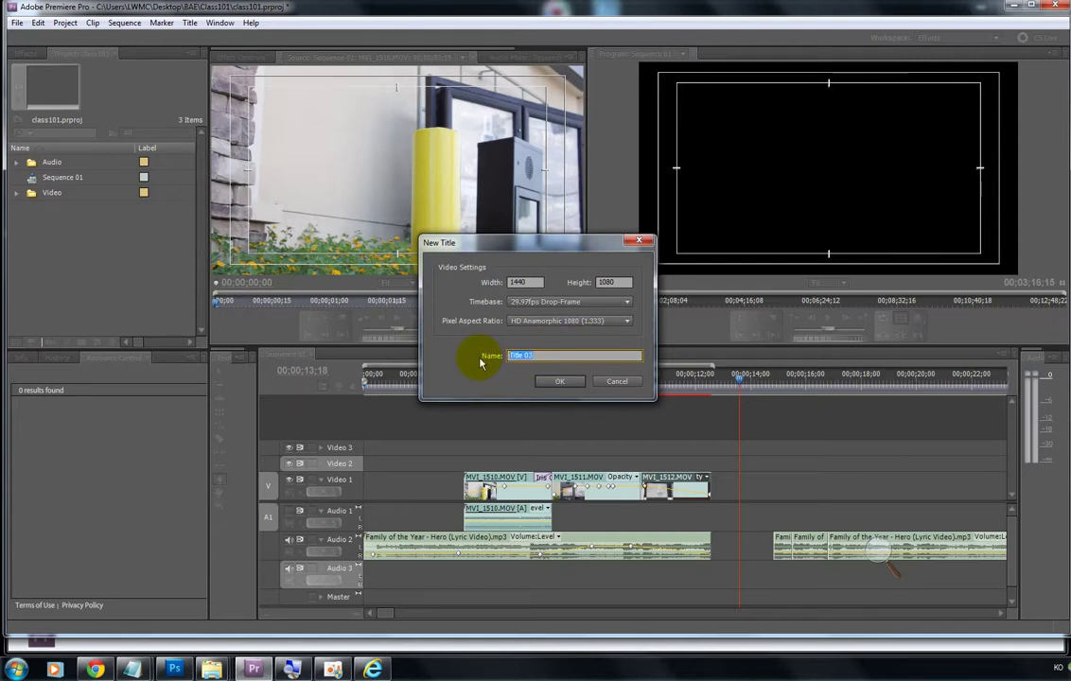
{"action": "type", "text": "1"}
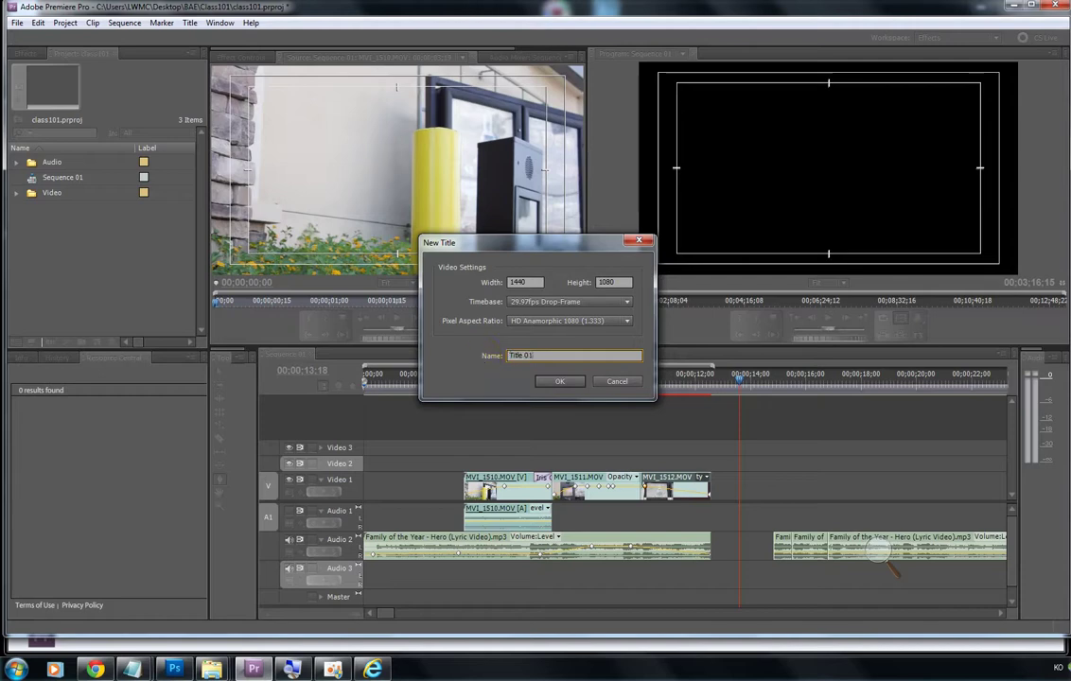
{"action": "key", "text": "Return"}
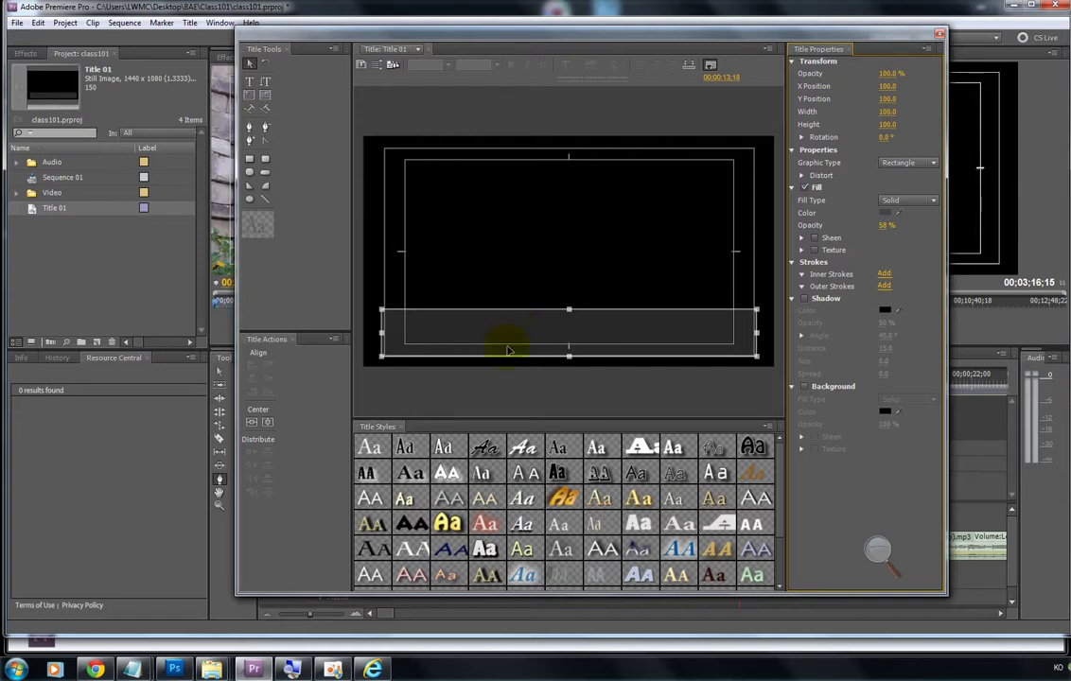
Step: Add a horizontal text box near the top of the title and begin typing 'Are'
{"action": "left_click", "coordinate": [465, 217]}
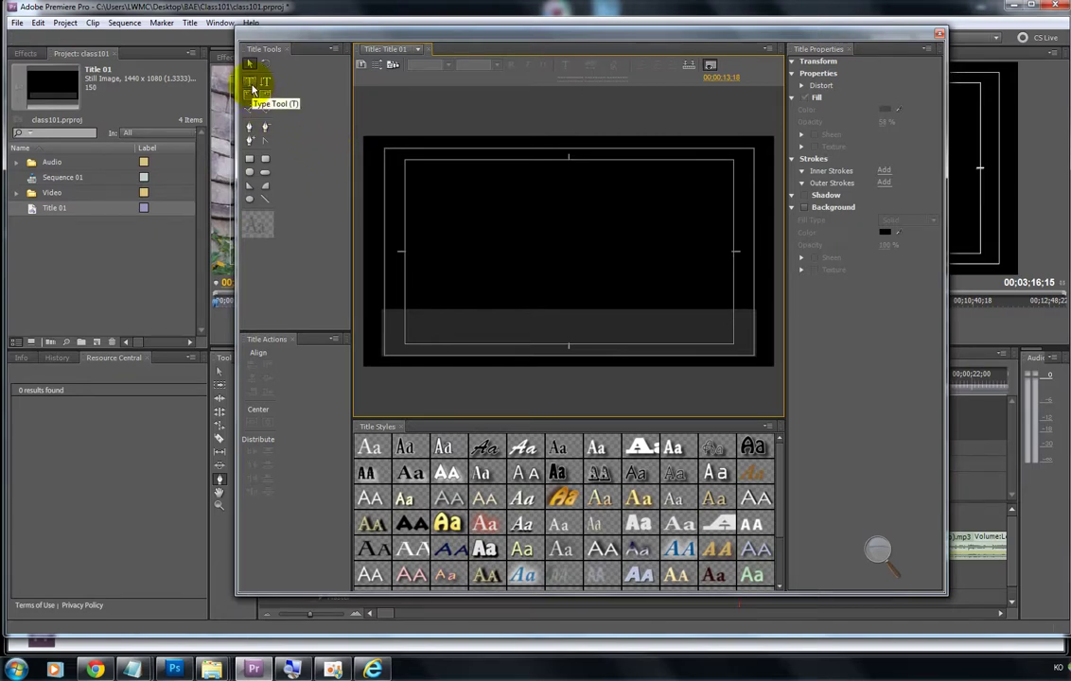
{"action": "left_click", "coordinate": [251, 83]}
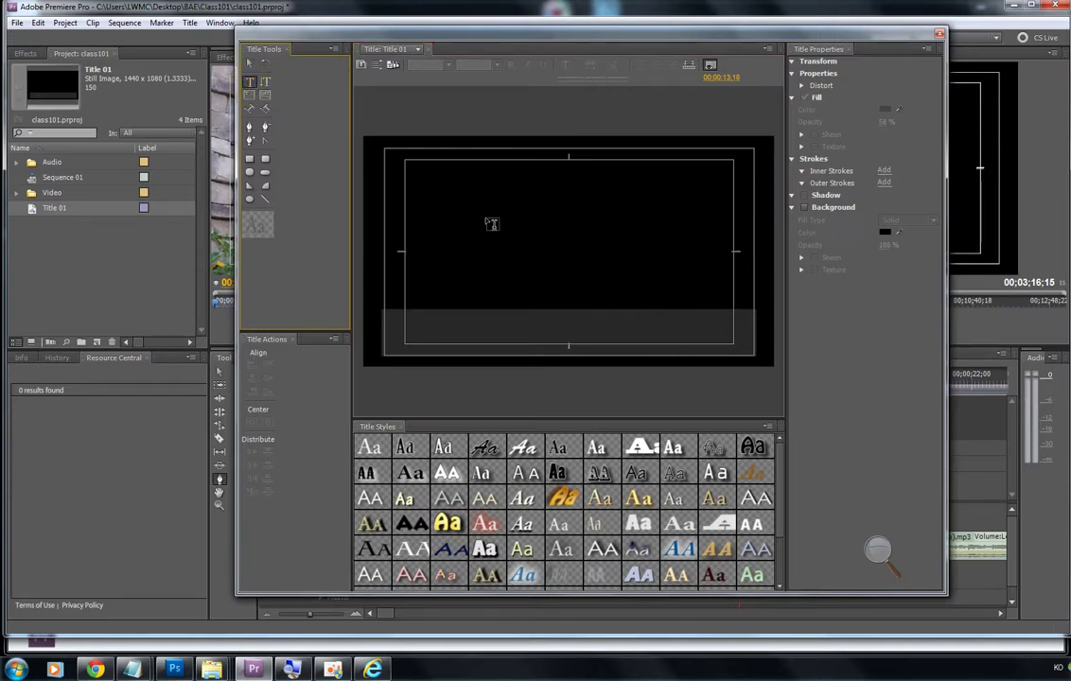
{"action": "left_click", "coordinate": [450, 210]}
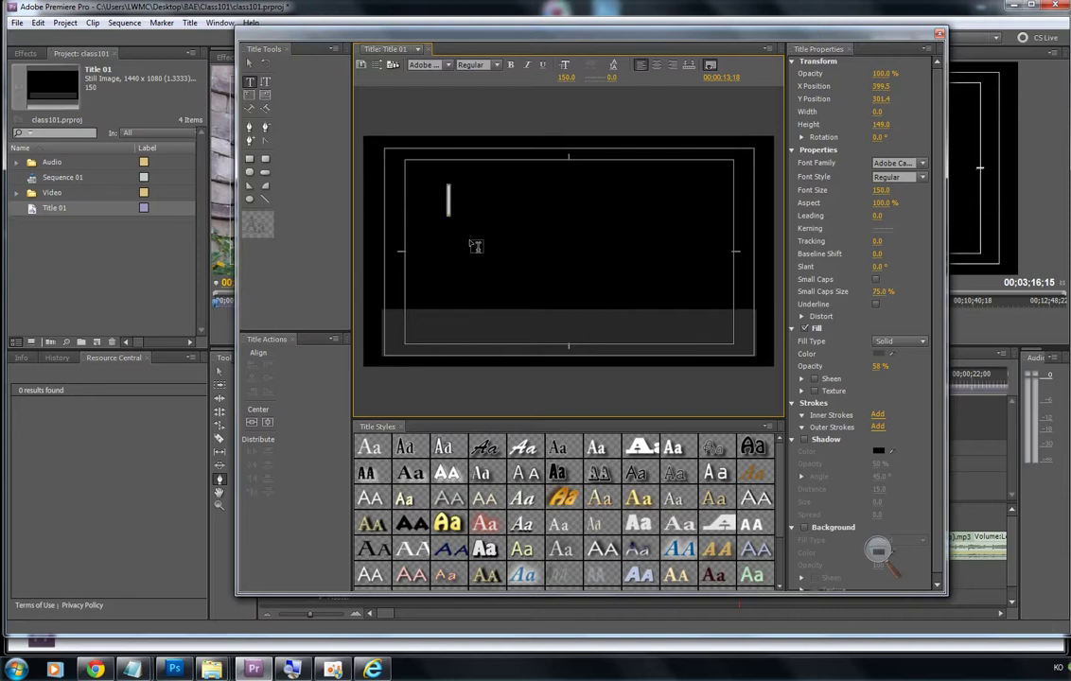
{"action": "type", "text": "A"}
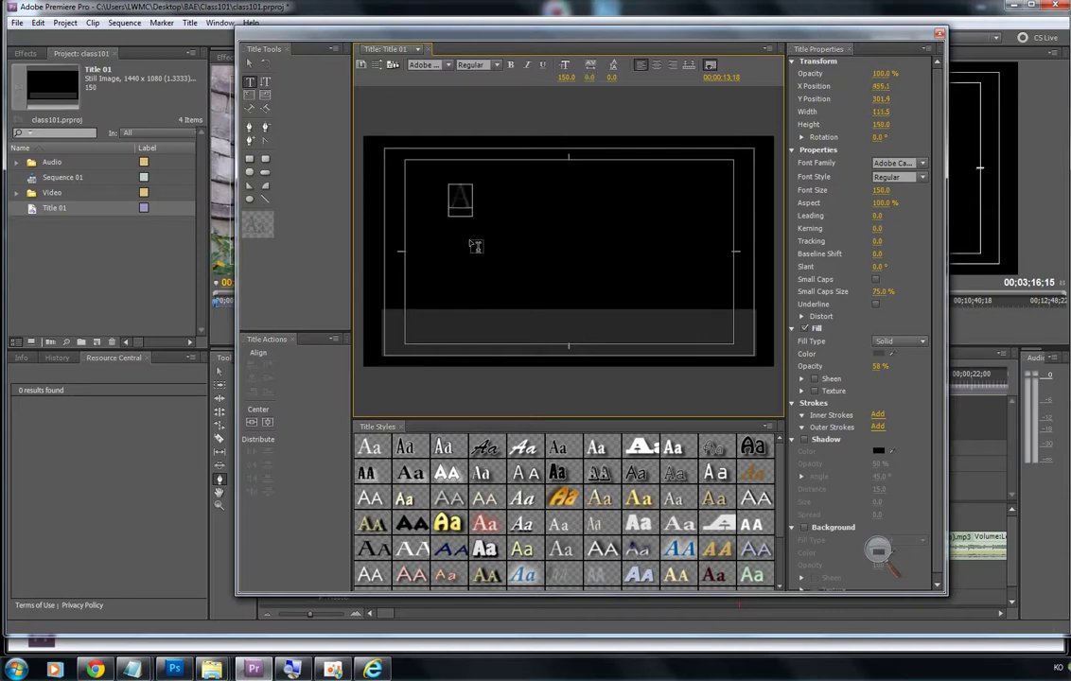
{"action": "type", "text": "re"}
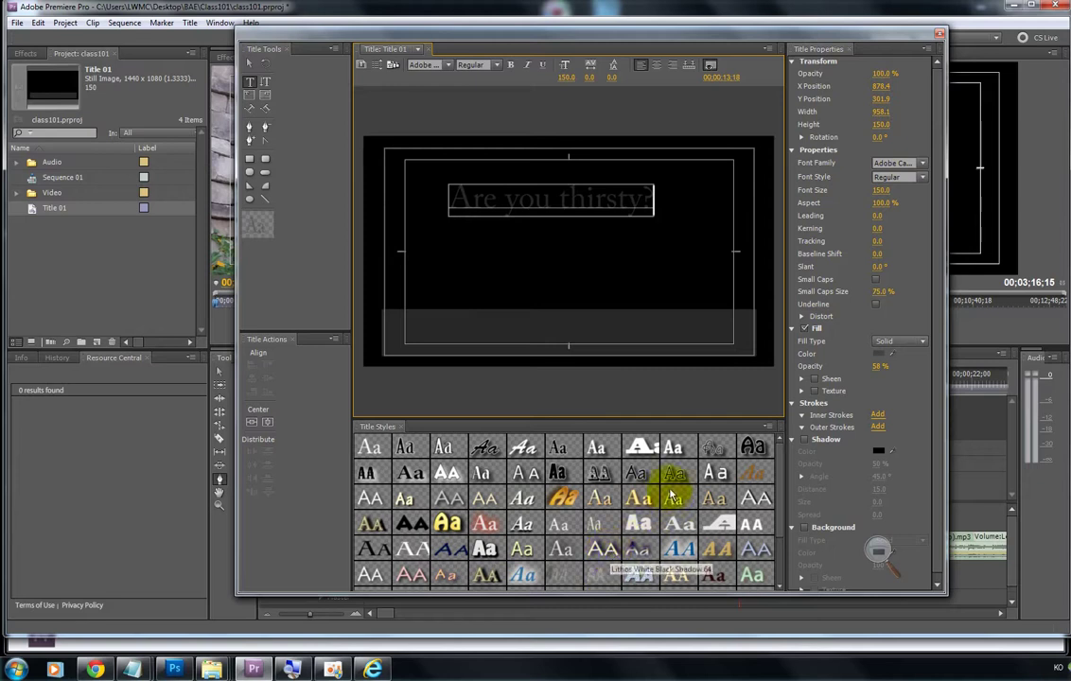
Step: Try stroked, Lithos Pro and Charlemagne title styles, settling on white Adobe Caslon
{"action": "left_click", "coordinate": [451, 476]}
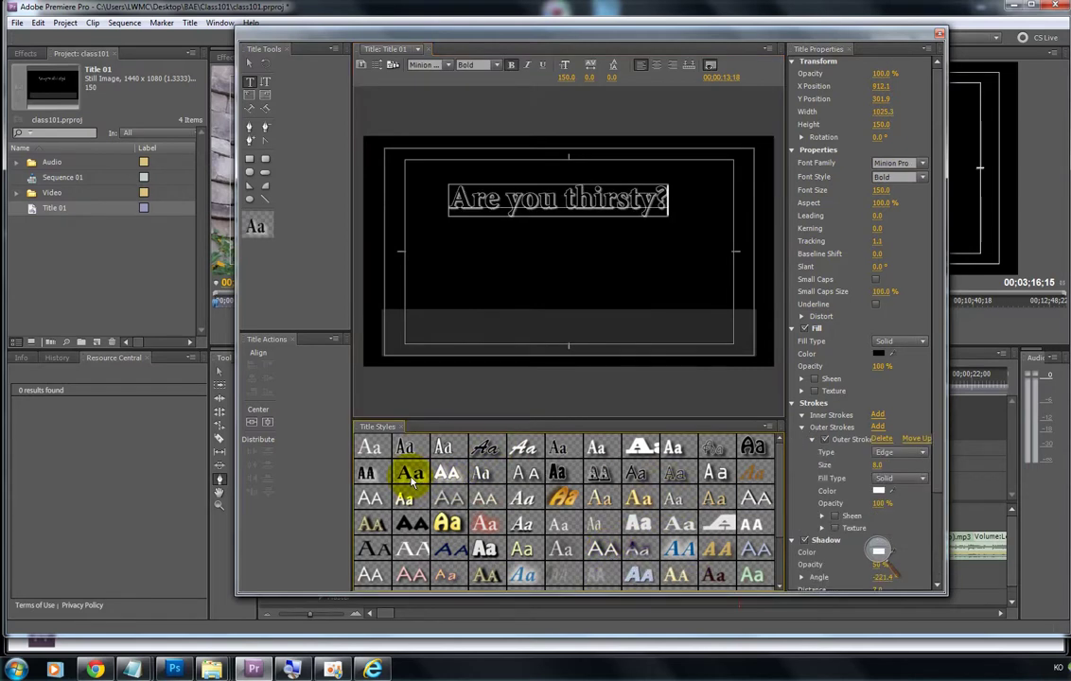
{"action": "left_click", "coordinate": [455, 479]}
{"action": "left_click", "coordinate": [485, 476]}
{"action": "left_click", "coordinate": [529, 496]}
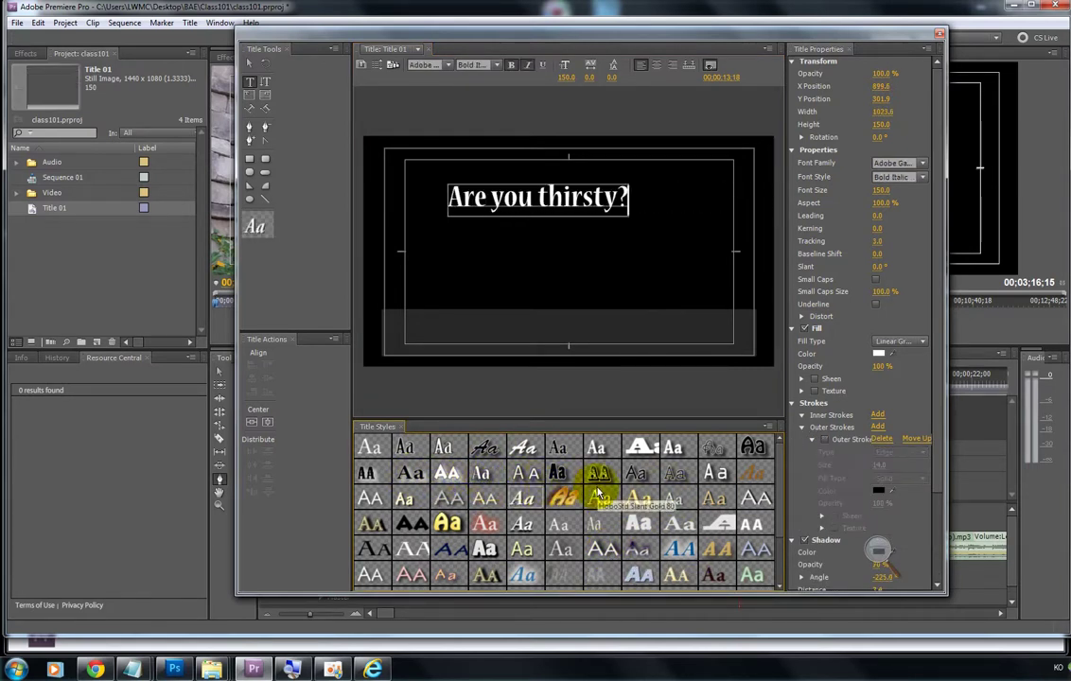
{"action": "left_click", "coordinate": [601, 501]}
{"action": "left_click", "coordinate": [601, 523]}
{"action": "left_click", "coordinate": [600, 568]}
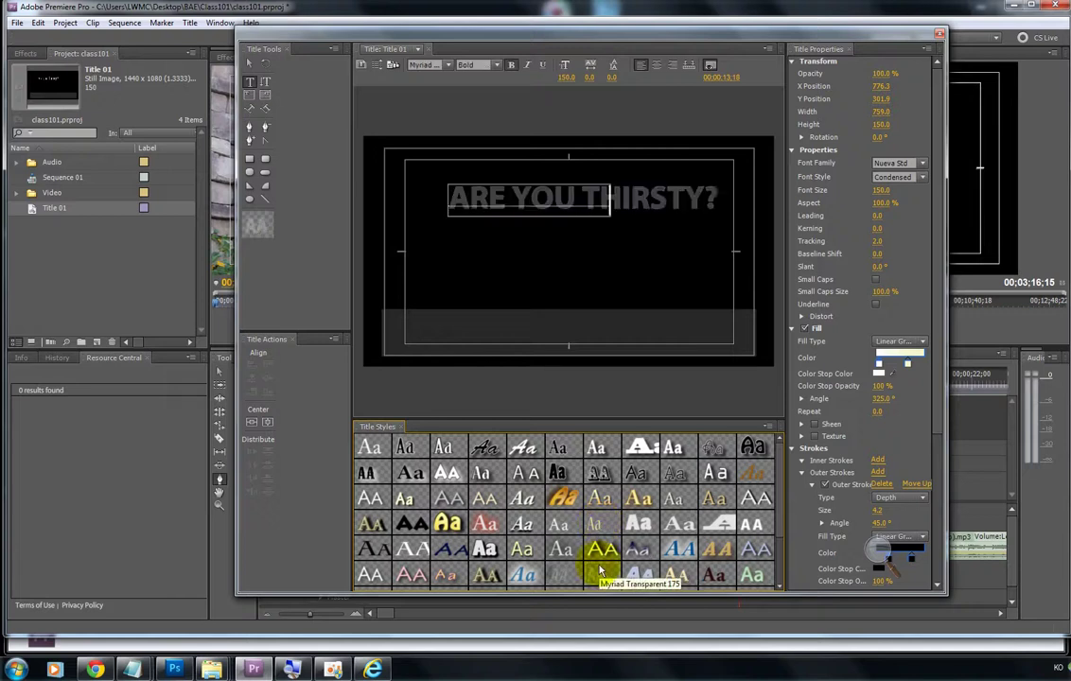
{"action": "left_click", "coordinate": [553, 568]}
{"action": "left_click", "coordinate": [412, 573]}
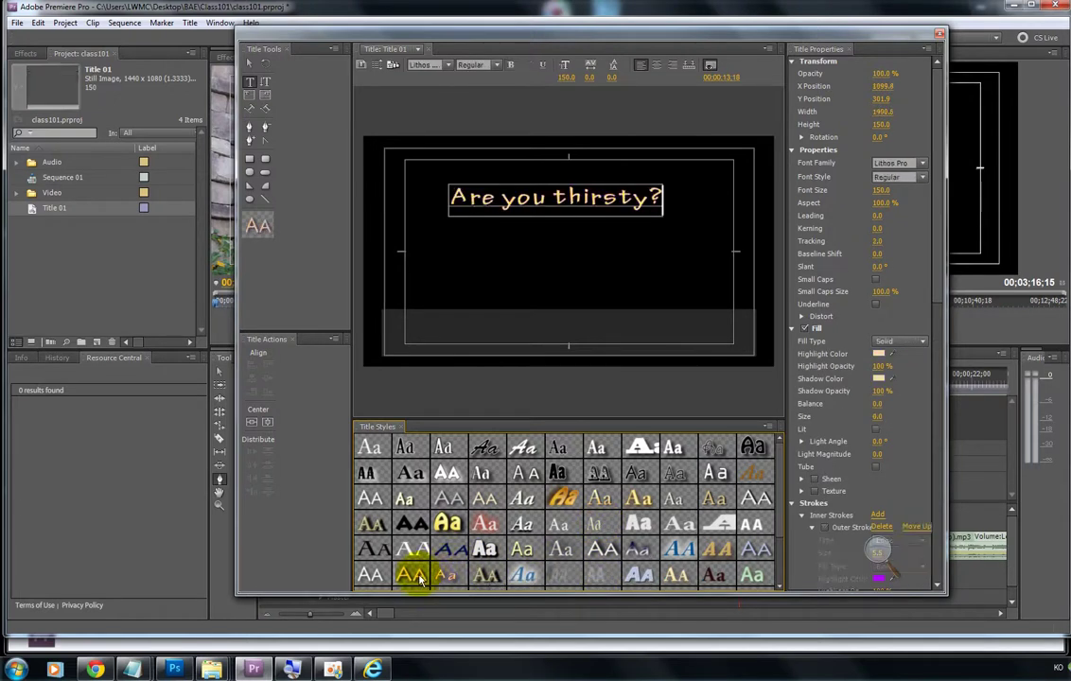
{"action": "left_click", "coordinate": [415, 551]}
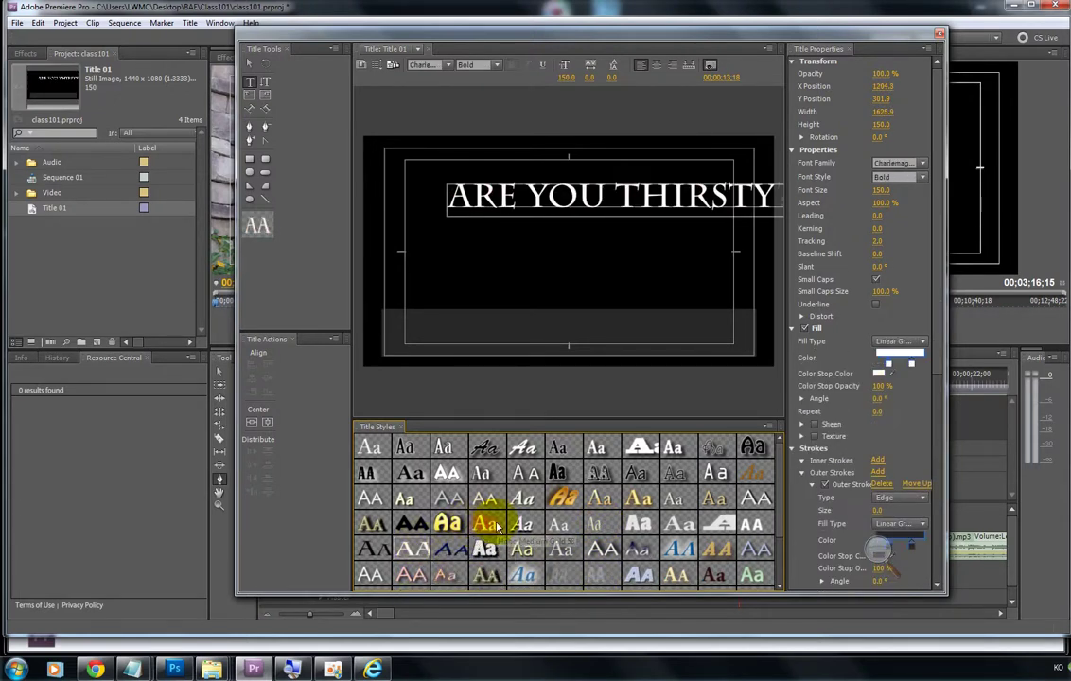
{"action": "left_click", "coordinate": [371, 450]}
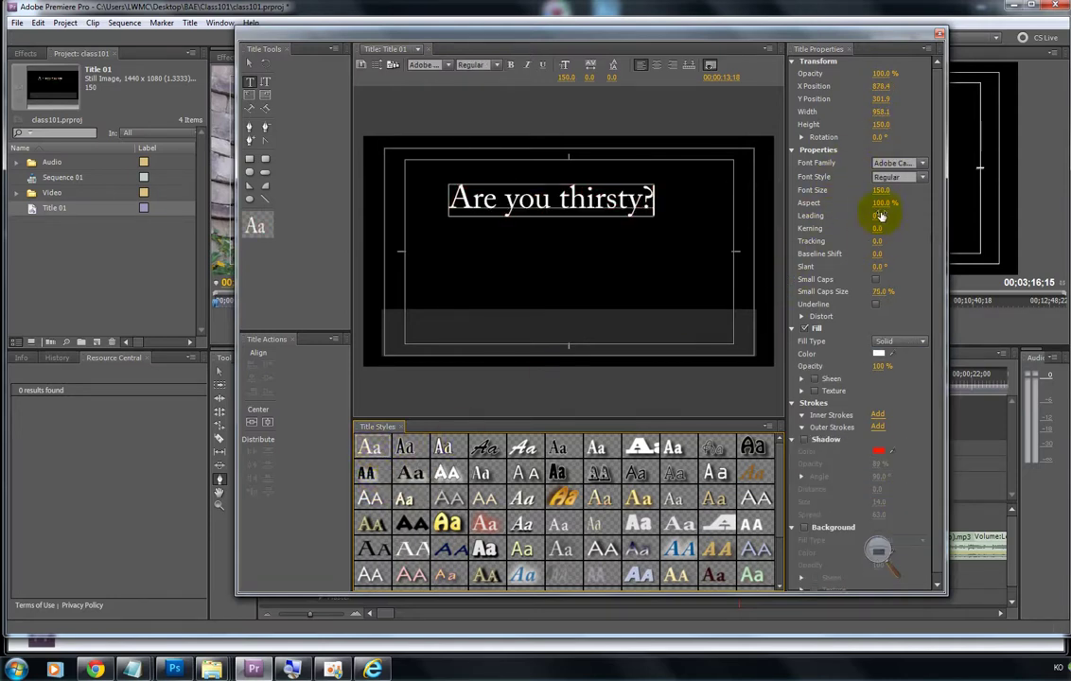
Step: Change the title font from Agency FB to Arial Narrow and raise its size from 180 to 197
{"action": "left_click", "coordinate": [920, 166]}
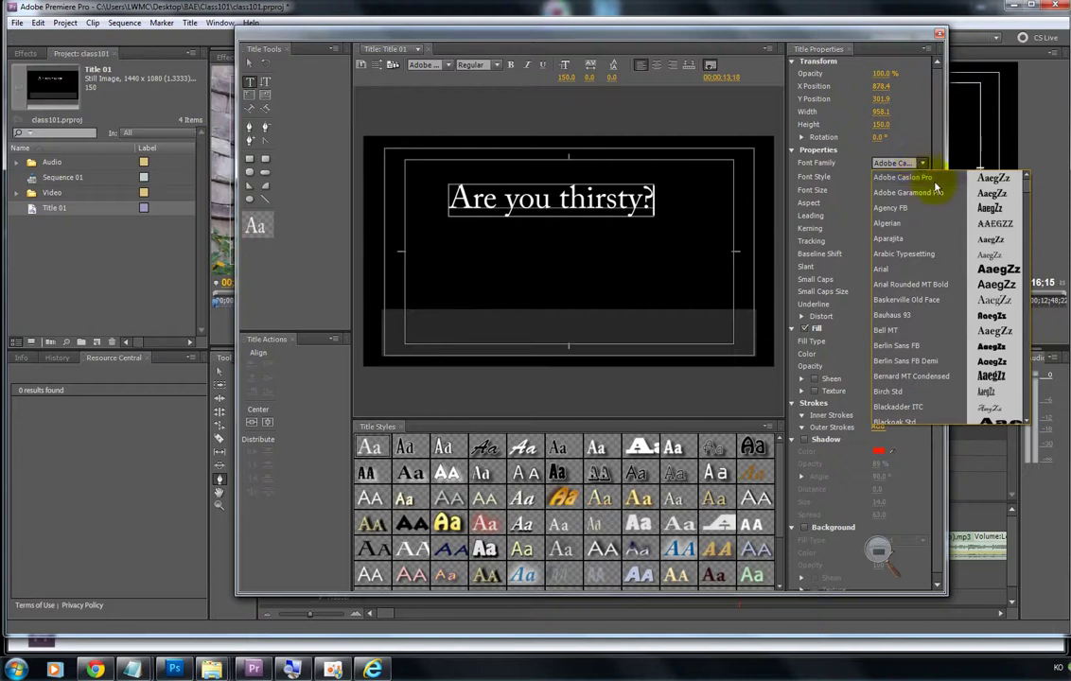
{"action": "left_click", "coordinate": [929, 209]}
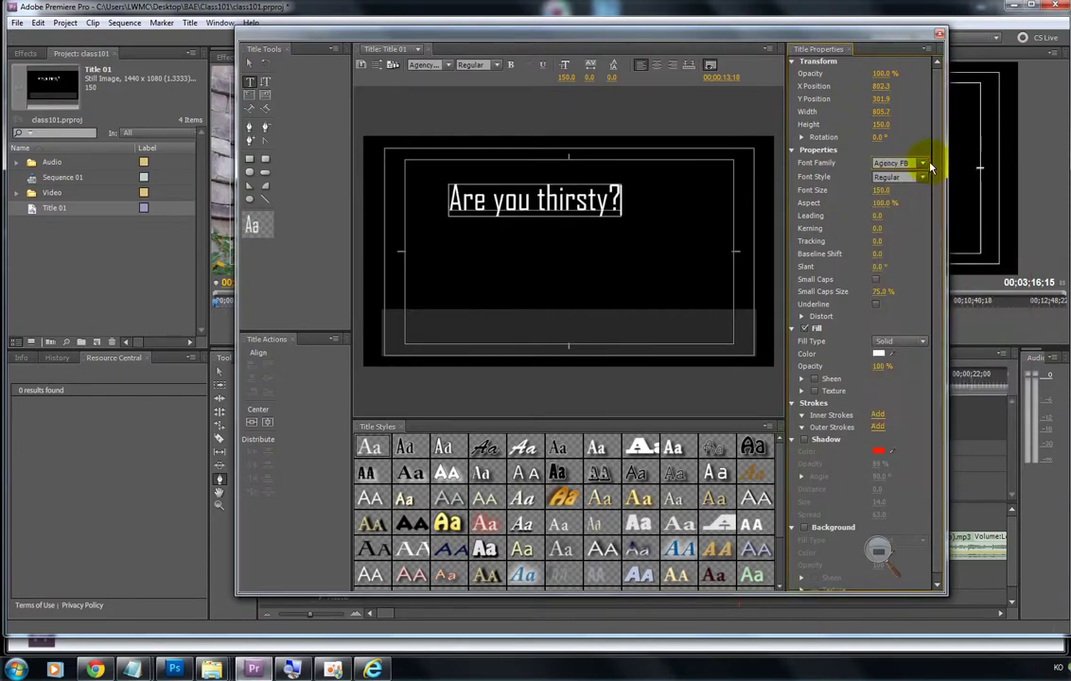
{"action": "left_click", "coordinate": [933, 163]}
{"action": "left_click", "coordinate": [932, 270]}
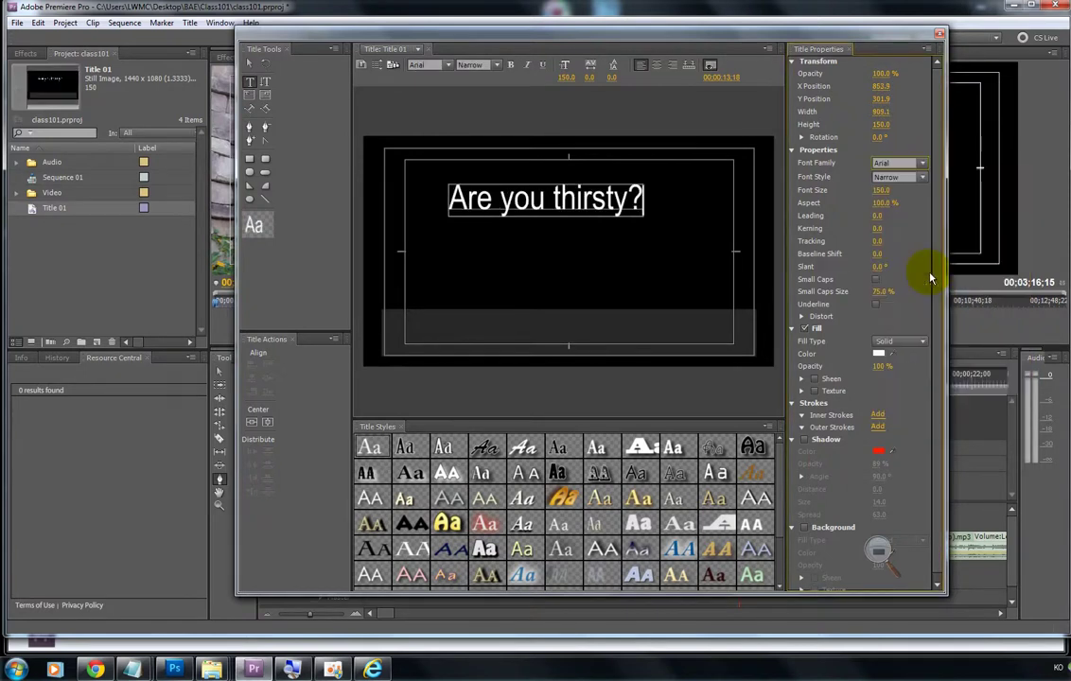
{"action": "left_click", "coordinate": [880, 190]}
{"action": "type", "text": "180"}
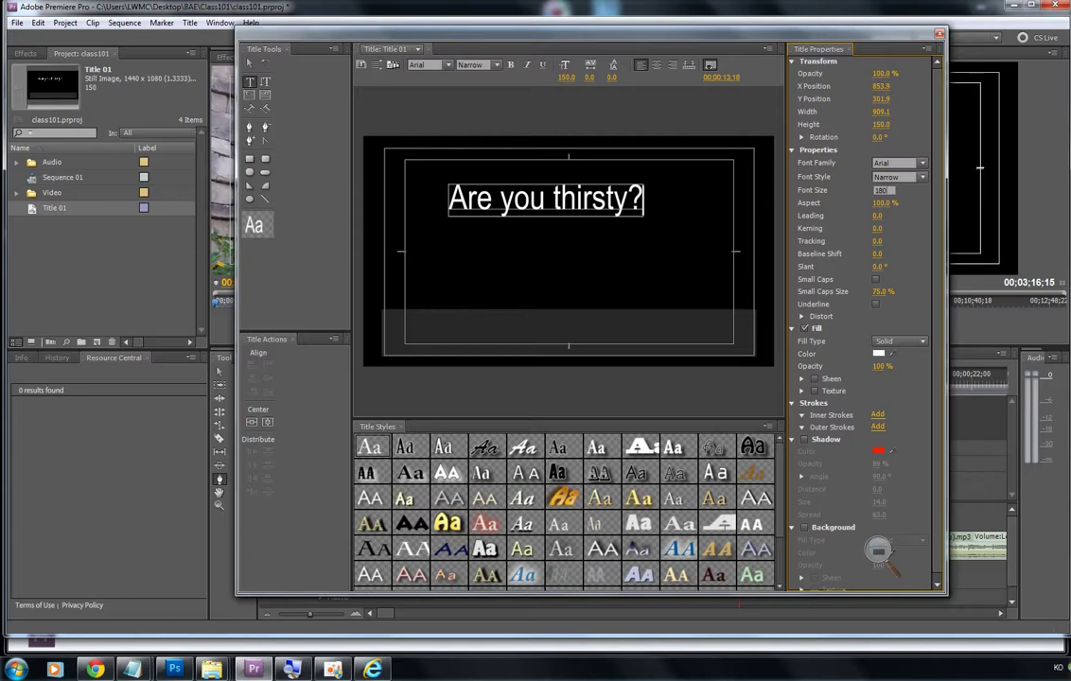
{"action": "key", "text": "Return"}
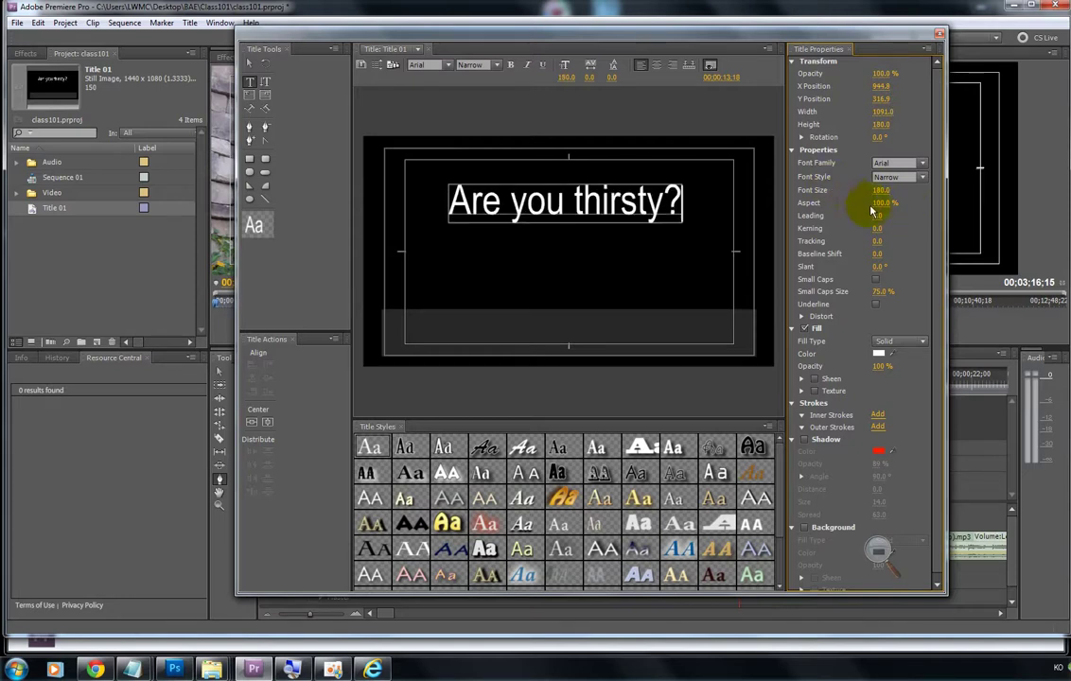
{"action": "mouse_move", "coordinate": [884, 193]}
{"action": "left_mouse_down"}
{"action": "mouse_move", "coordinate": [857, 193]}
{"action": "mouse_move", "coordinate": [910, 193]}
{"action": "mouse_move", "coordinate": [882, 193]}
{"action": "mouse_move", "coordinate": [891, 193]}
{"action": "left_mouse_up"}
{"action": "left_click", "coordinate": [884, 190]}
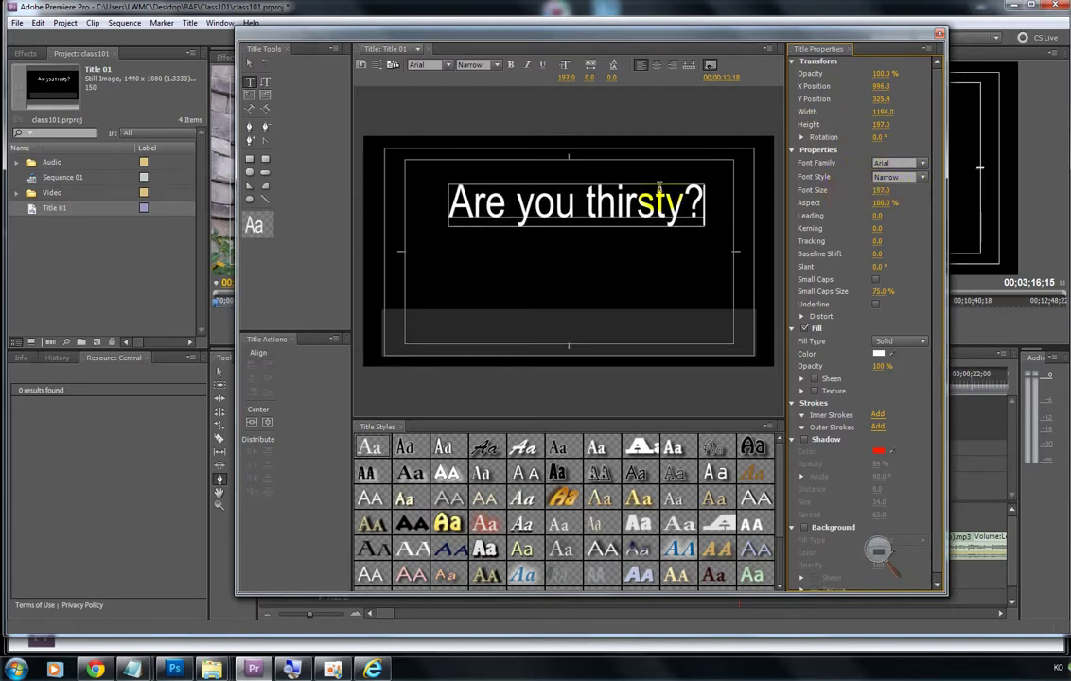
{"action": "left_click_drag", "start_coordinate": [478, 198], "coordinate": [502, 194]}
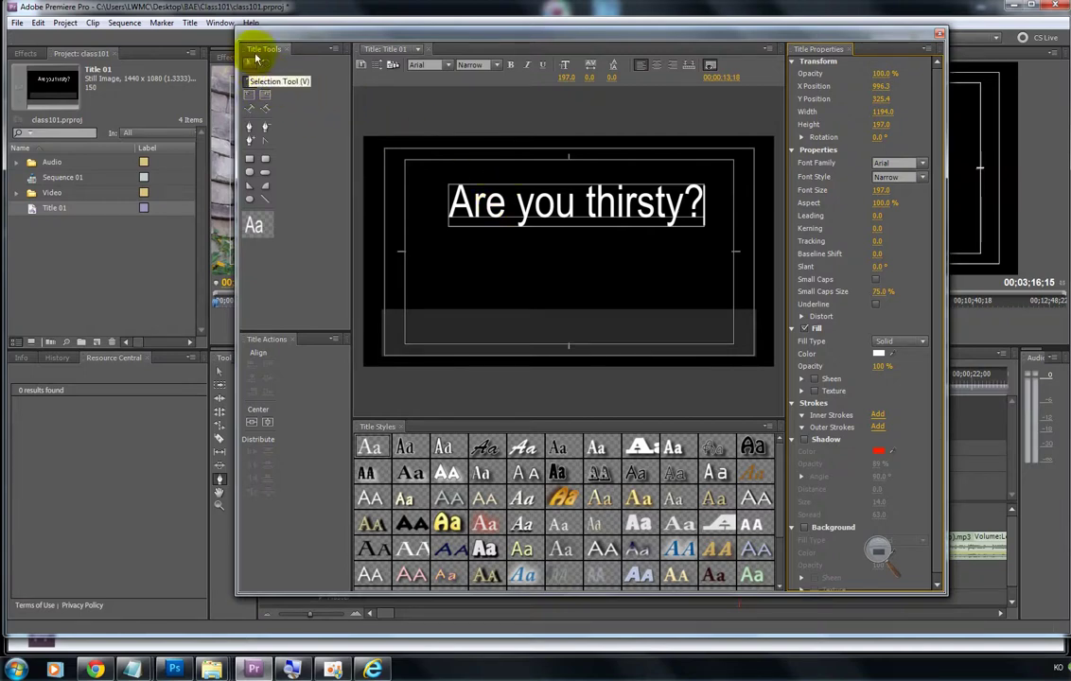
Step: Drag the text box down and fine-tune it to X 952.6, Y 492.5
{"action": "left_click_drag", "start_coordinate": [265, 38], "coordinate": [327, 35]}
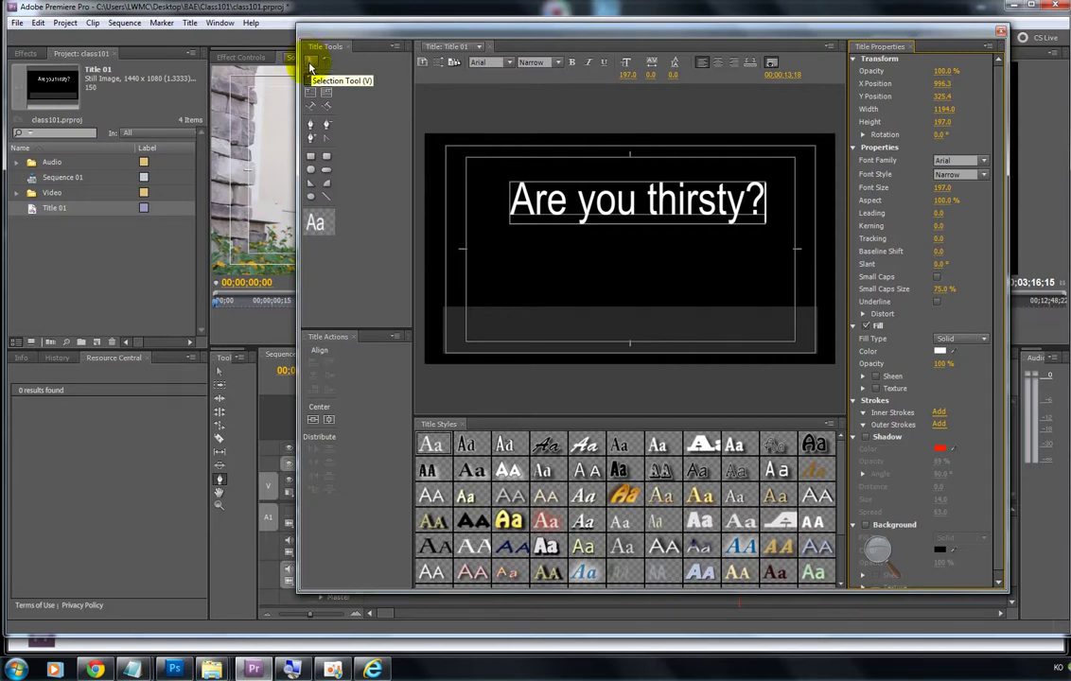
{"action": "left_click", "coordinate": [311, 63]}
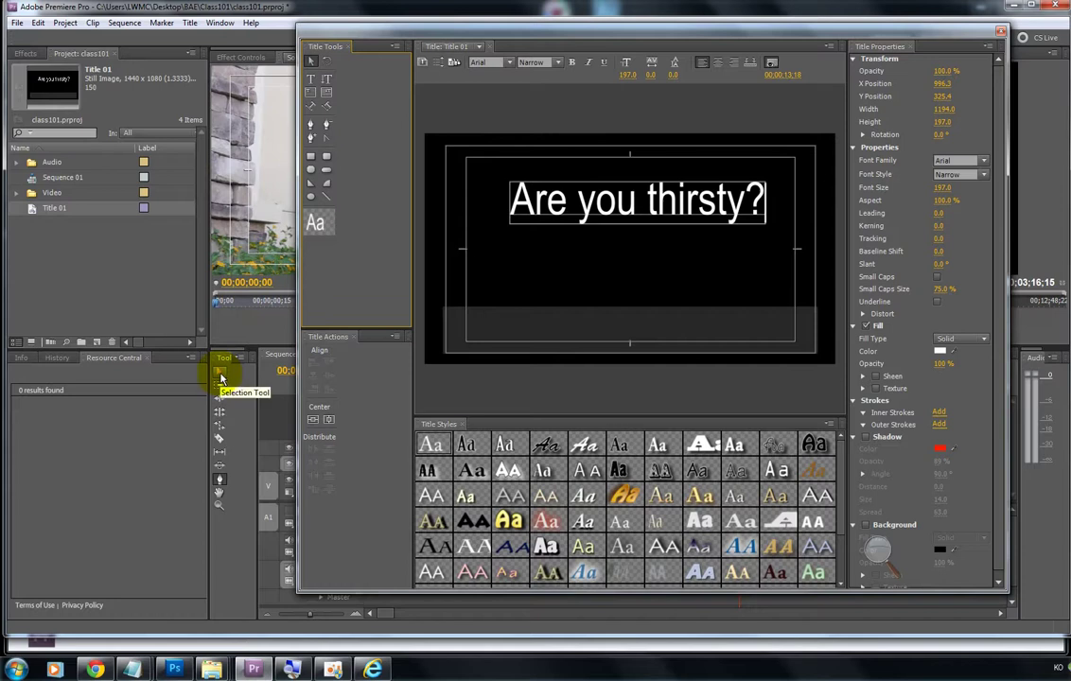
{"action": "left_click", "coordinate": [314, 62]}
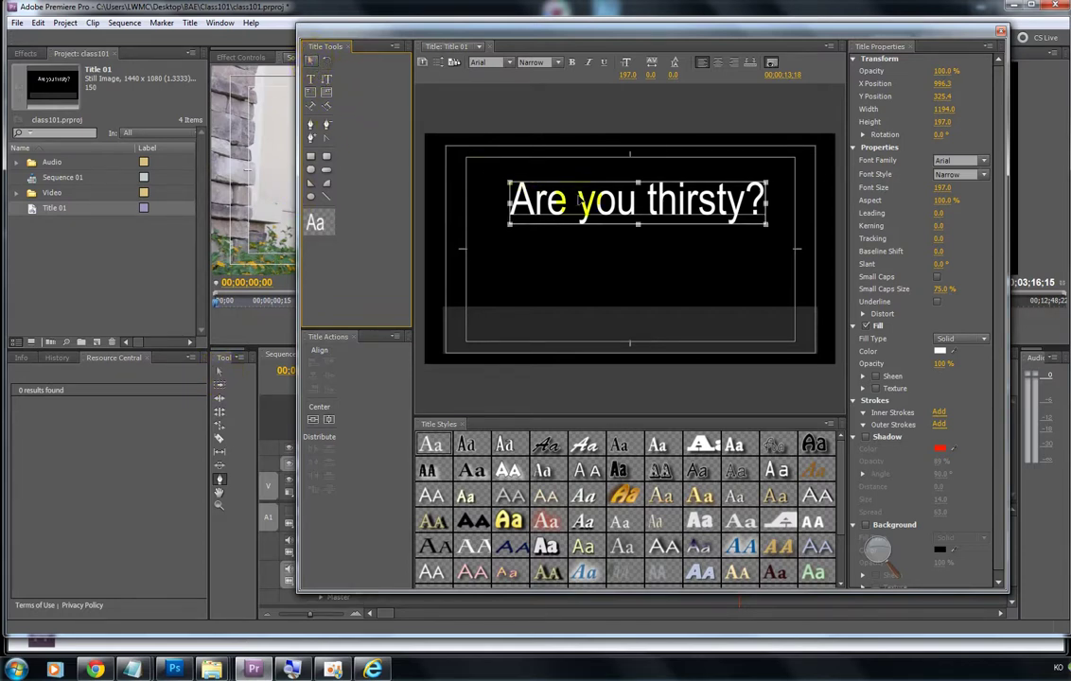
{"action": "left_click_drag", "start_coordinate": [627, 193], "coordinate": [631, 230]}
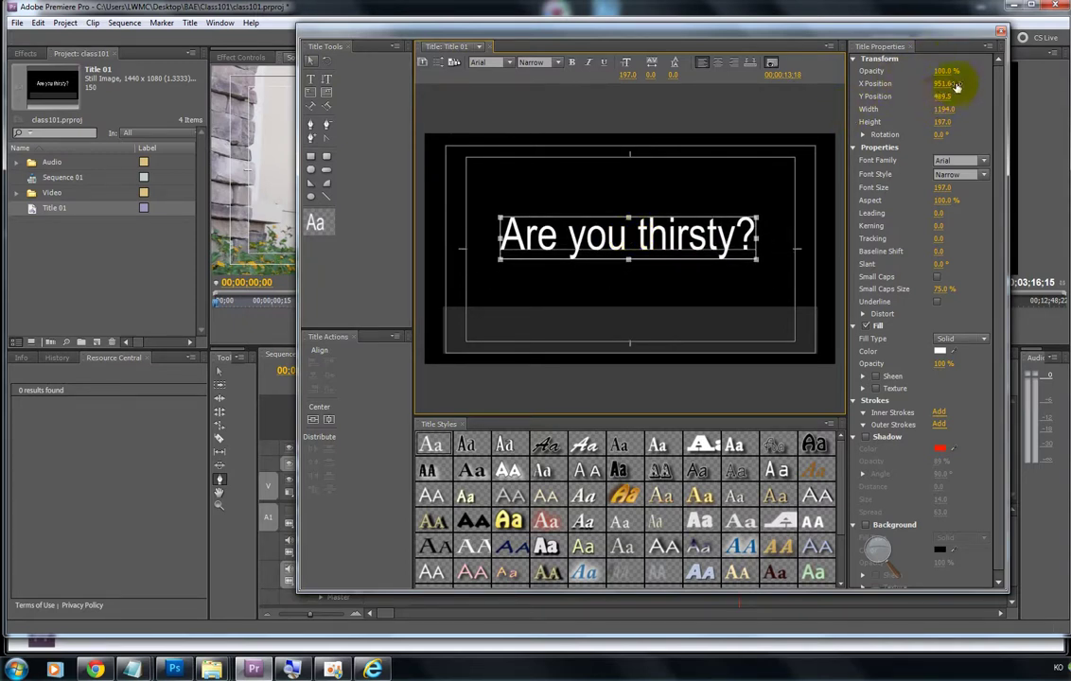
{"action": "left_click_drag", "start_coordinate": [939, 85], "coordinate": [947, 97]}
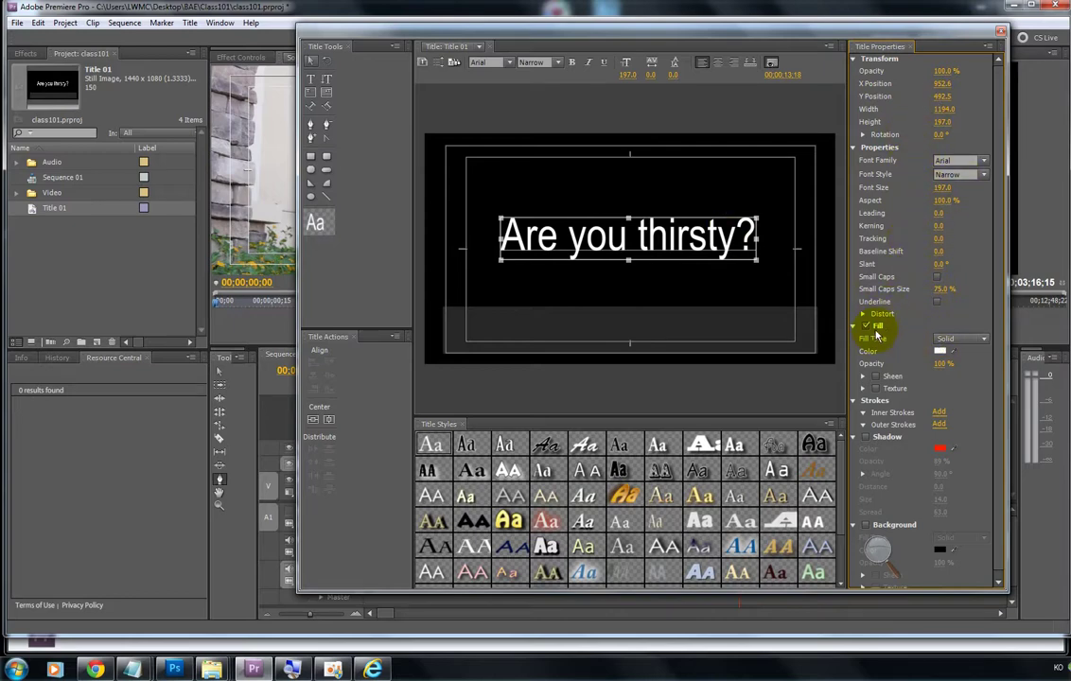
Step: Set the text fill colour to bright yellow FCDC28 in the Color Picker
{"action": "left_click", "coordinate": [940, 351]}
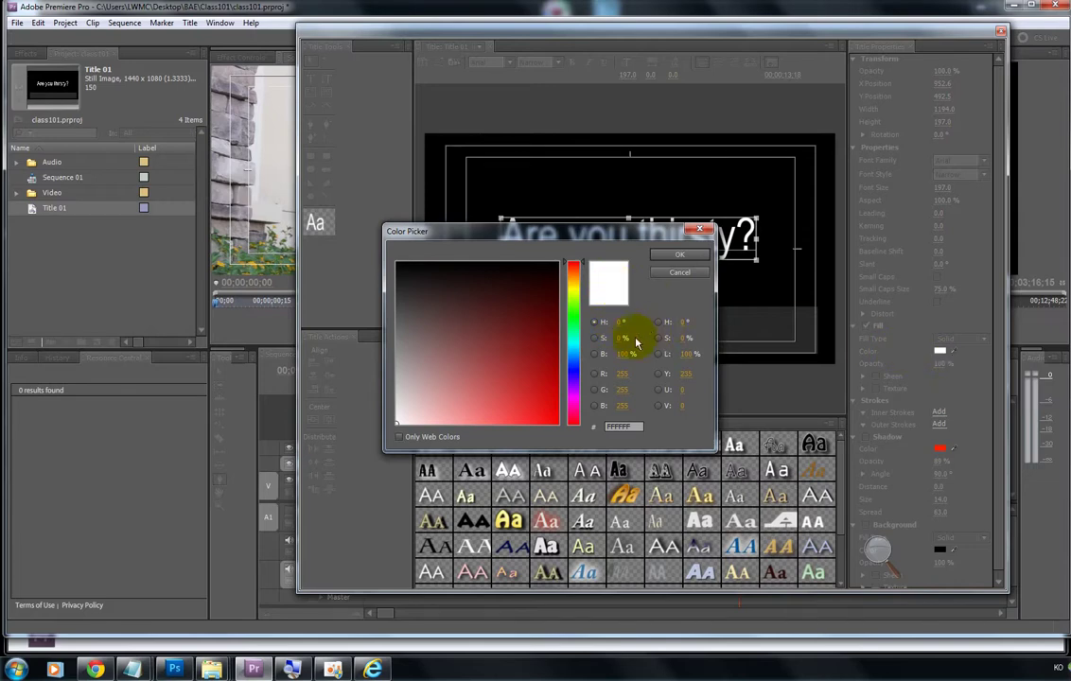
{"action": "left_click", "coordinate": [573, 296]}
{"action": "left_click", "coordinate": [536, 306]}
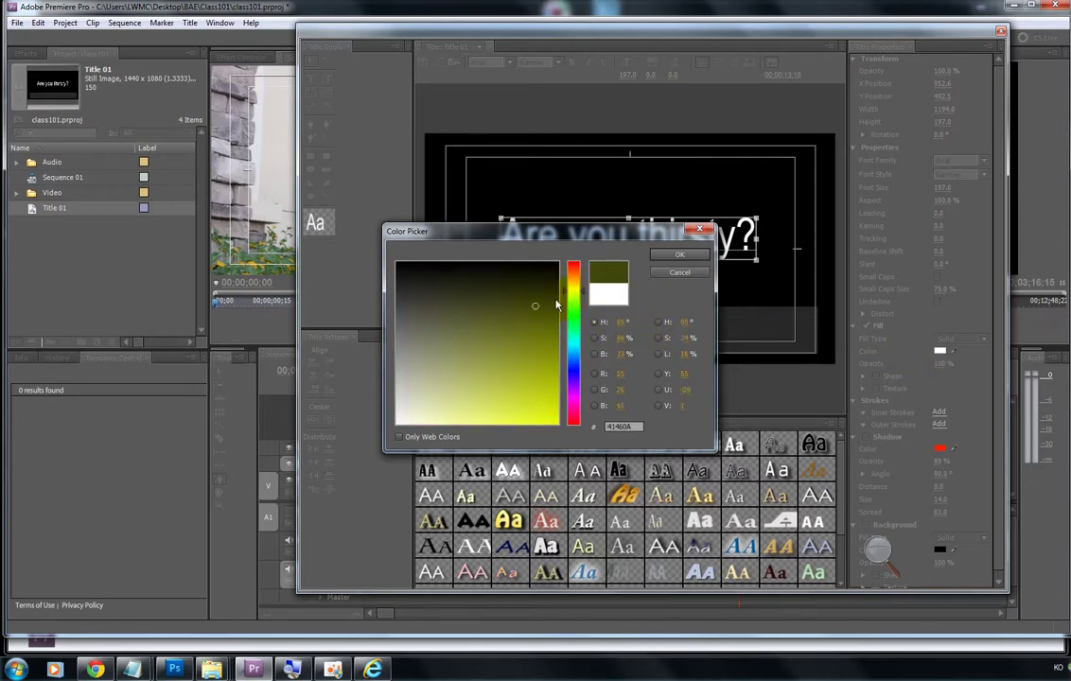
{"action": "mouse_move", "coordinate": [577, 286]}
{"action": "left_mouse_down"}
{"action": "mouse_move", "coordinate": [577, 371]}
{"action": "mouse_move", "coordinate": [574, 288]}
{"action": "left_mouse_up"}
{"action": "left_click_drag", "start_coordinate": [530, 343], "coordinate": [531, 423]}
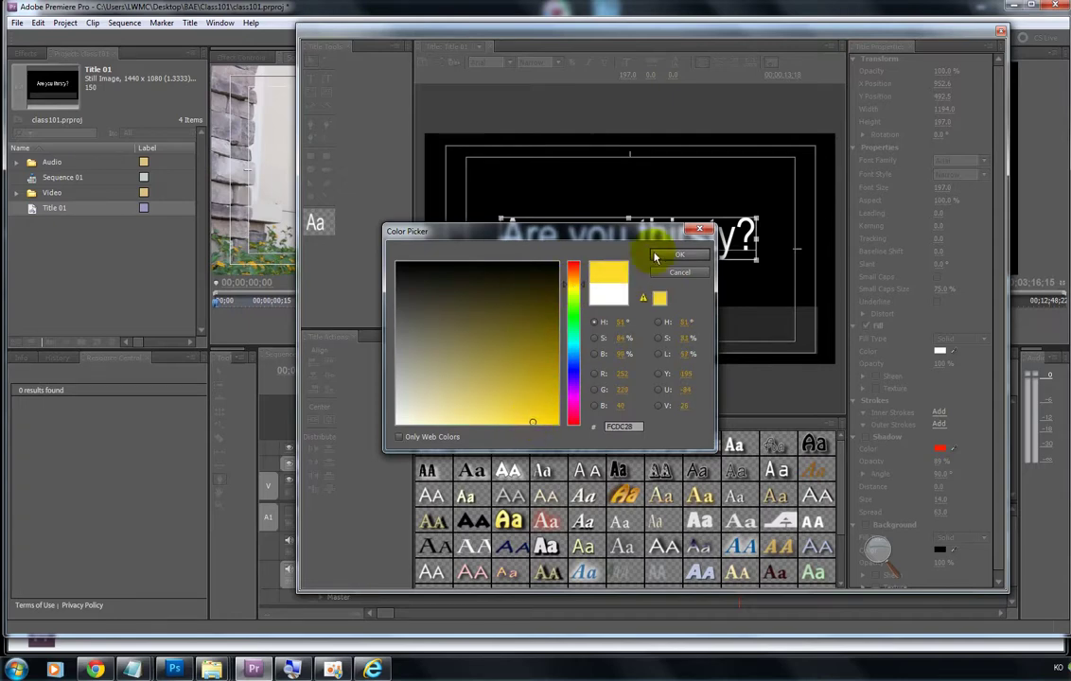
{"action": "left_click", "coordinate": [655, 256]}
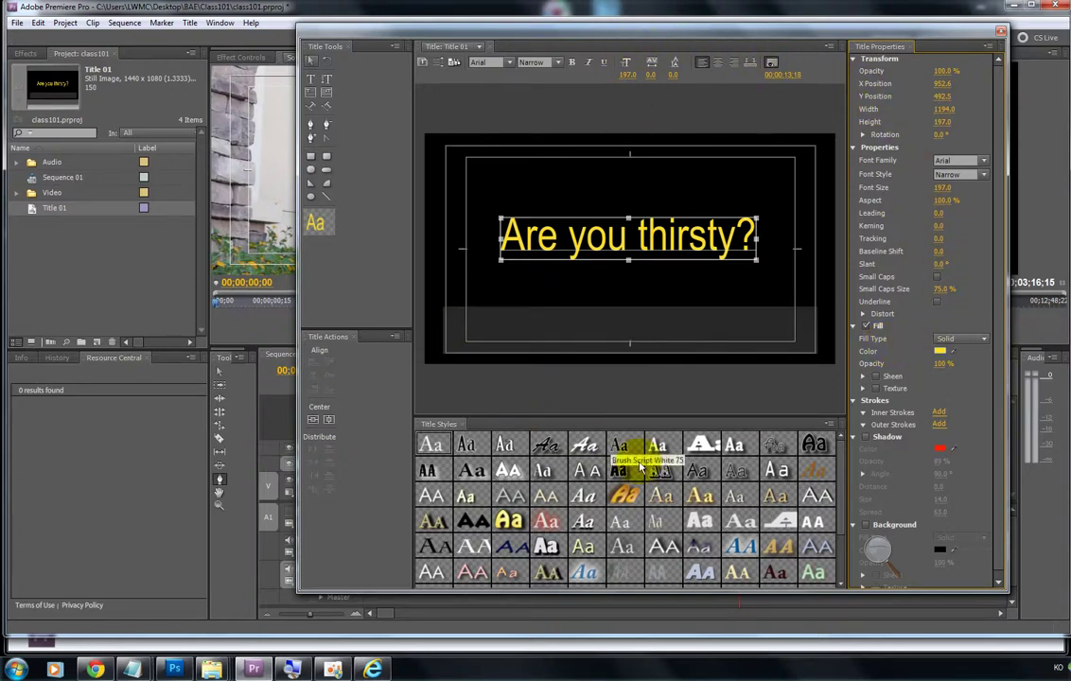
Step: Close the title editor and create a new project bin named 'Title'
{"action": "left_click", "coordinate": [1002, 34]}
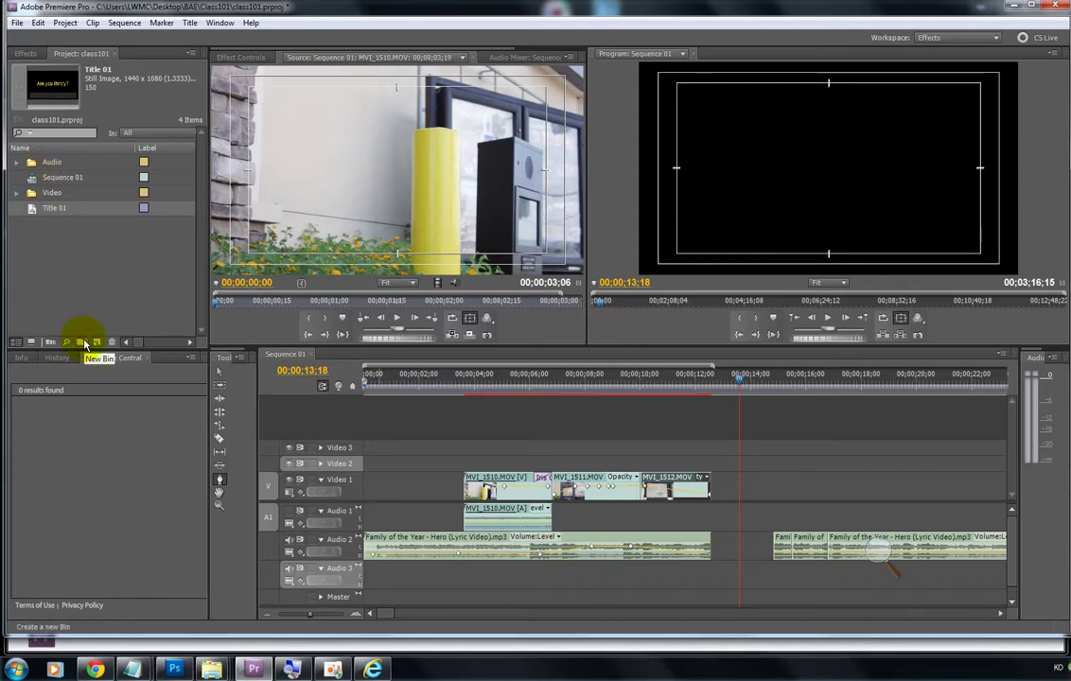
{"action": "left_click", "coordinate": [85, 343]}
{"action": "type", "text": "Titl"}
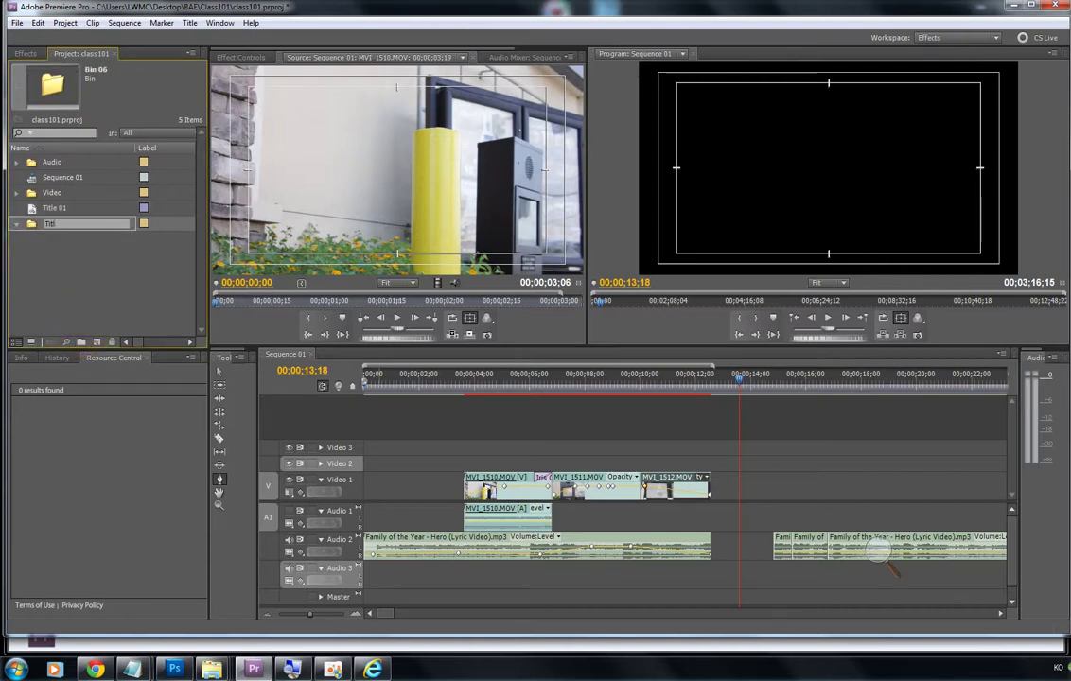
{"action": "type", "text": "e"}
{"action": "left_click", "coordinate": [86, 318]}
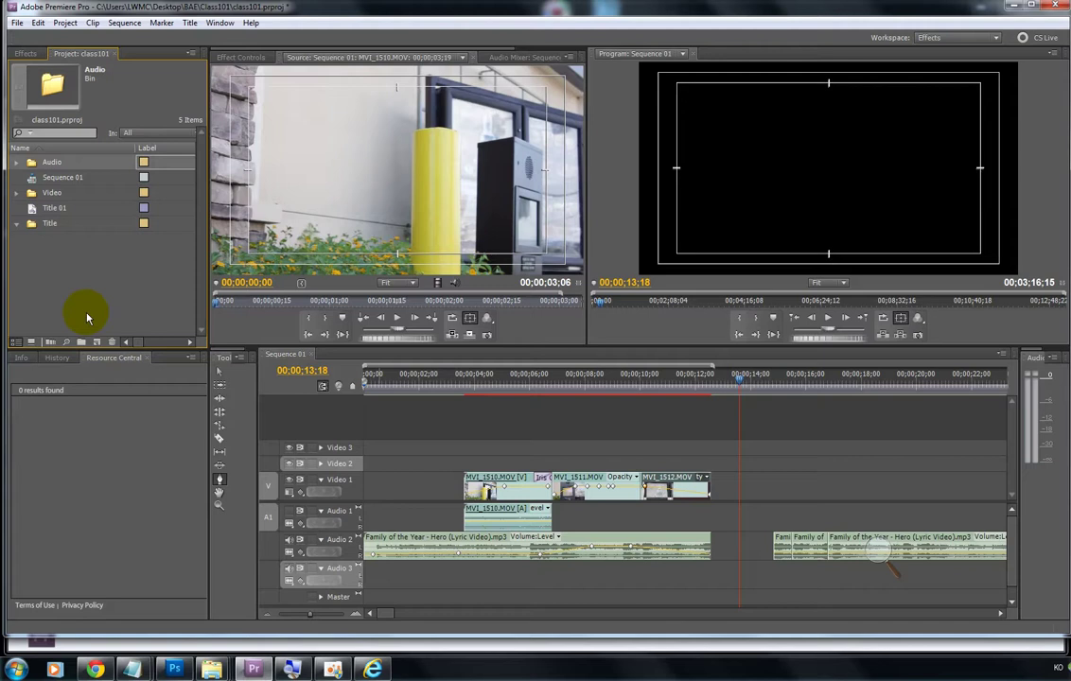
Step: Move Title 01 into the Title bin and rewind the playhead to 00;00;00;00
{"action": "left_click", "coordinate": [34, 210]}
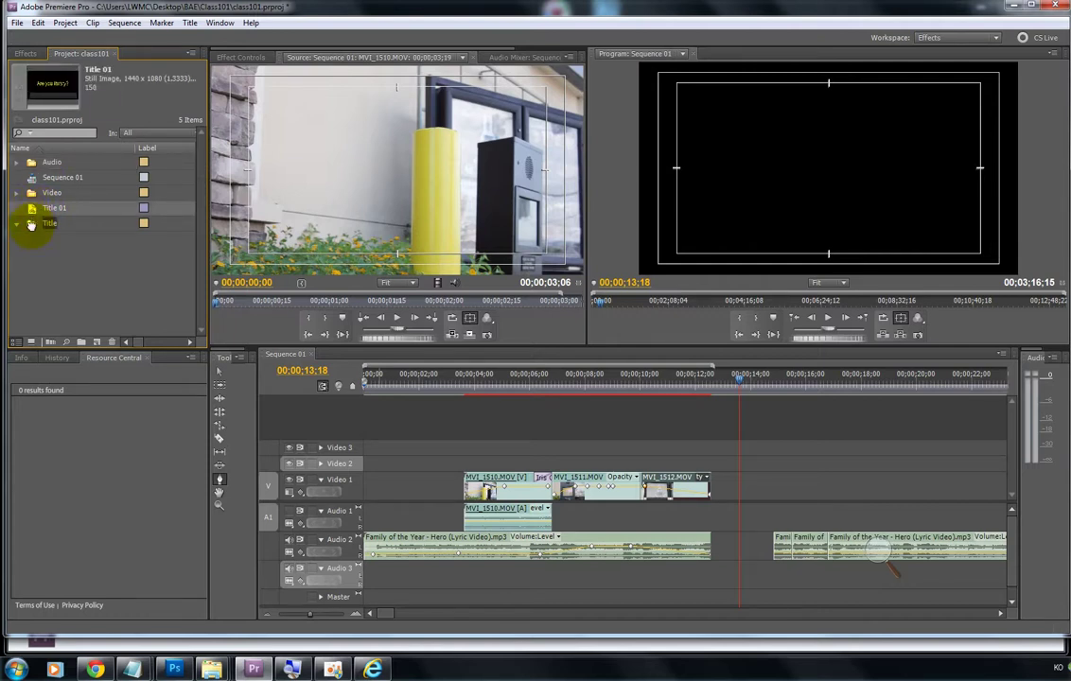
{"action": "left_click_drag", "start_coordinate": [31, 224], "coordinate": [32, 235]}
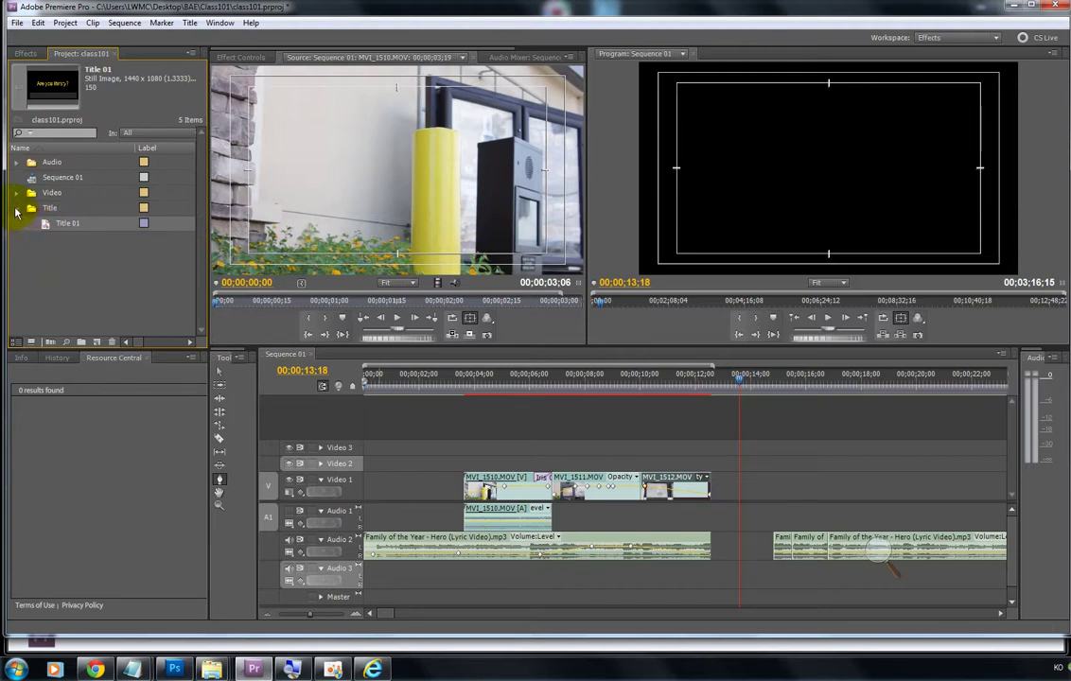
{"action": "left_click", "coordinate": [17, 210]}
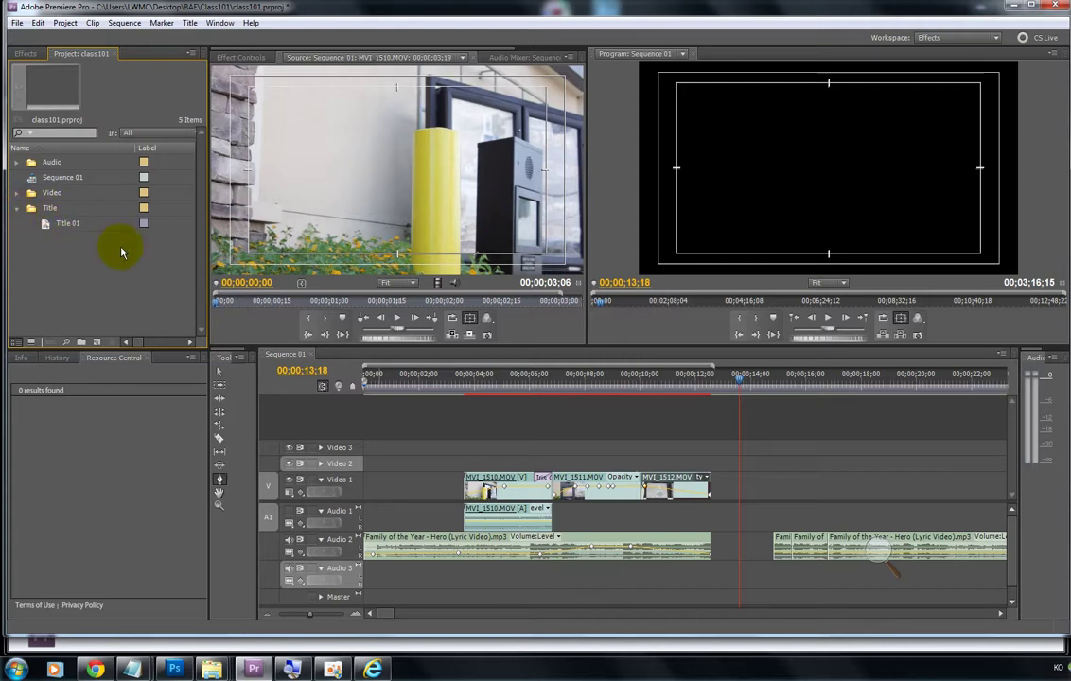
{"action": "left_click", "coordinate": [220, 371]}
{"action": "left_click_drag", "start_coordinate": [729, 377], "coordinate": [311, 371]}
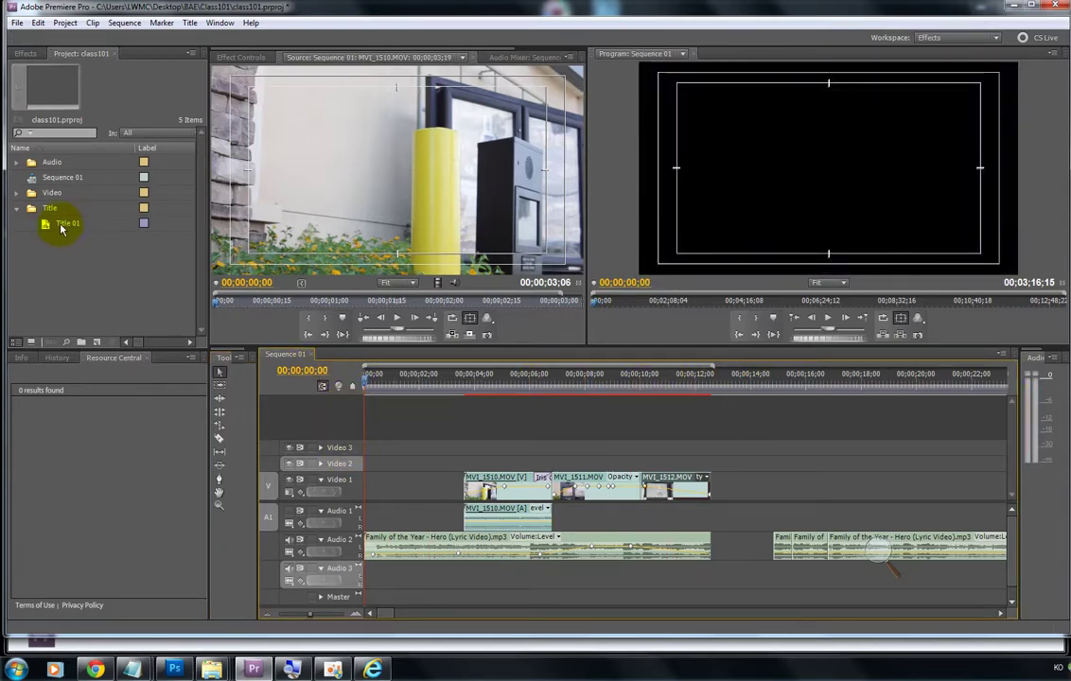
Step: Place Title 01 at the start of Video 2, preview its overlay near 3 seconds, and expand Video 2
{"action": "left_click", "coordinate": [61, 225]}
{"action": "left_click_drag", "start_coordinate": [62, 225], "coordinate": [360, 469]}
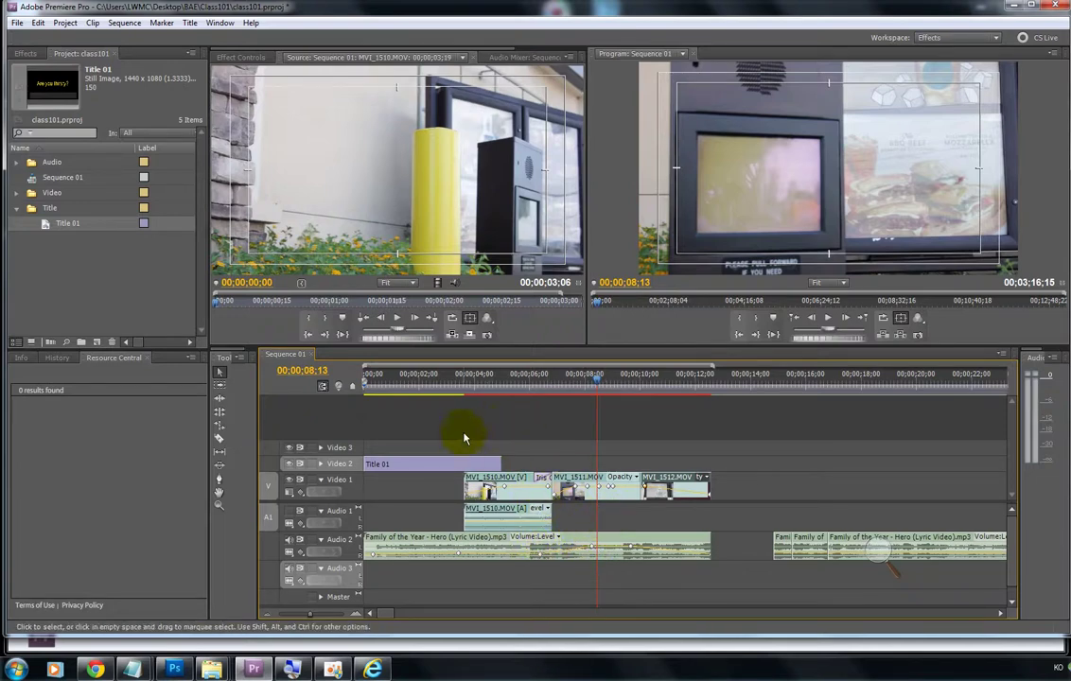
{"action": "left_click", "coordinate": [469, 376]}
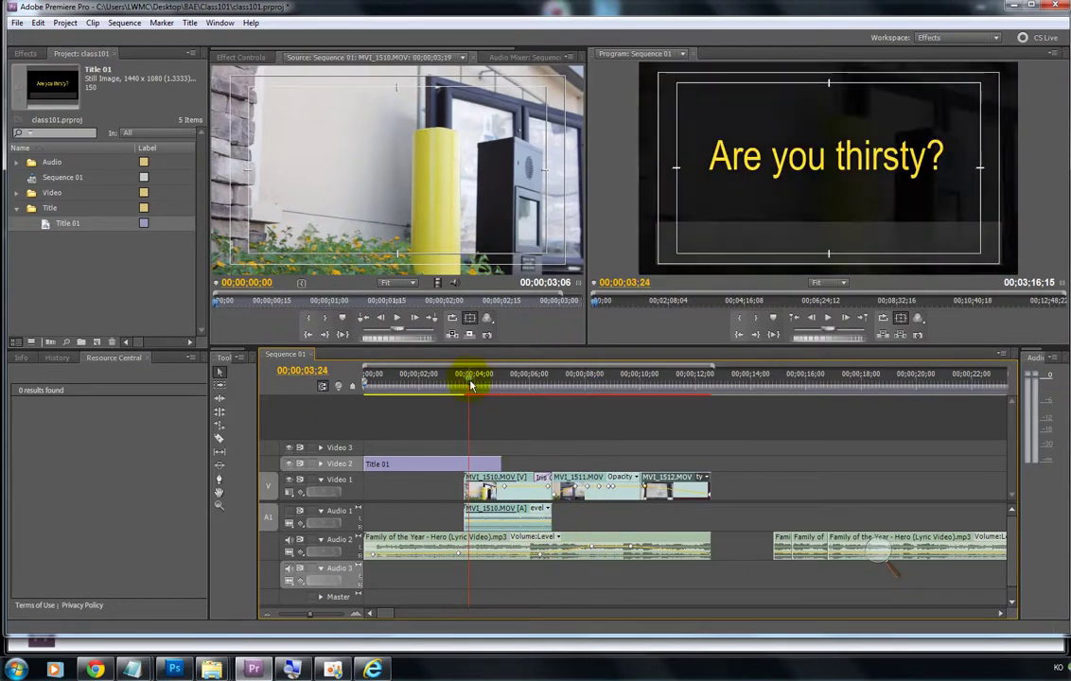
{"action": "left_click_drag", "start_coordinate": [471, 378], "coordinate": [455, 395]}
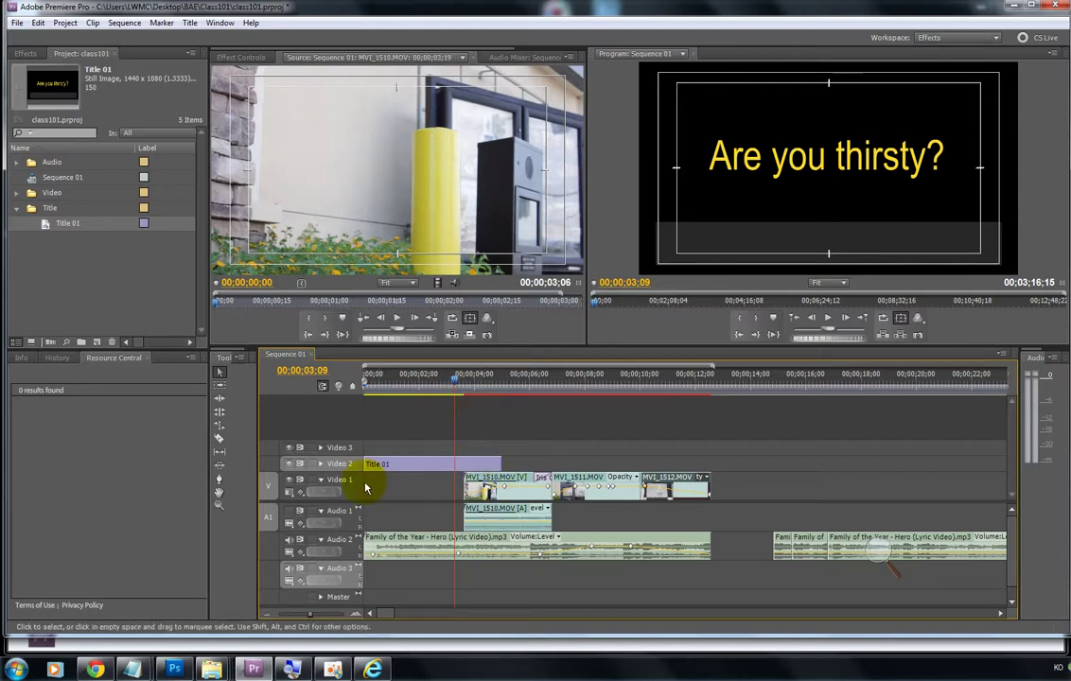
{"action": "left_click", "coordinate": [321, 464]}
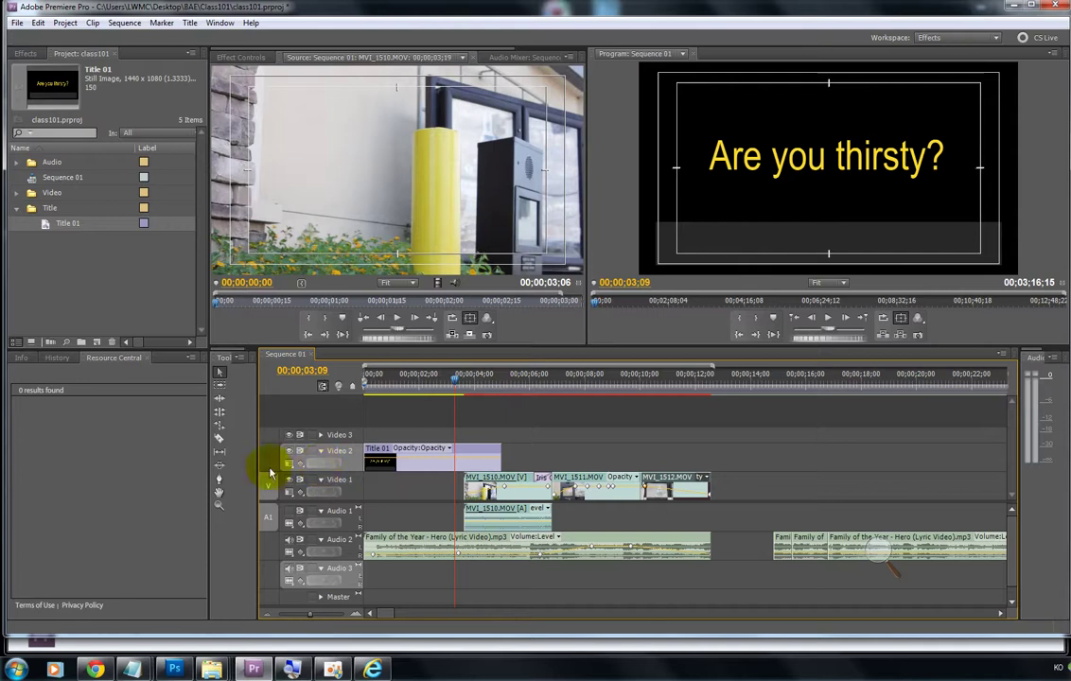
{"action": "left_click", "coordinate": [220, 479]}
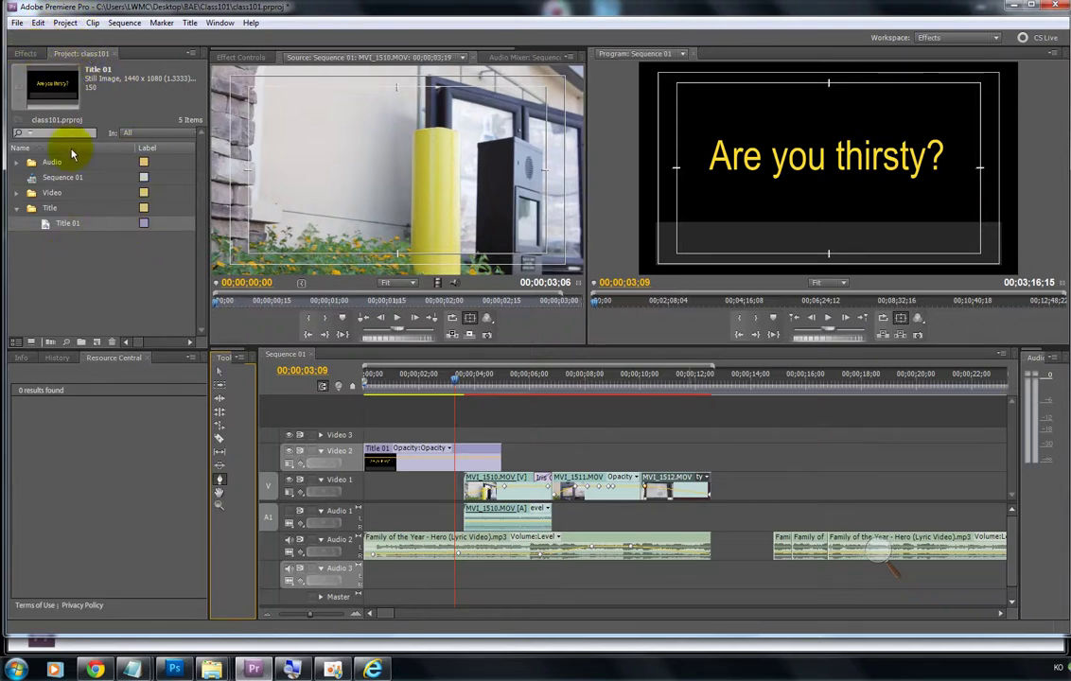
Step: Locate Cross Dissolve under Video Transitions > Dissolve in the Effects panel
{"action": "left_click", "coordinate": [78, 54]}
{"action": "left_click", "coordinate": [24, 55]}
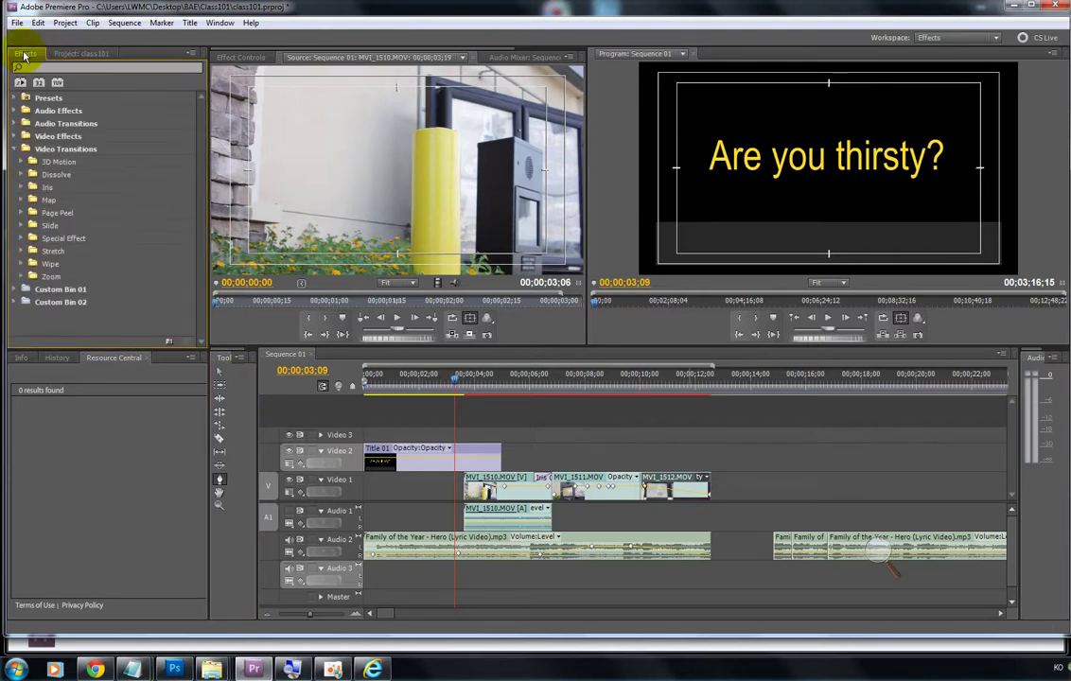
{"action": "left_click", "coordinate": [66, 54]}
{"action": "left_click", "coordinate": [29, 55]}
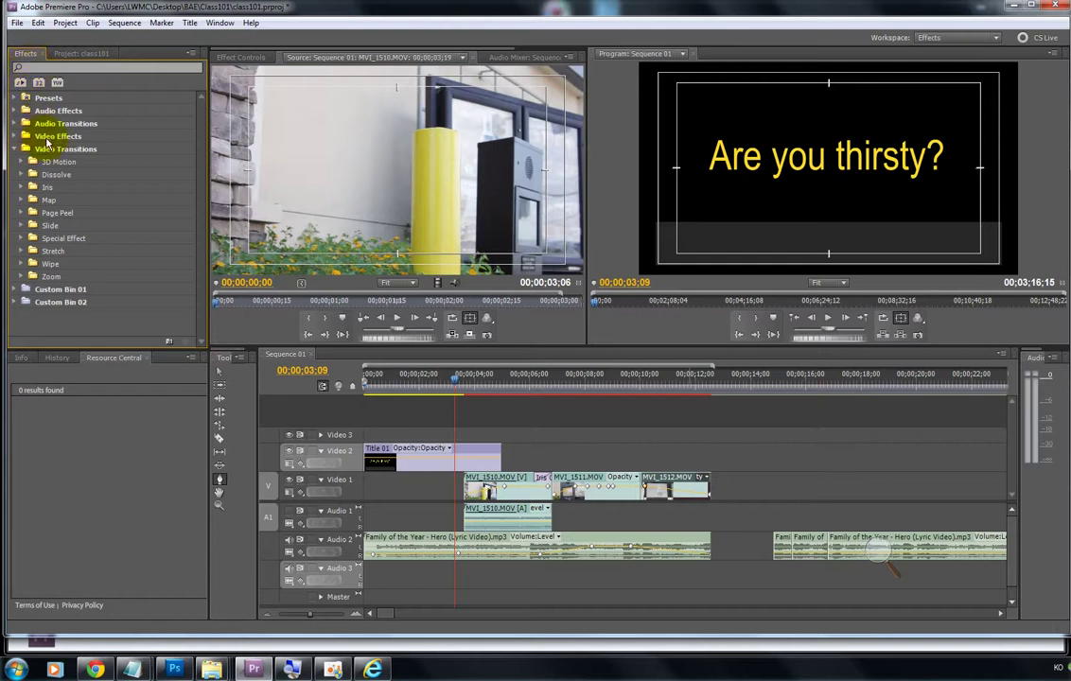
{"action": "left_click", "coordinate": [15, 149]}
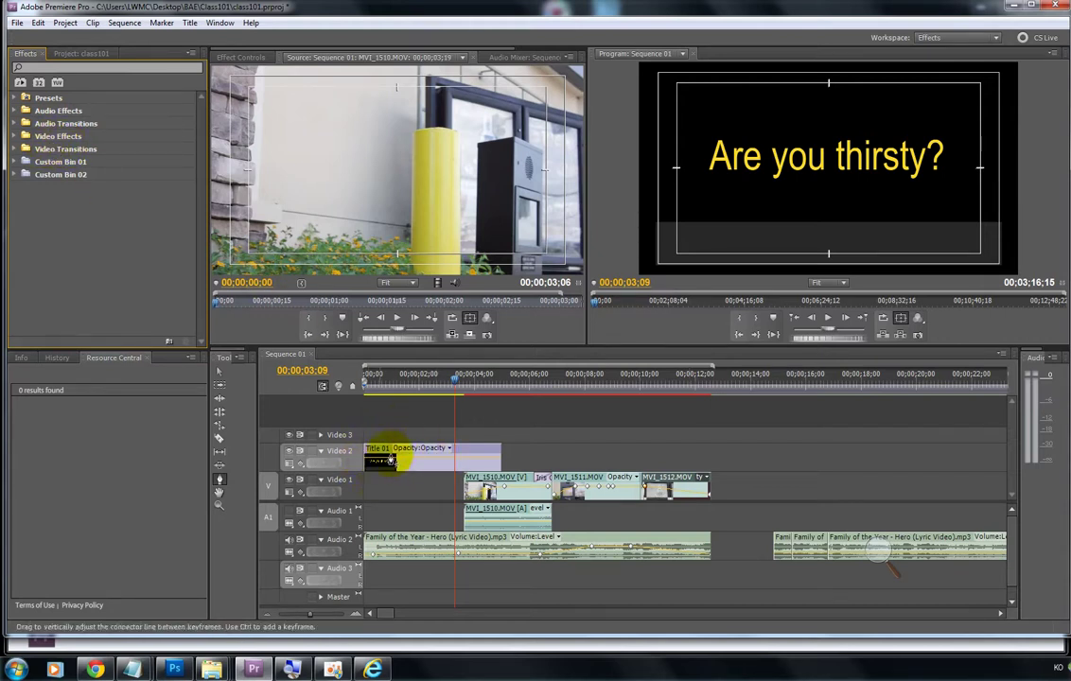
{"action": "left_click", "coordinate": [16, 149]}
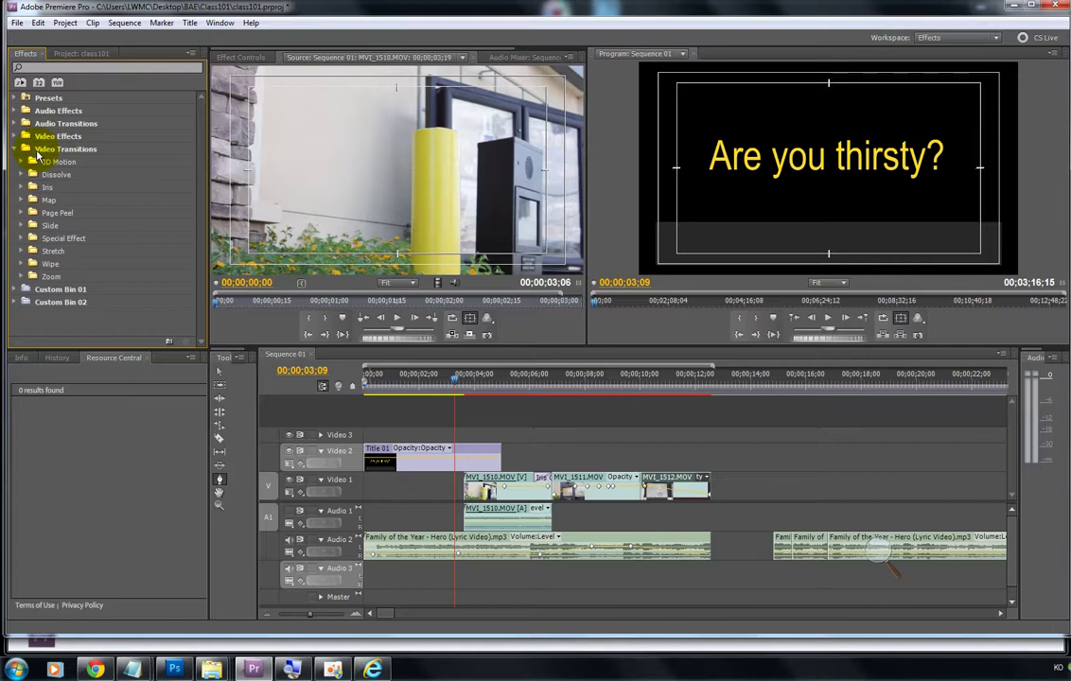
{"action": "left_click", "coordinate": [22, 175]}
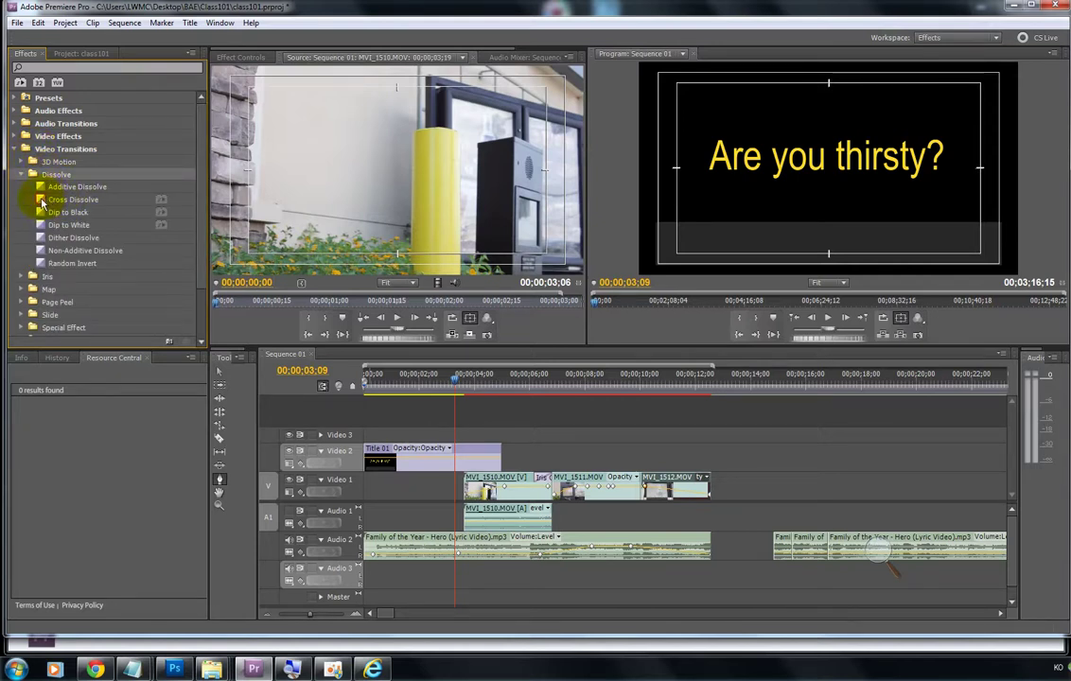
{"action": "left_click", "coordinate": [42, 202]}
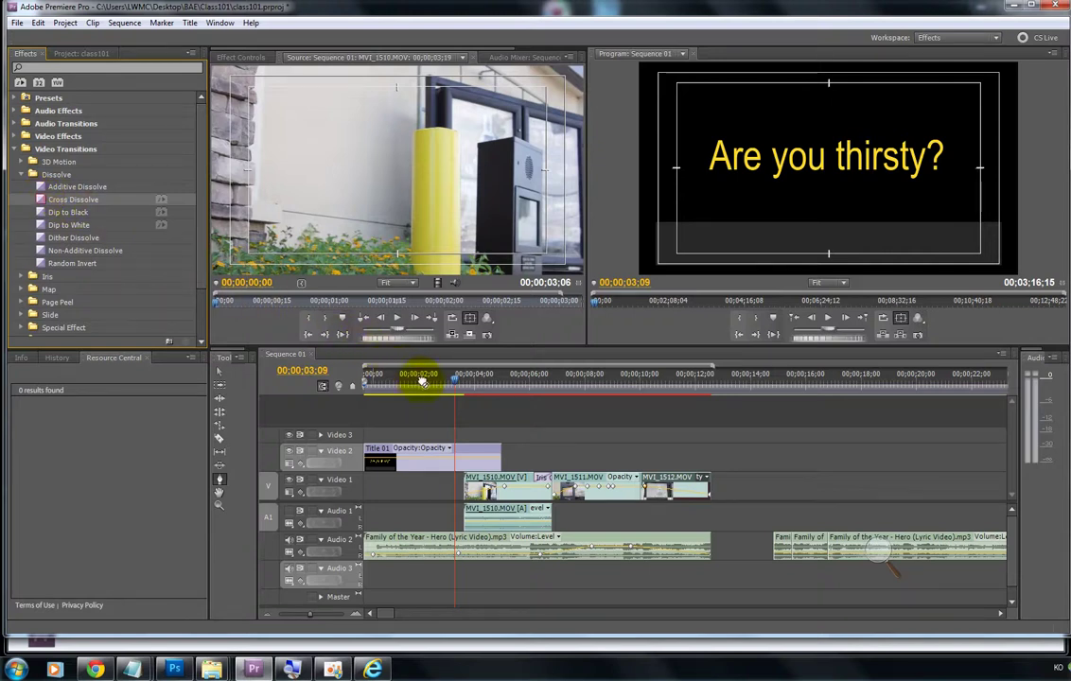
Step: Drop Cross Dissolve onto the end of Title 01 on Video 2
{"action": "left_click_drag", "start_coordinate": [423, 380], "coordinate": [435, 401]}
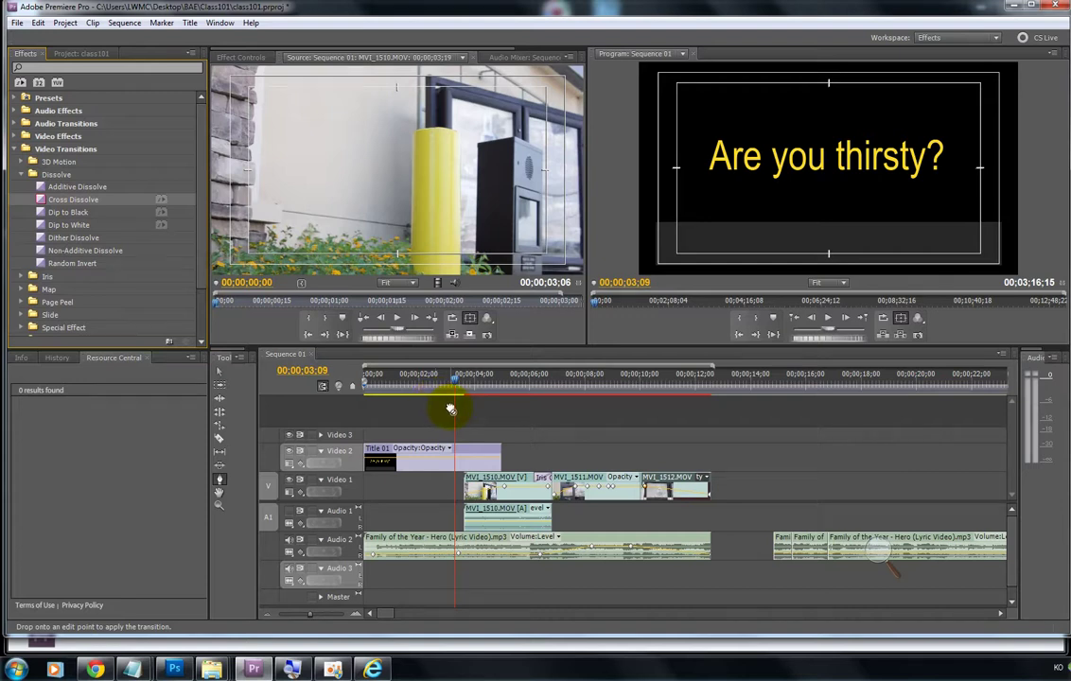
{"action": "left_click_drag", "start_coordinate": [451, 409], "coordinate": [553, 446]}
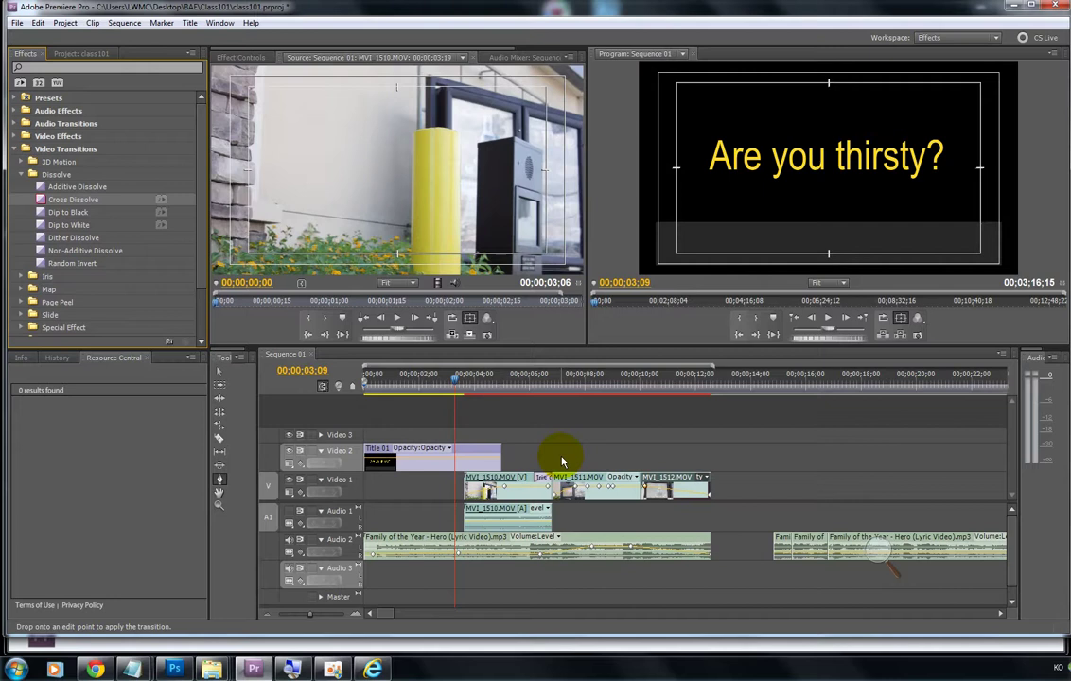
{"action": "mouse_move", "coordinate": [562, 461]}
{"action": "left_mouse_down"}
{"action": "mouse_move", "coordinate": [455, 407]}
{"action": "mouse_move", "coordinate": [418, 457]}
{"action": "mouse_move", "coordinate": [377, 456]}
{"action": "mouse_move", "coordinate": [545, 455]}
{"action": "mouse_move", "coordinate": [561, 485]}
{"action": "left_mouse_up"}
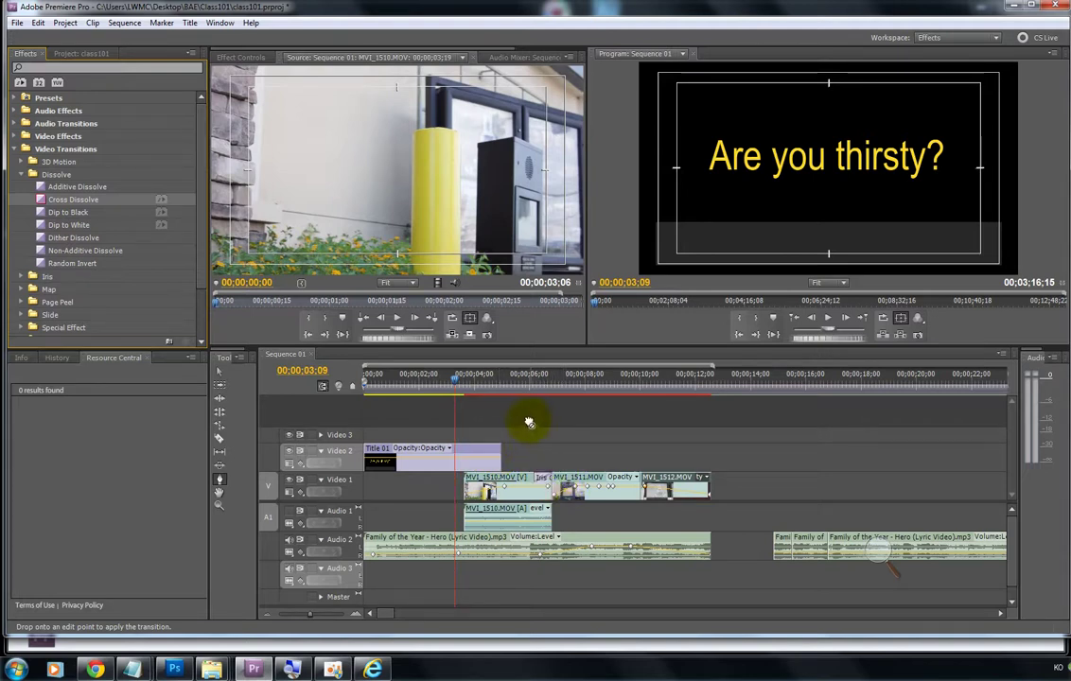
{"action": "left_click_drag", "start_coordinate": [530, 422], "coordinate": [499, 459]}
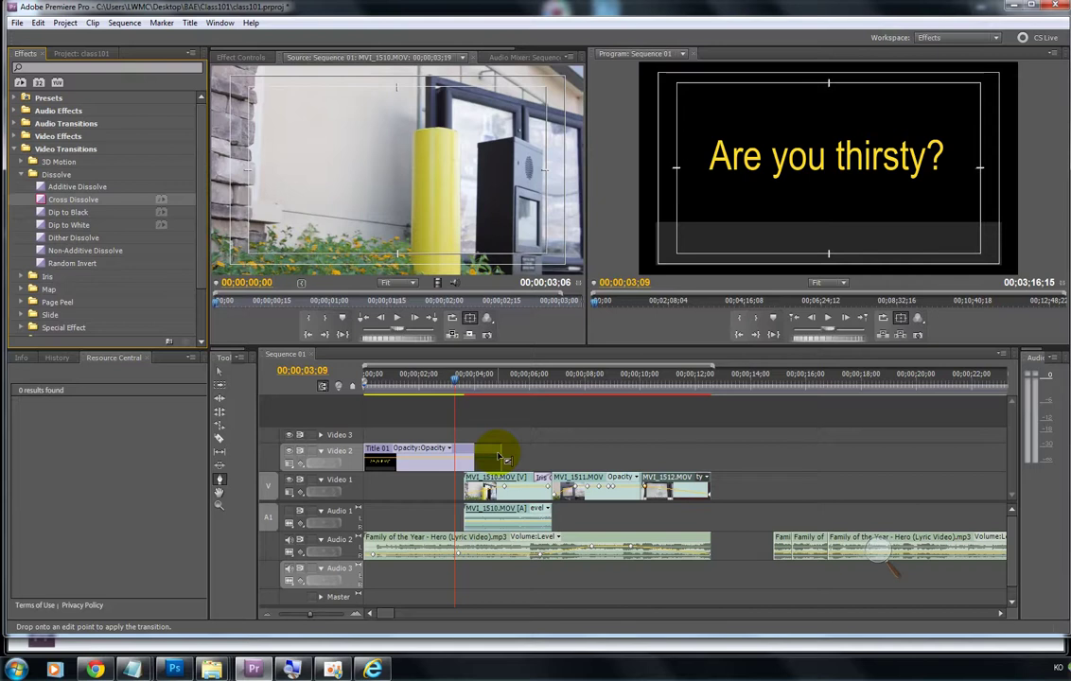
{"action": "left_click_drag", "start_coordinate": [499, 458], "coordinate": [497, 458]}
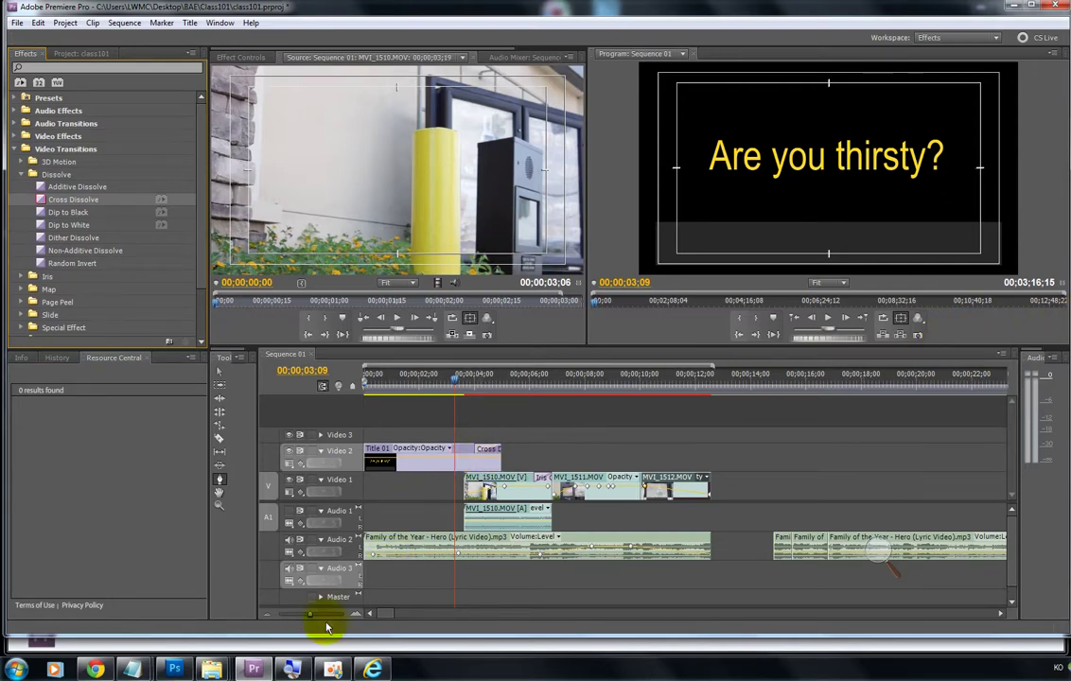
{"action": "left_click", "coordinate": [290, 669]}
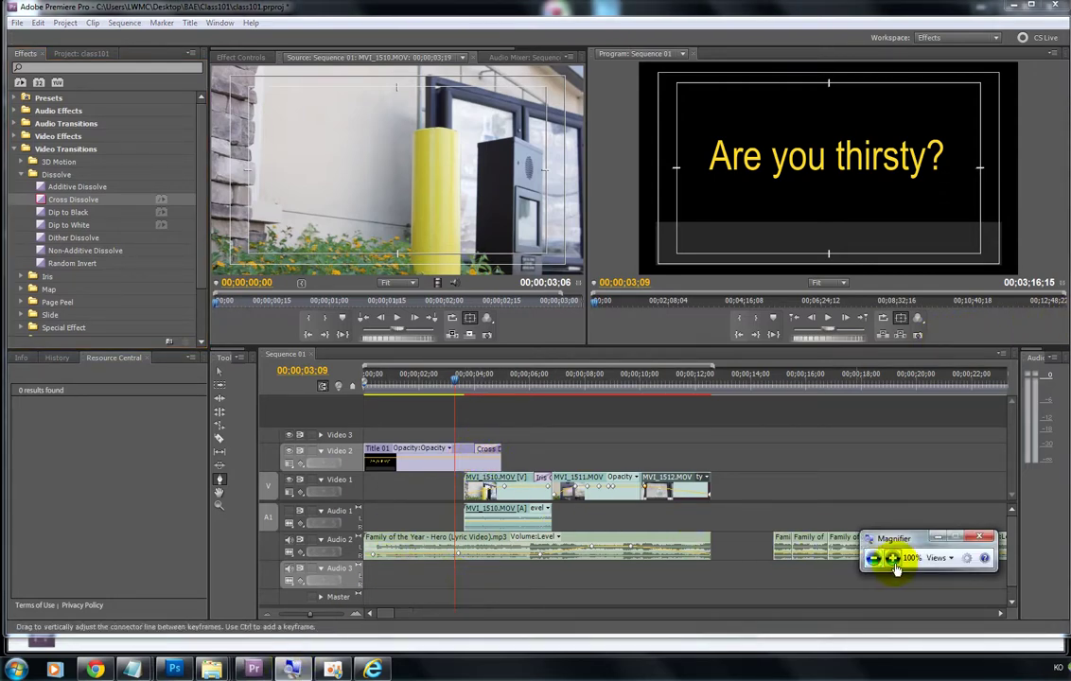
{"action": "left_click", "coordinate": [892, 558]}
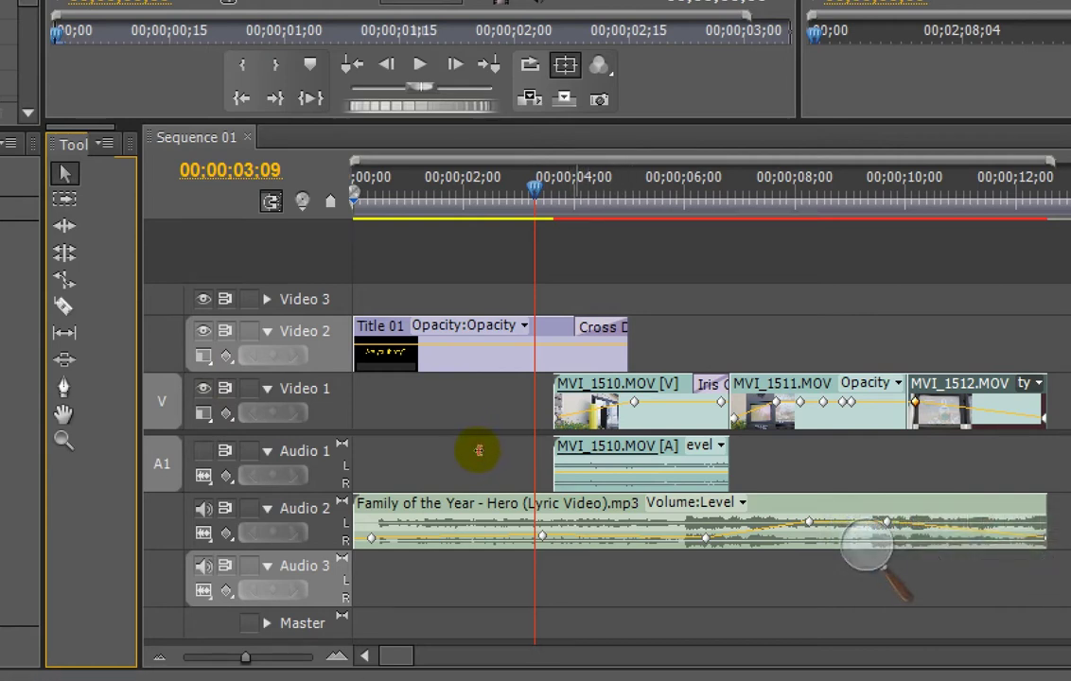
{"action": "left_click", "coordinate": [626, 566]}
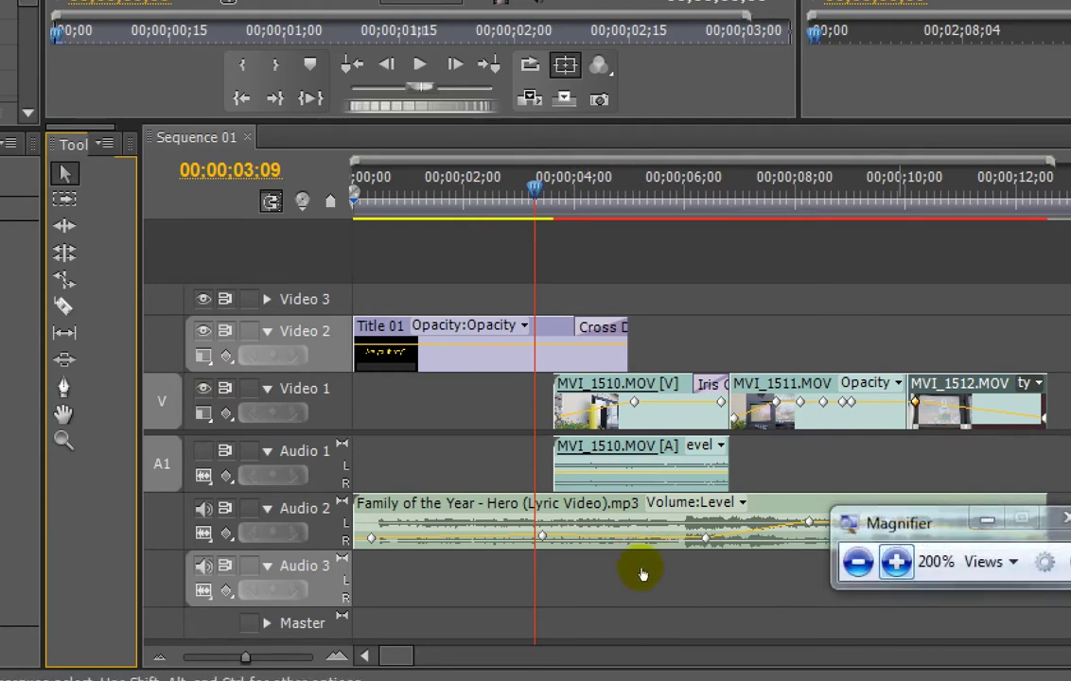
{"action": "left_click", "coordinate": [621, 572]}
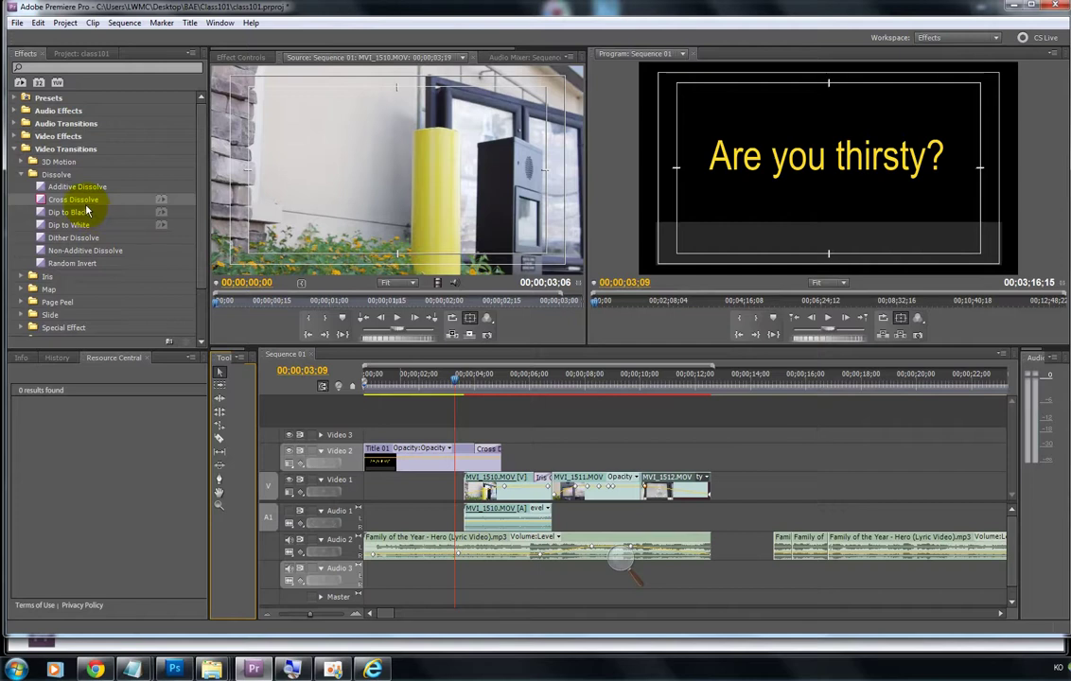
Step: Play back Title 01's fade-out and drag its Cross Dissolve's left edge to lengthen it
{"action": "left_click", "coordinate": [459, 384]}
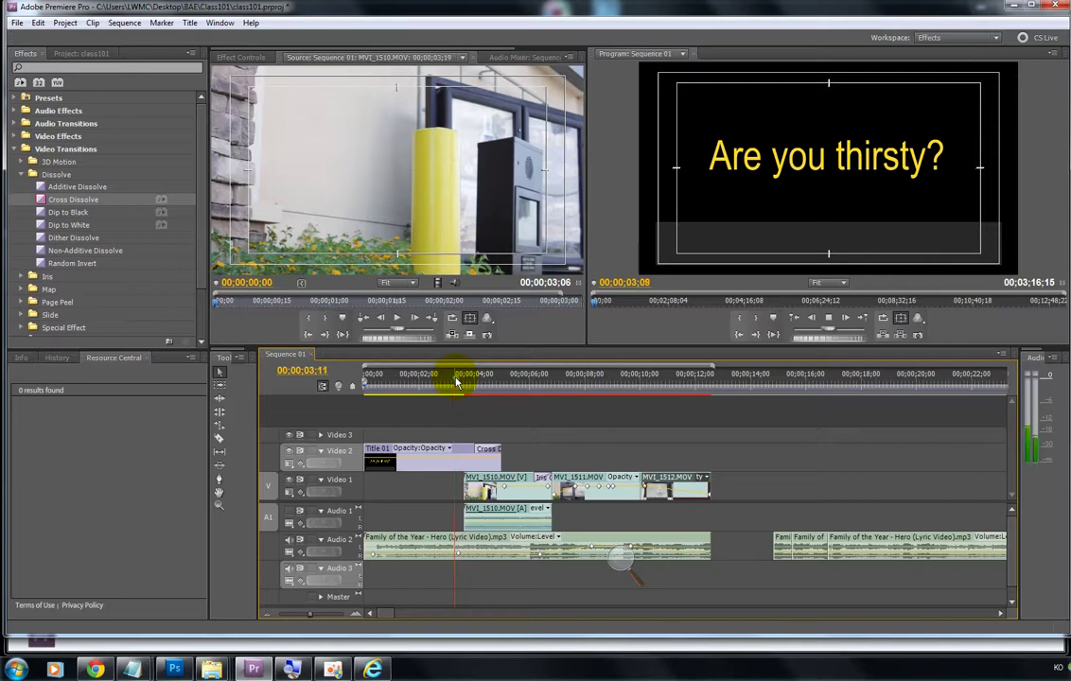
{"action": "key", "text": "space"}
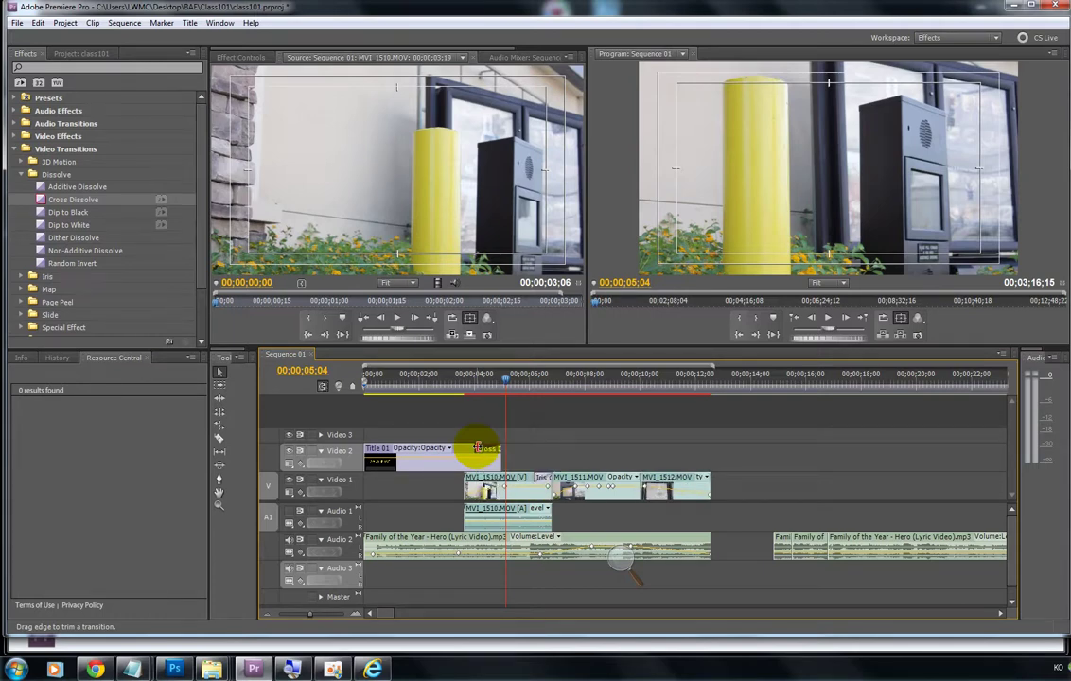
{"action": "left_click_drag", "start_coordinate": [478, 448], "coordinate": [419, 448]}
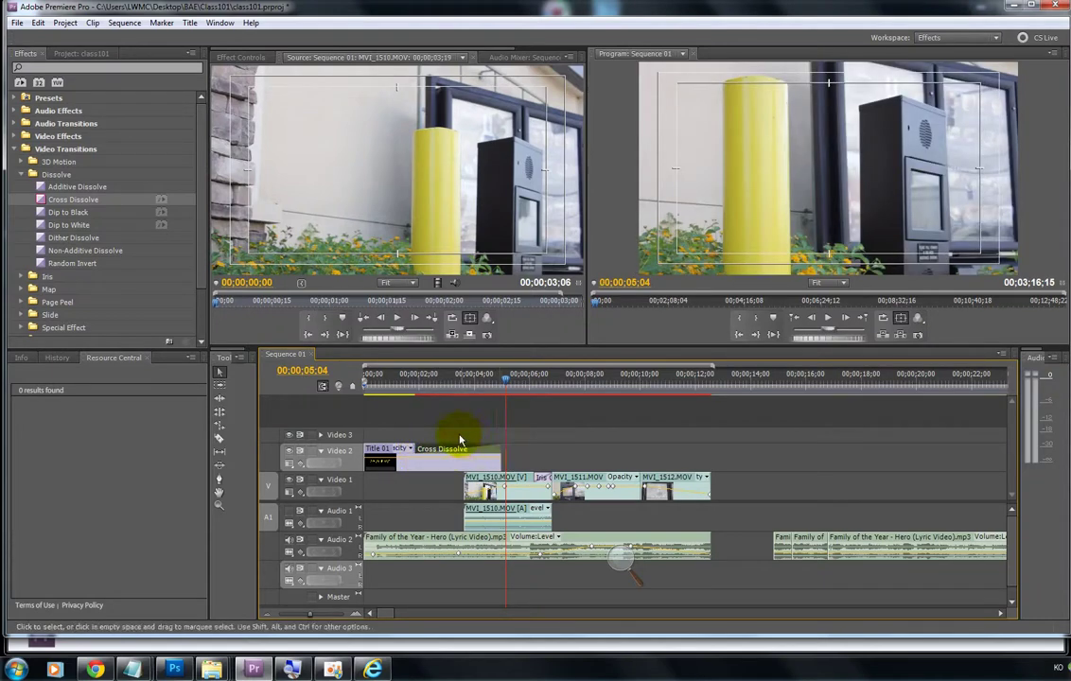
Step: Replay the title and shorten the Cross Dissolve slightly, then scroll the timeline right
{"action": "left_click", "coordinate": [407, 383]}
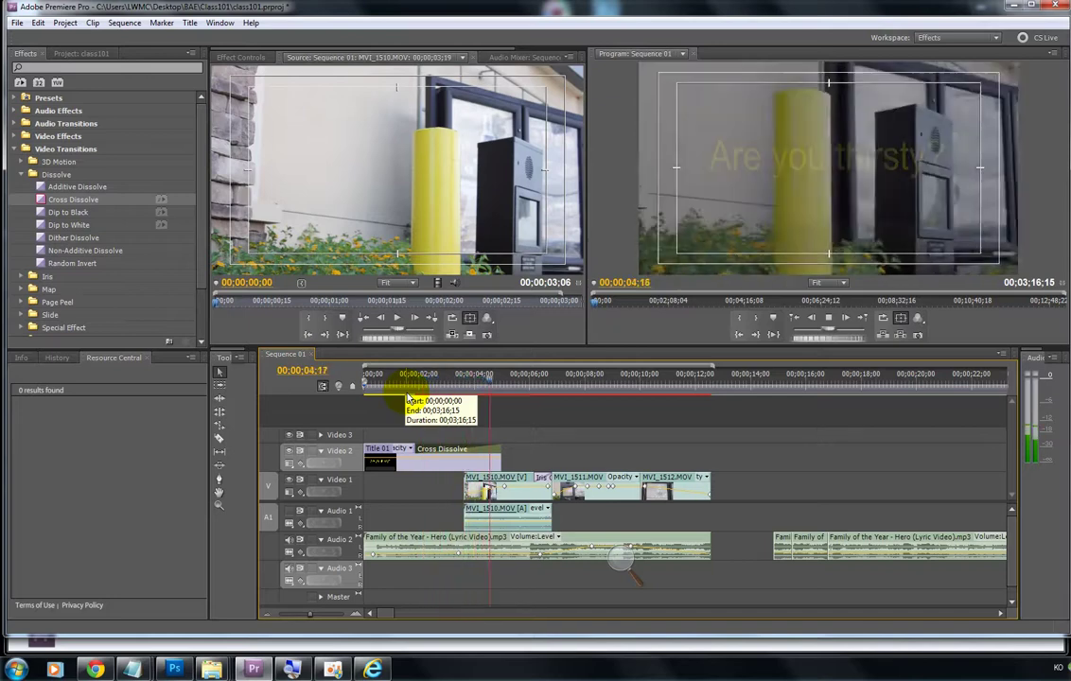
{"action": "key", "text": "space"}
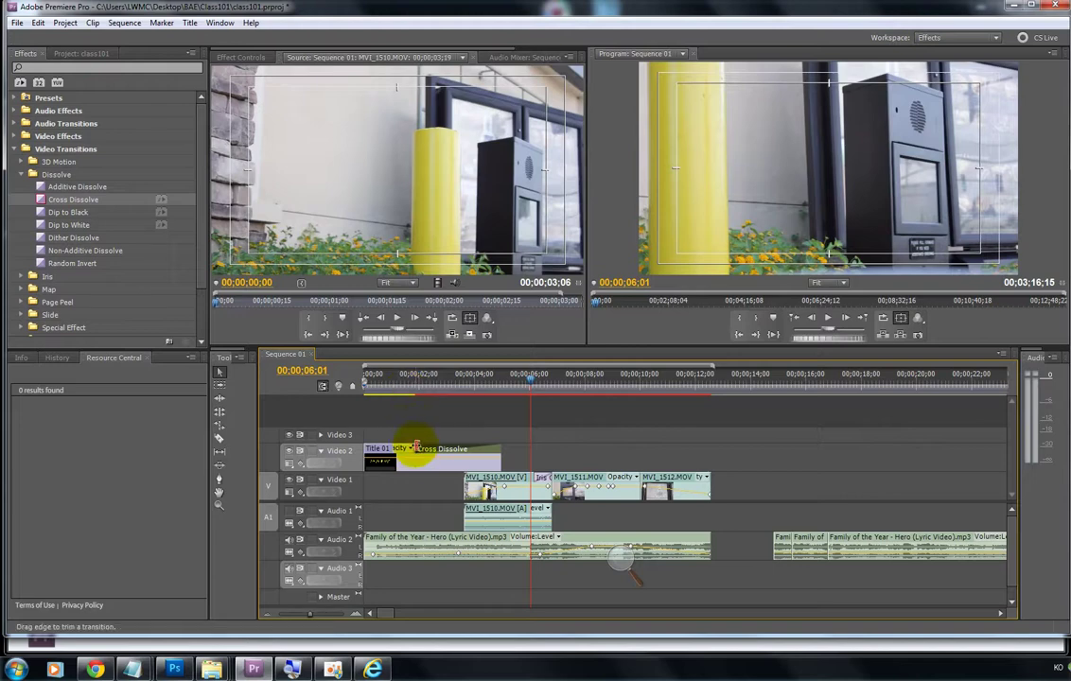
{"action": "left_click_drag", "start_coordinate": [421, 448], "coordinate": [465, 461]}
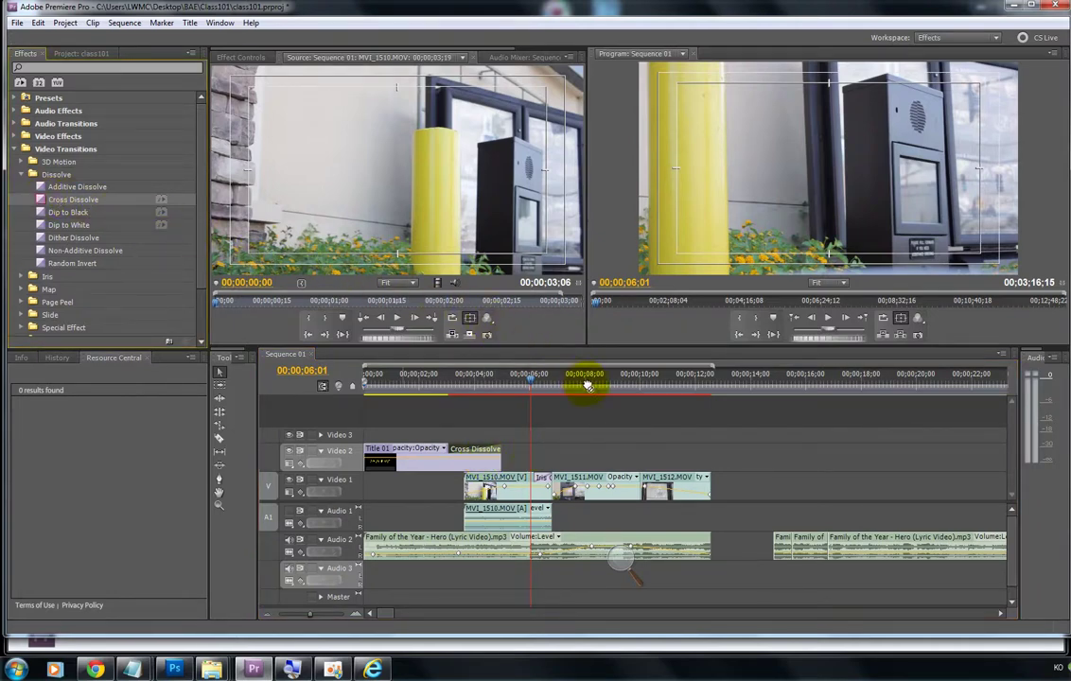
{"action": "scroll", "coordinate": [683, 492], "scroll_direction": "right", "scroll_amount": 2}
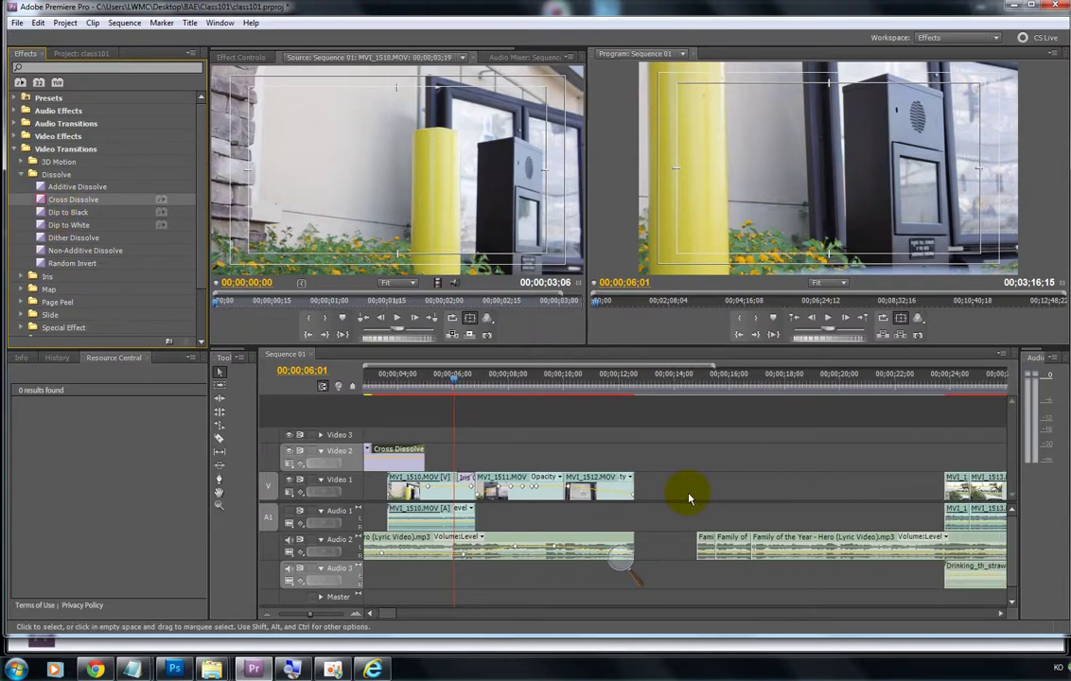
{"action": "scroll", "coordinate": [689, 497], "scroll_direction": "right", "scroll_amount": 7}
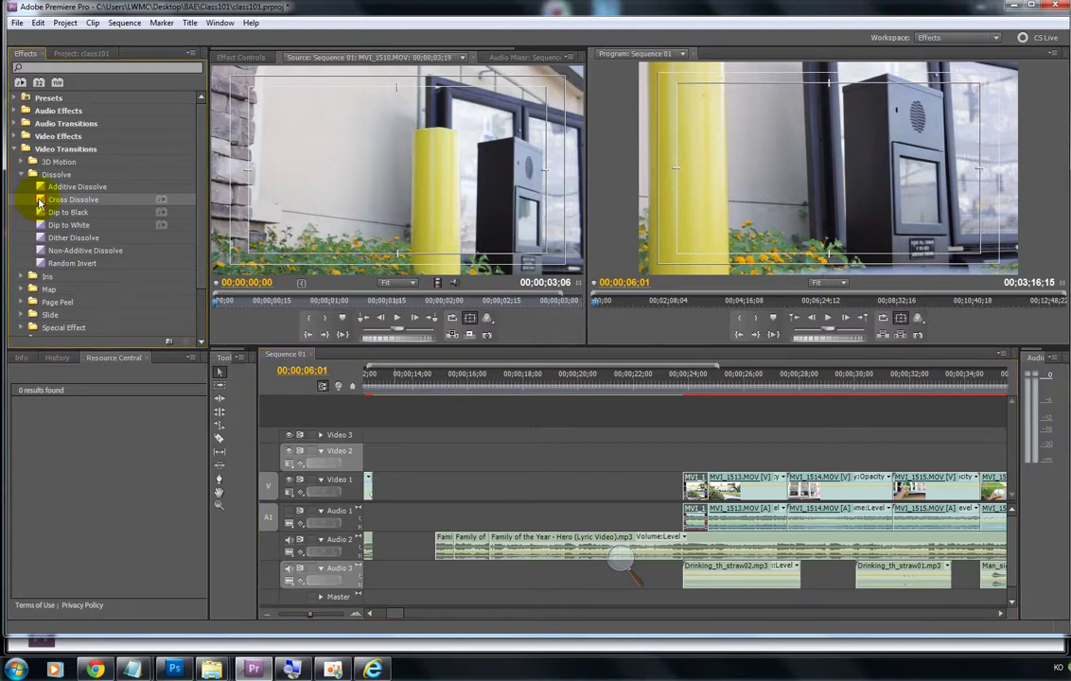
Step: Drop a Cross Dissolve onto the MVI_1513.MOV clips and play from about 23 seconds
{"action": "left_click_drag", "start_coordinate": [40, 202], "coordinate": [688, 476]}
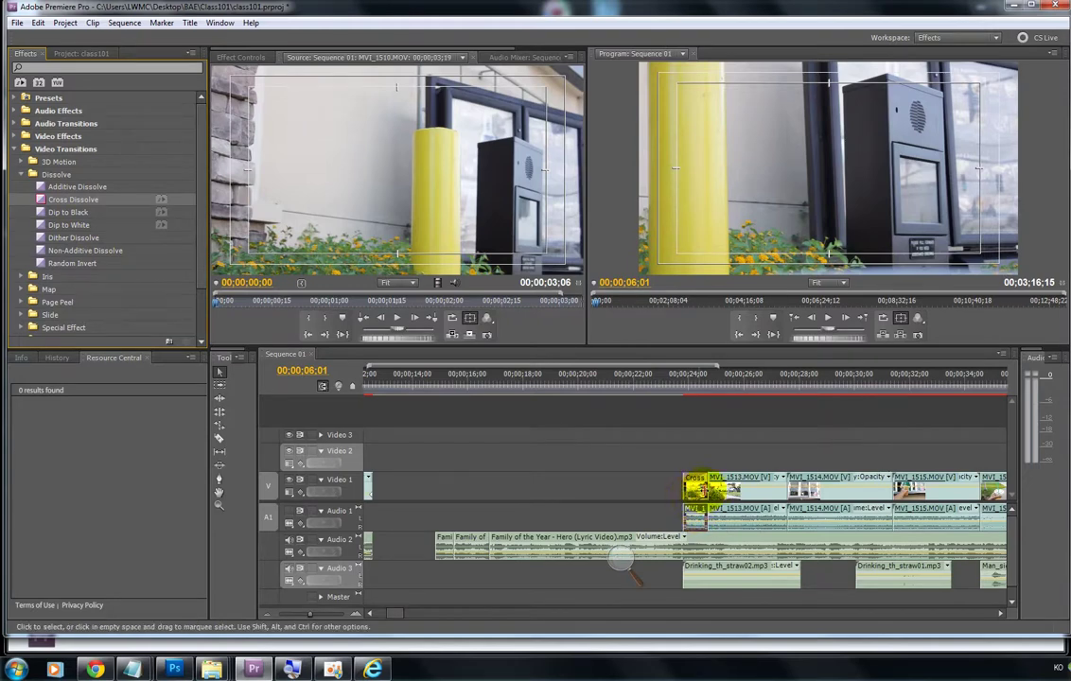
{"action": "left_click", "coordinate": [687, 377]}
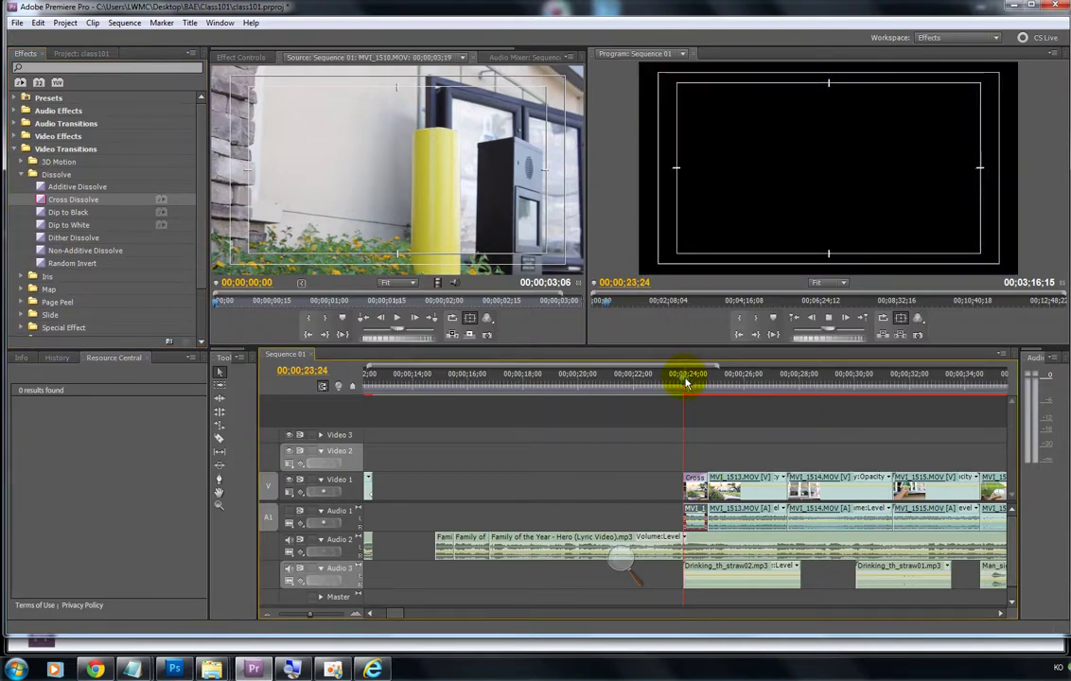
{"action": "key", "text": "space"}
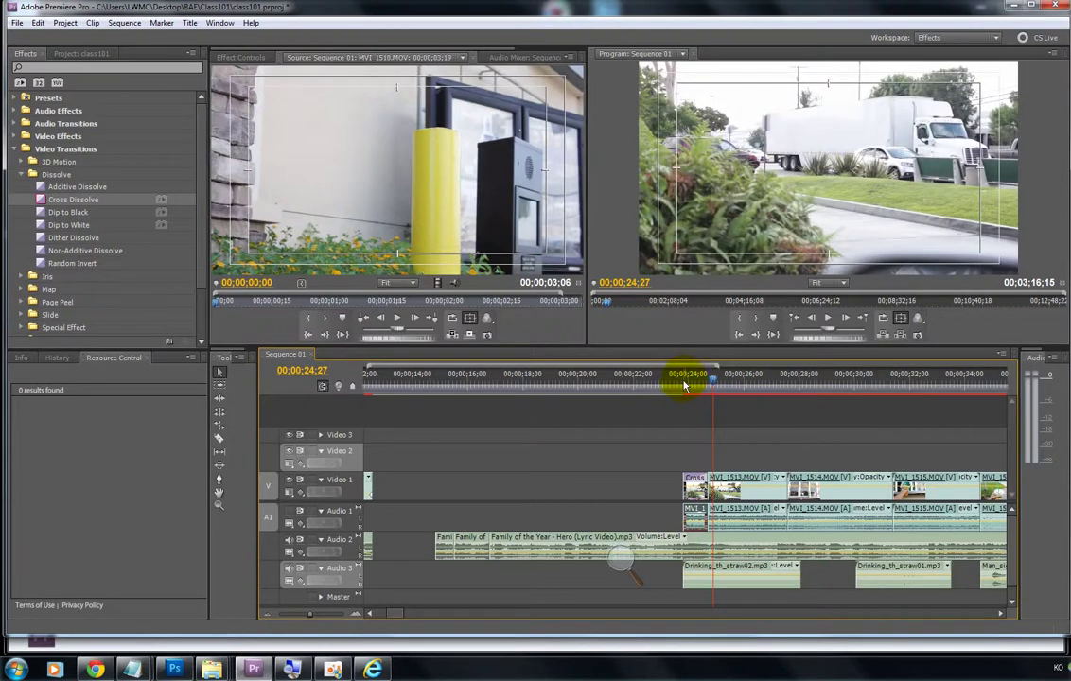
Step: Move the MVI_1513 clips earlier, lengthen their Cross Dissolve, and preview from about 19 seconds
{"action": "left_click_drag", "start_coordinate": [686, 483], "coordinate": [573, 468]}
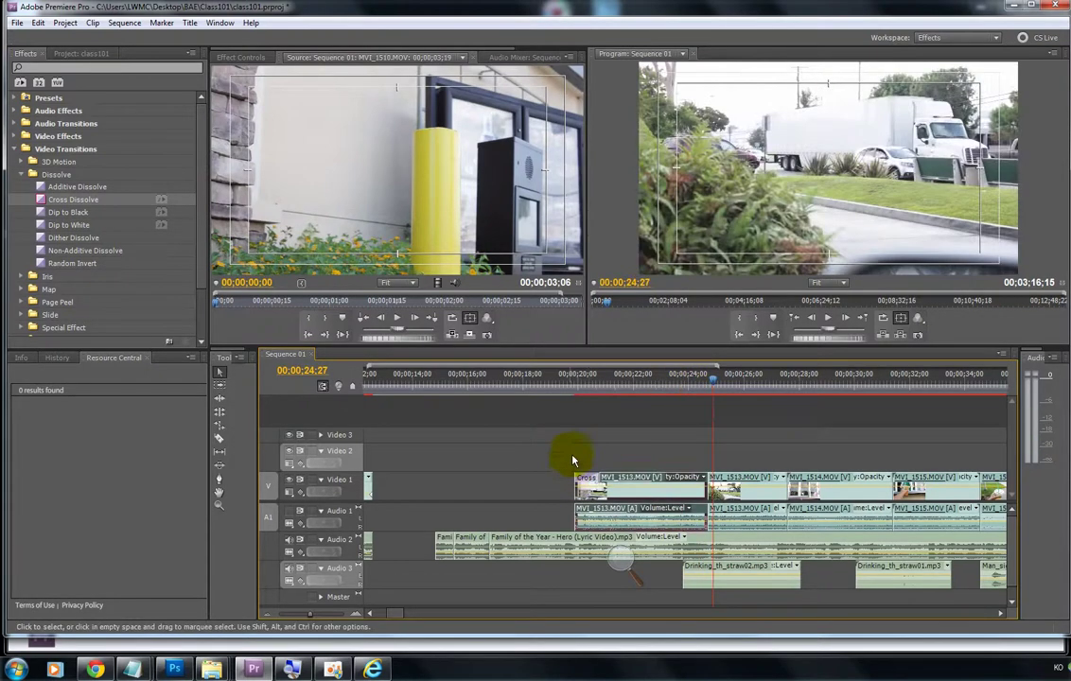
{"action": "left_click", "coordinate": [576, 384]}
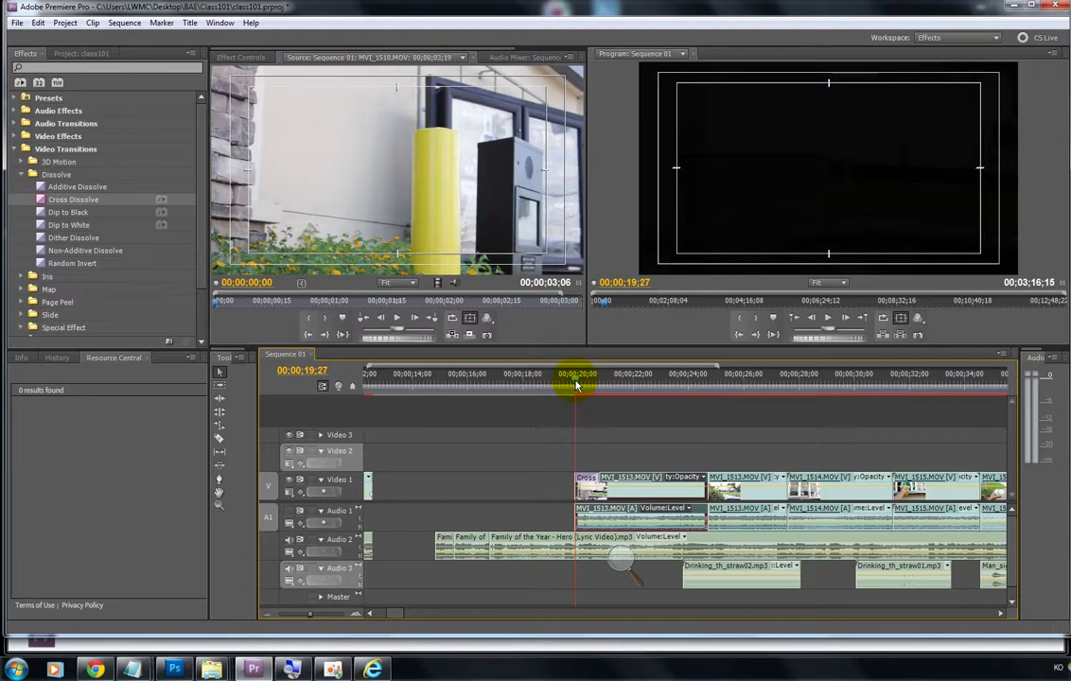
{"action": "left_click_drag", "start_coordinate": [594, 478], "coordinate": [667, 476]}
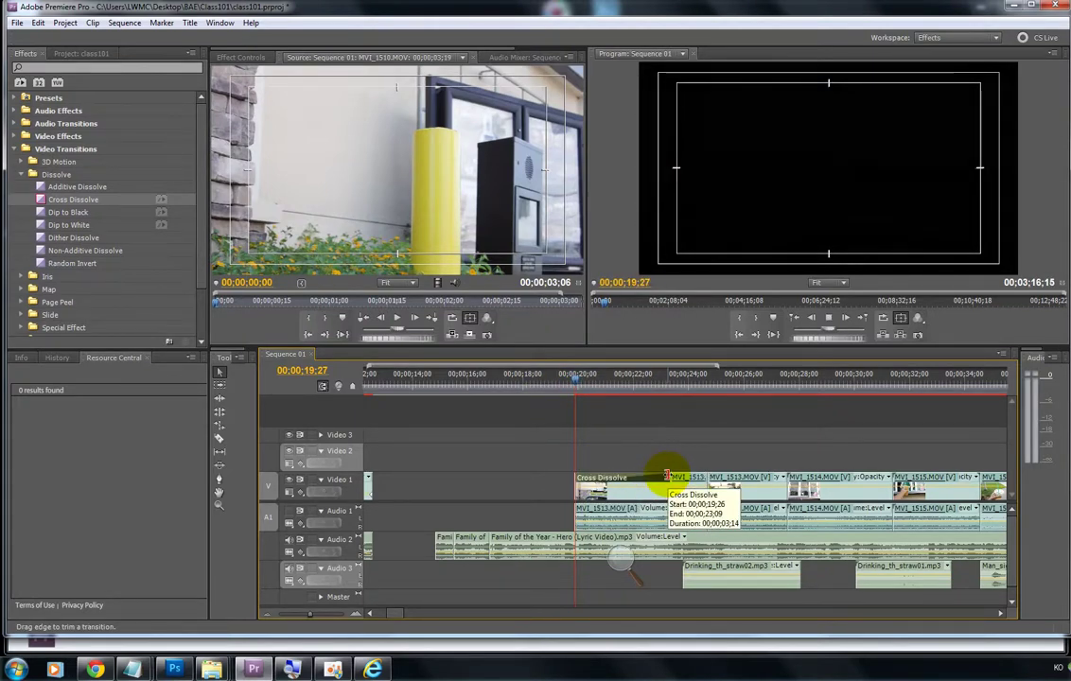
{"action": "key", "text": "space"}
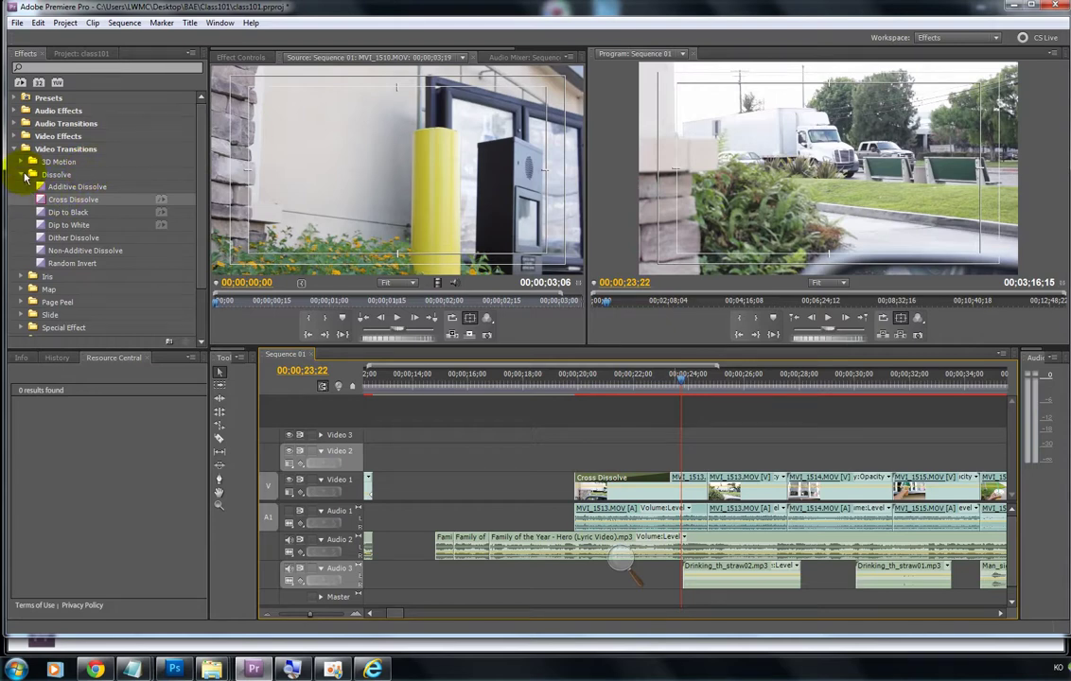
Step: Select the MVI_1513 clip with its linked audio and bring the project bin back into view
{"action": "left_click", "coordinate": [25, 175]}
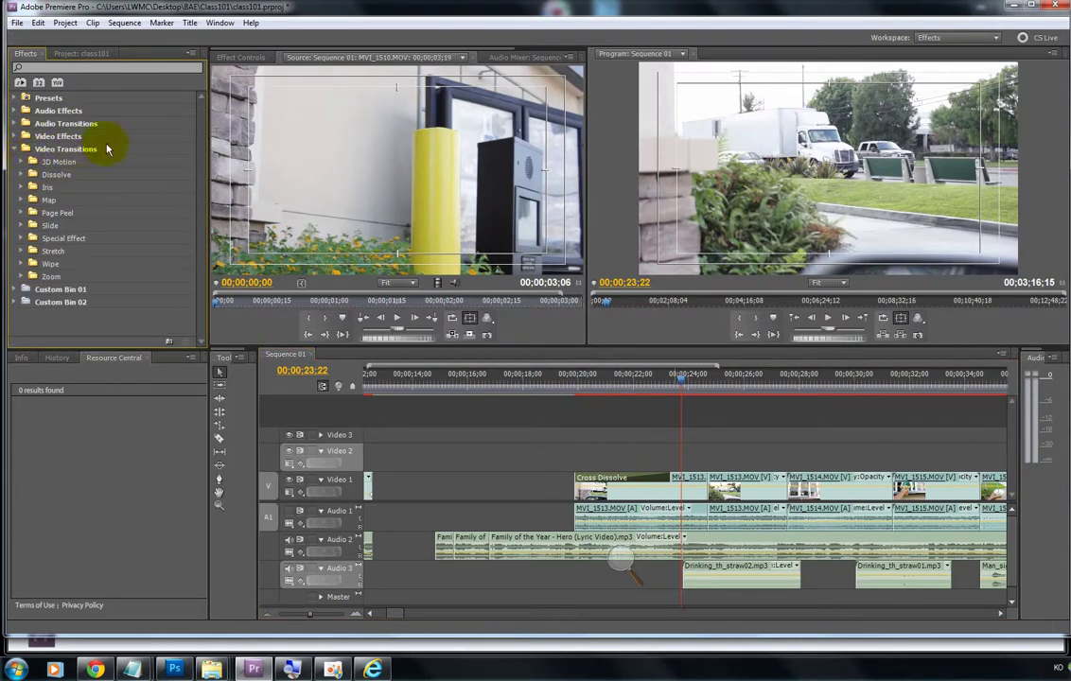
{"action": "left_click", "coordinate": [23, 174]}
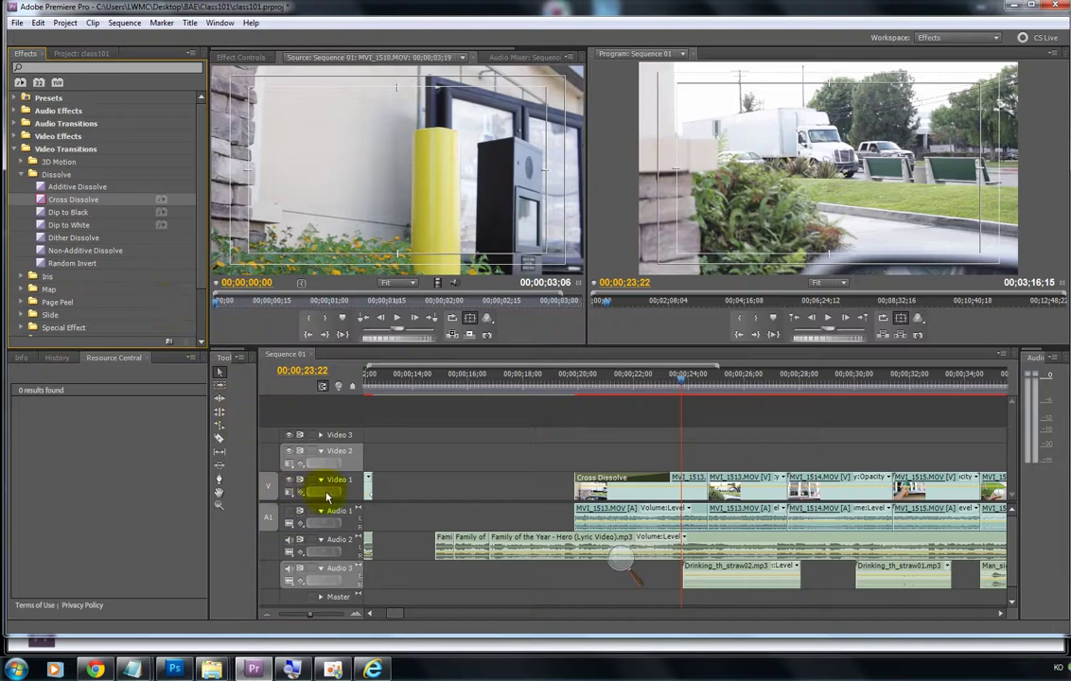
{"action": "left_click", "coordinate": [220, 480]}
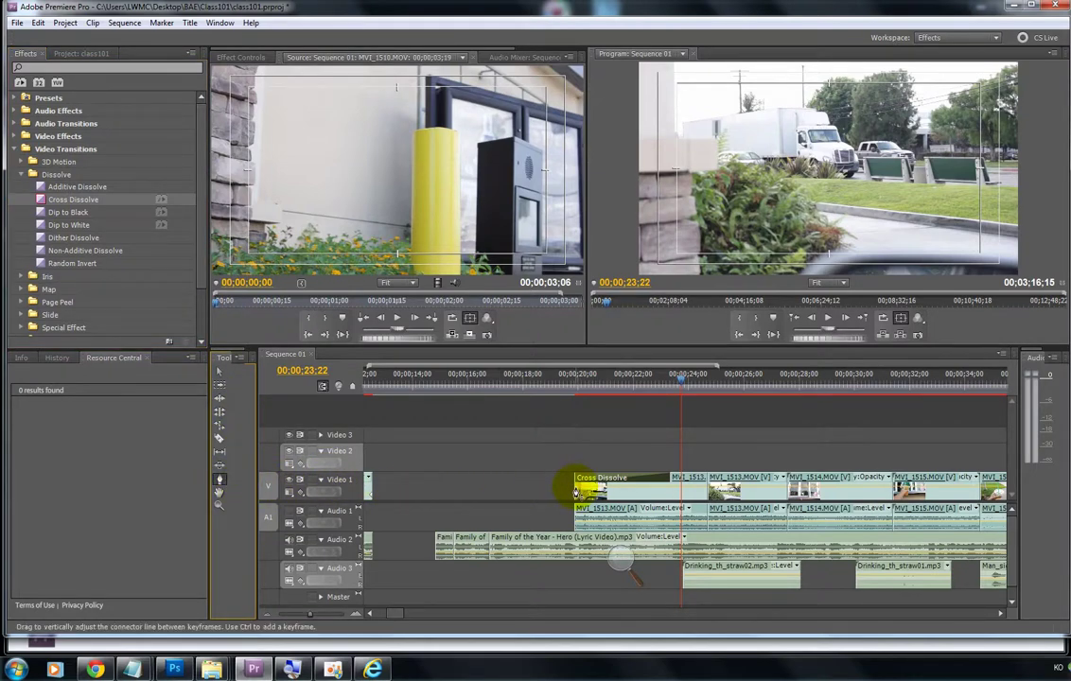
{"action": "left_click", "coordinate": [603, 491]}
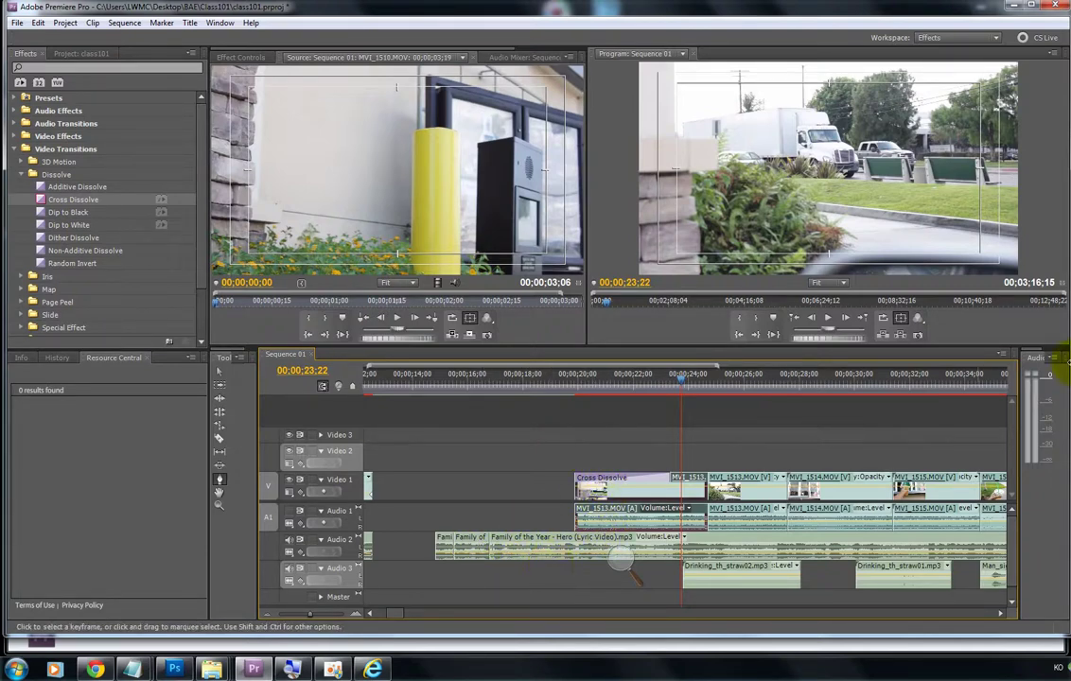
{"action": "left_click", "coordinate": [22, 174]}
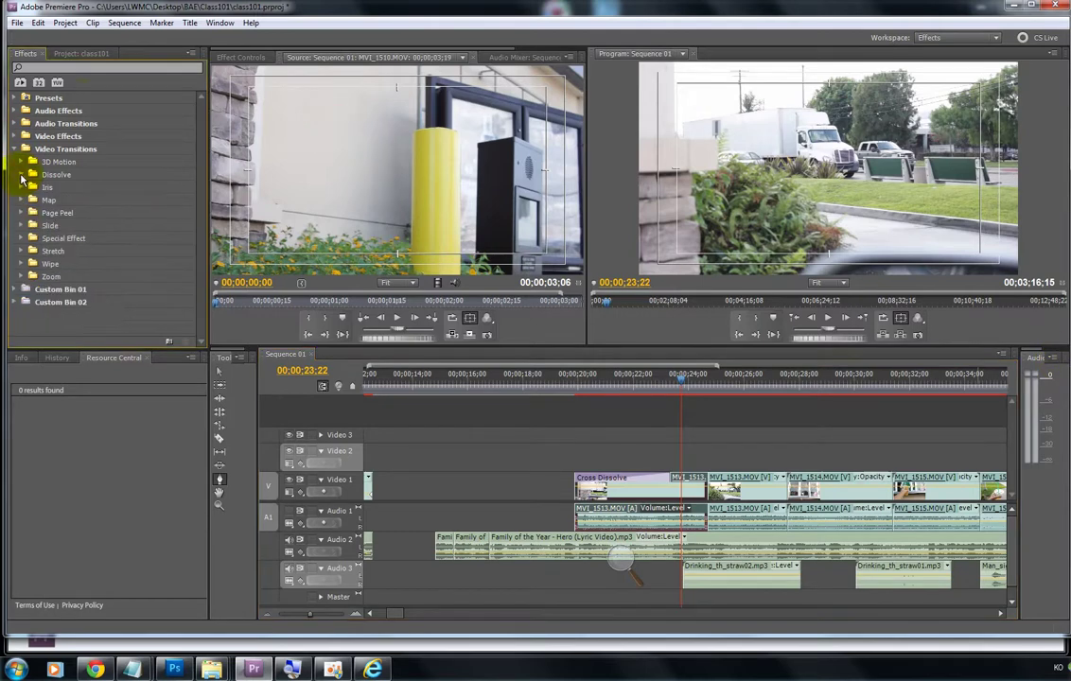
{"action": "left_click", "coordinate": [72, 55]}
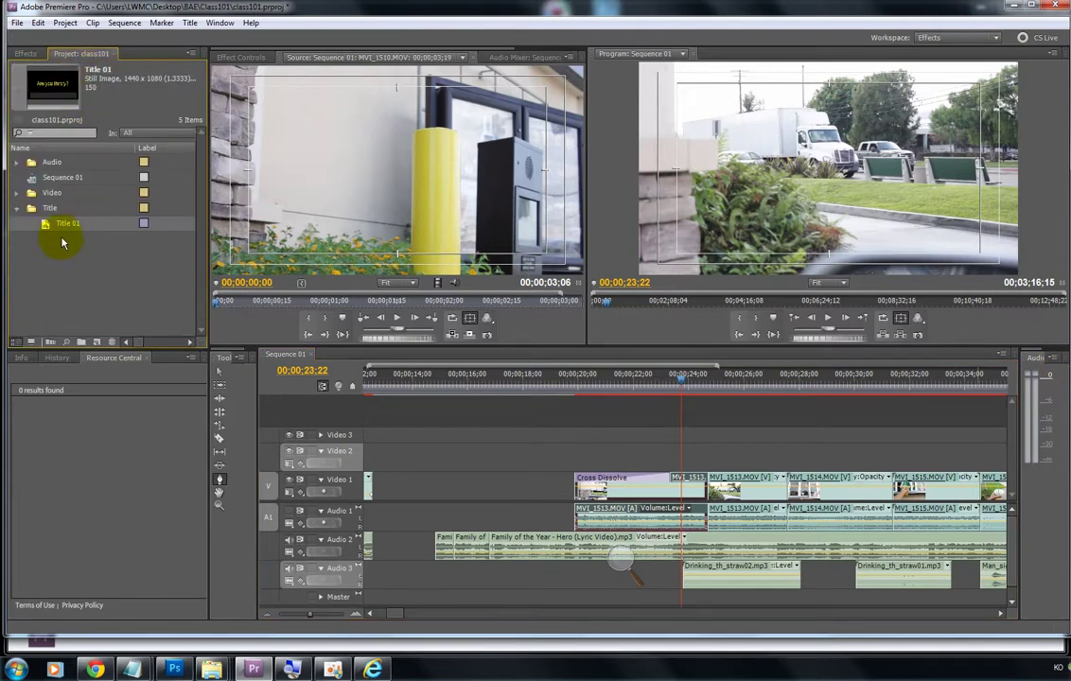
Step: Start a new title from the project bin's context menu, then cancel it
{"action": "right_click", "coordinate": [75, 263]}
{"action": "mouse_move", "coordinate": [142, 304]}
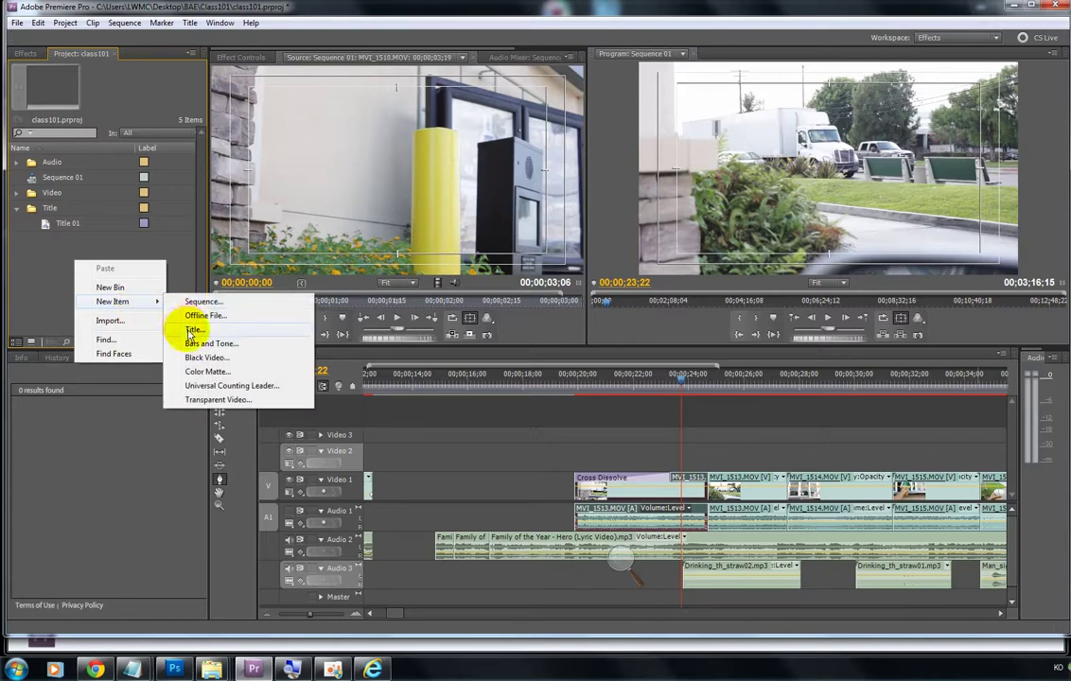
{"action": "left_click", "coordinate": [190, 332]}
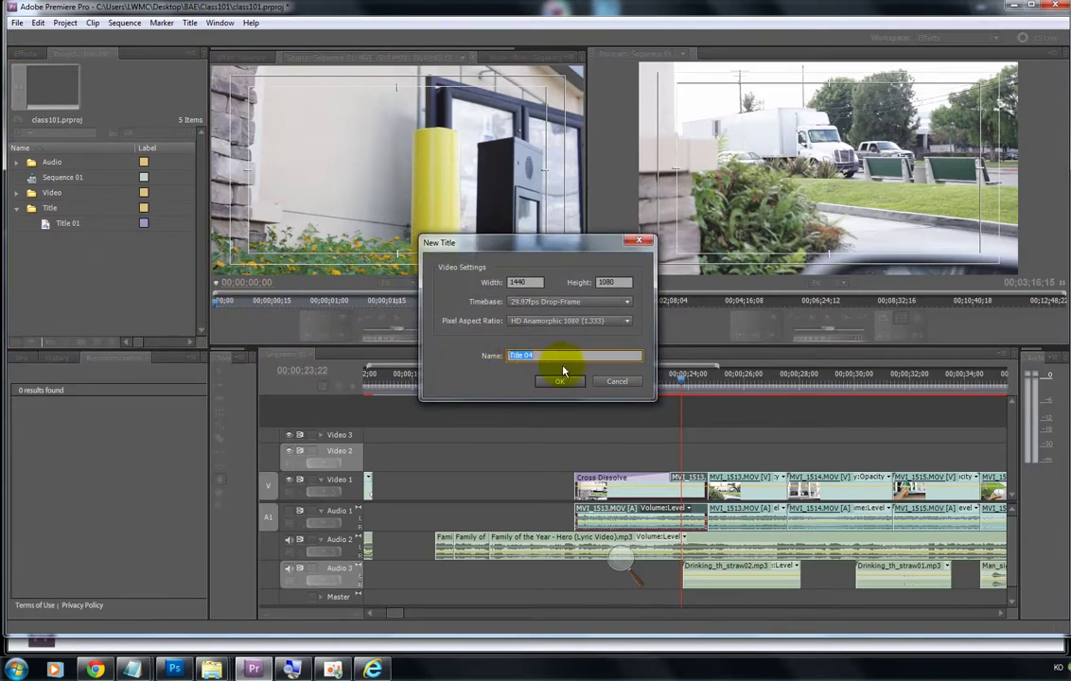
{"action": "left_click", "coordinate": [606, 379]}
Step: Place Title 01 on Video 2 around 27 seconds and preview it over the window shot
{"action": "left_click", "coordinate": [66, 224]}
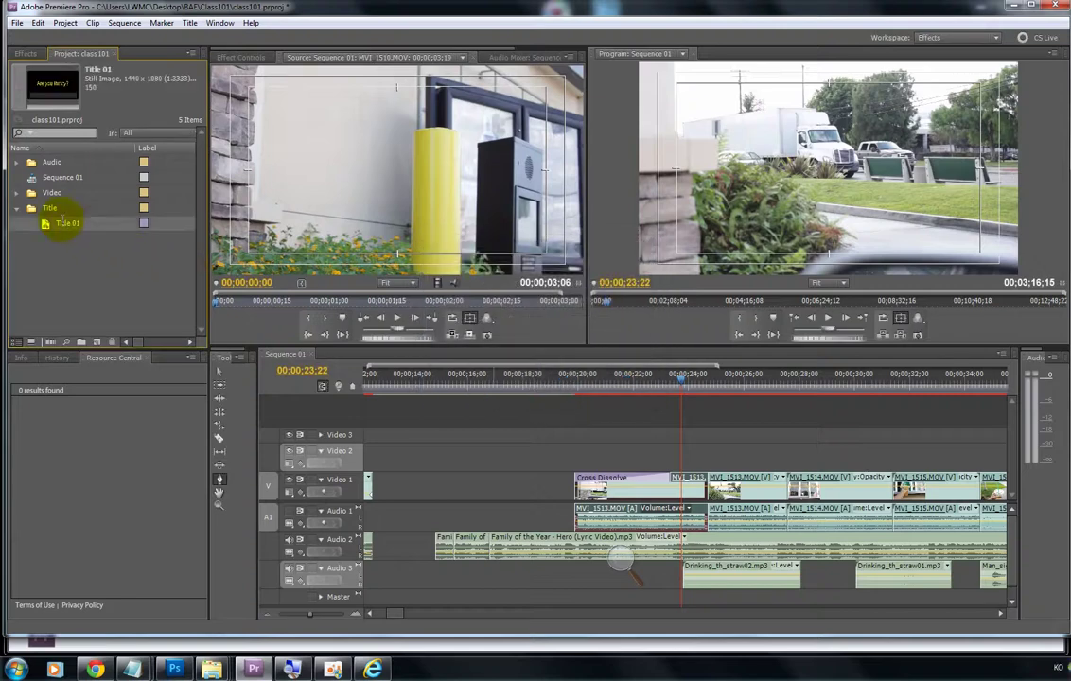
{"action": "left_click_drag", "start_coordinate": [395, 320], "coordinate": [755, 457]}
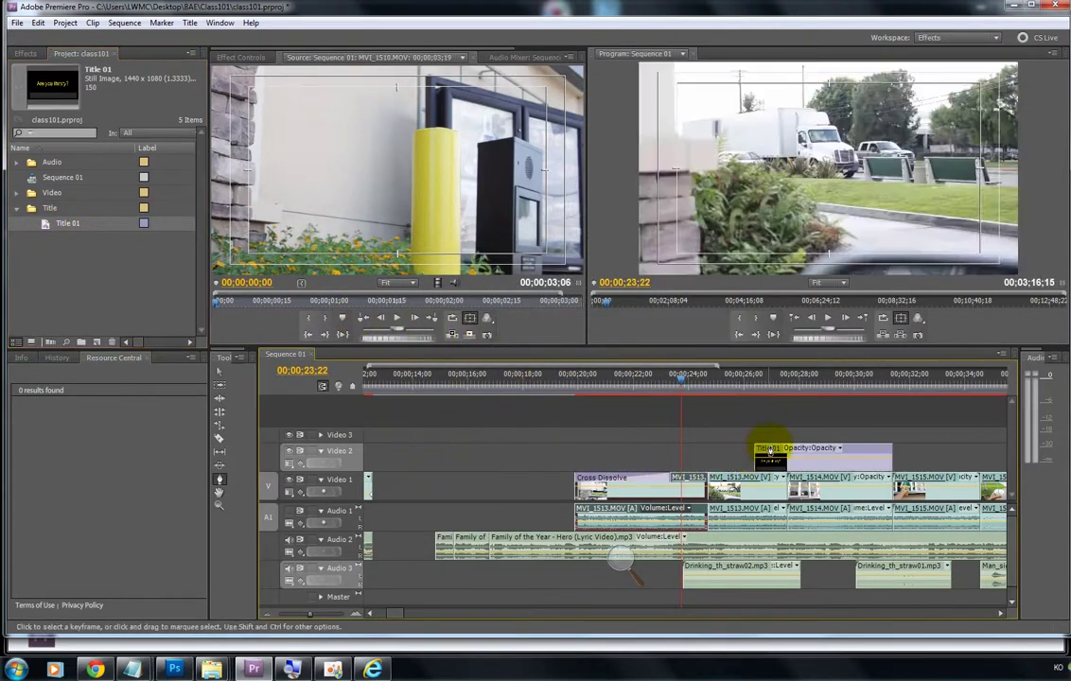
{"action": "left_click", "coordinate": [778, 384]}
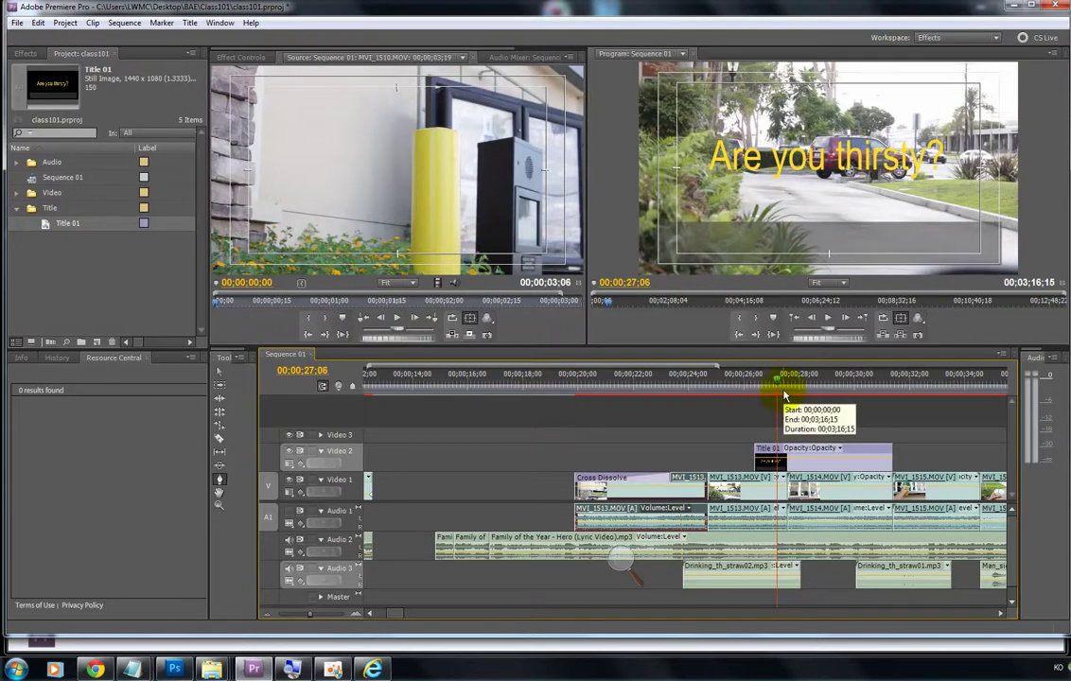
{"action": "mouse_move", "coordinate": [777, 378]}
{"action": "left_mouse_down"}
{"action": "mouse_move", "coordinate": [842, 375]}
{"action": "mouse_move", "coordinate": [796, 385]}
{"action": "left_mouse_up"}
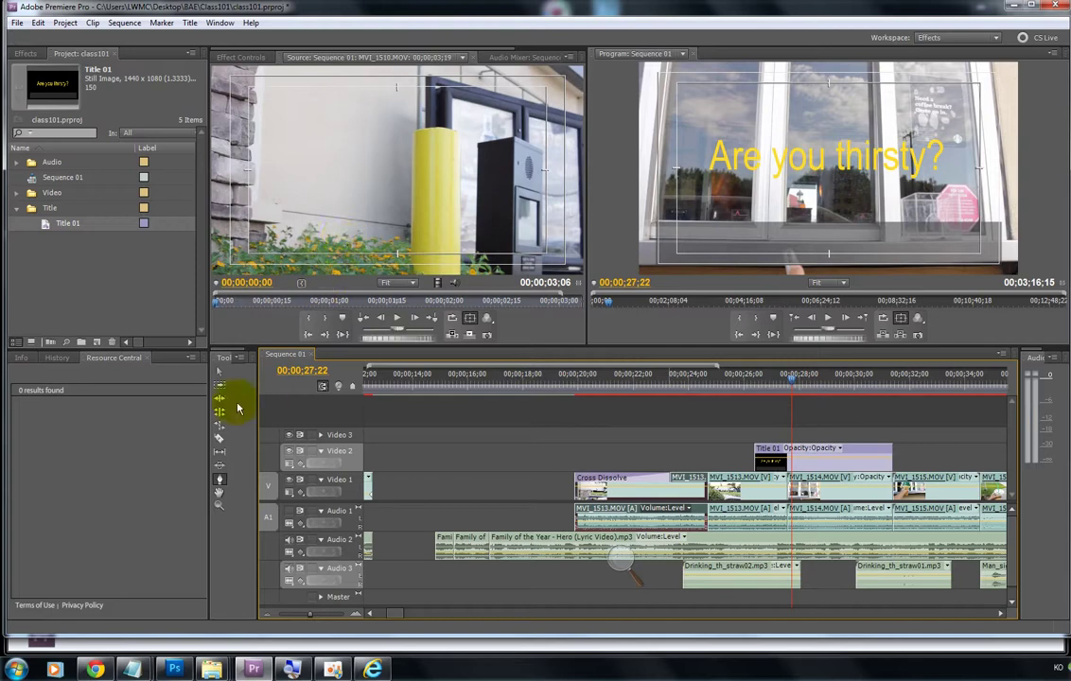
{"action": "left_click", "coordinate": [216, 374]}
{"action": "left_click", "coordinate": [769, 460]}
Step: Replace Title 01's 'Are you thirsty?' text with 'COffee time' and preview the updated overlay
{"action": "double_click", "coordinate": [768, 460]}
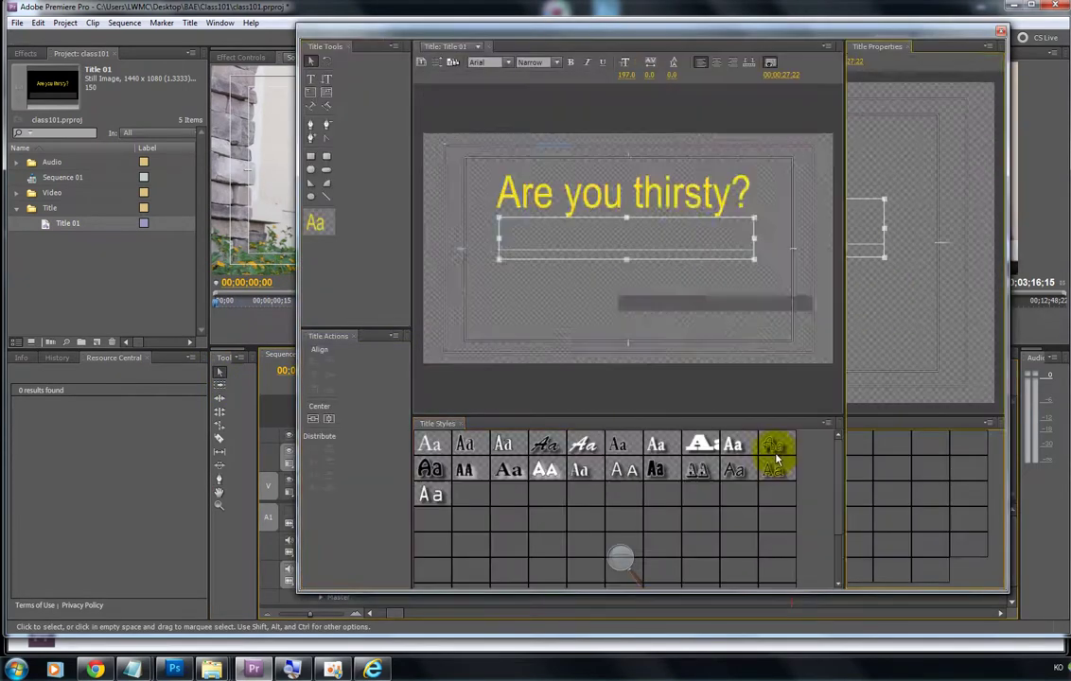
{"action": "left_click", "coordinate": [636, 245]}
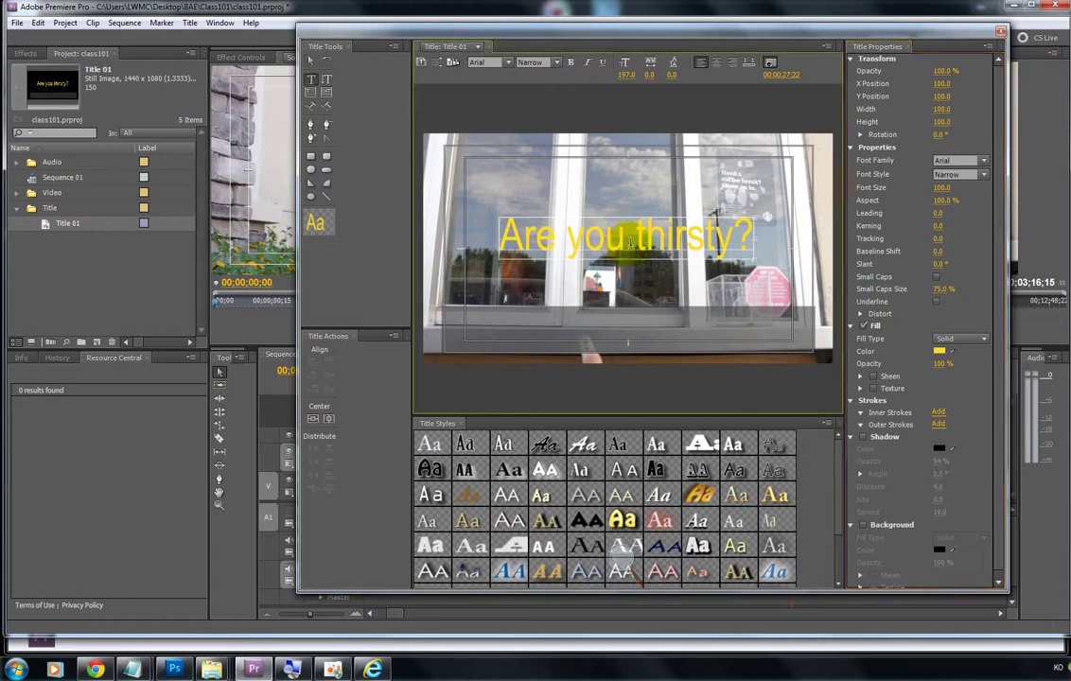
{"action": "left_click", "coordinate": [360, 201]}
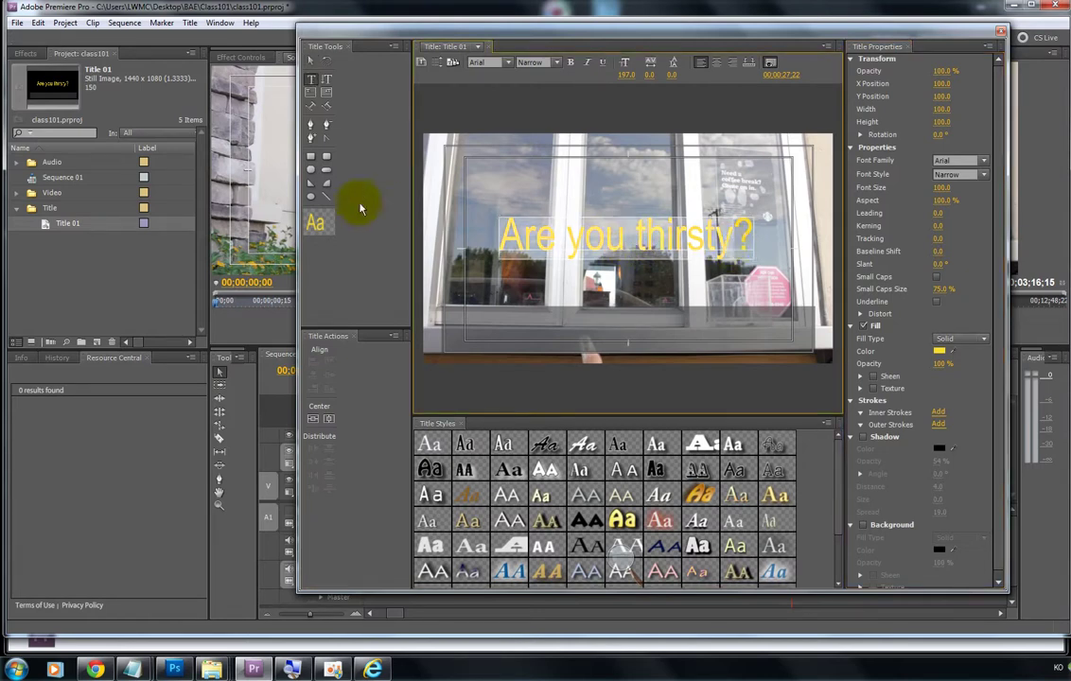
{"action": "key", "text": "BackSpace"}
{"action": "type", "text": "COffee"}
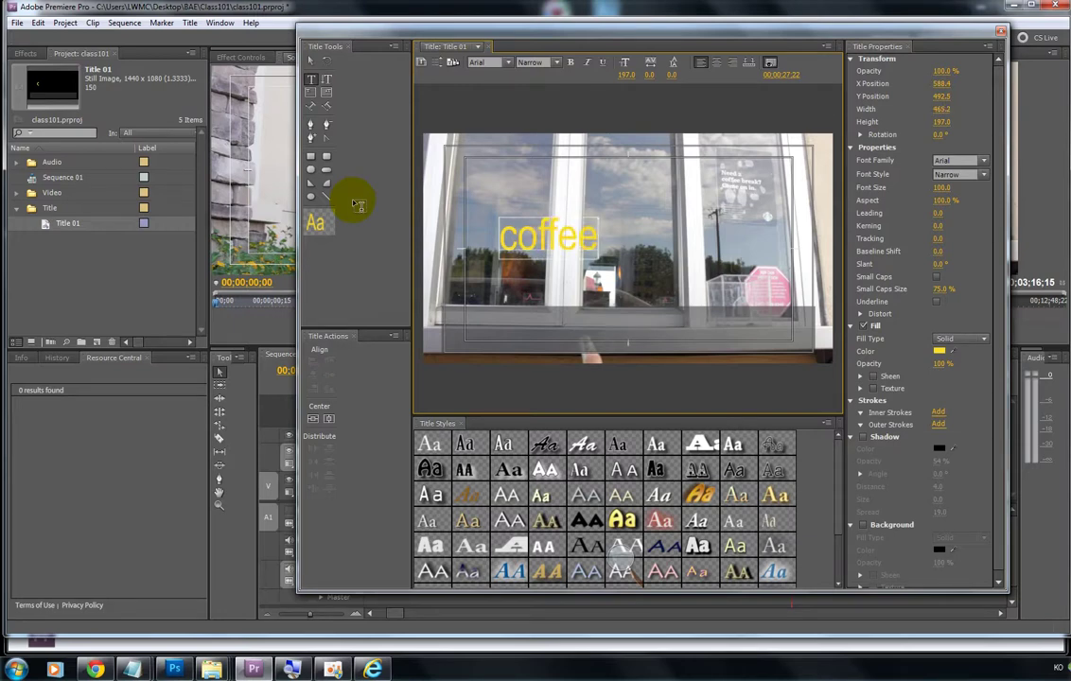
{"action": "type", "text": " time"}
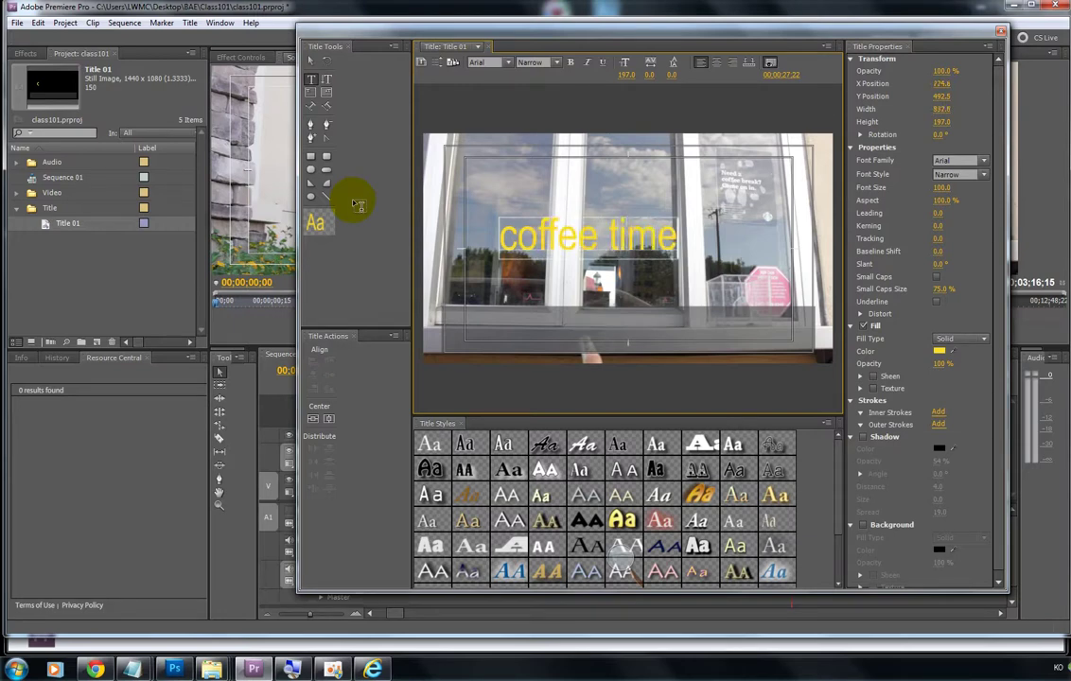
{"action": "left_click", "coordinate": [1000, 35]}
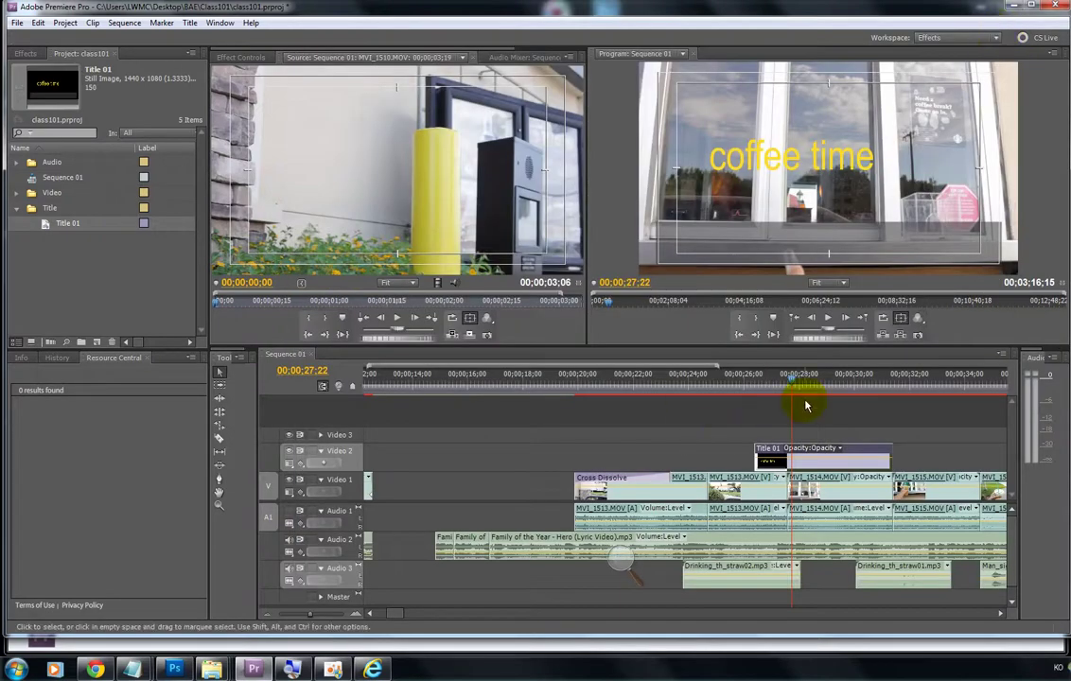
{"action": "left_click_drag", "start_coordinate": [791, 382], "coordinate": [724, 407]}
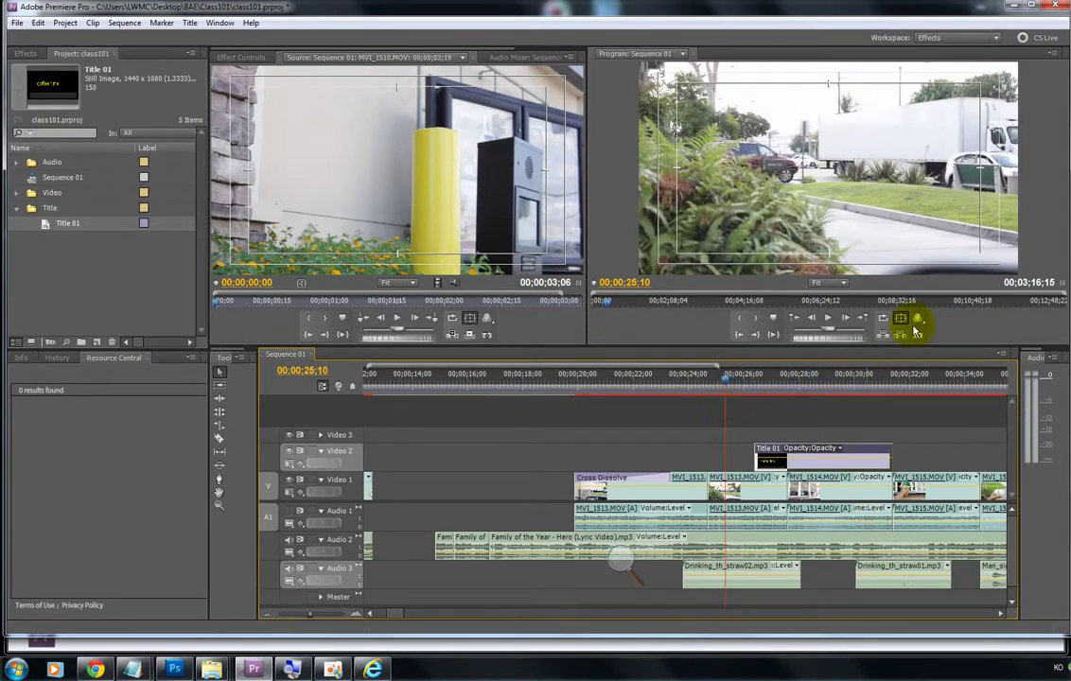